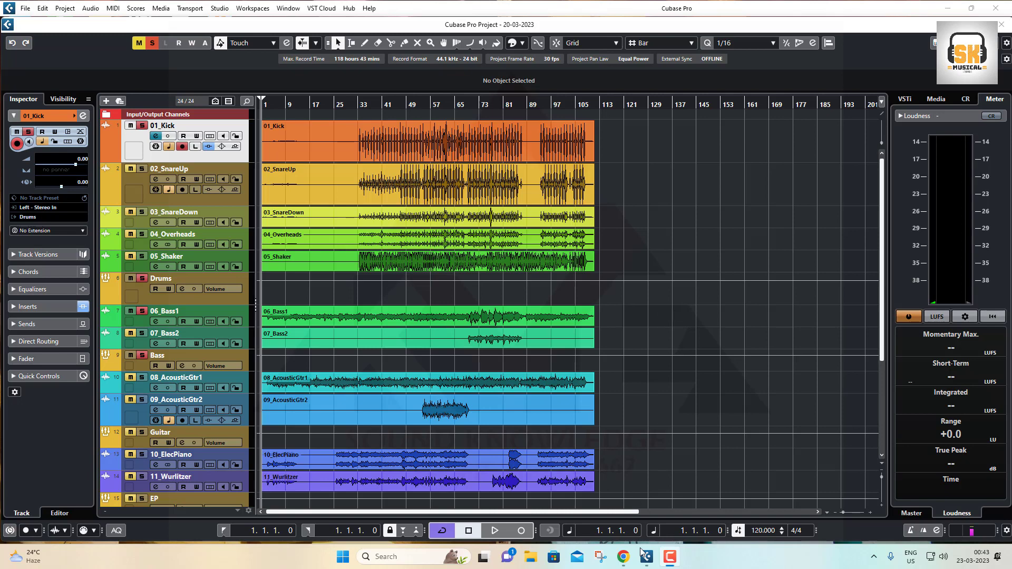
- Switch to the YouTube page of Cubase mixing tutorial Part 6 and examine the newest viewer comments about the compressor comparison
click(624, 562)
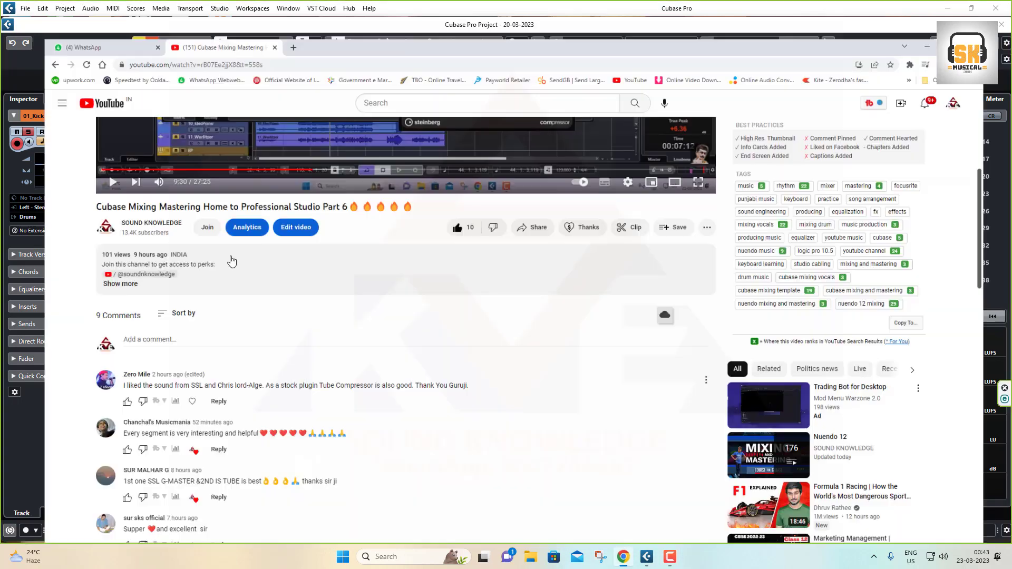
scroll(211, 295, down, 5)
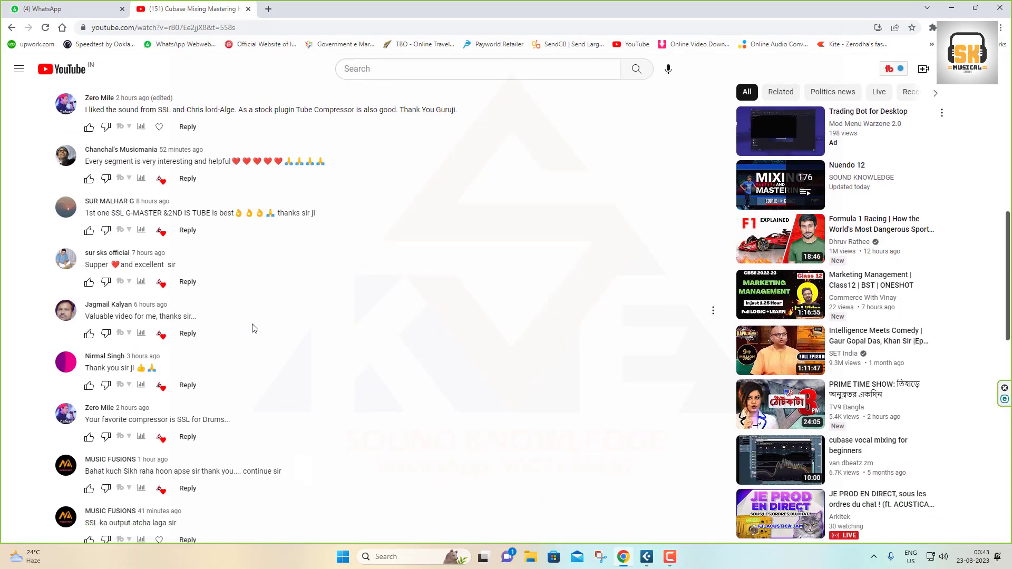
scroll(252, 327, up, 1)
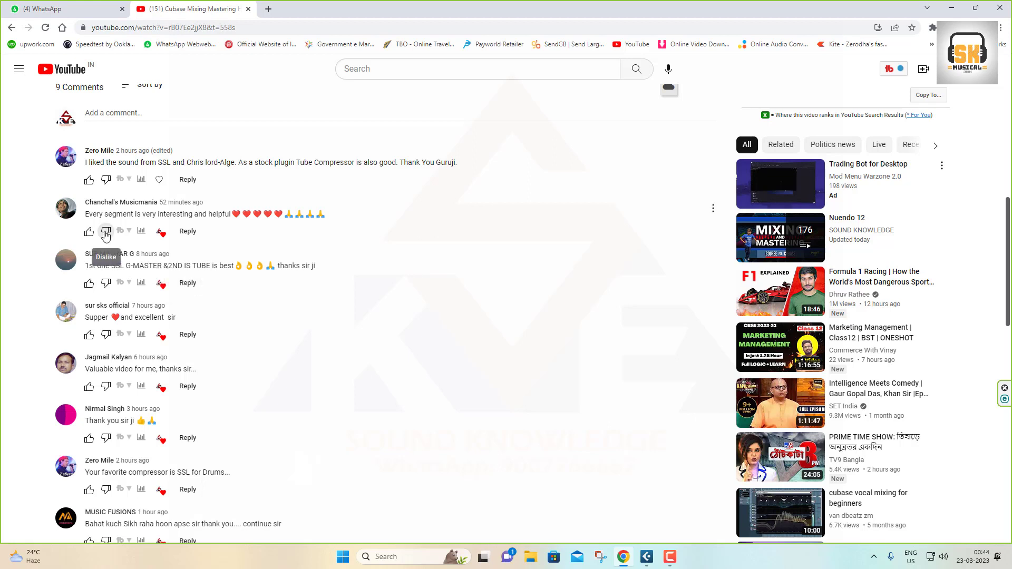
drag(85, 162, 243, 165)
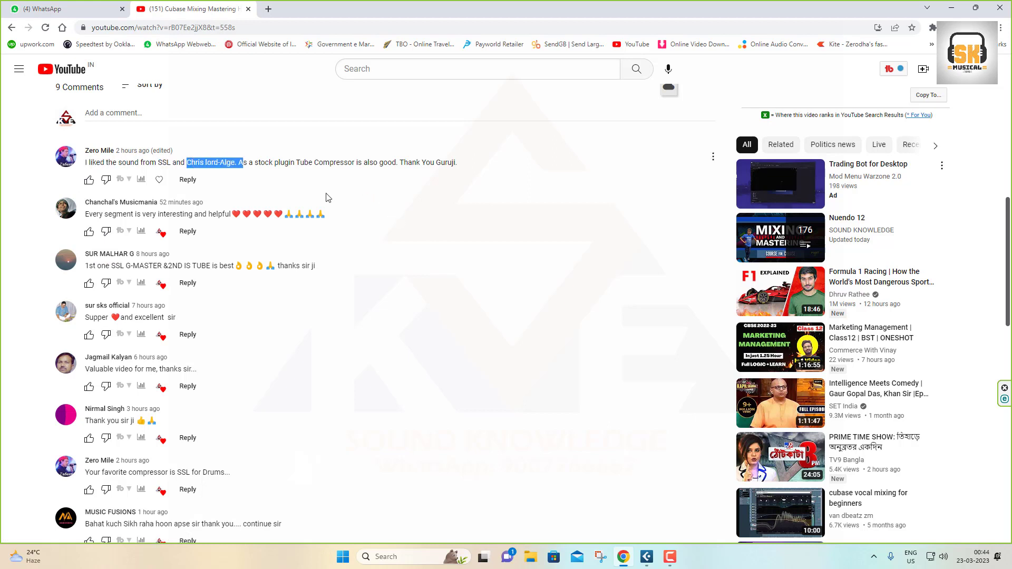
drag(315, 163, 382, 165)
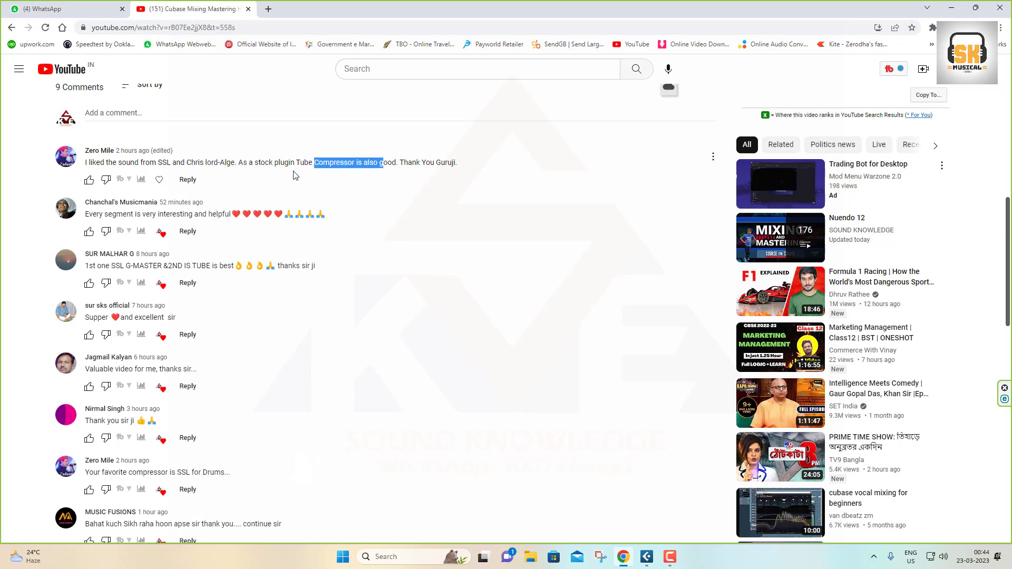
drag(243, 164, 397, 165)
click(523, 287)
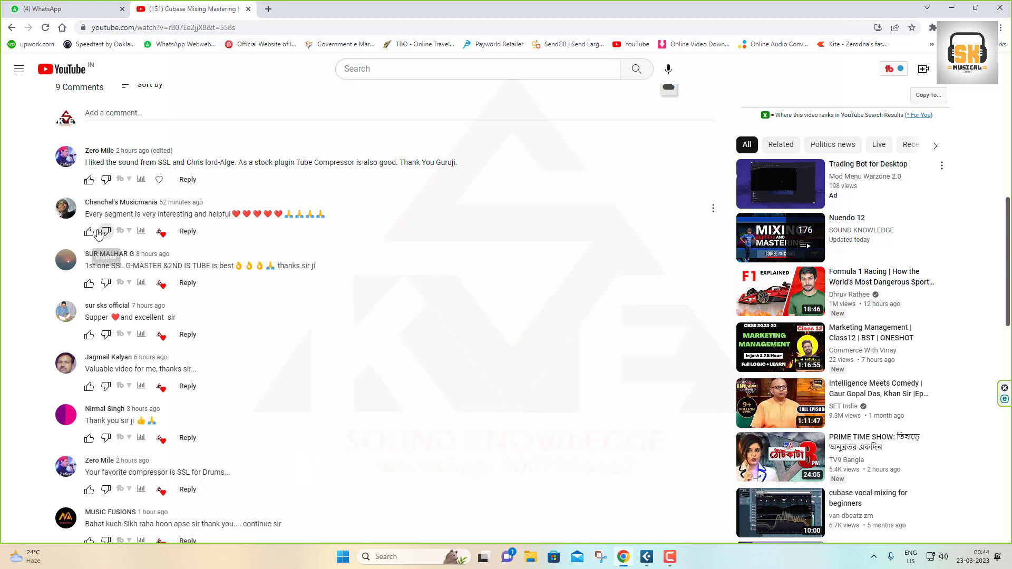
drag(88, 214, 221, 214)
click(370, 223)
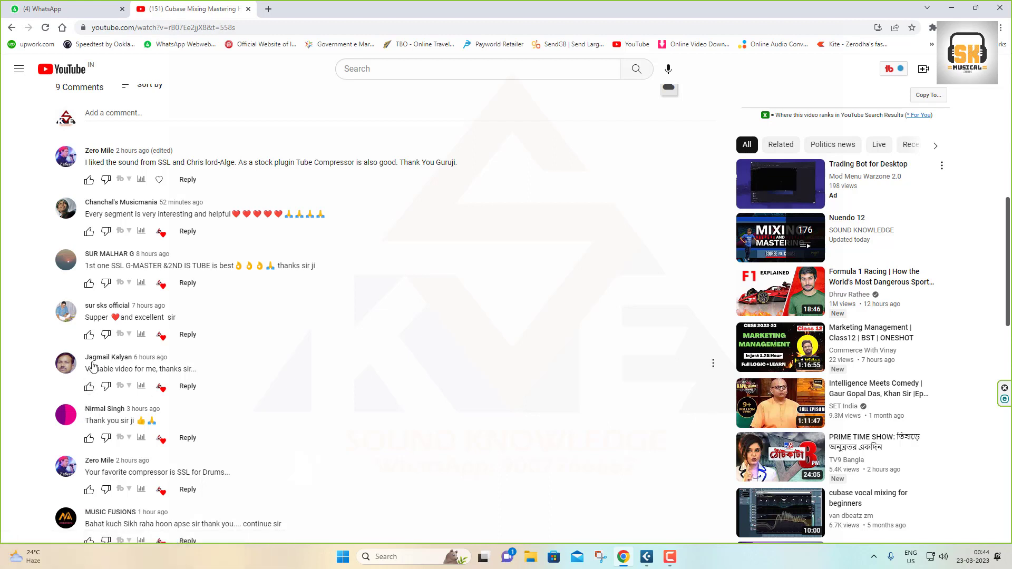
- Read the remaining viewer comments on the video, focusing on those about compressor choice and the SSL output
scroll(108, 399, down, 3)
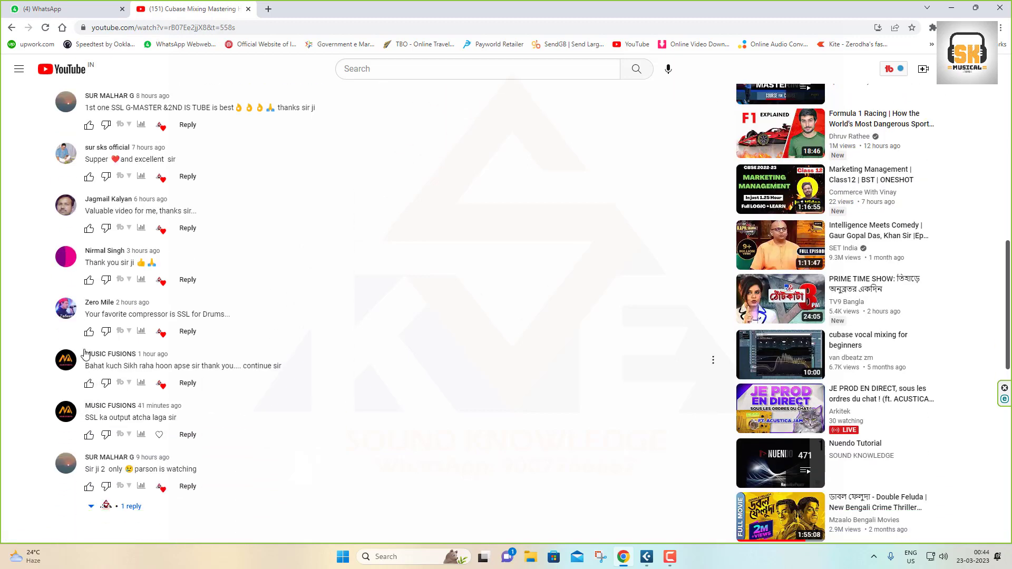
drag(90, 316, 158, 316)
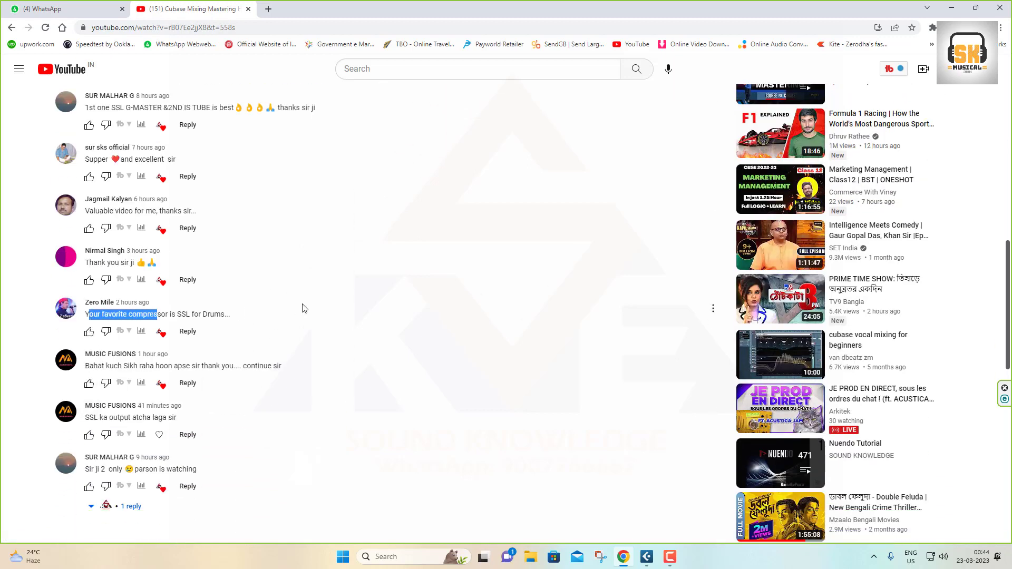
click(305, 309)
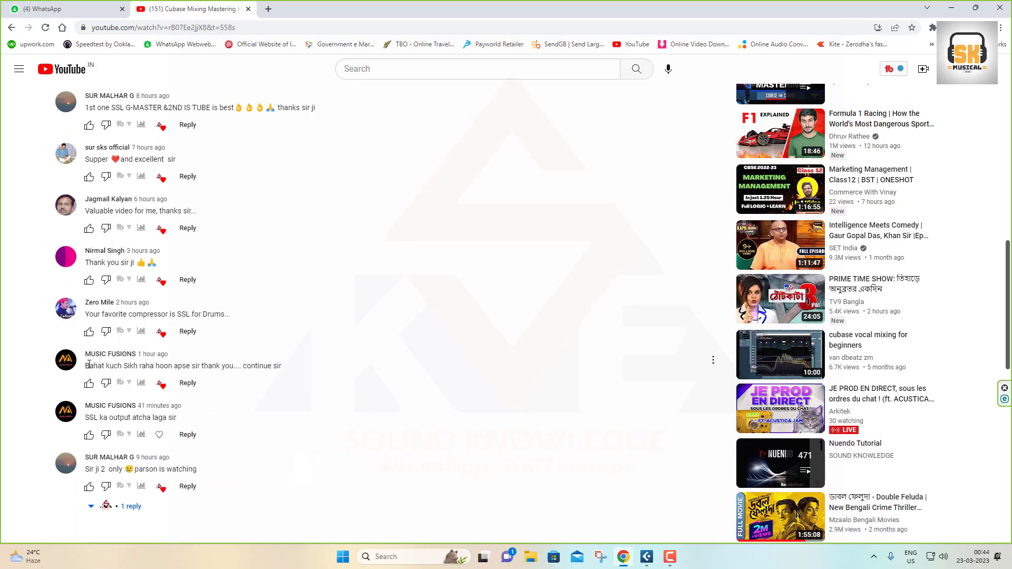
drag(90, 366, 230, 366)
click(333, 364)
drag(90, 418, 207, 419)
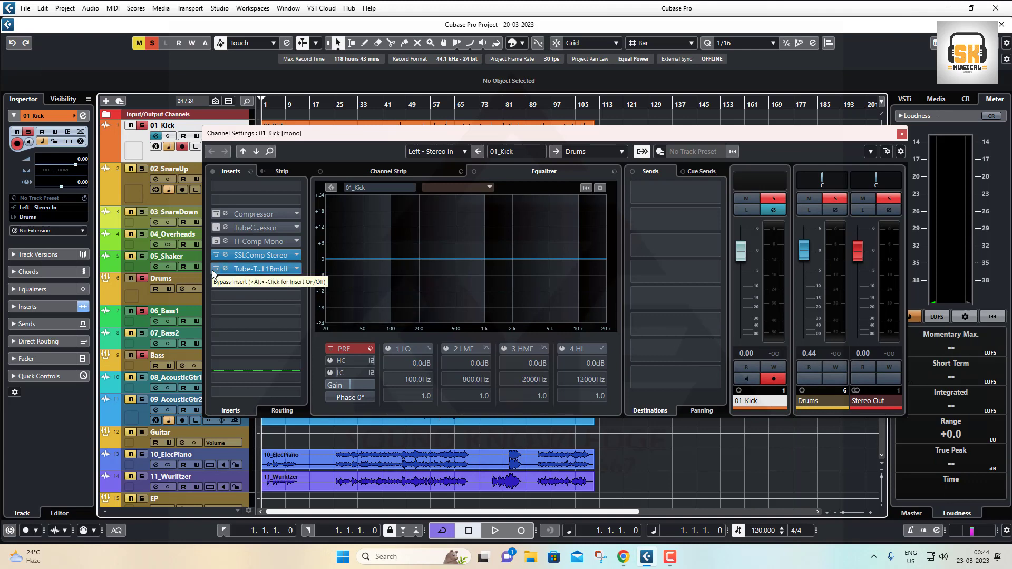
- Switch back to Cubase, examine the SSLComp Stereo insert on the 01_Kick channel, and close its editor
click(223, 258)
click(226, 257)
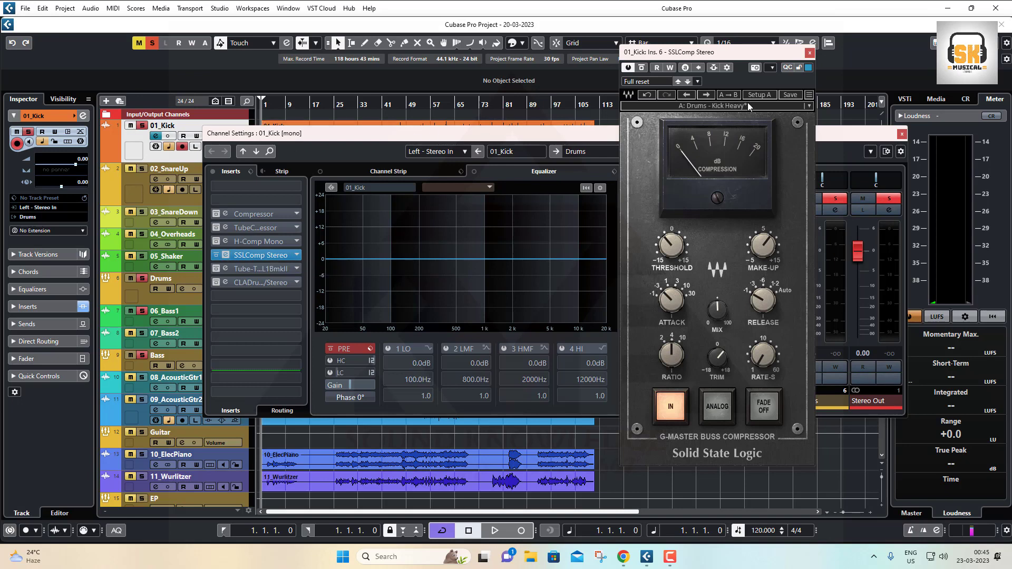
click(809, 54)
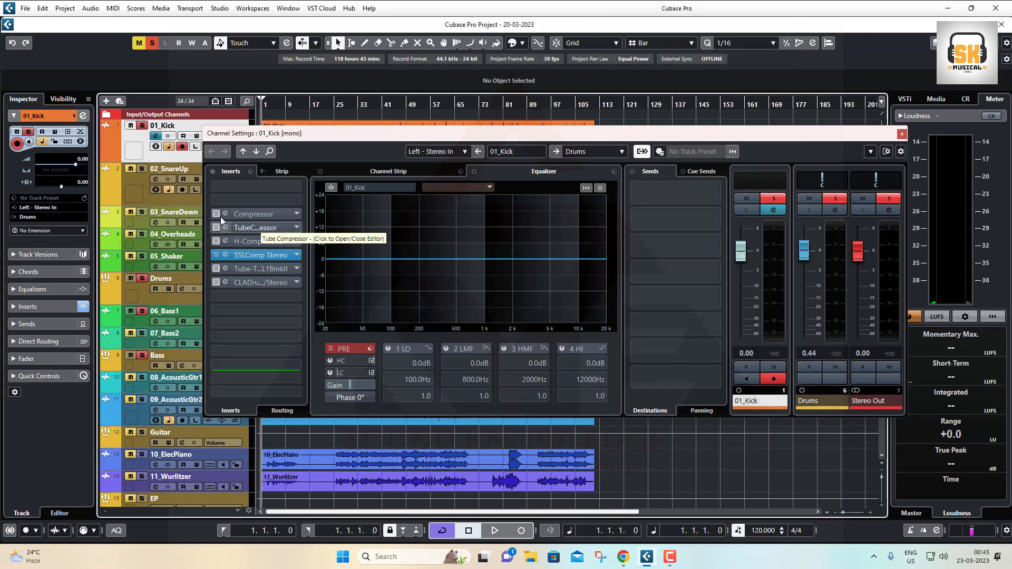
- Remove the Compressor and Tube Compressor plug-ins from the 01_Kick channel's inserts
click(297, 214)
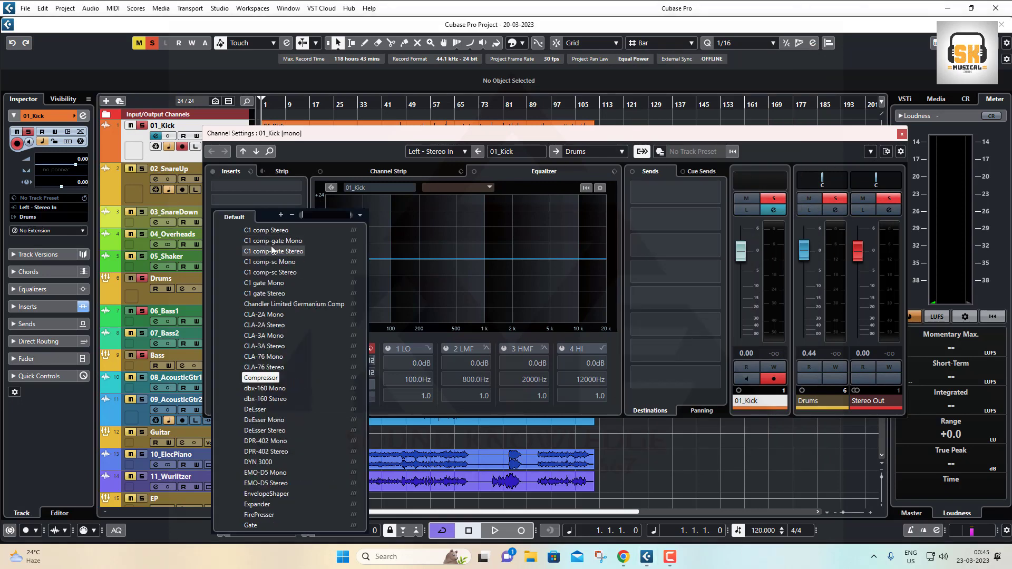
scroll(271, 262, up, 10)
click(244, 240)
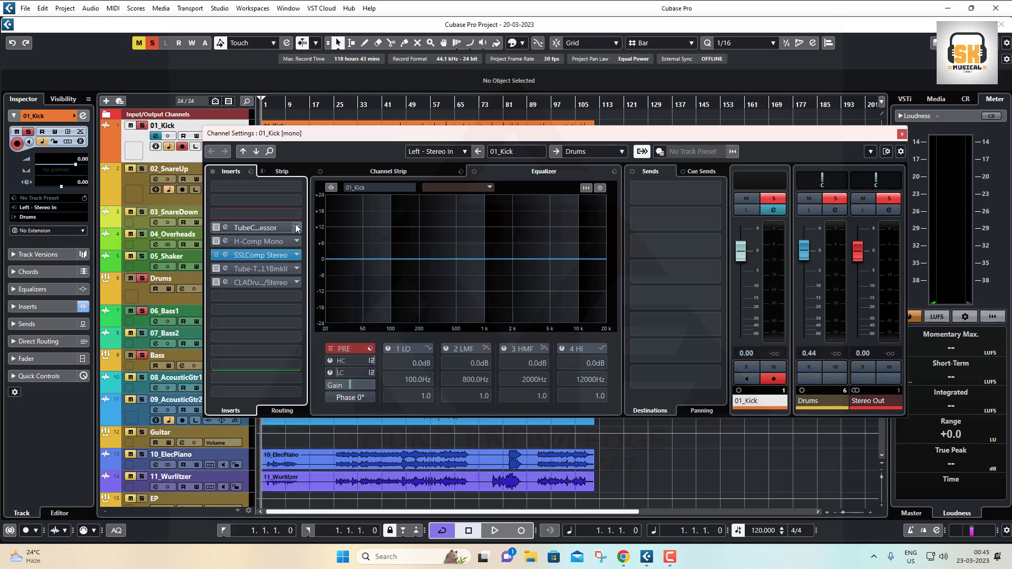
click(298, 228)
scroll(273, 259, up, 10)
scroll(269, 266, up, 15)
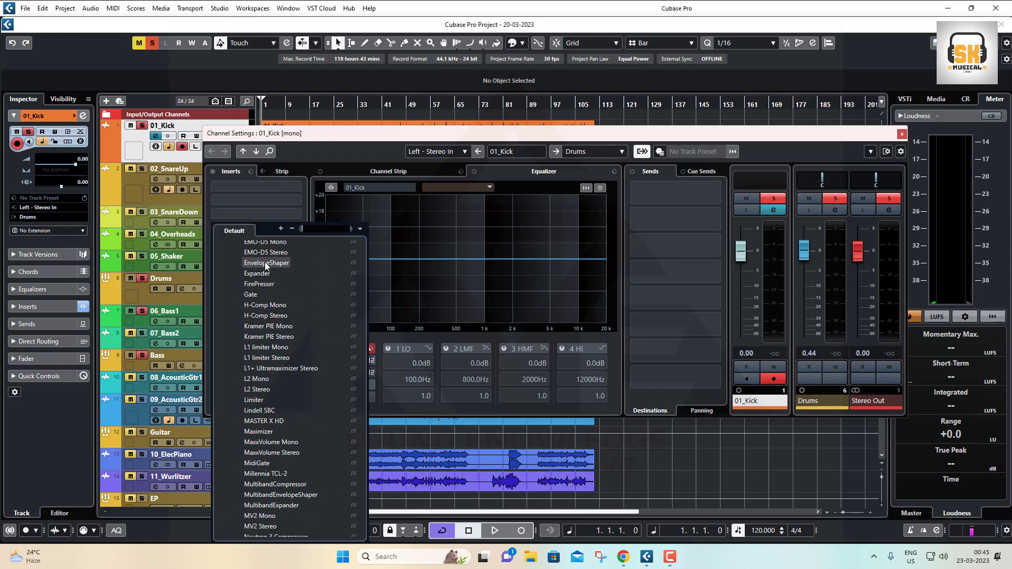
click(242, 252)
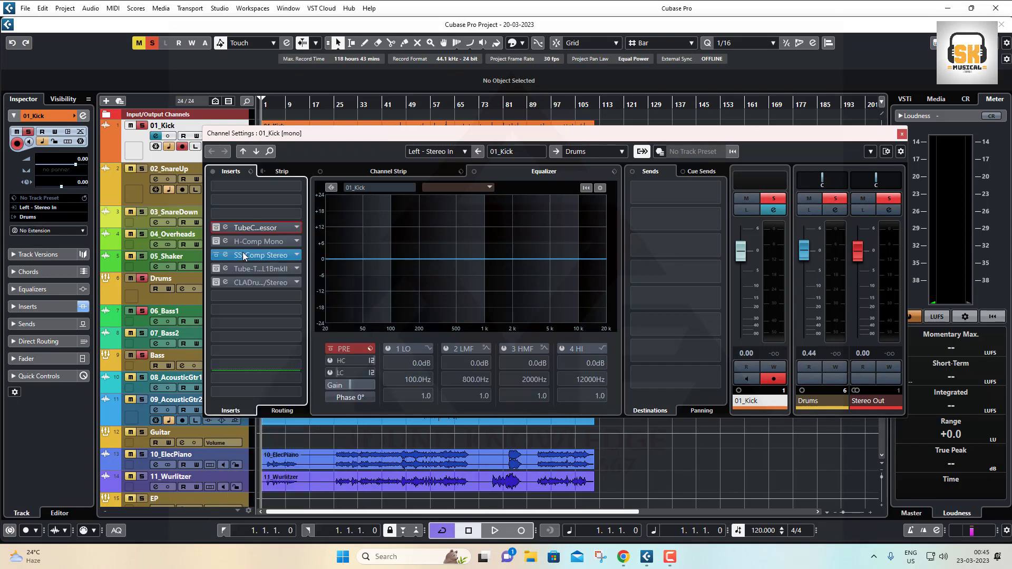
- Remove the H-Comp Mono and Tube-Tech plug-ins from the 01_Kick channel's inserts
click(298, 239)
scroll(292, 276, up, 8)
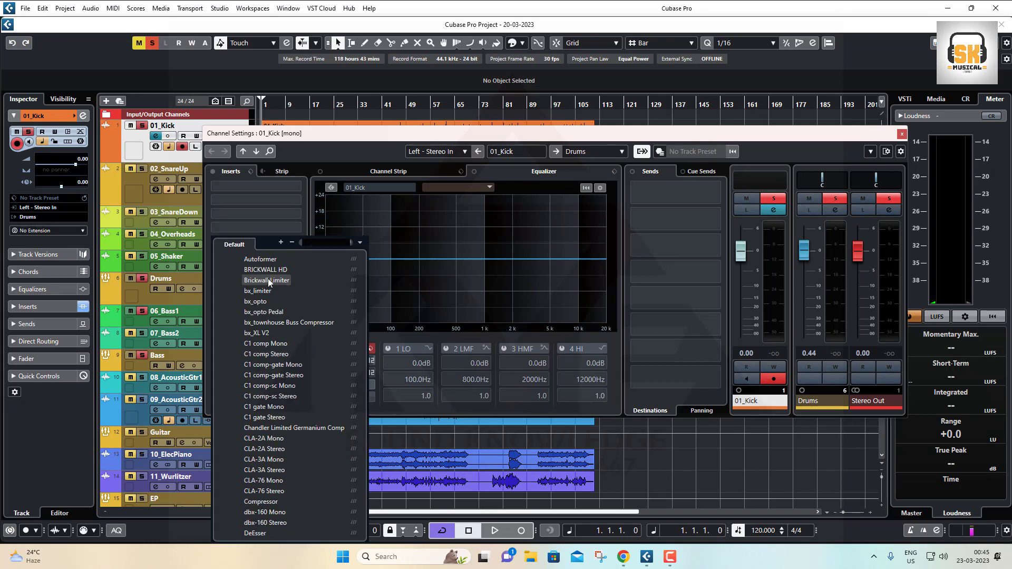
click(248, 260)
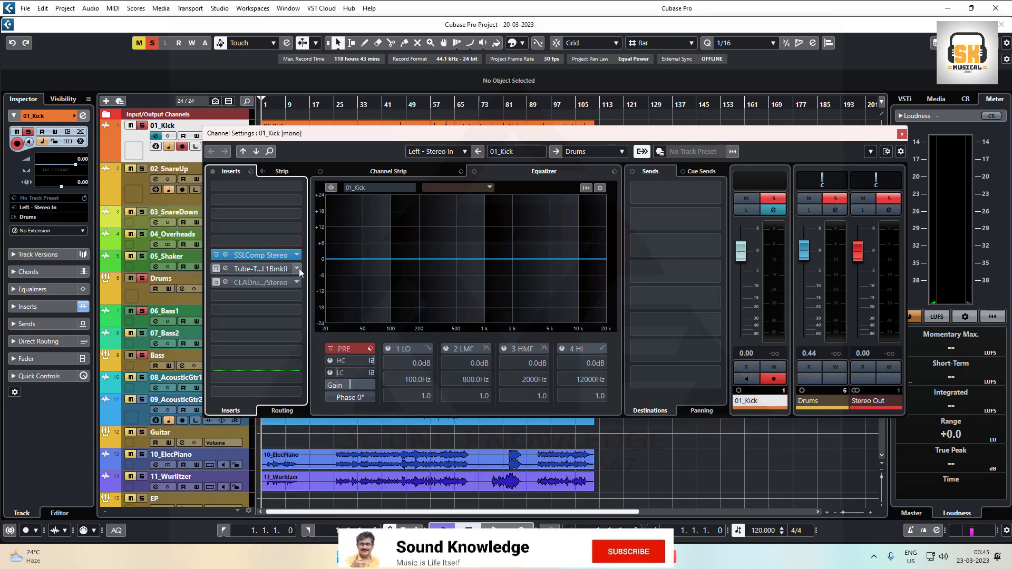
click(297, 269)
scroll(288, 296, up, 8)
click(239, 293)
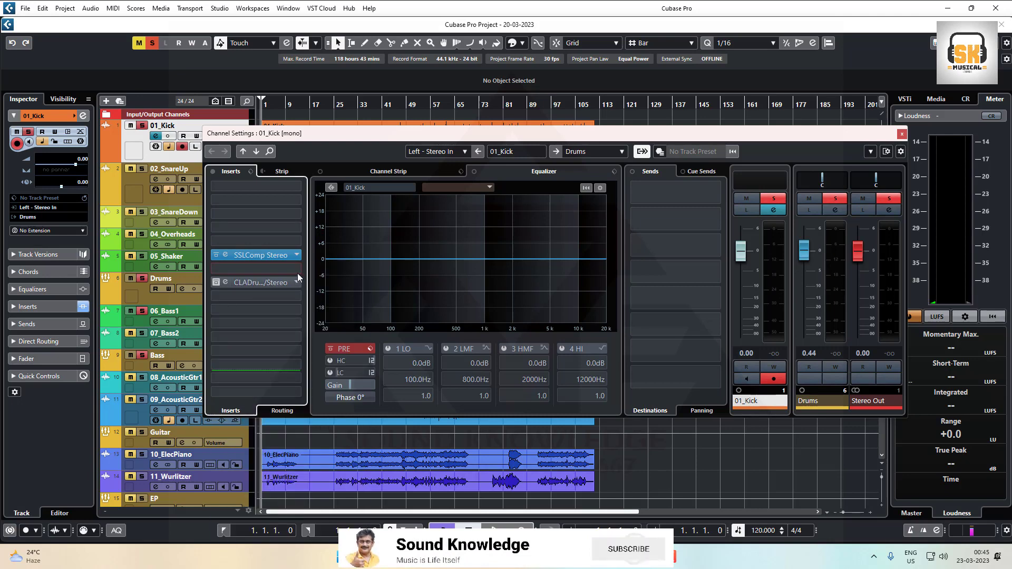
- Remove the CLA Drums insert from 01_Kick, move SSLComp Stereo up to the third insert slot, and close the channel settings
click(296, 283)
click(253, 305)
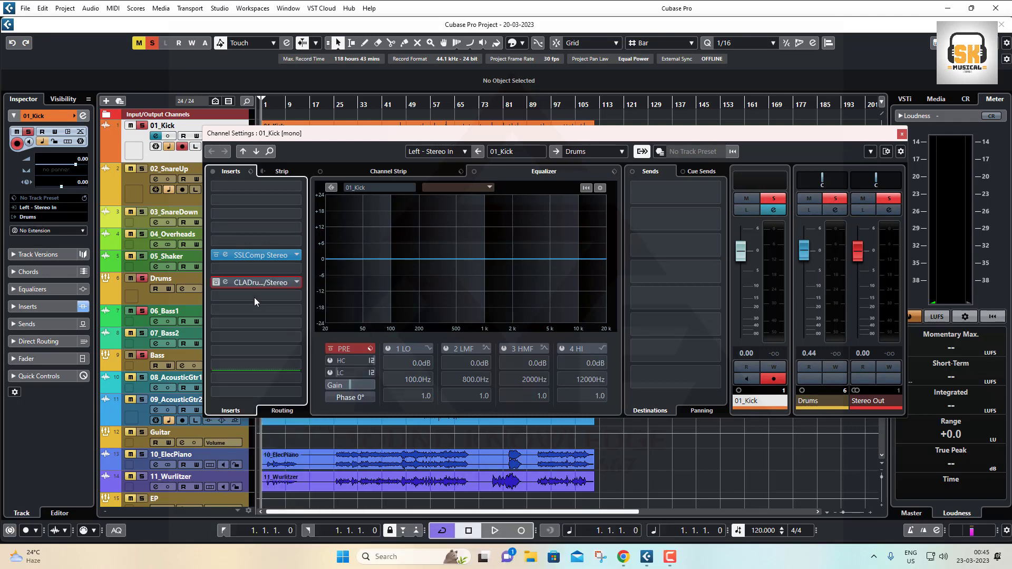
drag(258, 255, 252, 218)
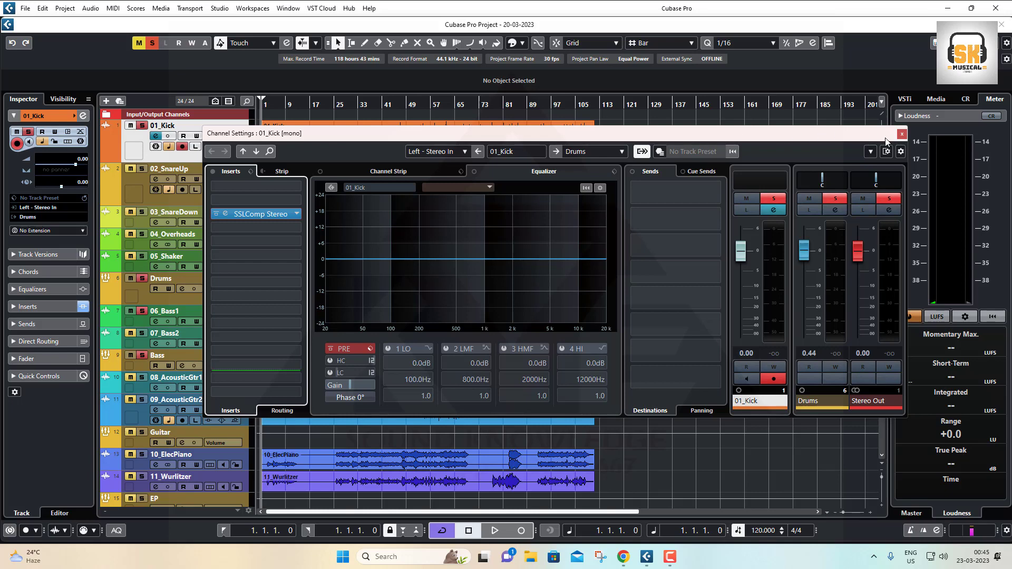
click(902, 133)
click(131, 181)
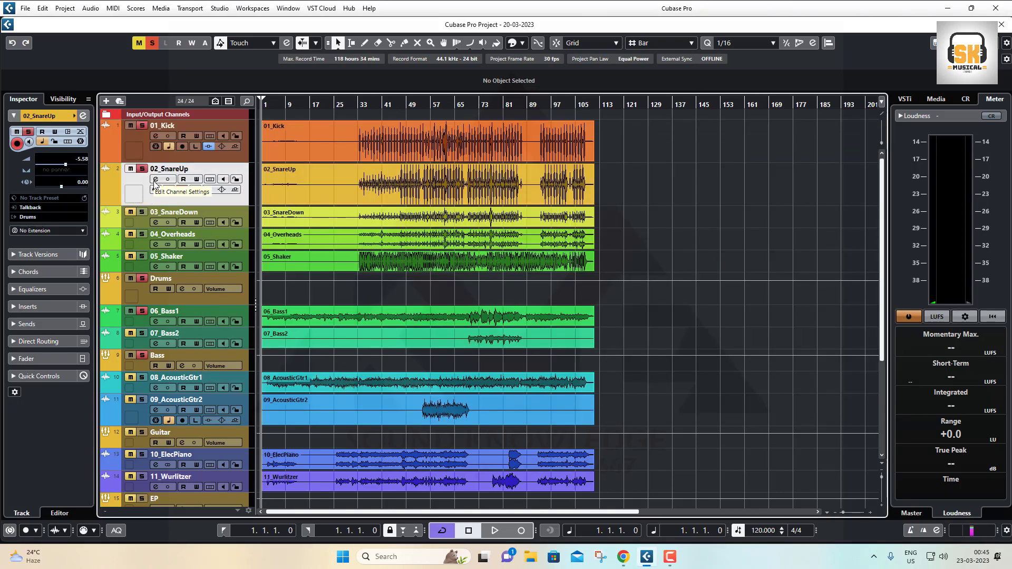
click(155, 179)
click(267, 187)
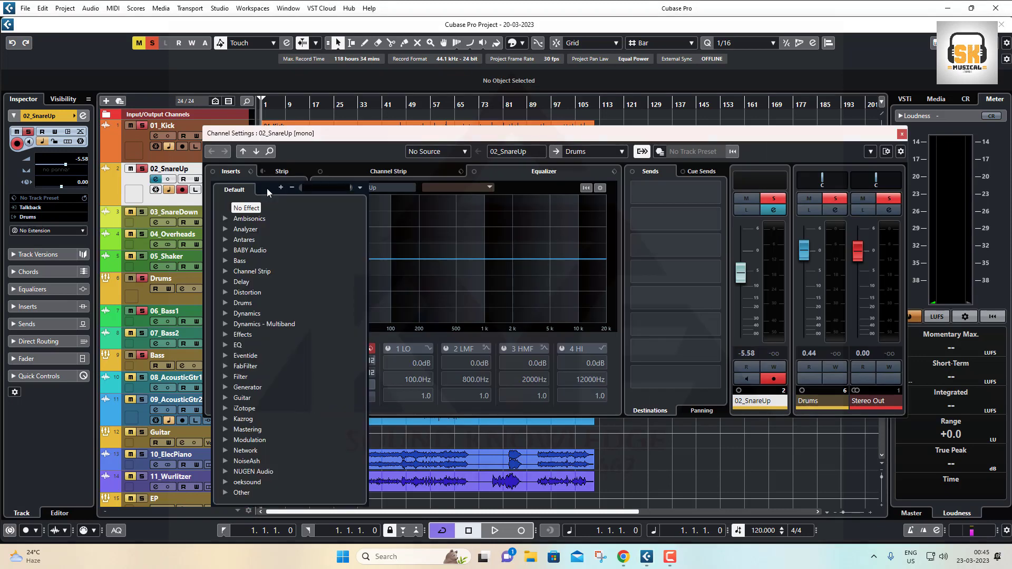
text(ssl)
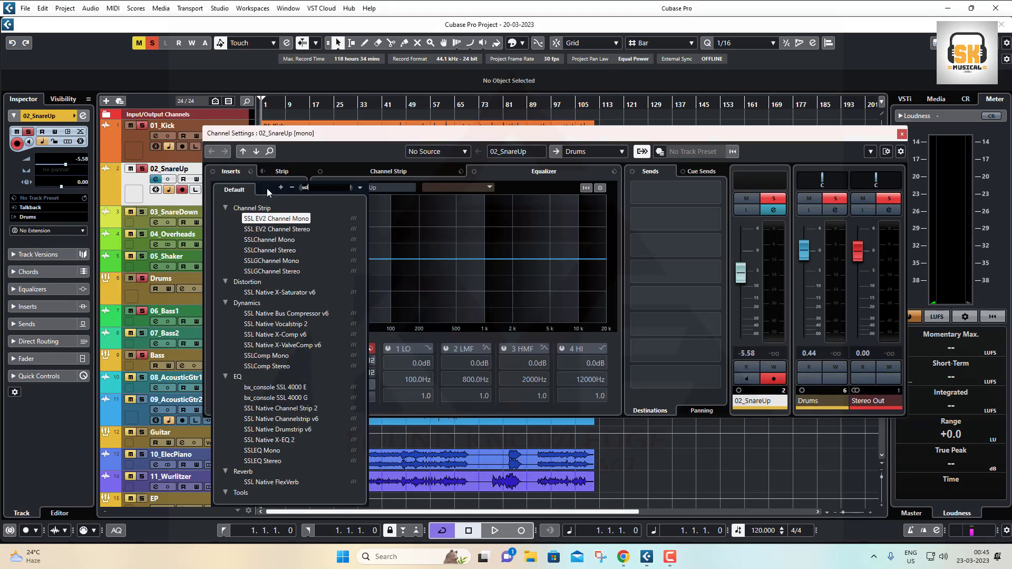
text( g)
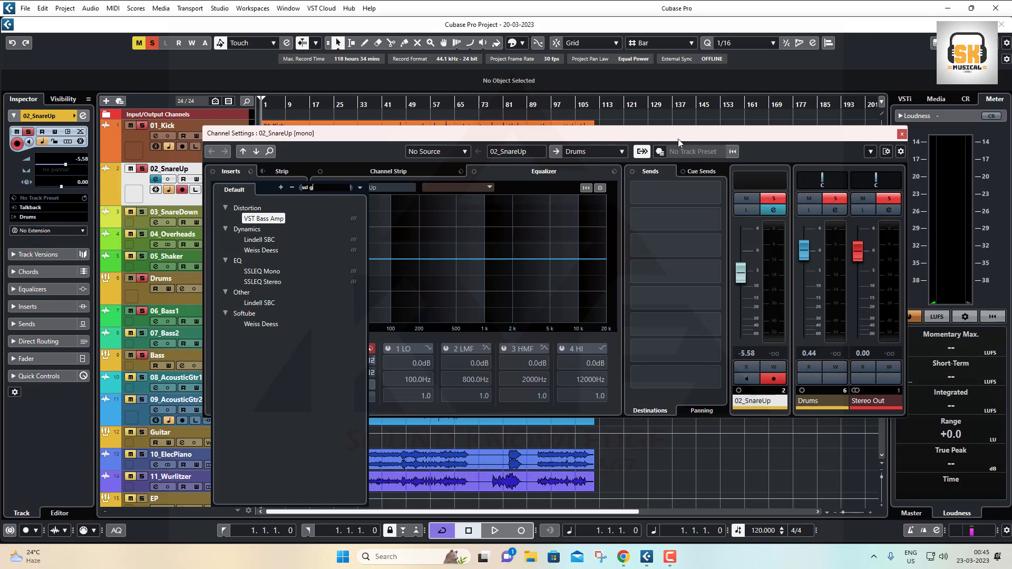
click(901, 135)
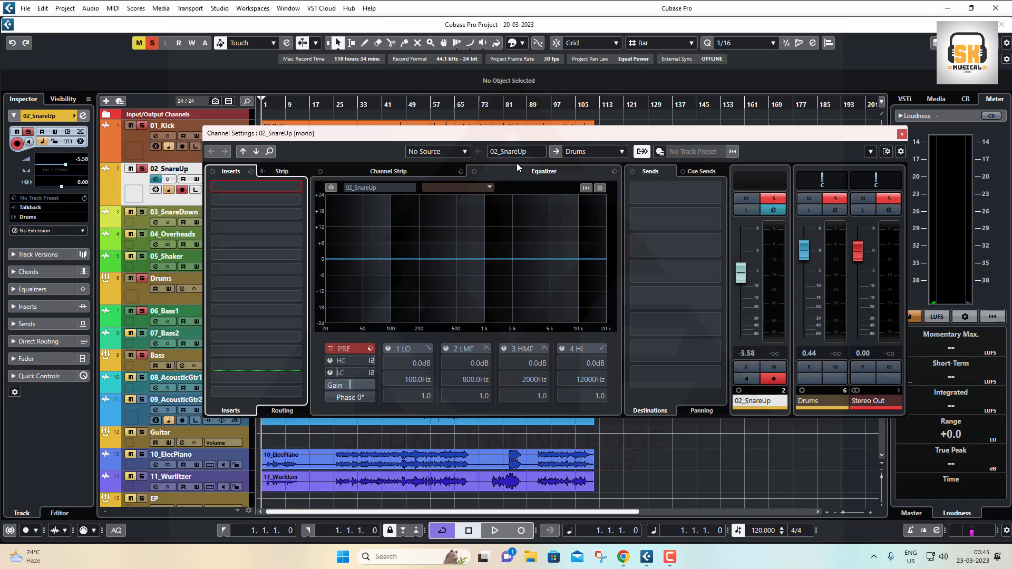
click(902, 134)
- Review the insert rack in the 01_Kick channel settings, and close the window
click(145, 140)
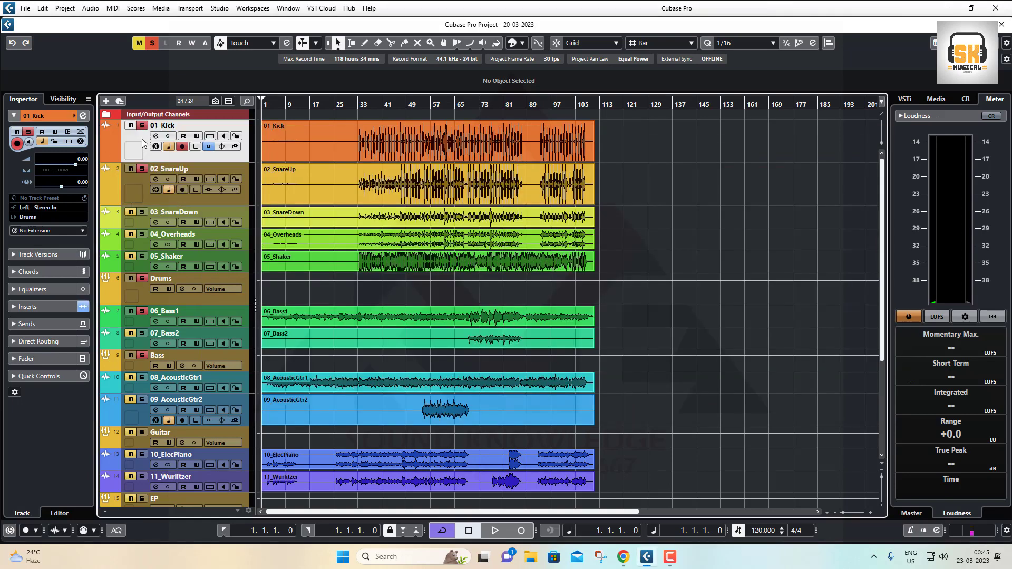
click(155, 137)
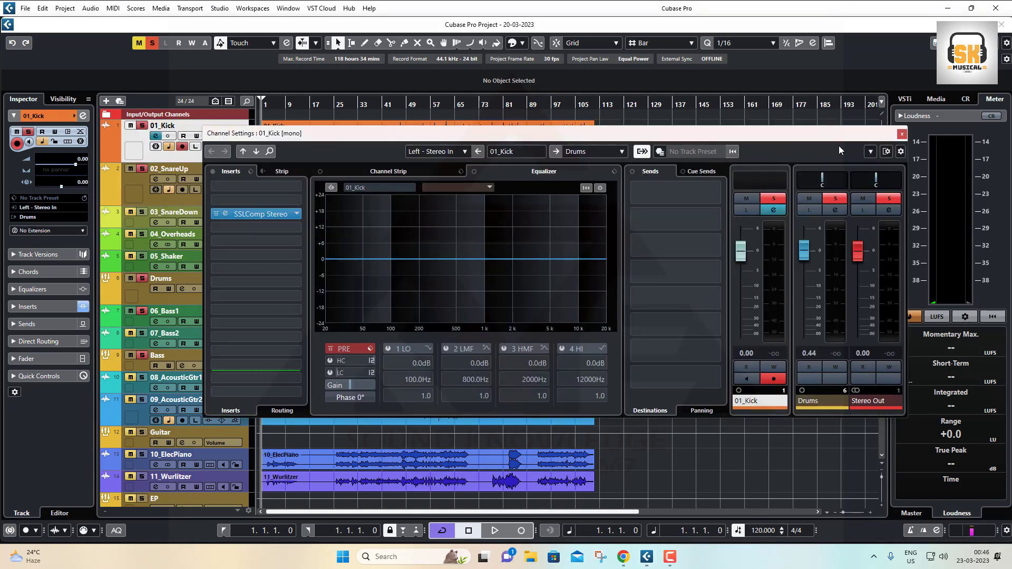
click(903, 134)
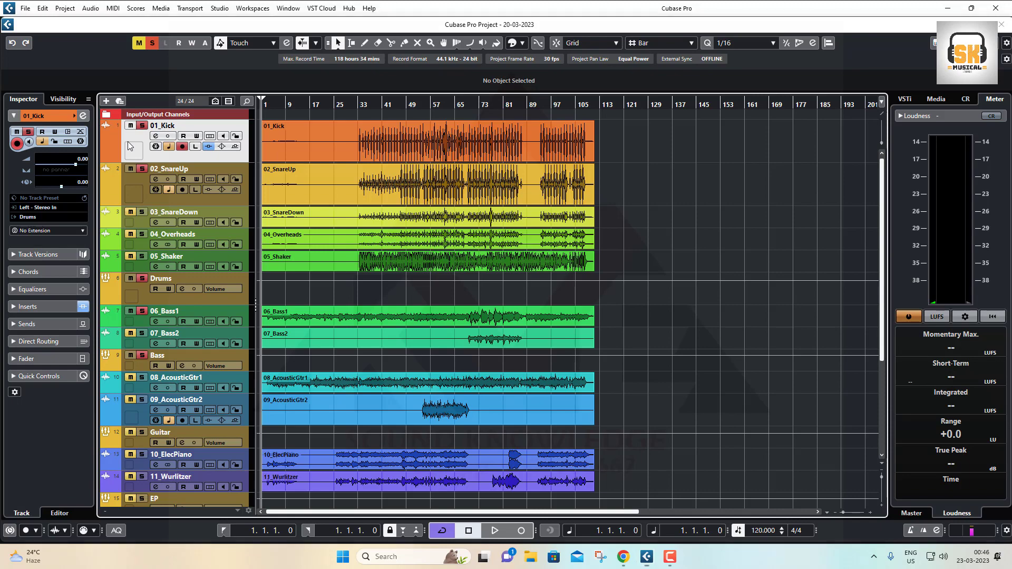
- Copy the 01_Kick channel's settings in the MixConsole and paste them onto the 02_SnareUp channel
key(F3)
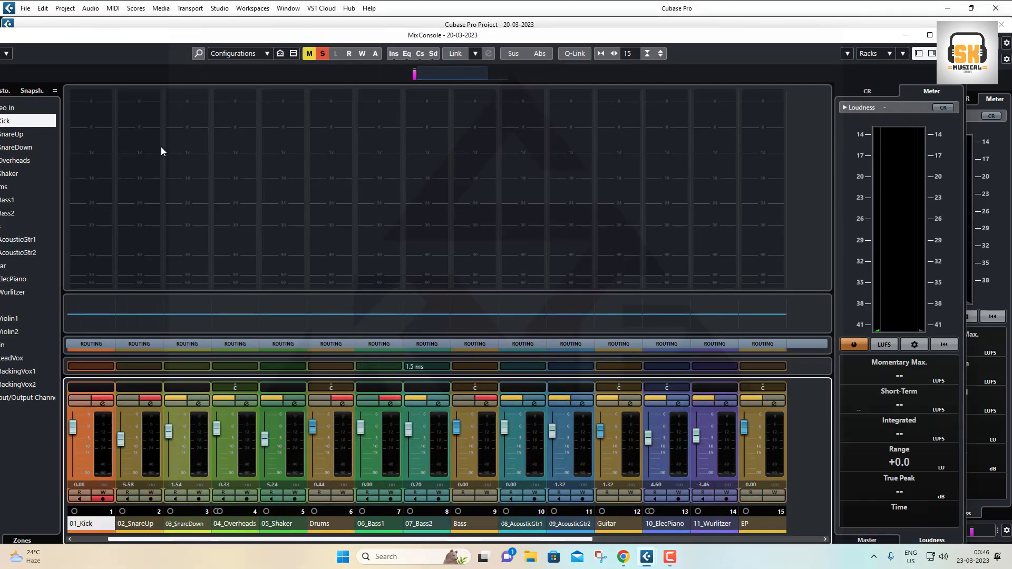
right_click(79, 524)
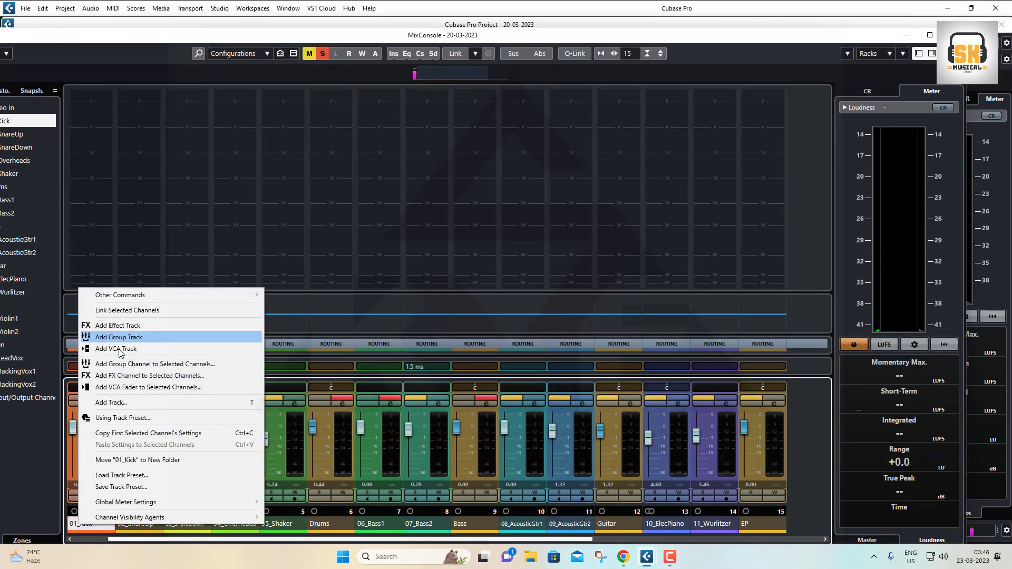
click(121, 432)
click(132, 525)
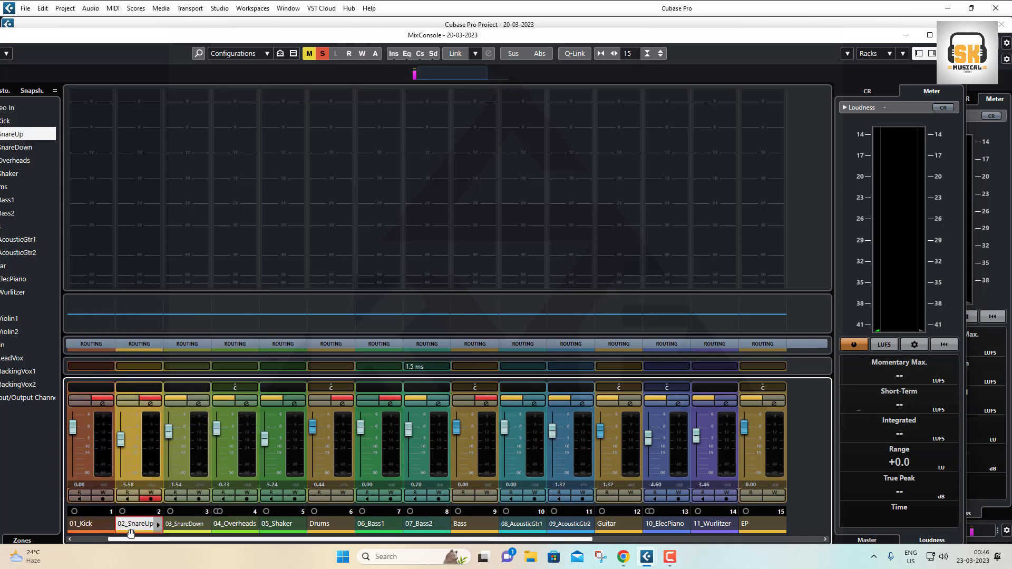
right_click(132, 525)
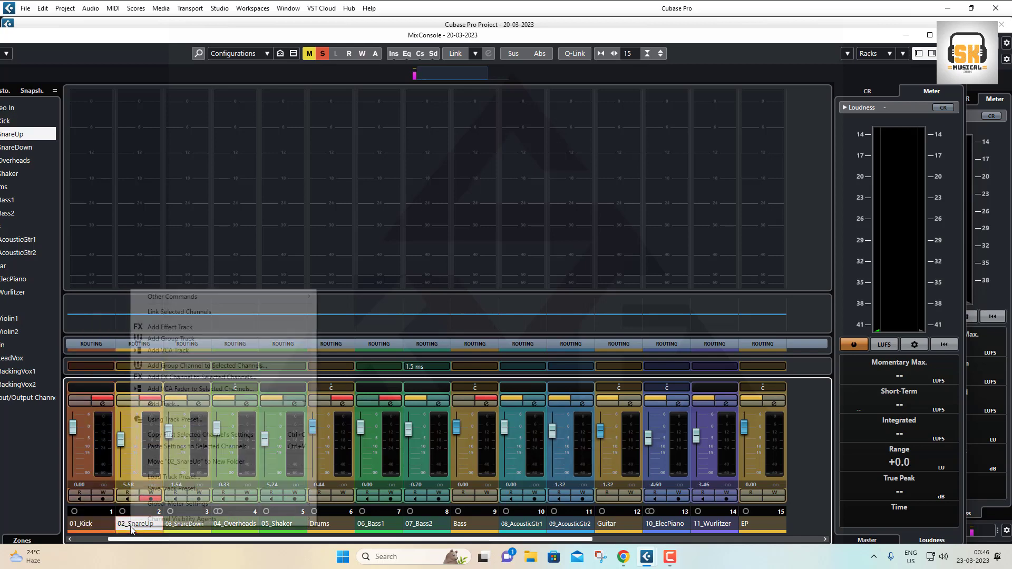
click(170, 446)
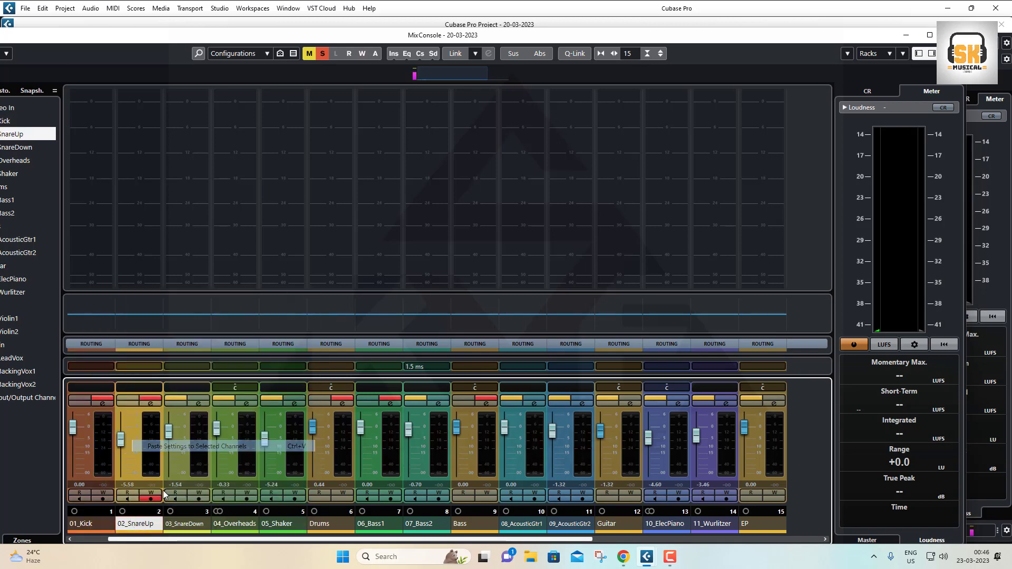
- Paste the copied kick channel settings onto the 03_SnareDown and 04_Overheads channels in the MixConsole
right_click(178, 524)
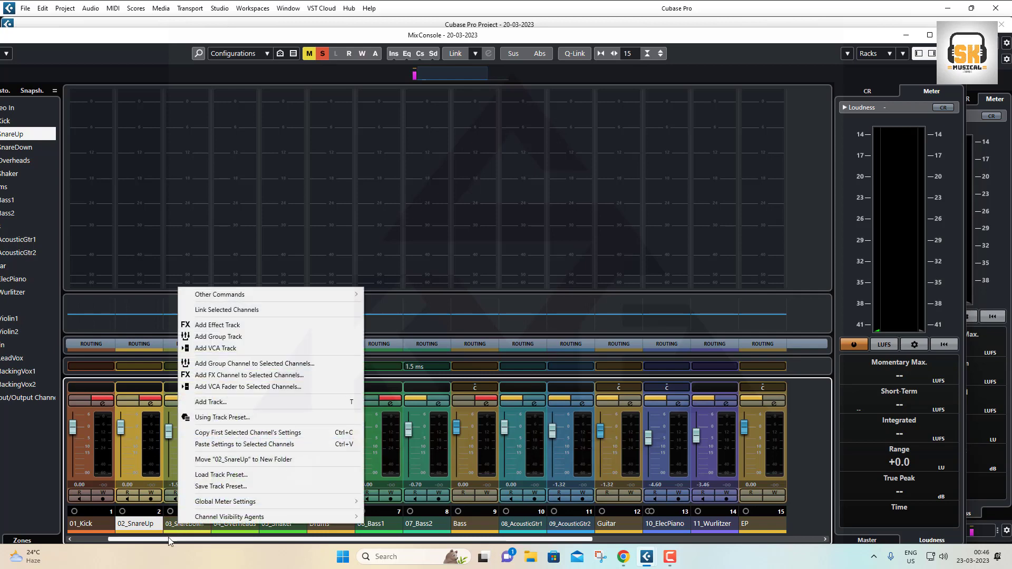
click(178, 524)
click(177, 524)
right_click(178, 524)
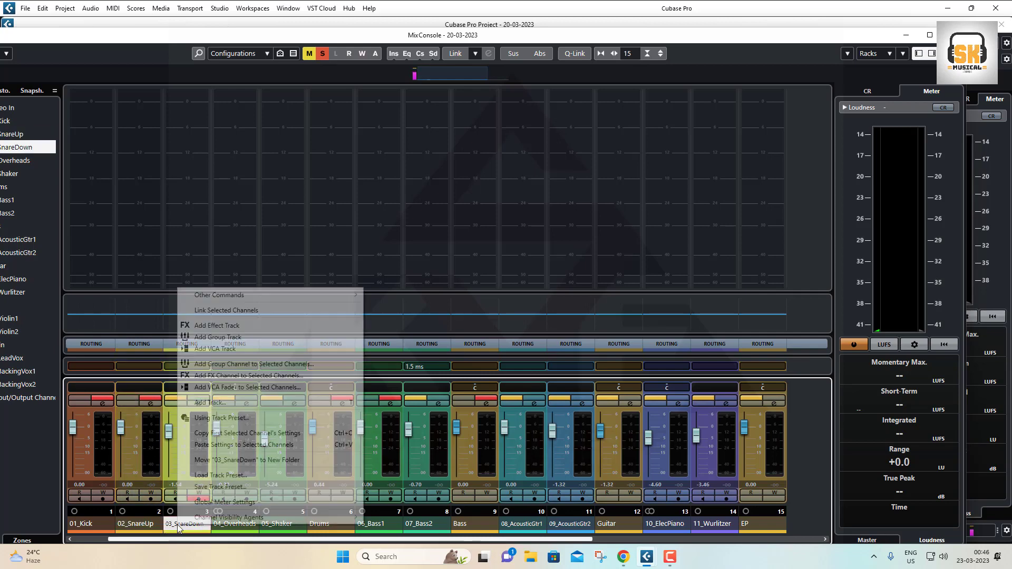
click(210, 445)
click(228, 525)
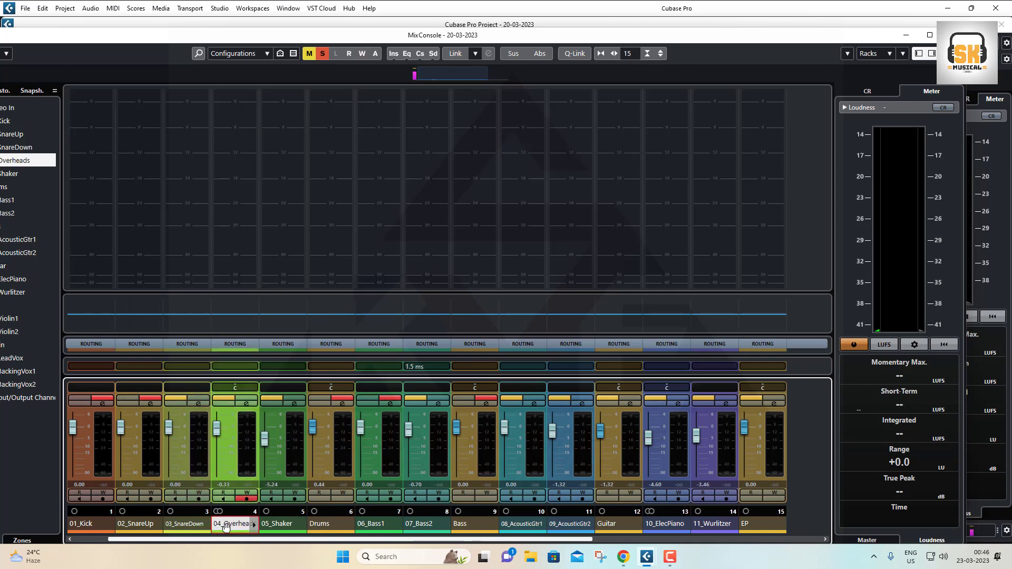
right_click(228, 525)
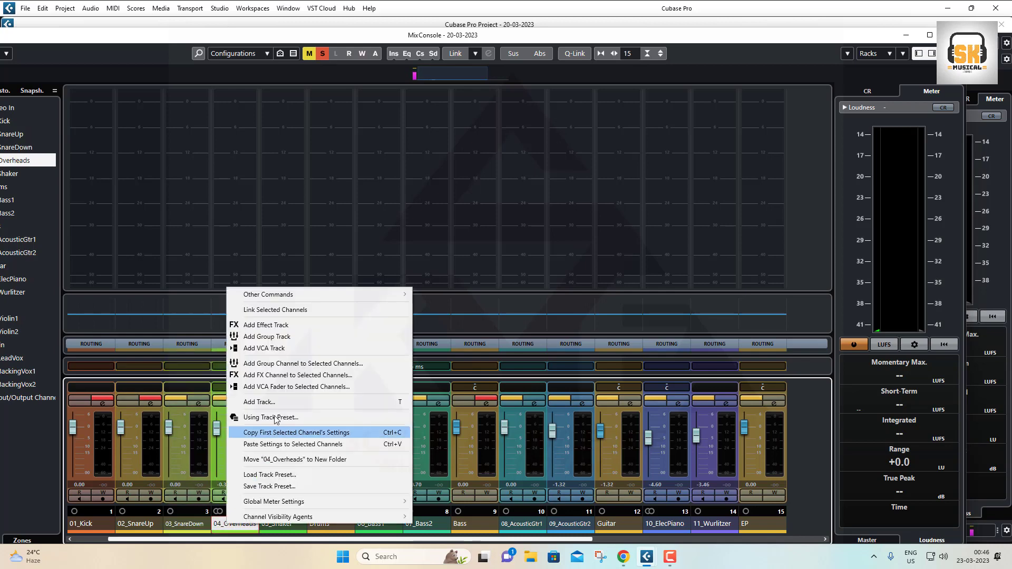
click(260, 446)
- Paste the copied kick channel settings onto the 05_Shaker channel, and close the MixConsole
click(274, 526)
right_click(273, 528)
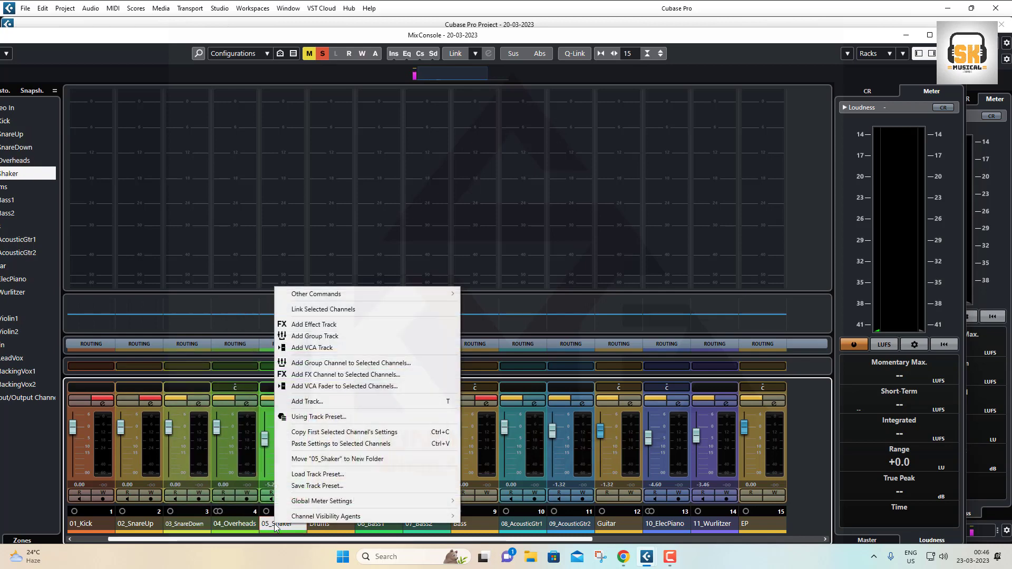
click(320, 444)
key(F3)
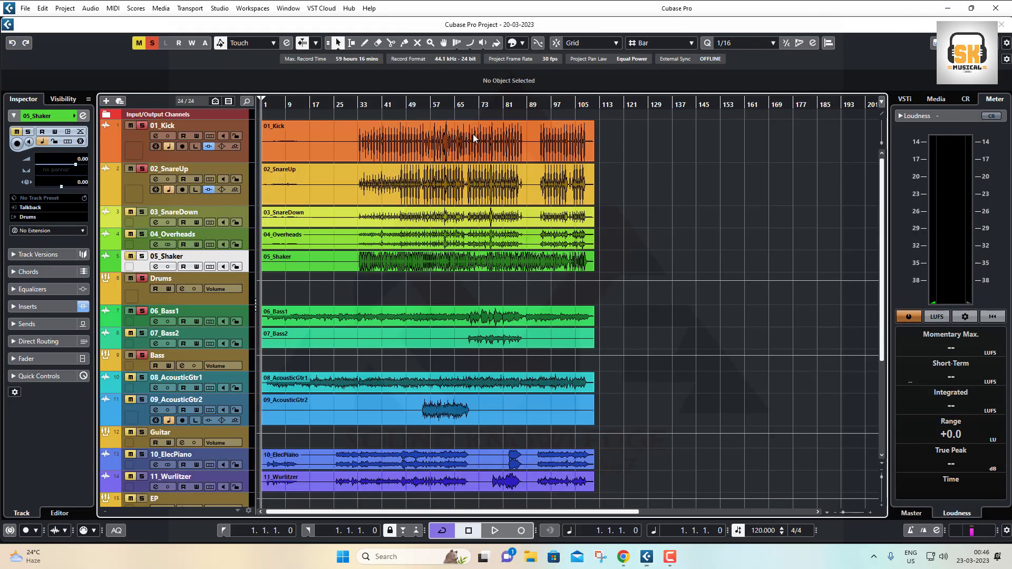
- Open the 01_Kick channel settings, check the SSLComp Stereo plug-in in the third insert slot, and close the plug-in
click(123, 156)
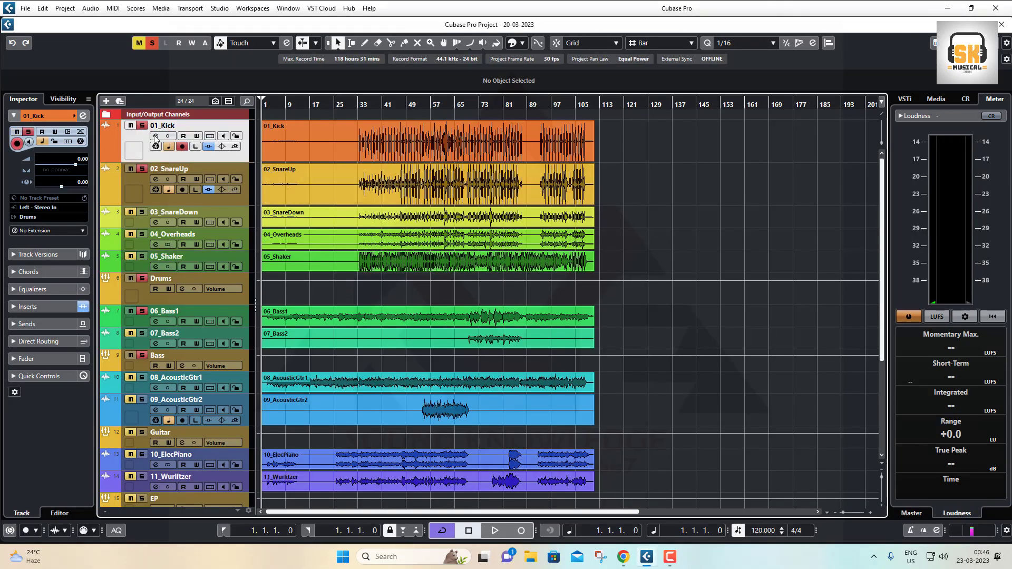
click(155, 136)
click(225, 214)
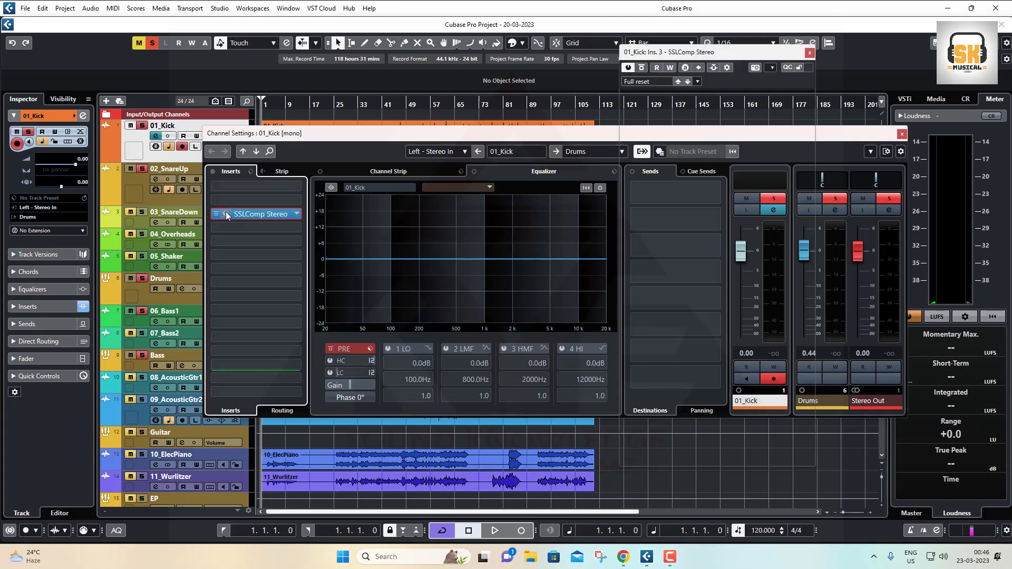
click(809, 53)
- Switch the channel settings to 02_SnareUp, look through the presets of its SSLComp Stereo insert, and close the plug-in
click(128, 188)
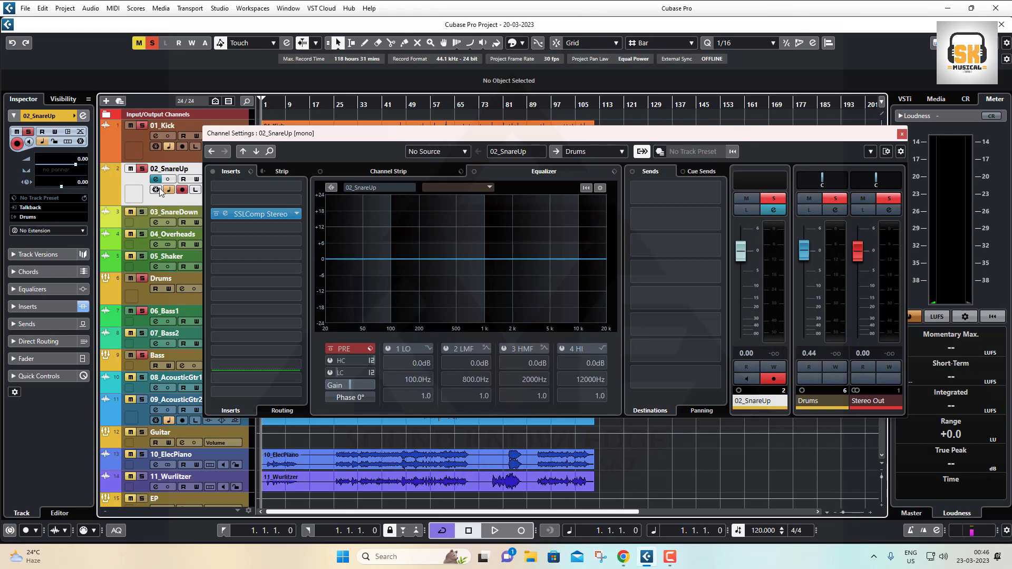
click(235, 218)
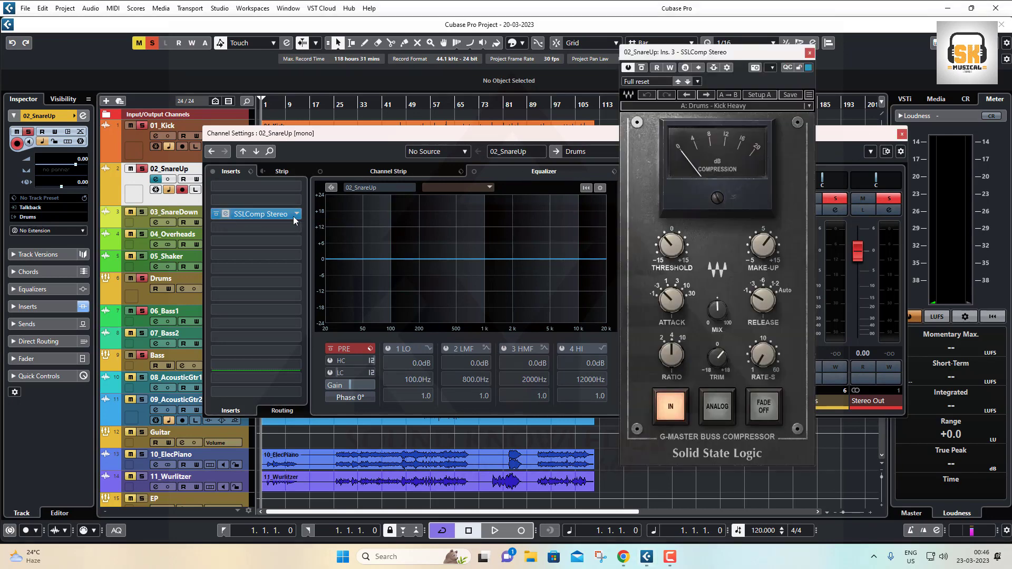
click(715, 107)
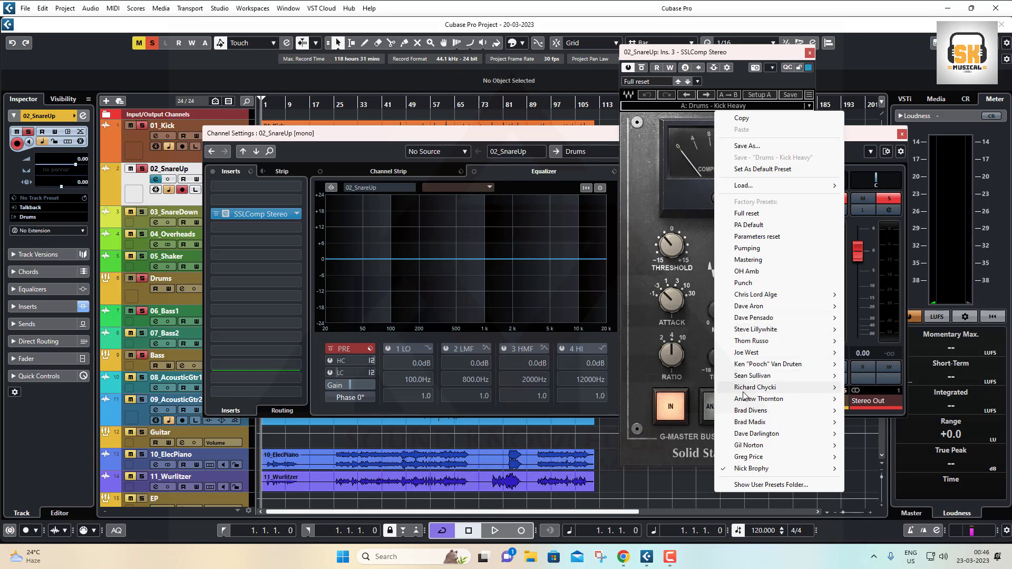
mouse_move(753, 474)
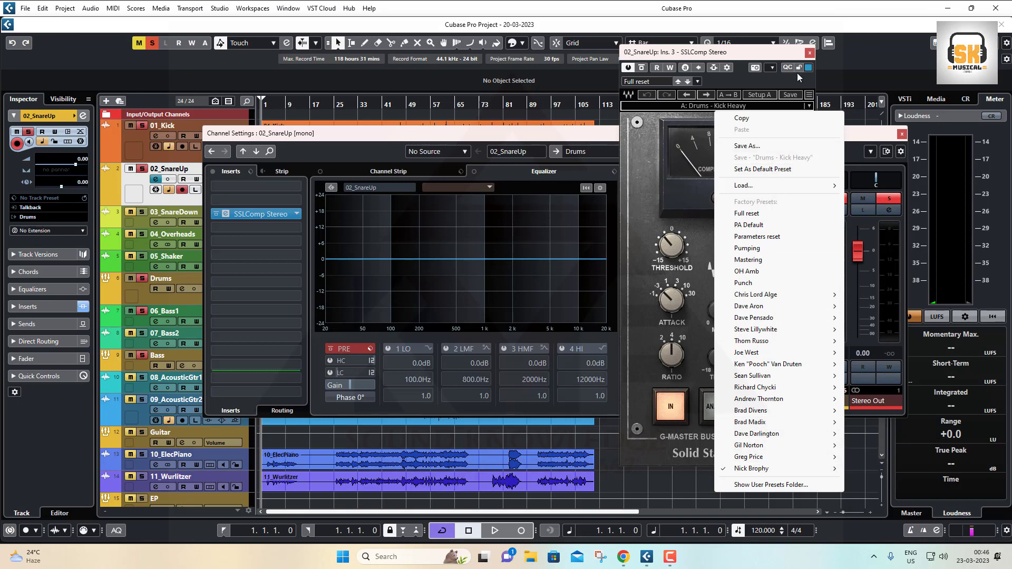
click(810, 53)
click(809, 52)
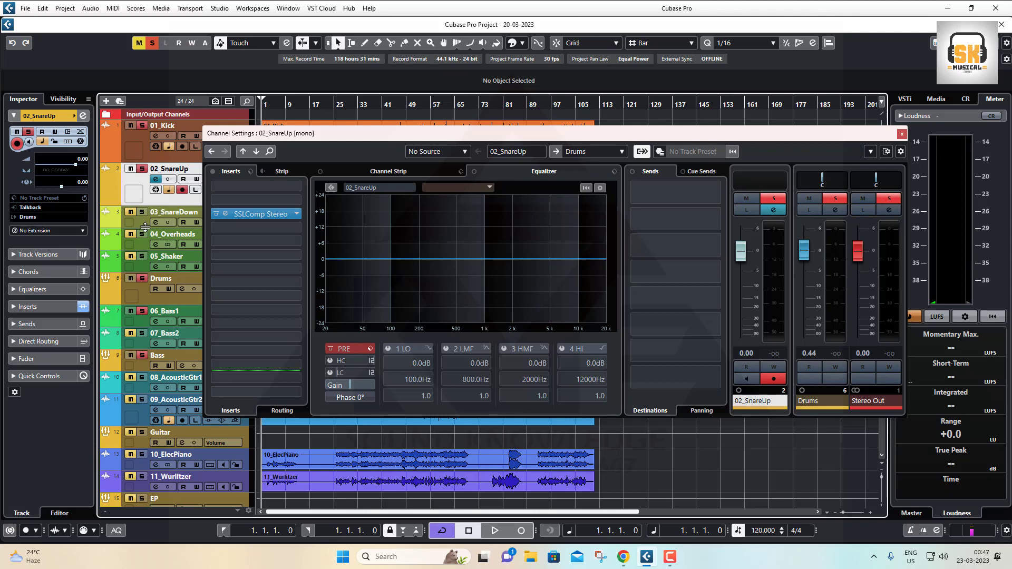
- Solo 04_Overheads and load Greg Price's Over Heads preset in its SSLComp Stereo insert
click(142, 246)
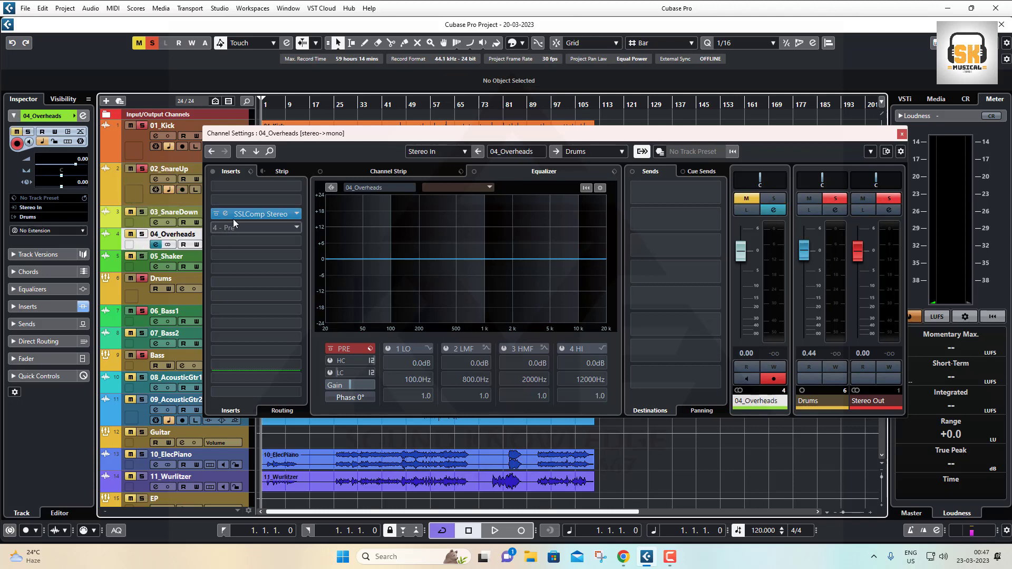
click(142, 234)
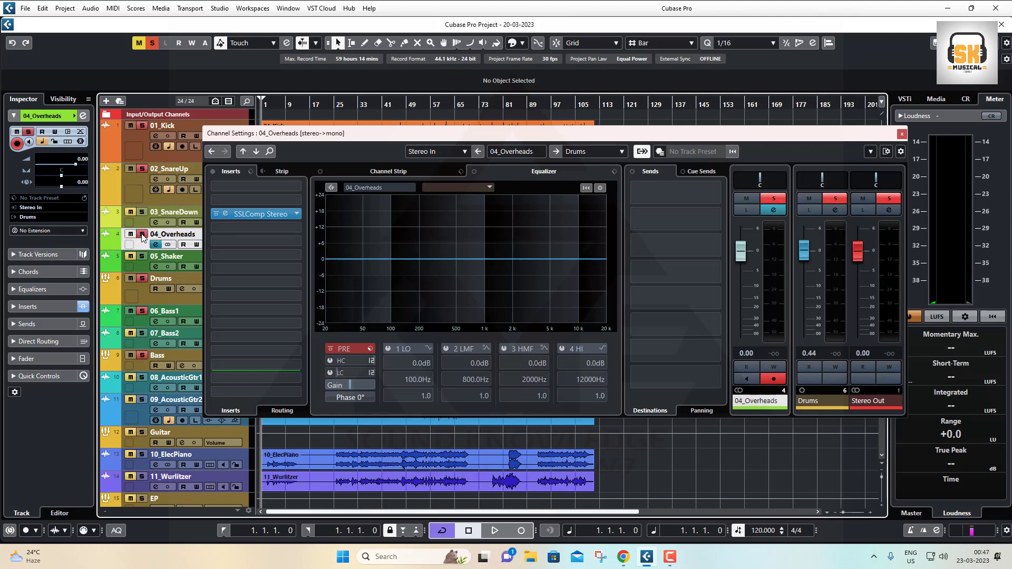
click(225, 214)
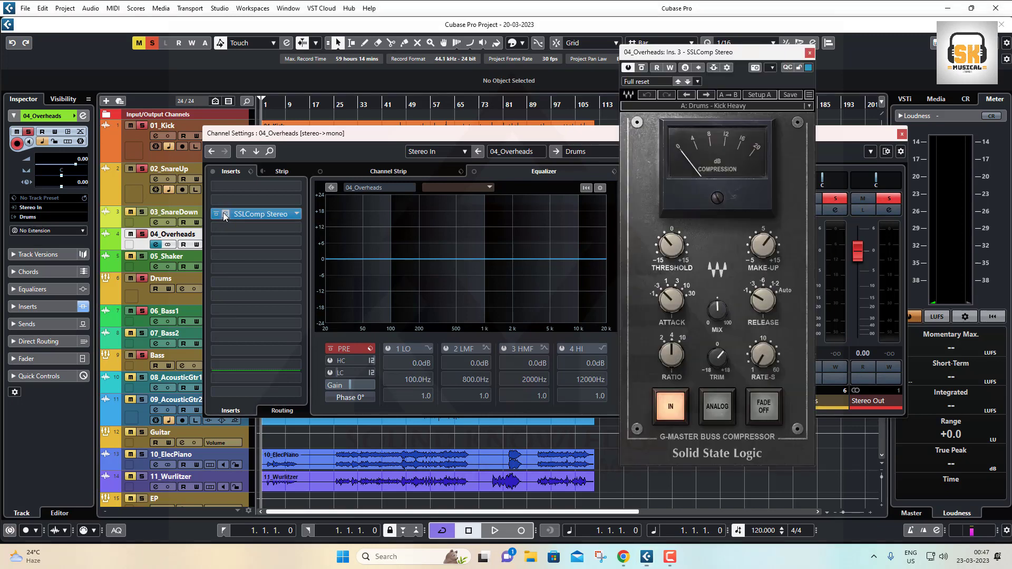
click(706, 107)
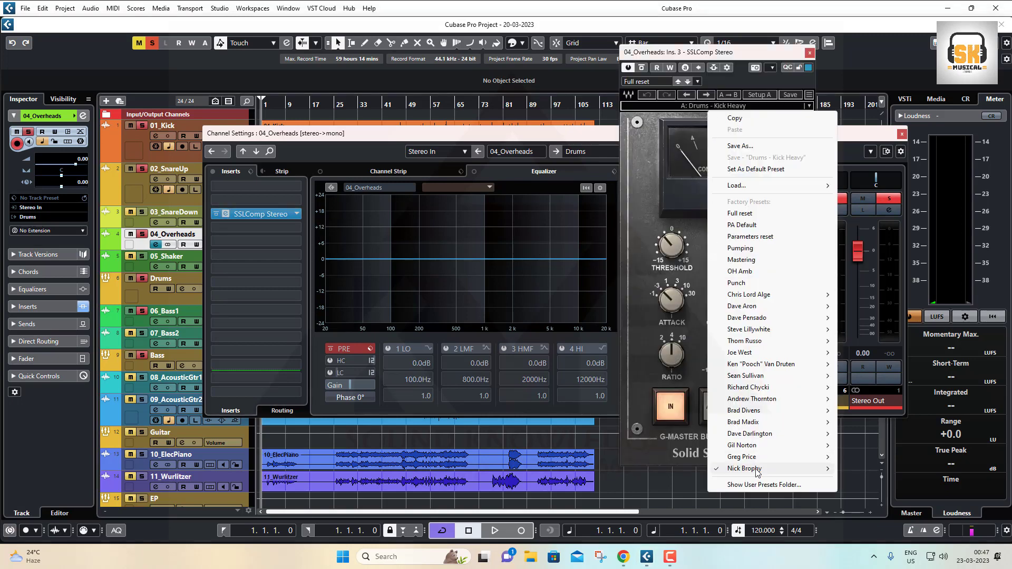
mouse_move(766, 457)
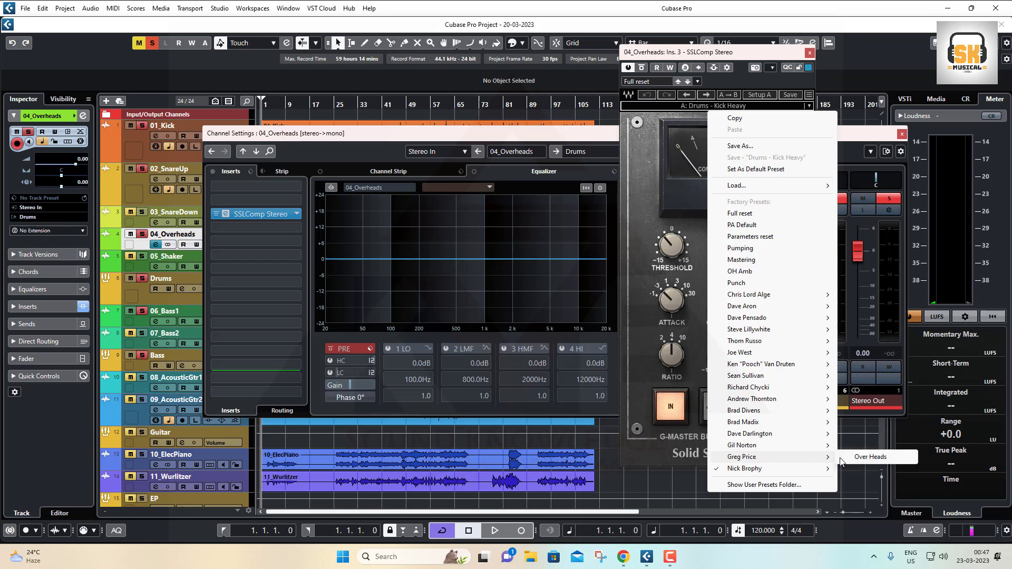
click(862, 456)
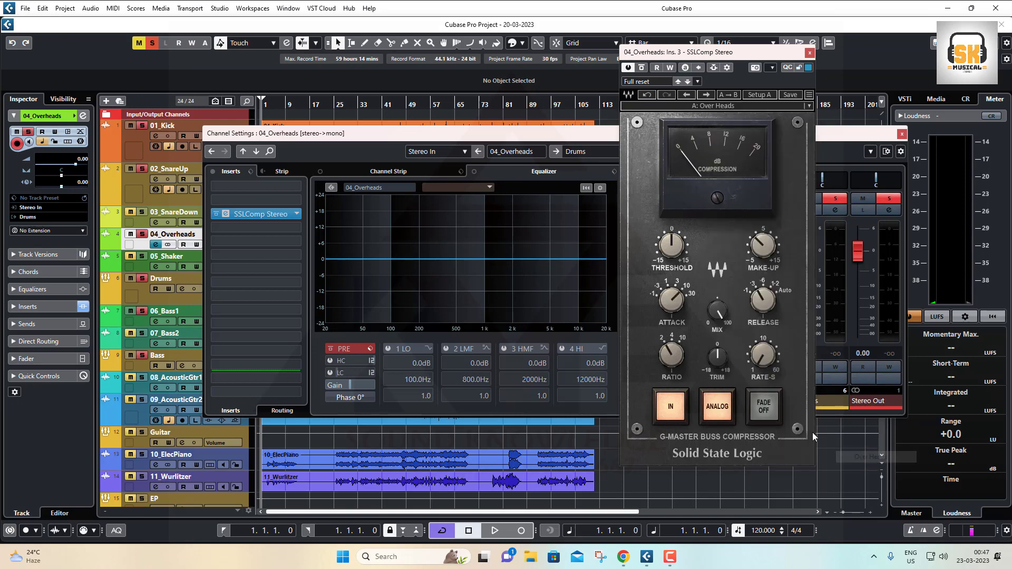
click(809, 53)
drag(481, 135, 580, 80)
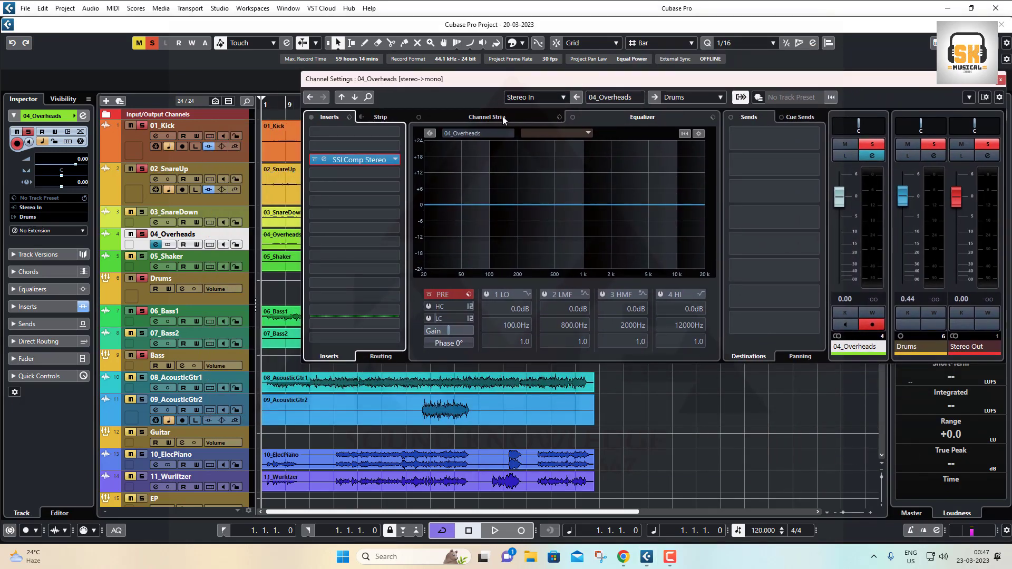
- Examine the SSLComp Stereo factory presets on the 05_Shaker channel for one that suits the shaker, and close the plug-in
click(138, 267)
drag(139, 272, 139, 281)
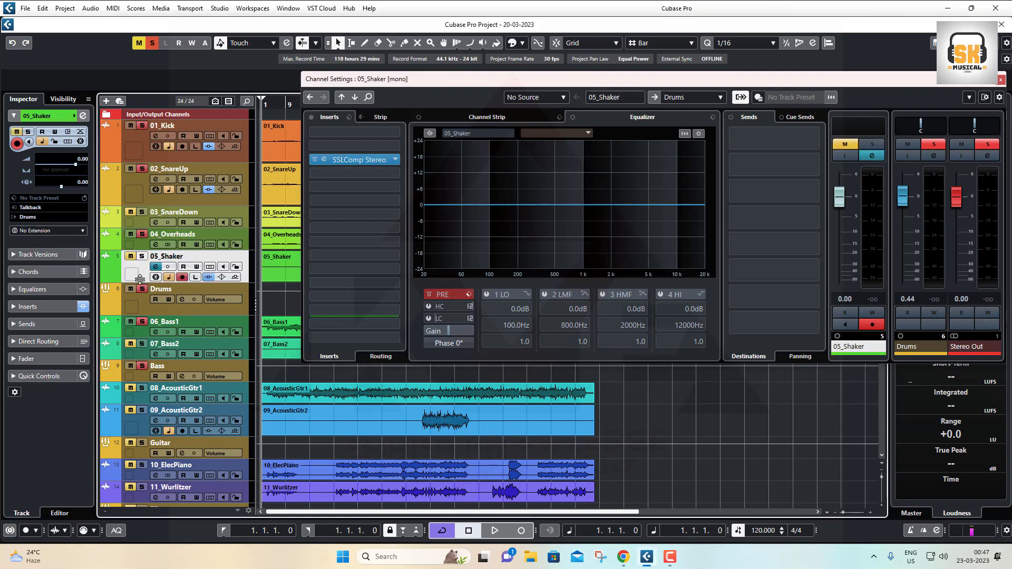
click(324, 160)
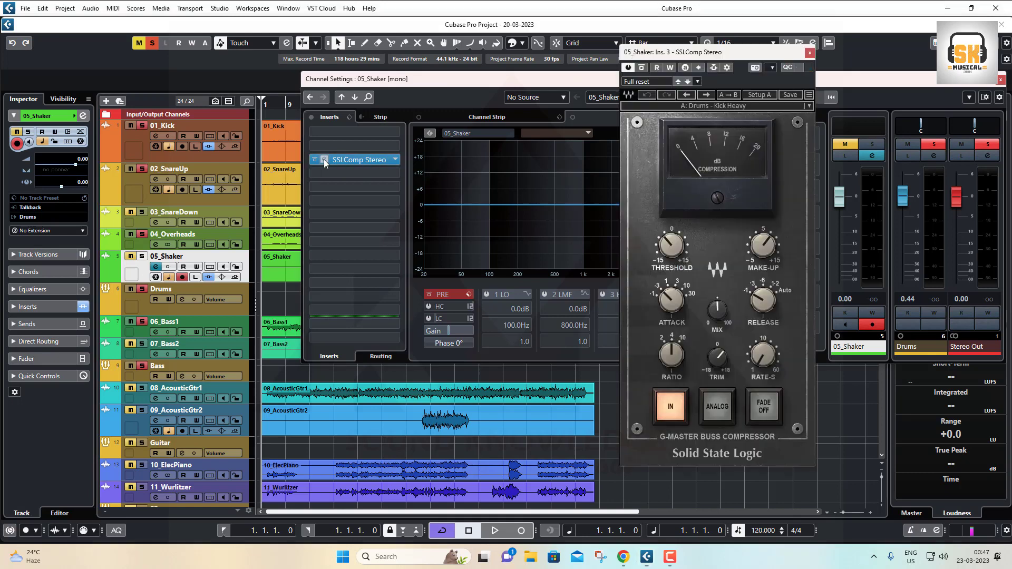
click(716, 106)
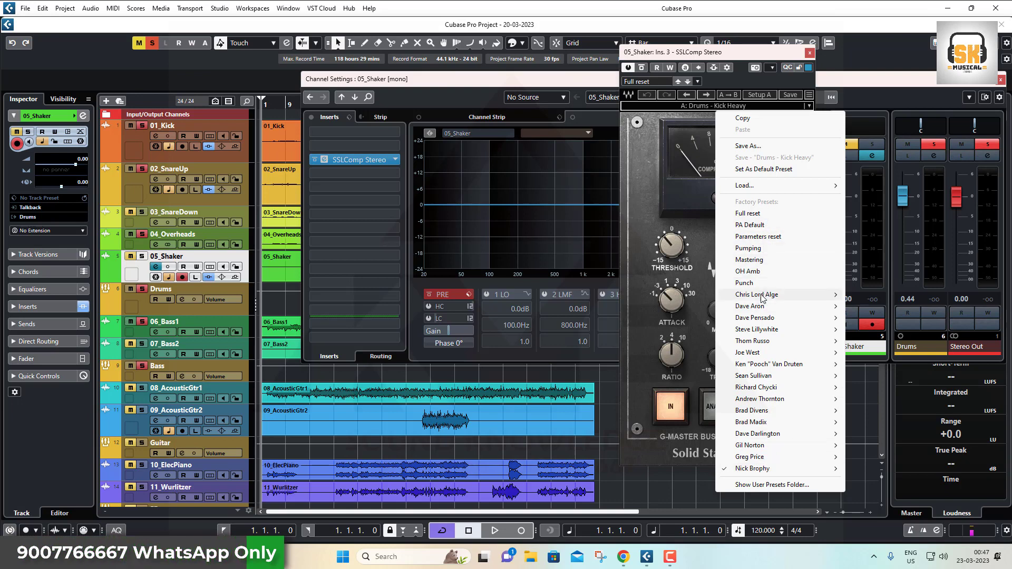
mouse_move(761, 309)
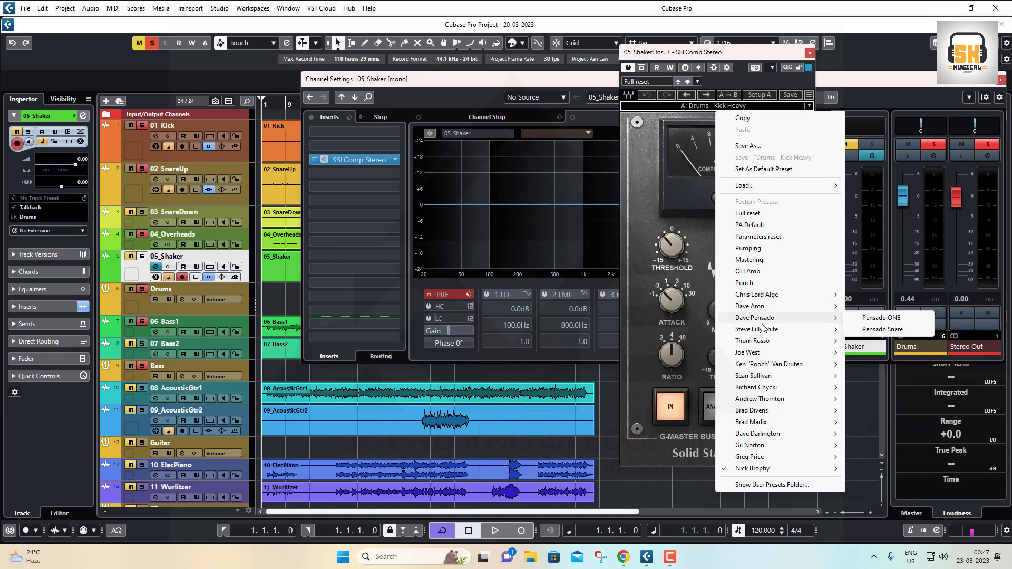
mouse_move(762, 345)
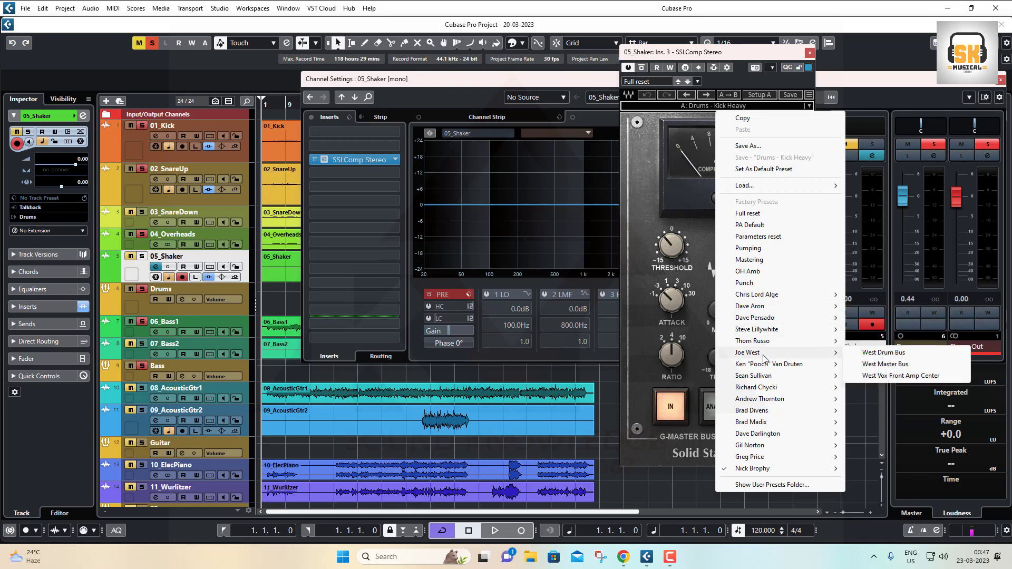
mouse_move(767, 378)
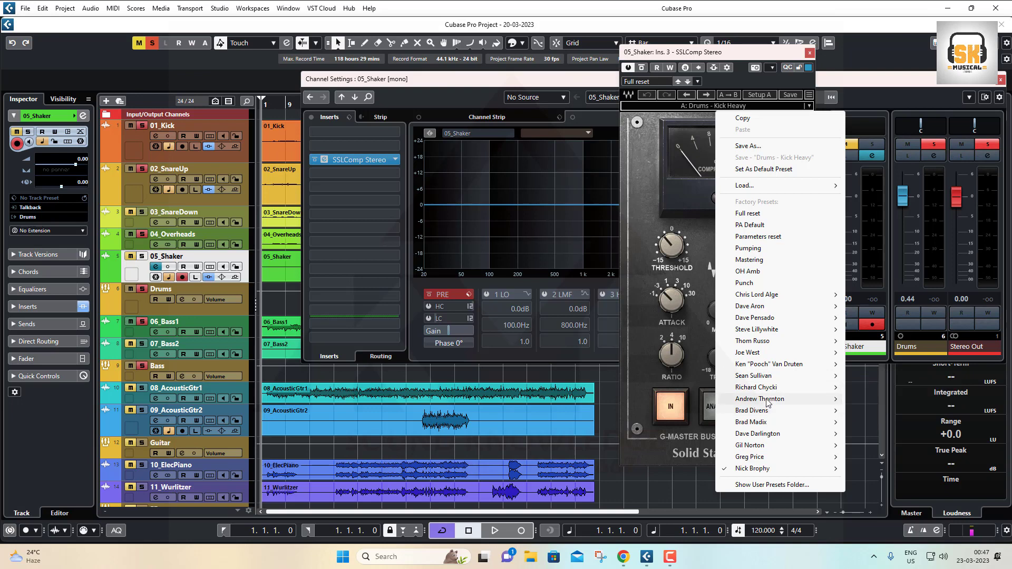
mouse_move(767, 414)
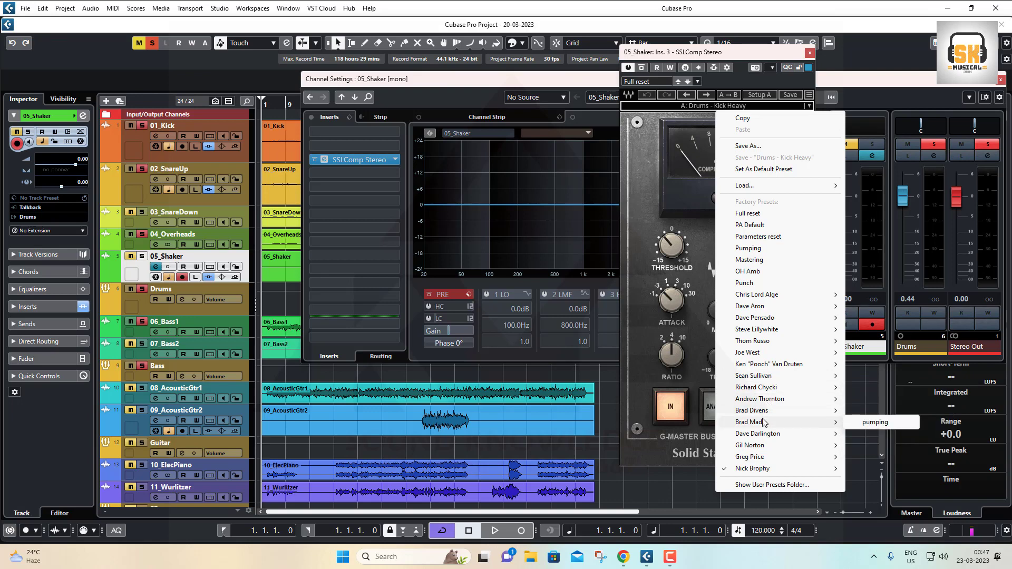
mouse_move(761, 440)
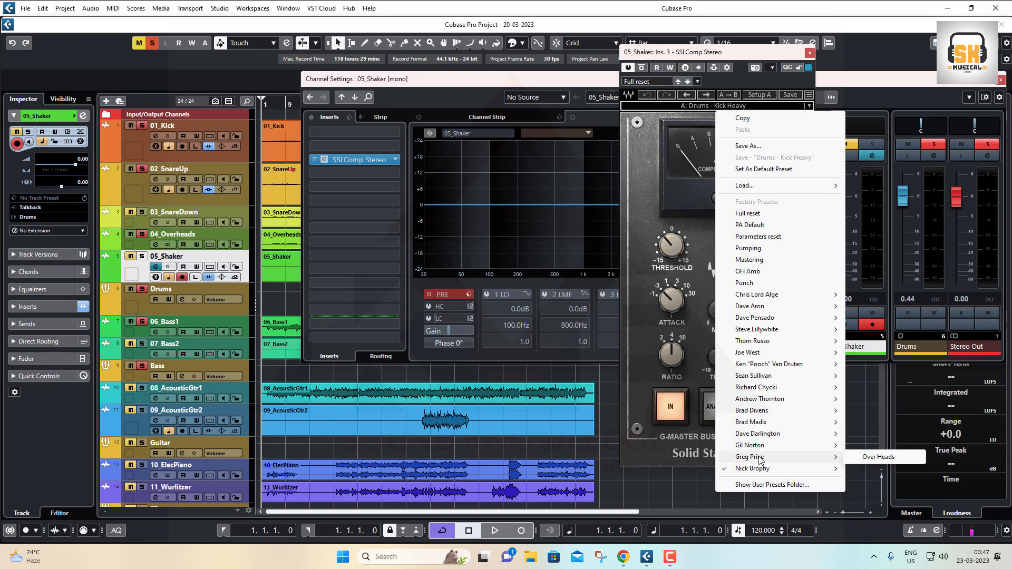
click(641, 142)
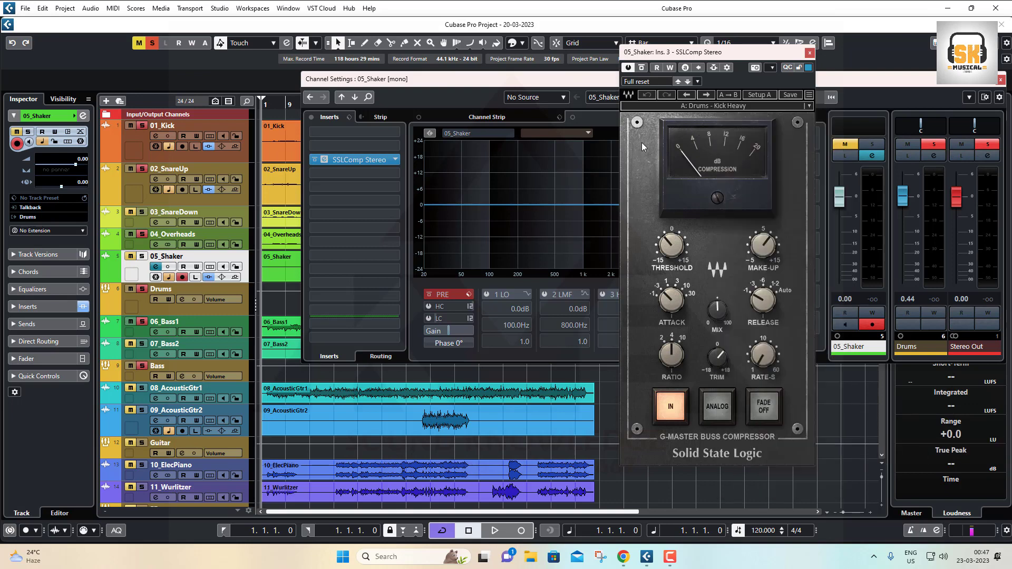
click(809, 53)
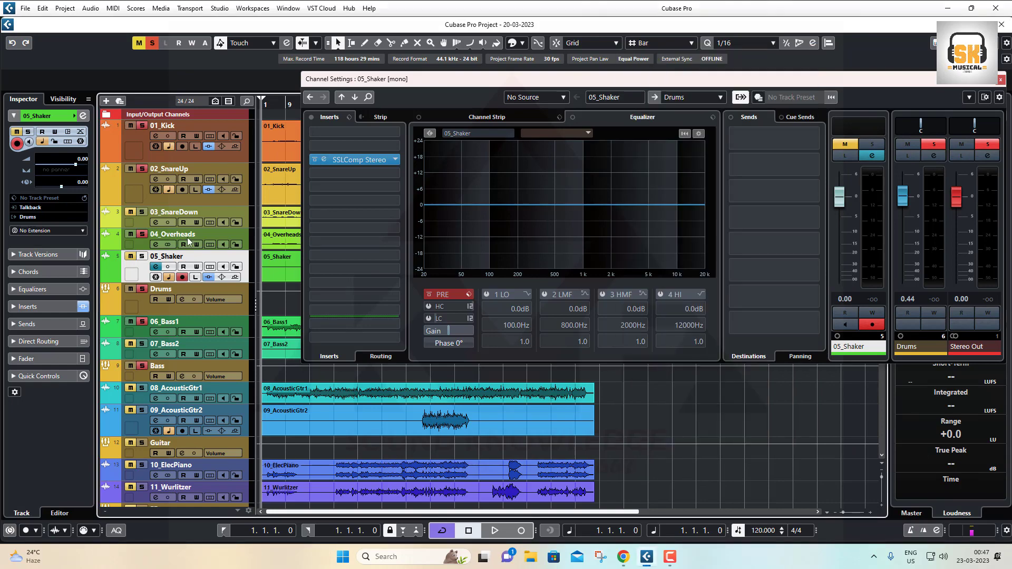
- Remove SSLComp Stereo from the third insert slot of 05_Shaker by choosing No Effect
click(397, 159)
scroll(371, 180, up, 15)
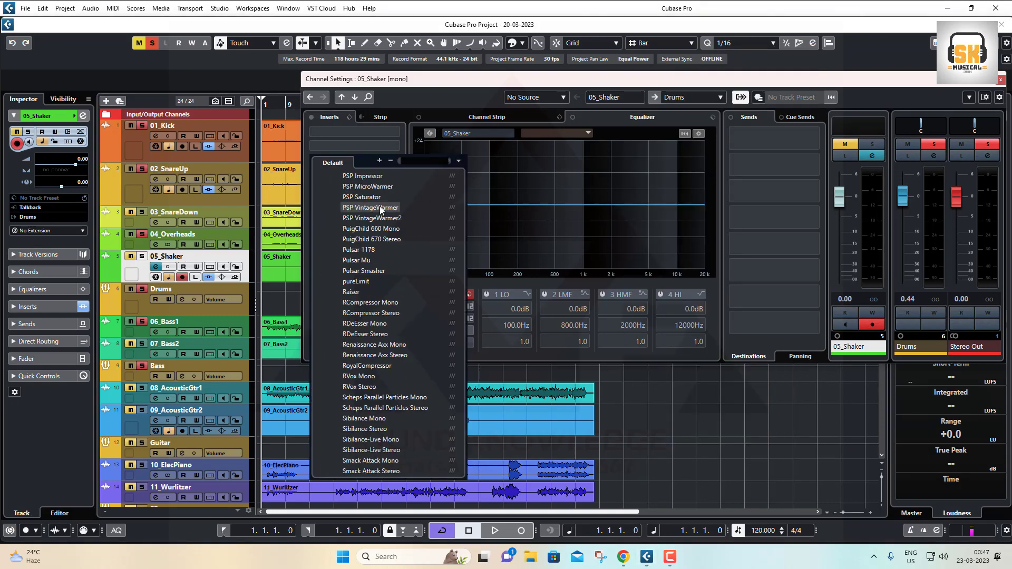
scroll(375, 215, up, 6)
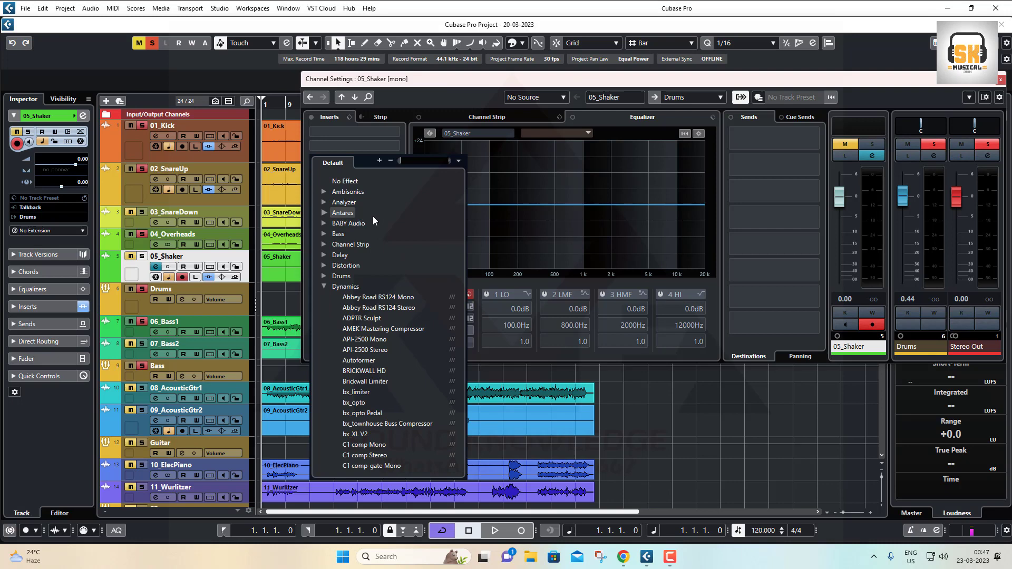
click(349, 183)
- Load H-Comp Mono in the third insert slot of 05_Shaker, look through its presets, and close the plug-in
click(356, 163)
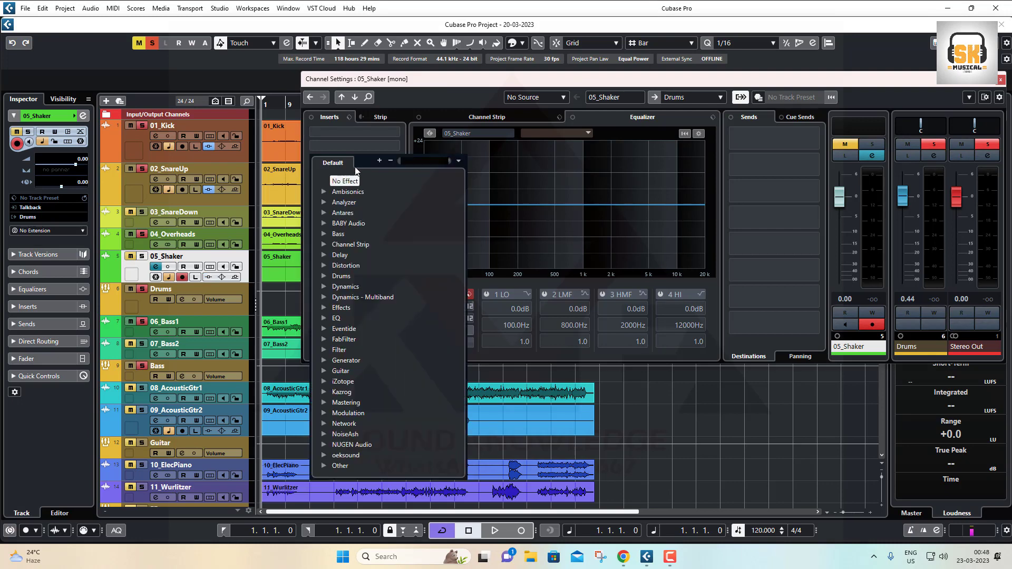
text(h)
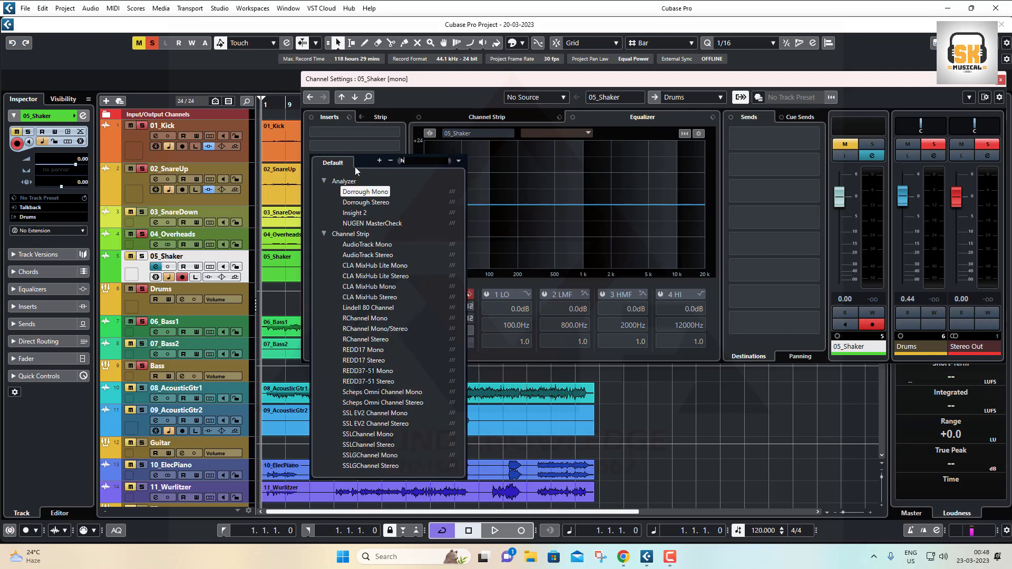
text(com)
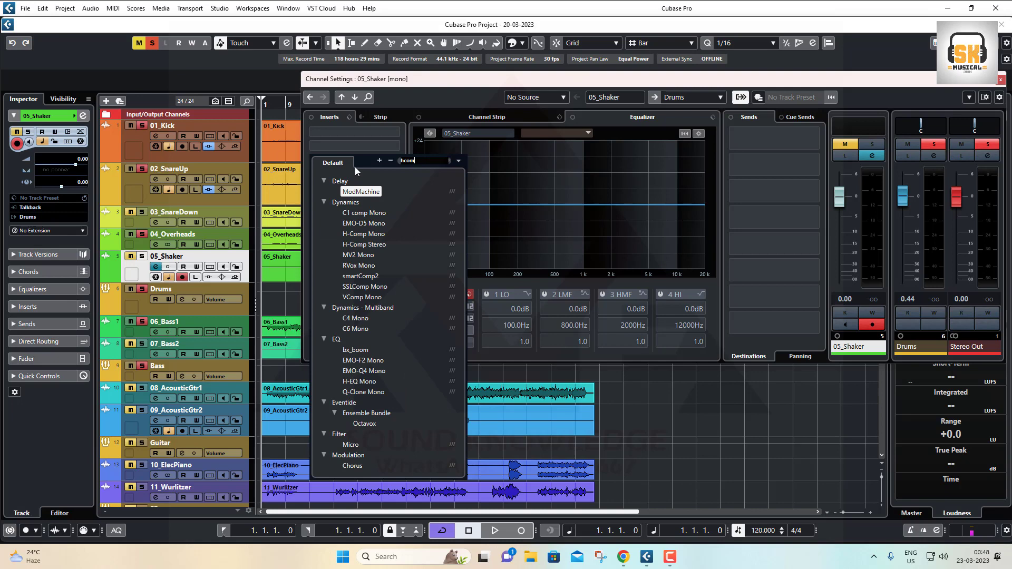
click(369, 235)
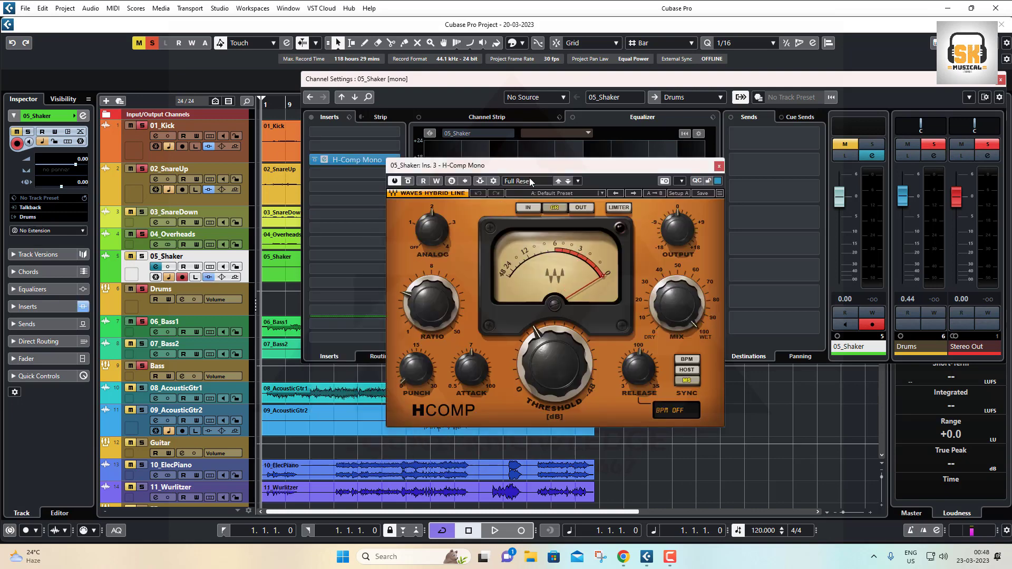
click(531, 182)
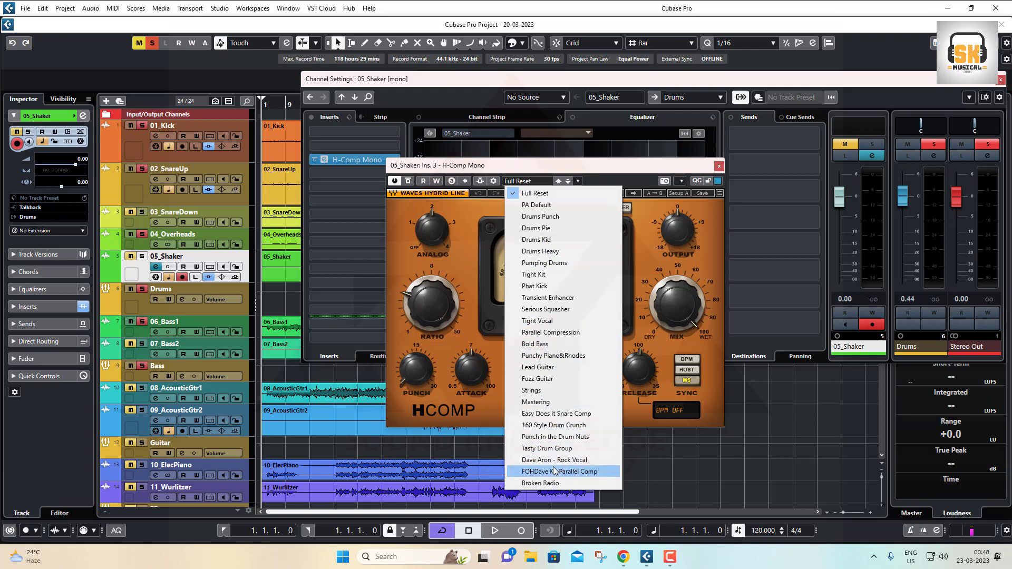
click(719, 167)
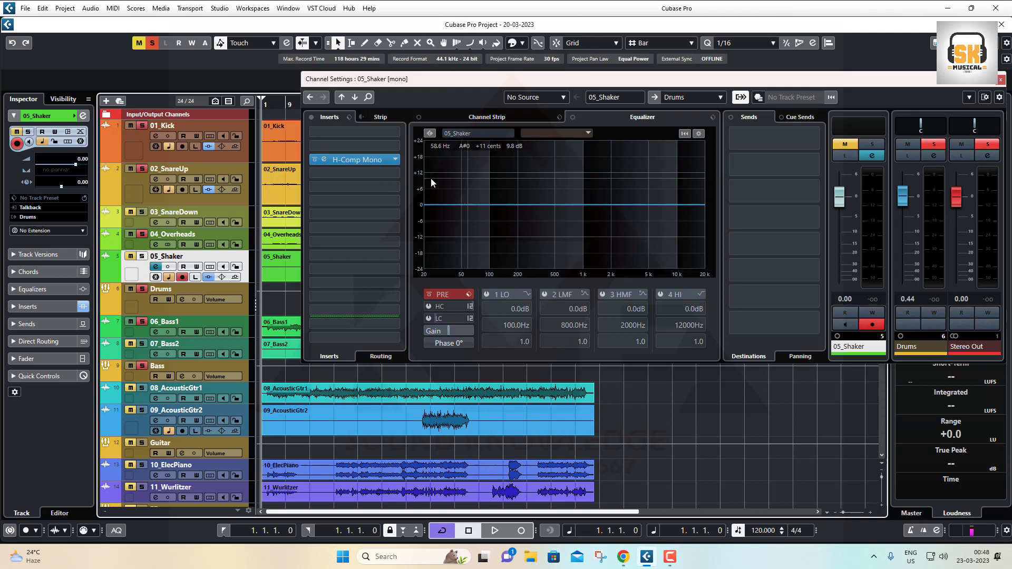
- Replace H-Comp Mono on 05_Shaker with RCompressor Mono, look through its preset list, and close the plug-in
click(397, 161)
text(compre)
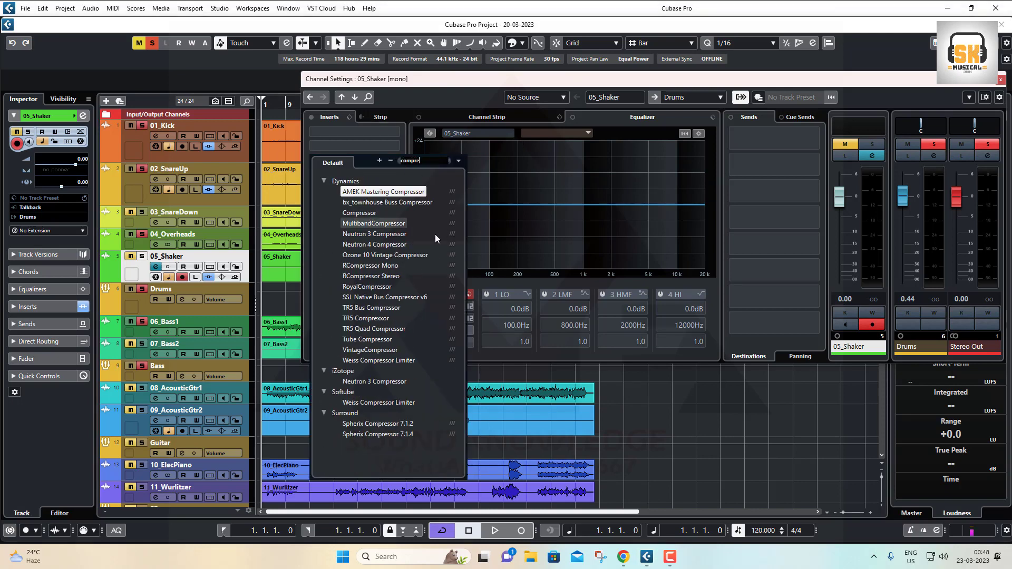
click(368, 265)
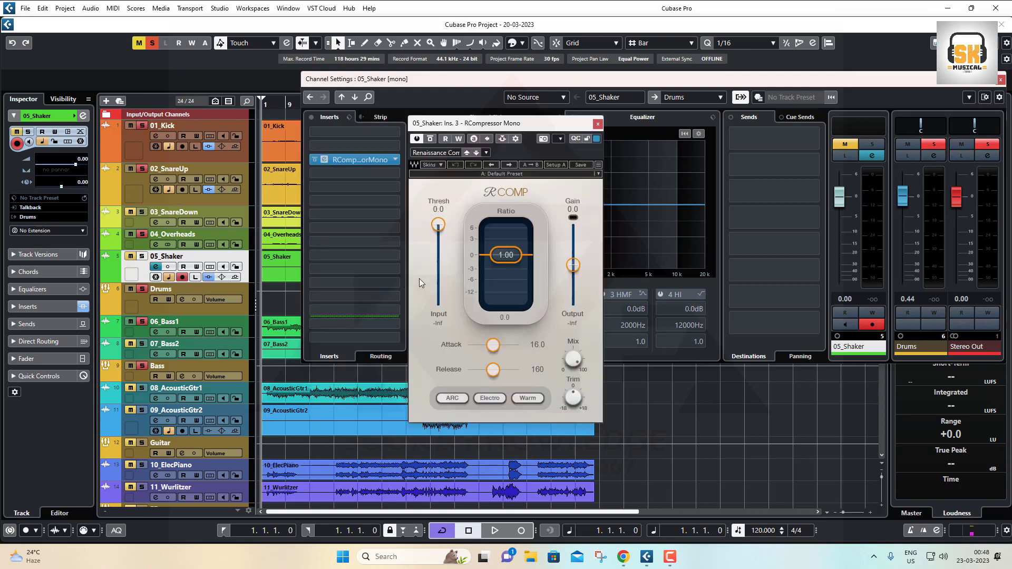
click(443, 154)
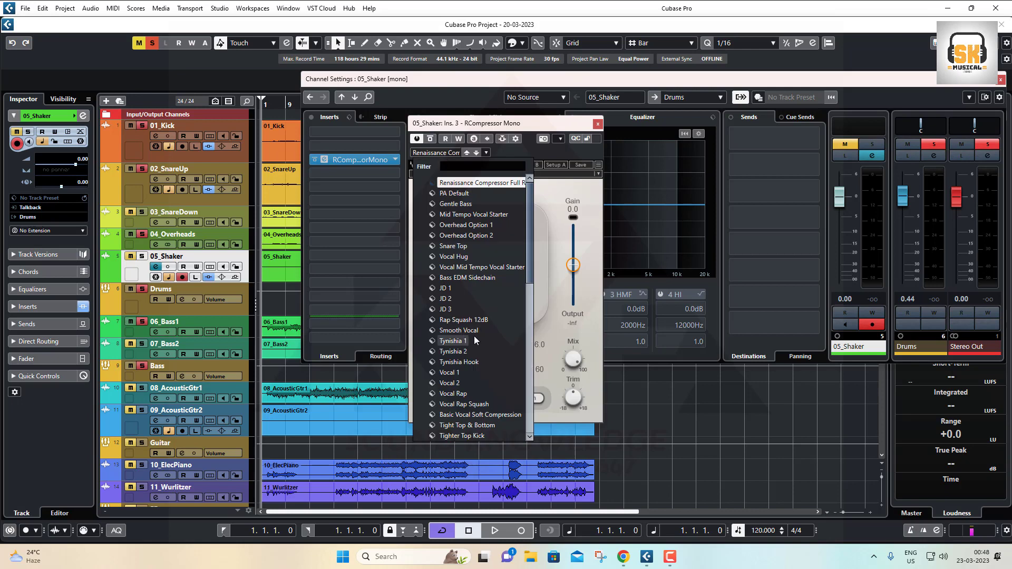
scroll(466, 314, down, 10)
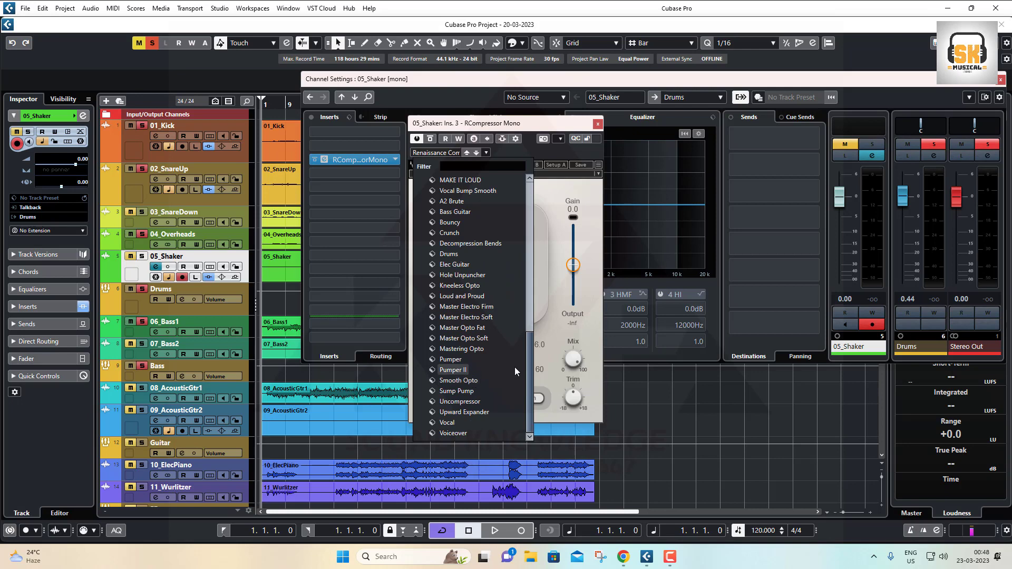
drag(530, 359, 536, 197)
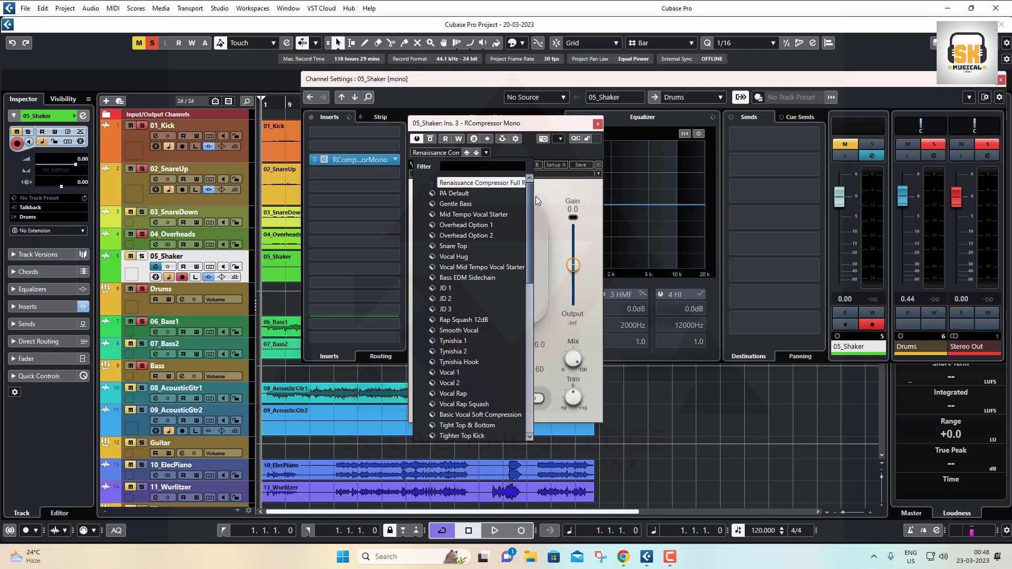
click(597, 124)
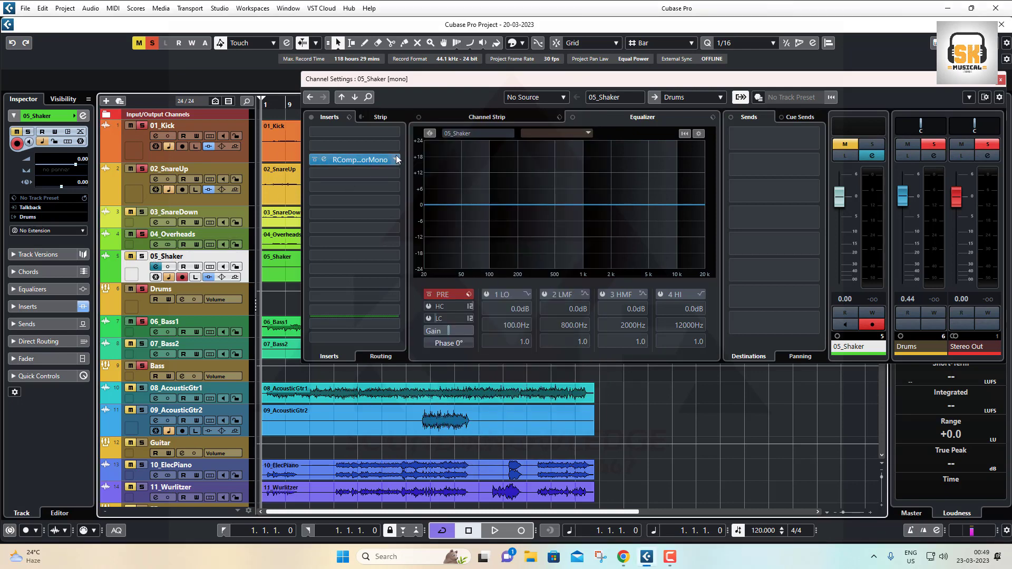
- Replace RCompressor Mono in the third insert slot of 05_Shaker with the Steinberg Compressor, and close the plug-in
click(362, 172)
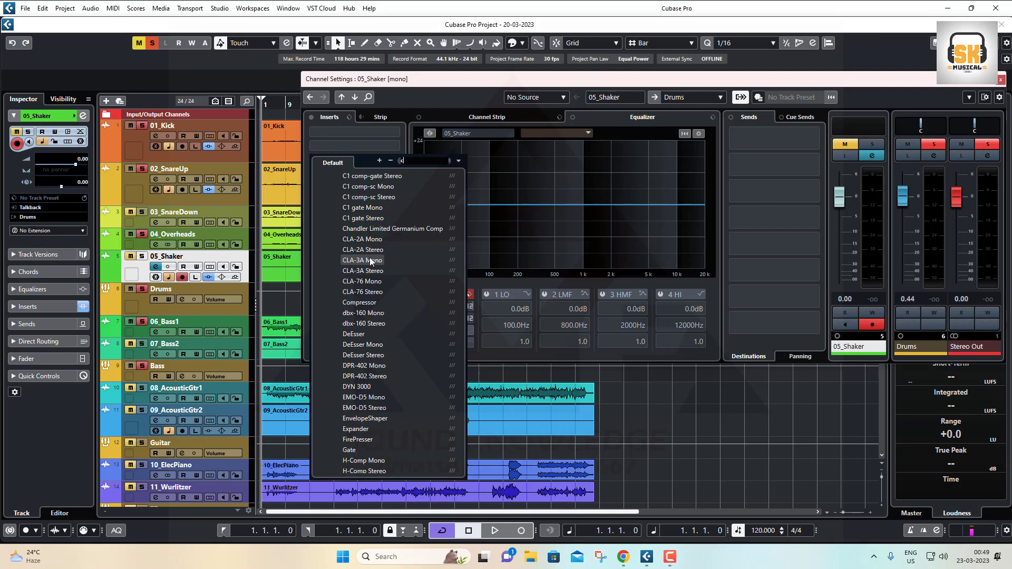
text(compre)
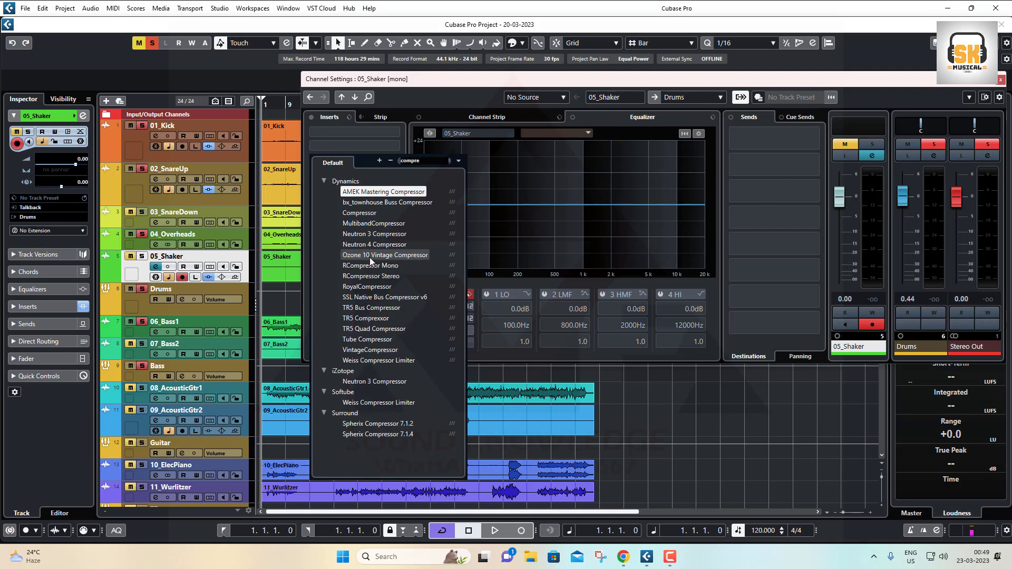
click(375, 212)
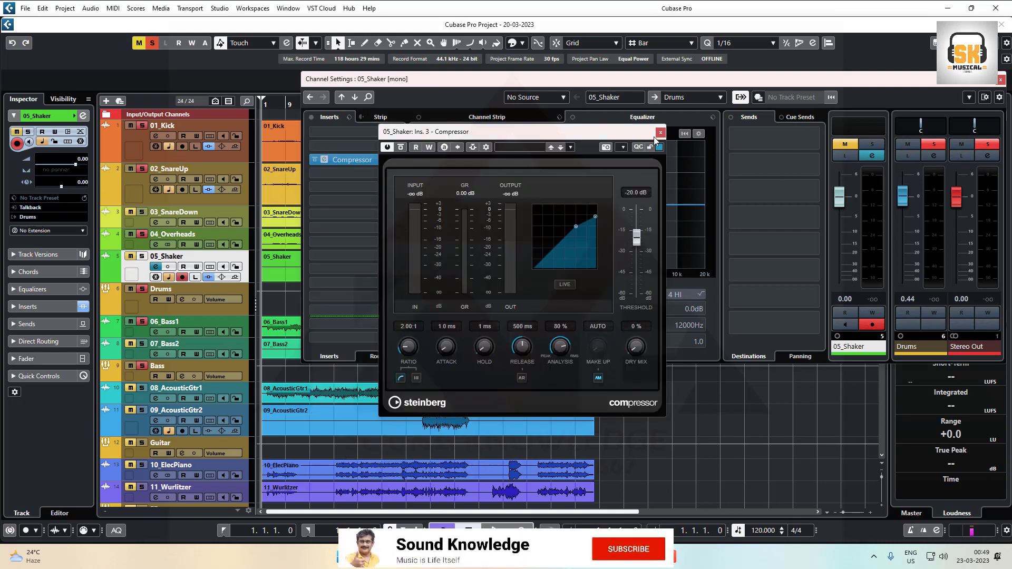
click(660, 133)
- Switch the channel settings to 03_SnareDown, look through the presets of its SSLComp Stereo insert, and close the plug-in
click(139, 304)
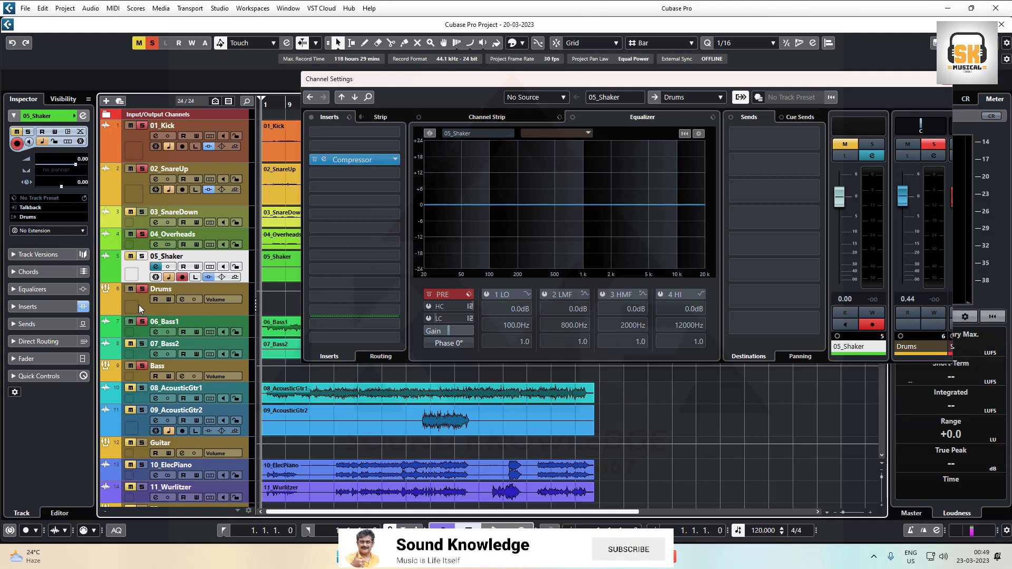
click(134, 270)
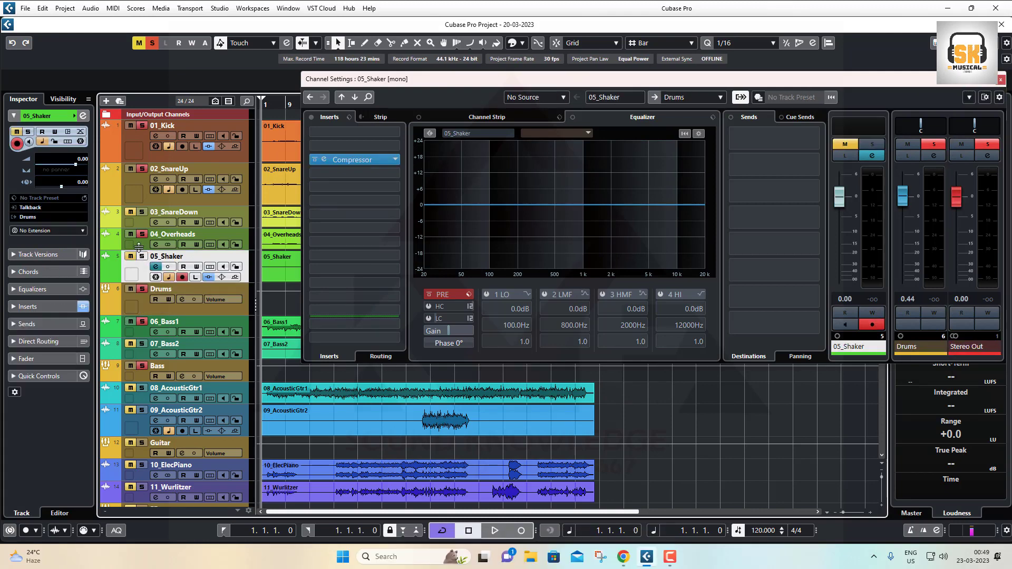
click(139, 245)
click(138, 225)
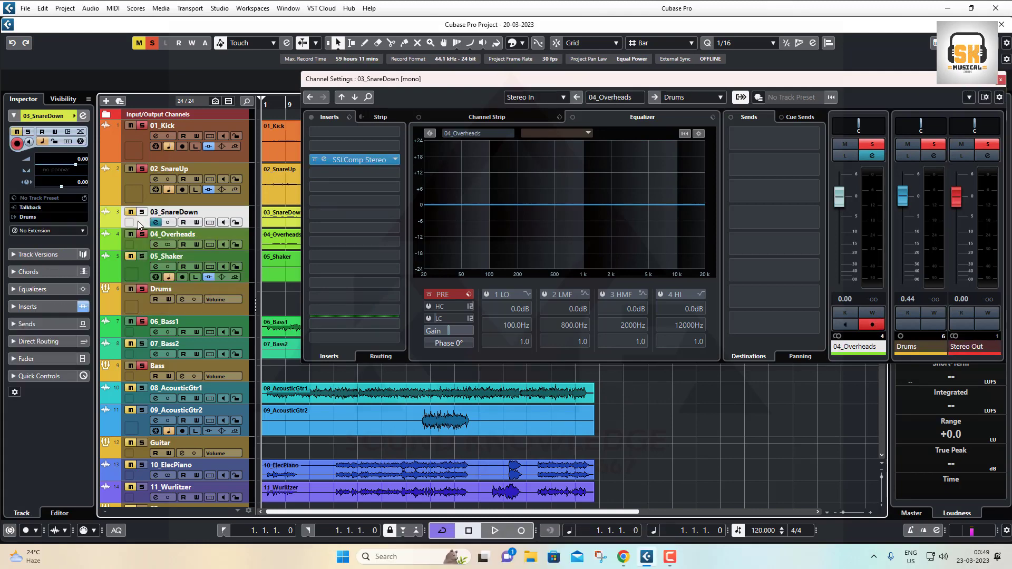
click(324, 160)
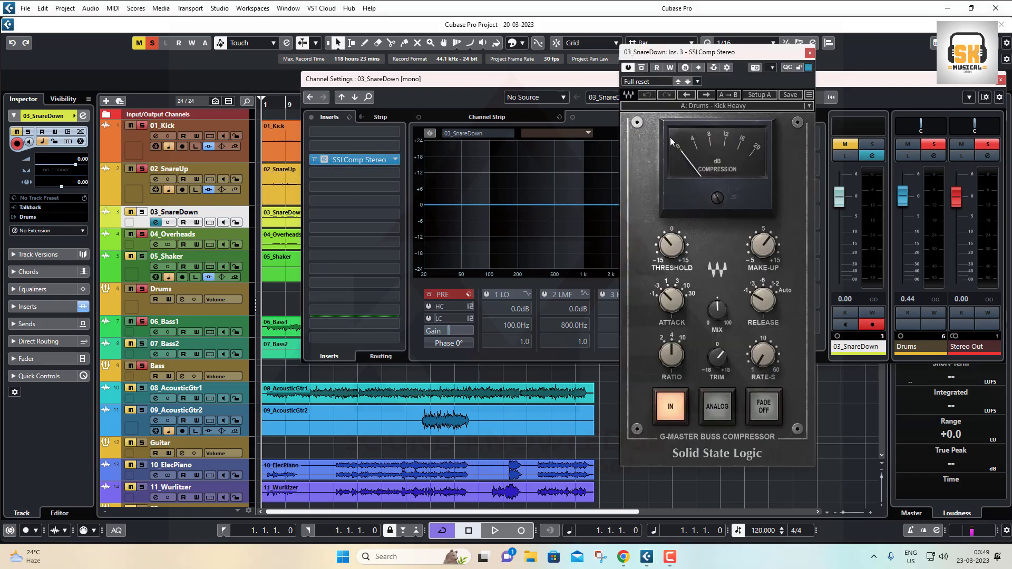
click(707, 104)
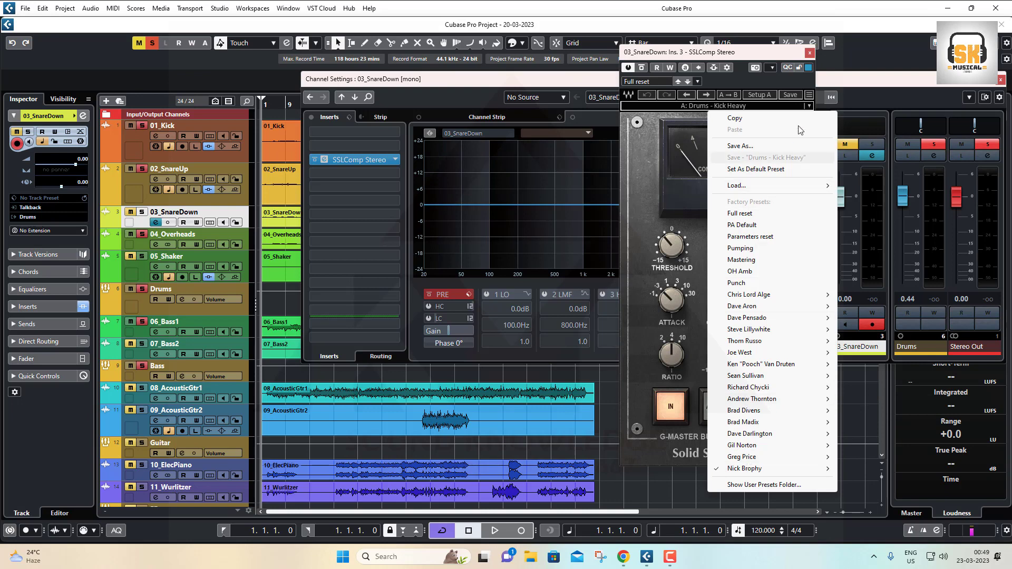
click(736, 78)
click(810, 53)
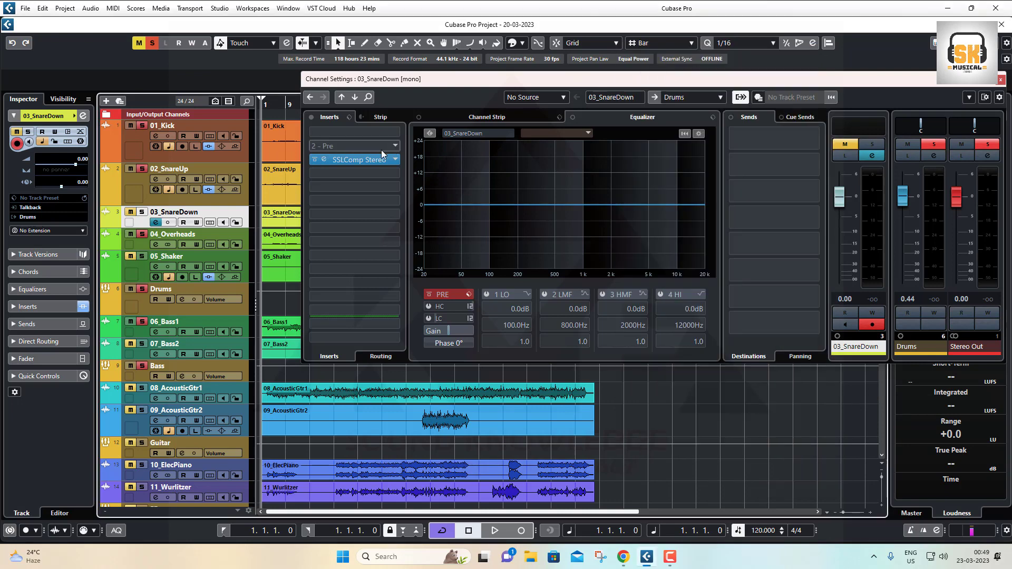
- Replace SSLComp Stereo on 03_SnareDown with SSL Native Bus Compressor v6, and close the plug-in
click(394, 160)
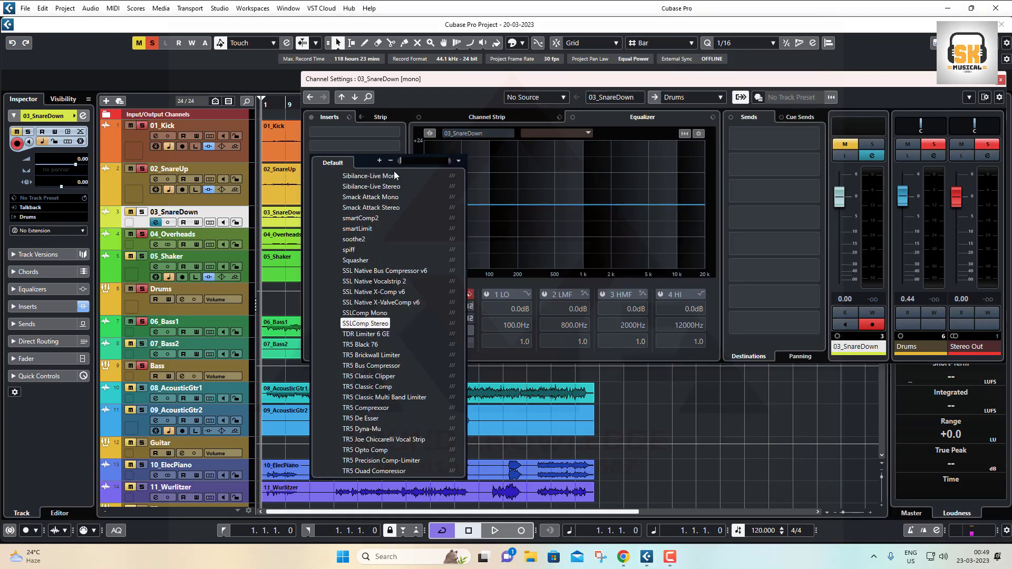
text(compre)
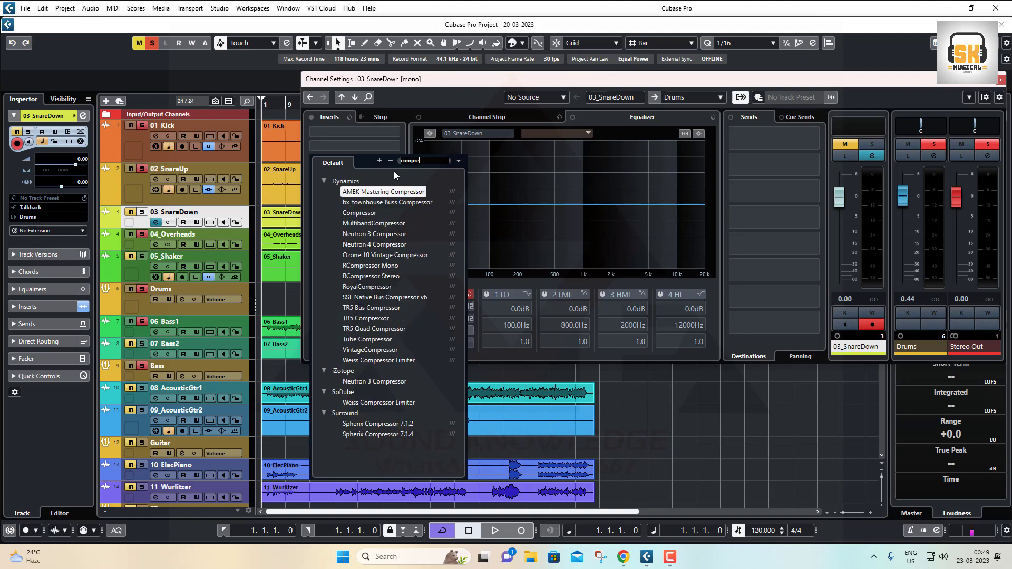
text(ss)
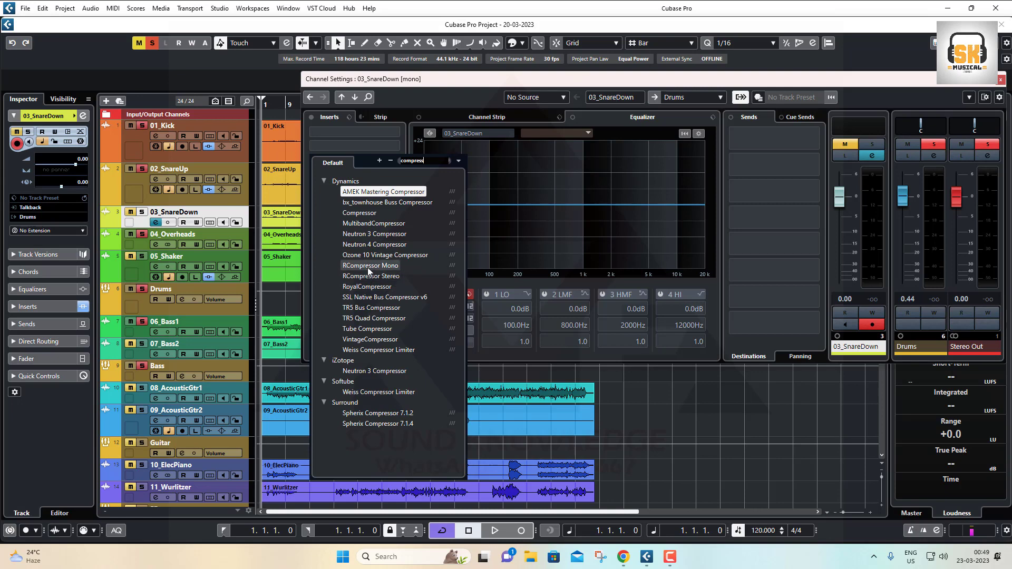
click(382, 297)
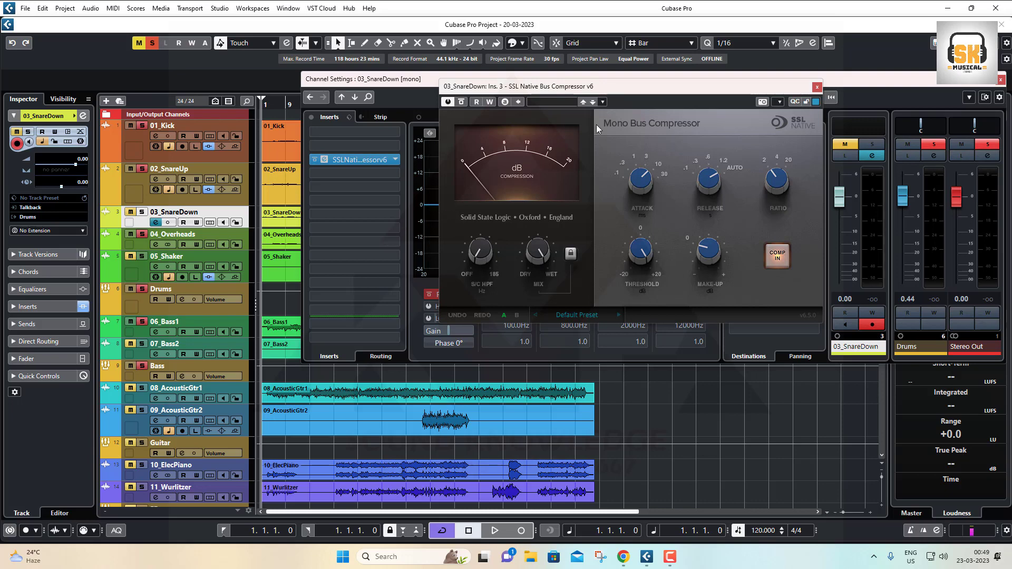
click(817, 87)
- Browse the Dynamics plug-ins and load CLA-76 Mono in the third insert slot of 03_SnareDown
click(395, 160)
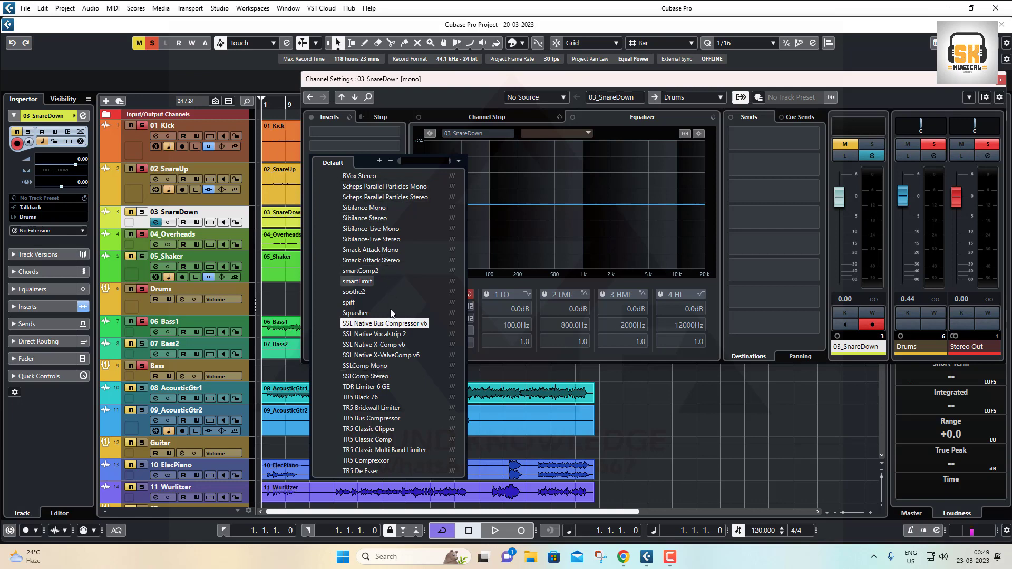
scroll(384, 392, down, 2)
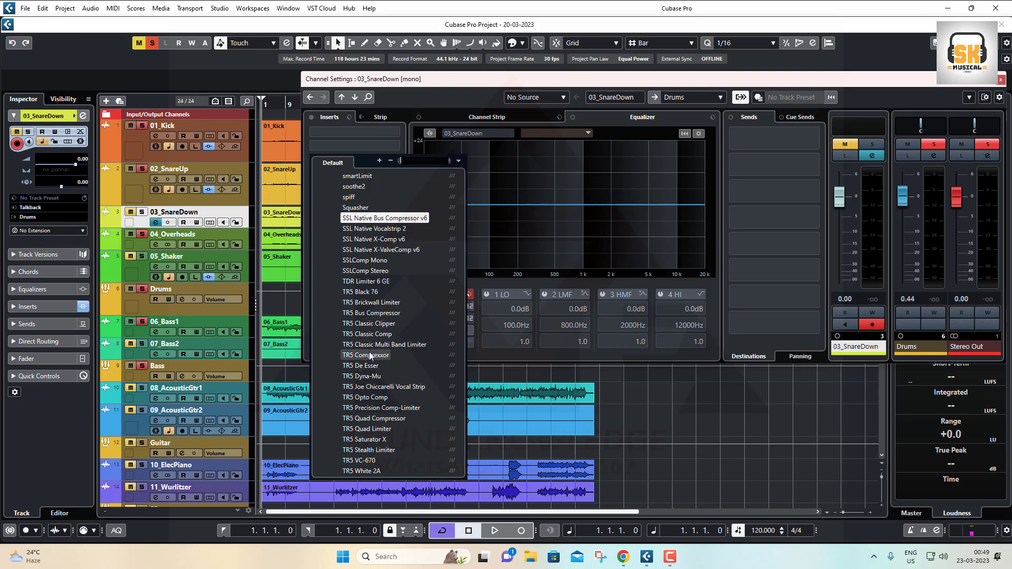
scroll(371, 369, down, 3)
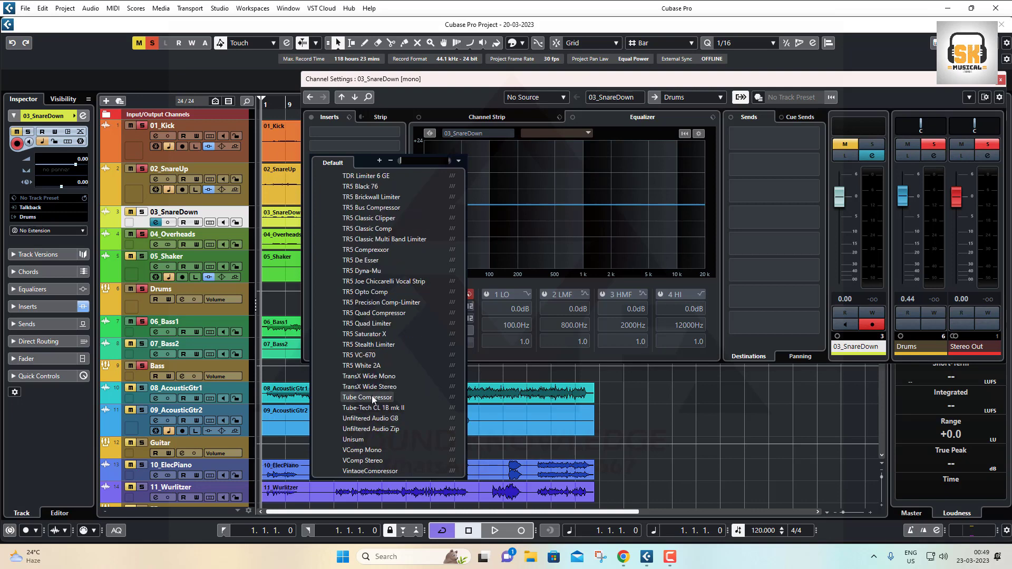
scroll(378, 432, down, 3)
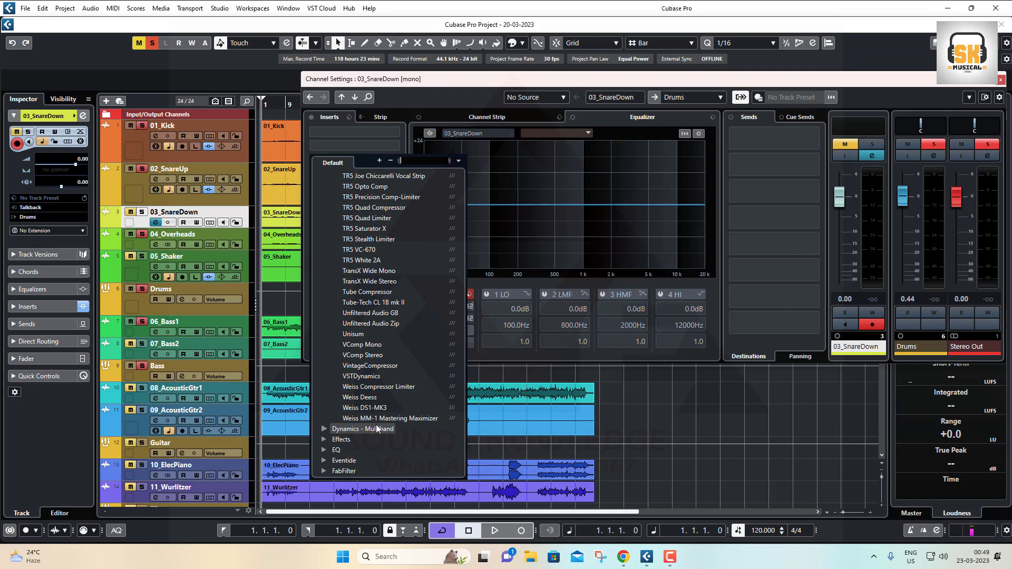
scroll(375, 401, up, 6)
scroll(374, 388, up, 20)
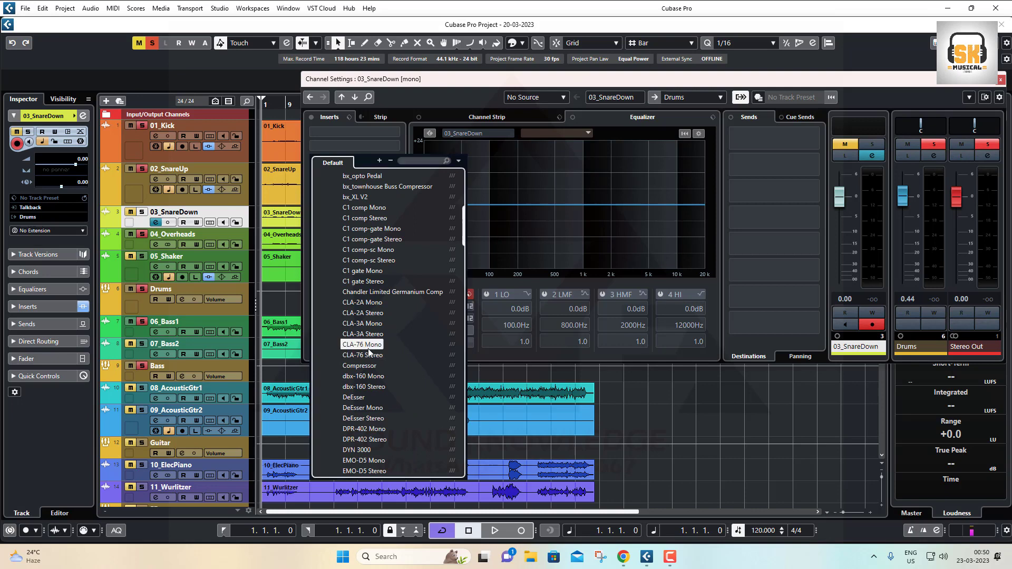
click(368, 347)
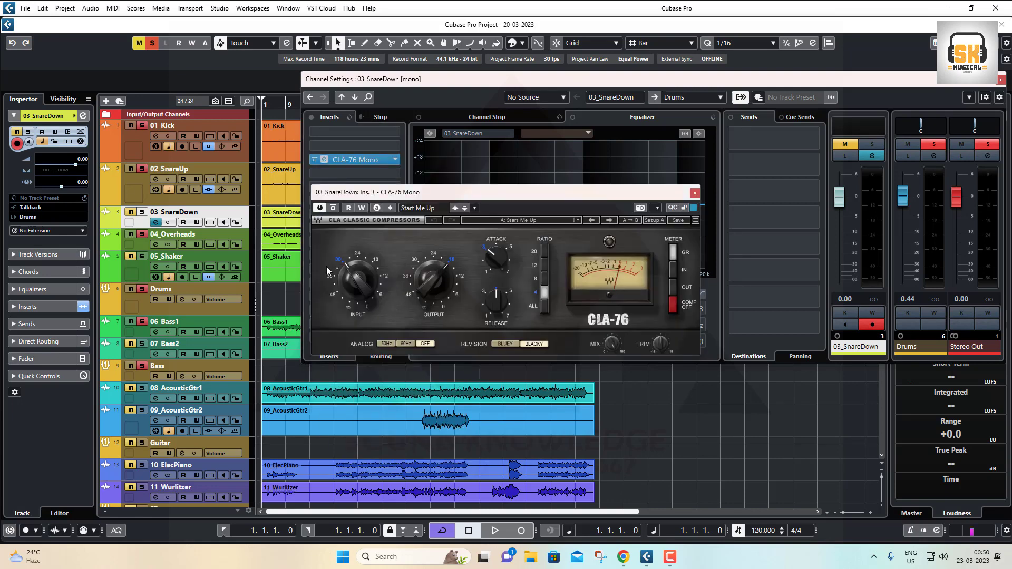
- Load the Snare preset in the CLA-76 Mono insert on 03_SnareDown
click(439, 208)
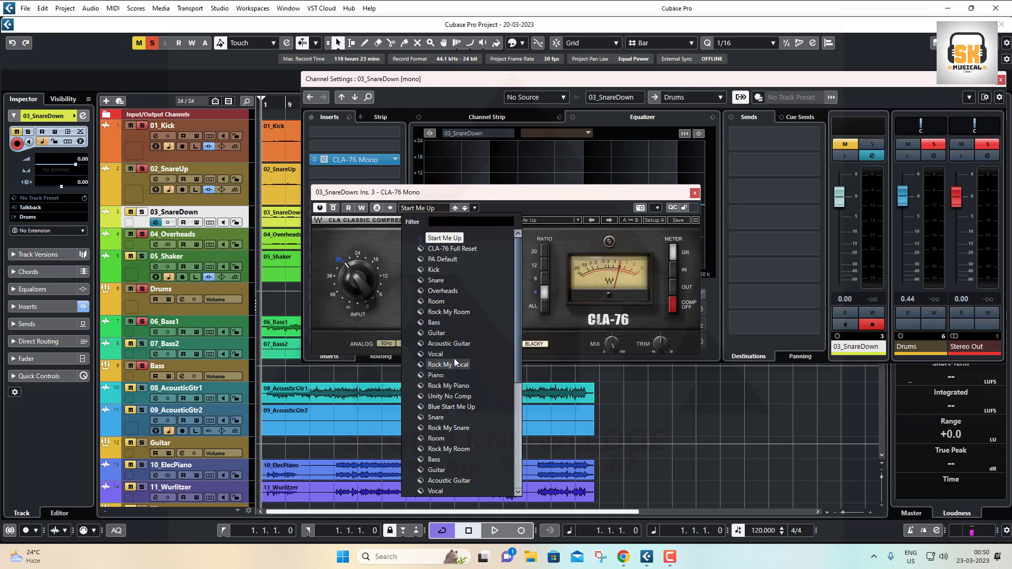
click(436, 281)
click(371, 240)
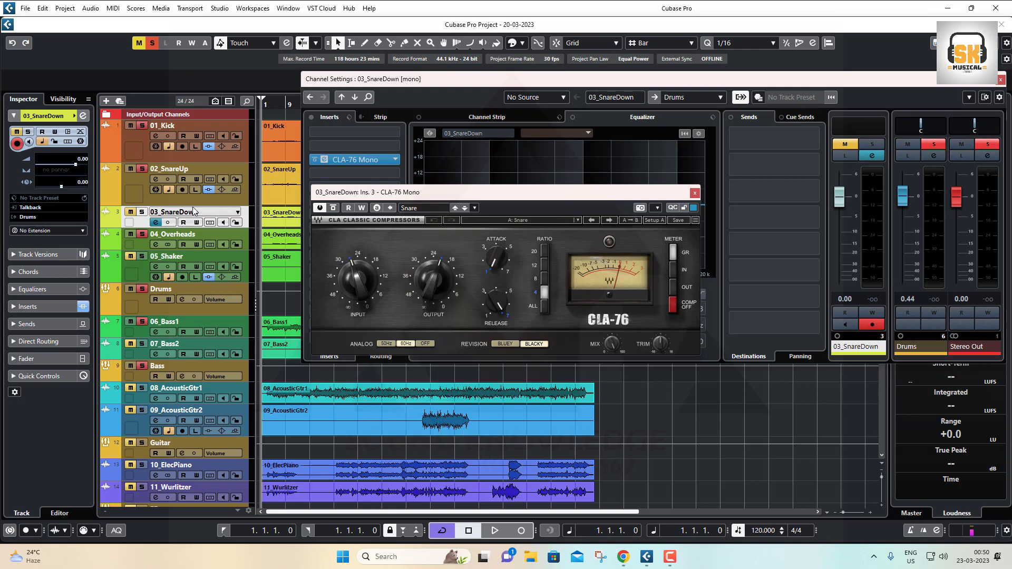
- Switch the channel settings to 02_SnareUp, check its SSLComp Stereo insert, and close the plug-in
click(127, 189)
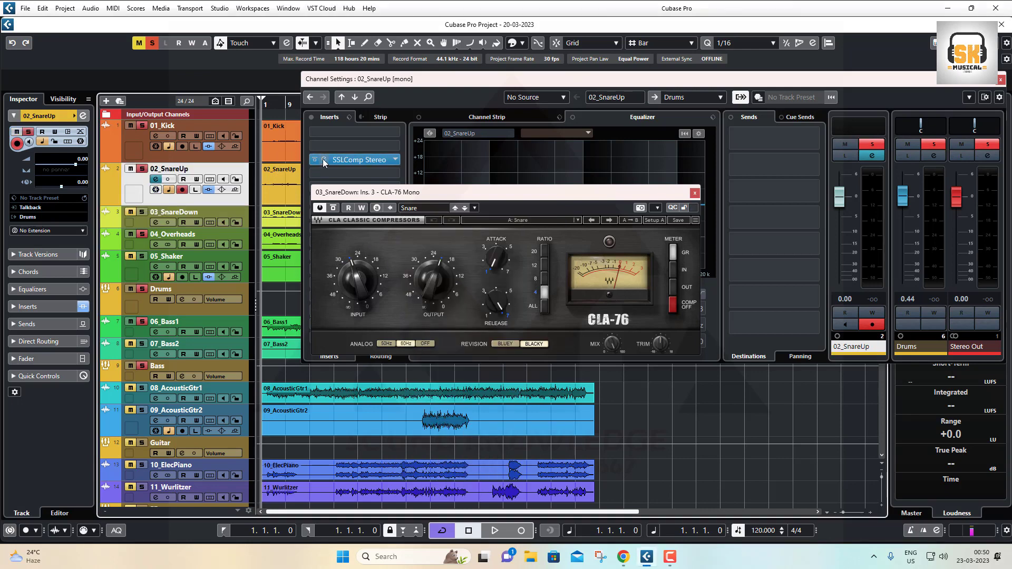
click(324, 160)
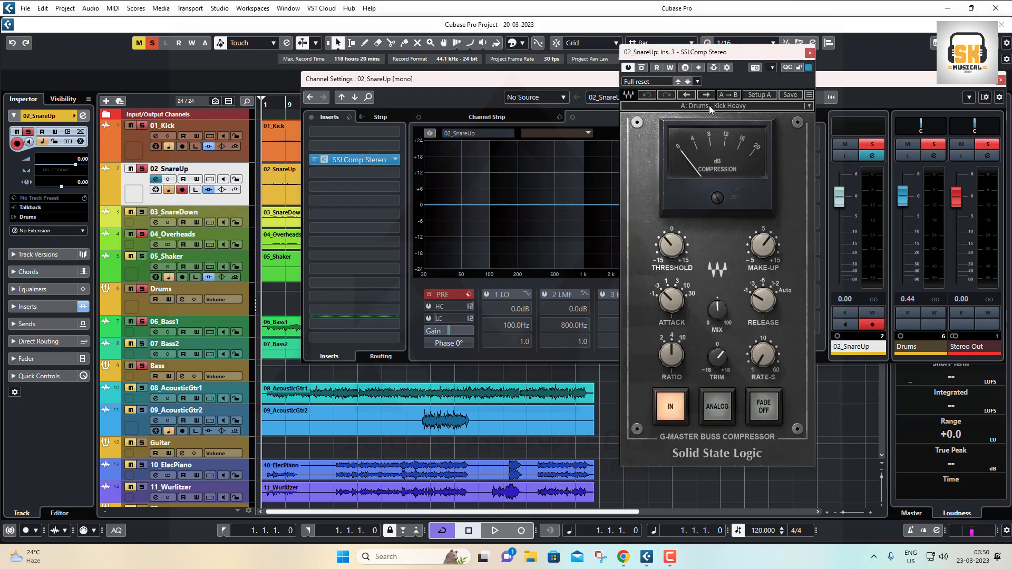
click(810, 53)
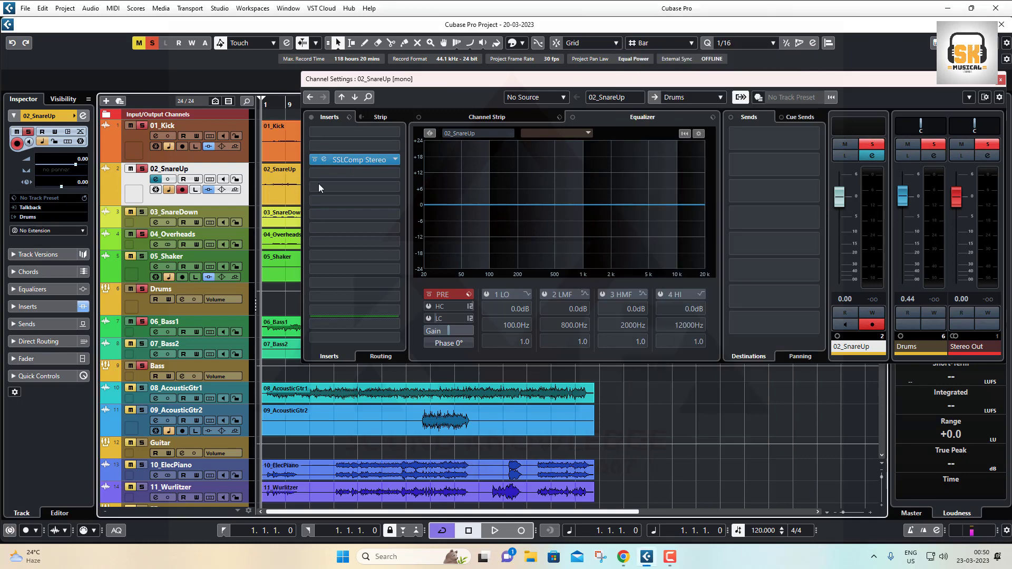
- Replace SSLComp Stereo on 02_SnareUp with CLA-76 Mono from the dynamics plug-ins
click(396, 162)
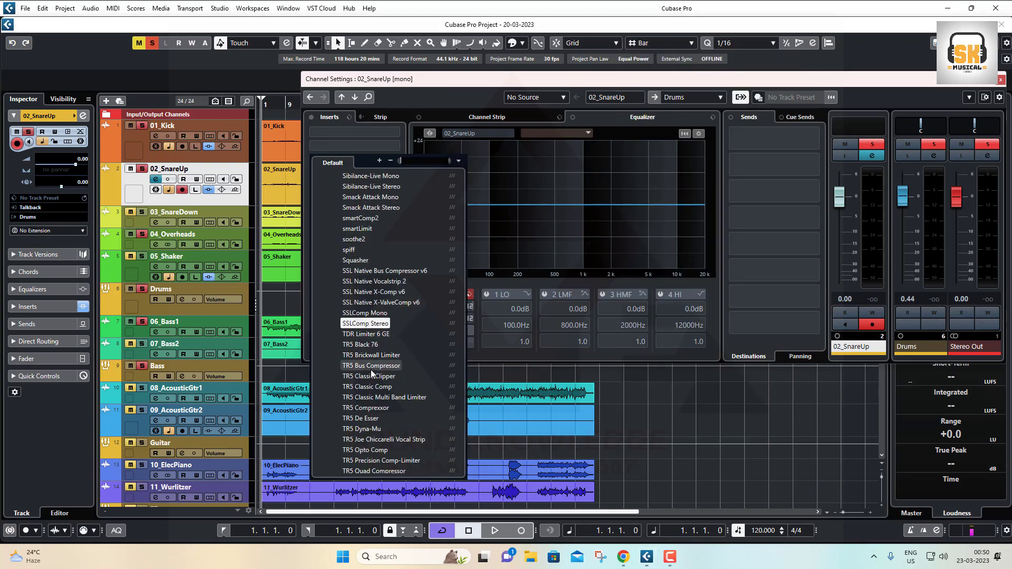
scroll(372, 383, down, 3)
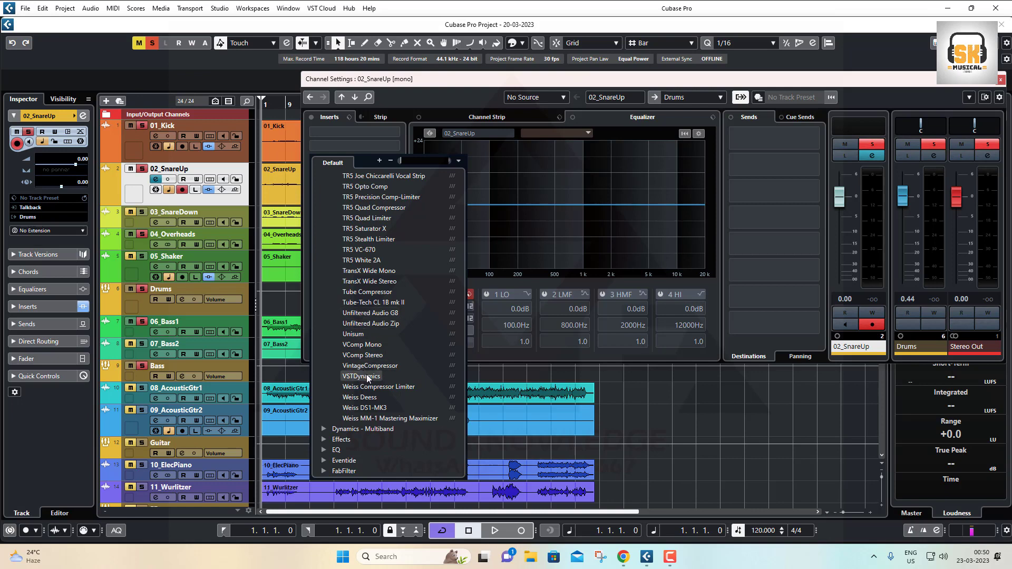
scroll(367, 375, up, 10)
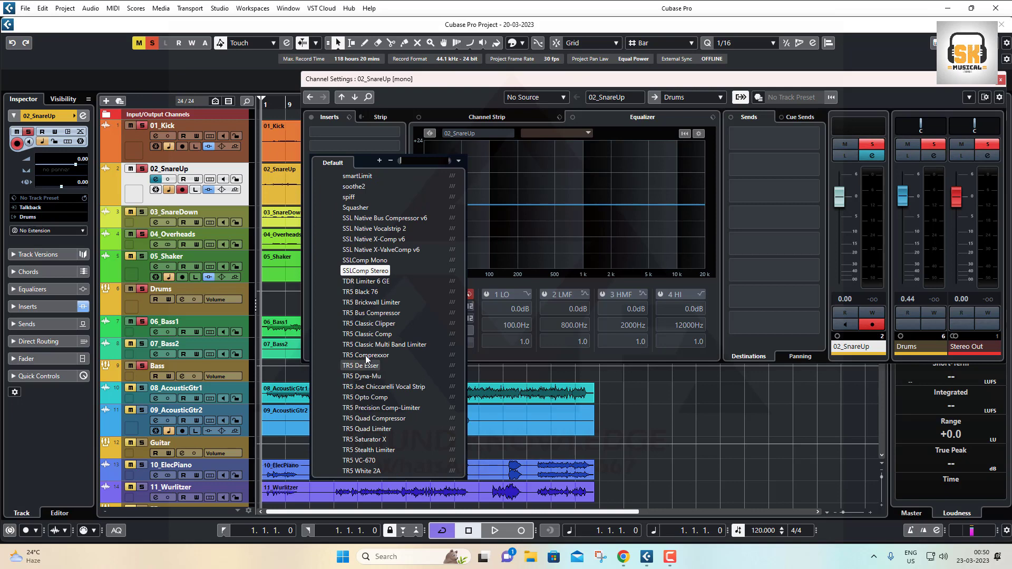
scroll(374, 303, up, 3)
scroll(375, 306, up, 10)
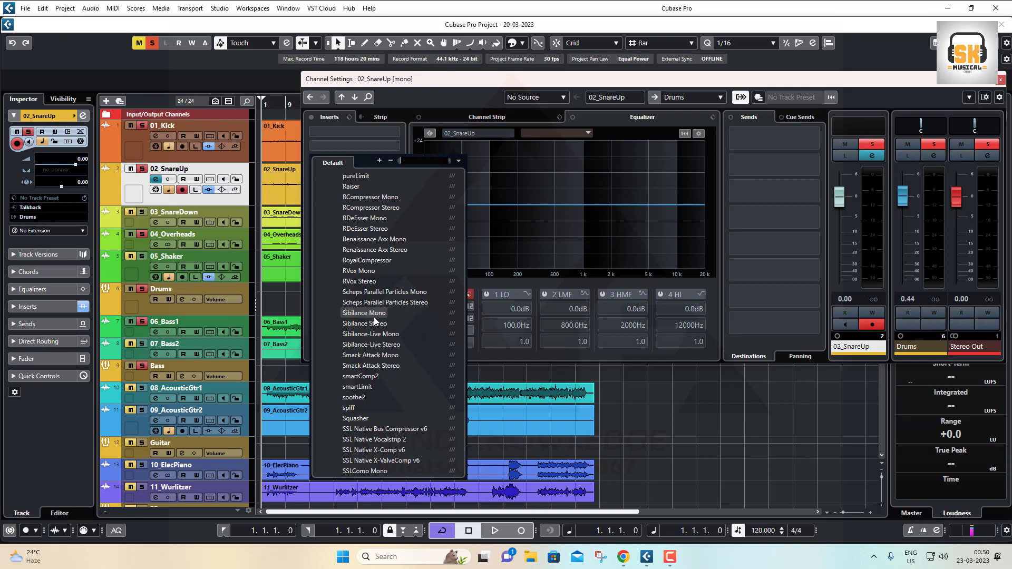
scroll(375, 323, up, 20)
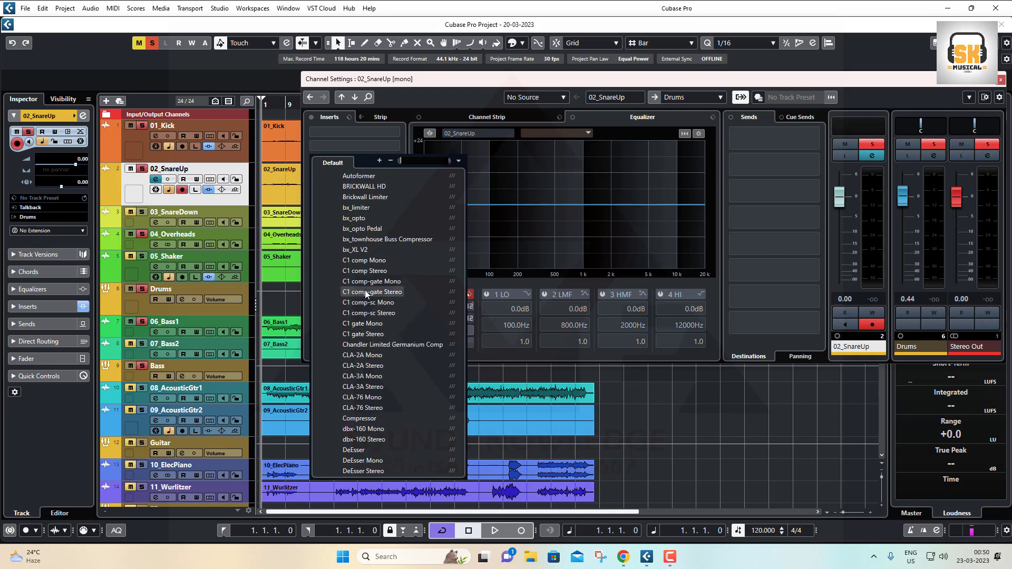
click(365, 398)
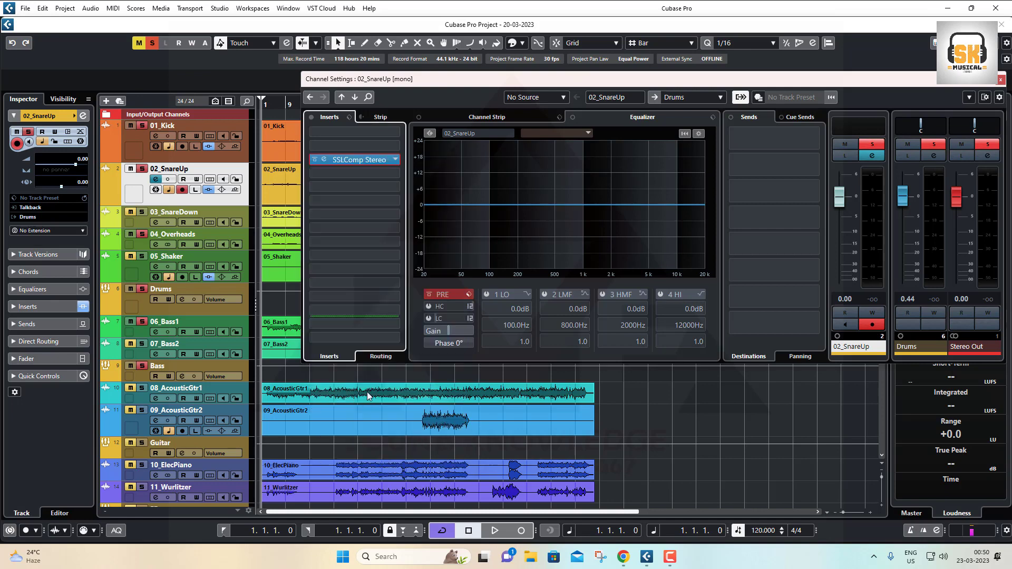
- Load the Snare preset in CLA-76 Mono on 02_SnareUp, and close the channel settings and both snare compressor windows
click(431, 207)
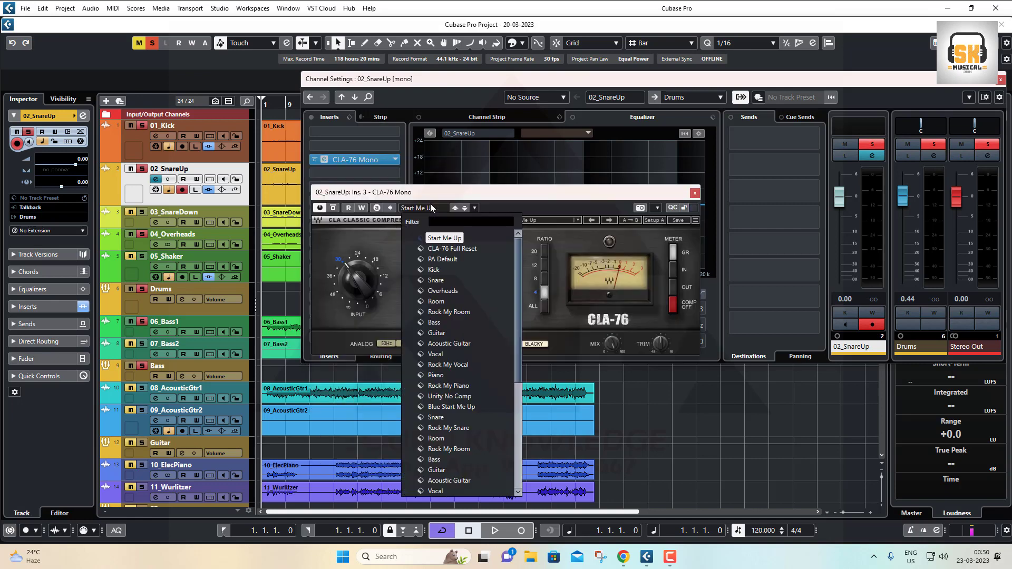
click(435, 280)
click(695, 193)
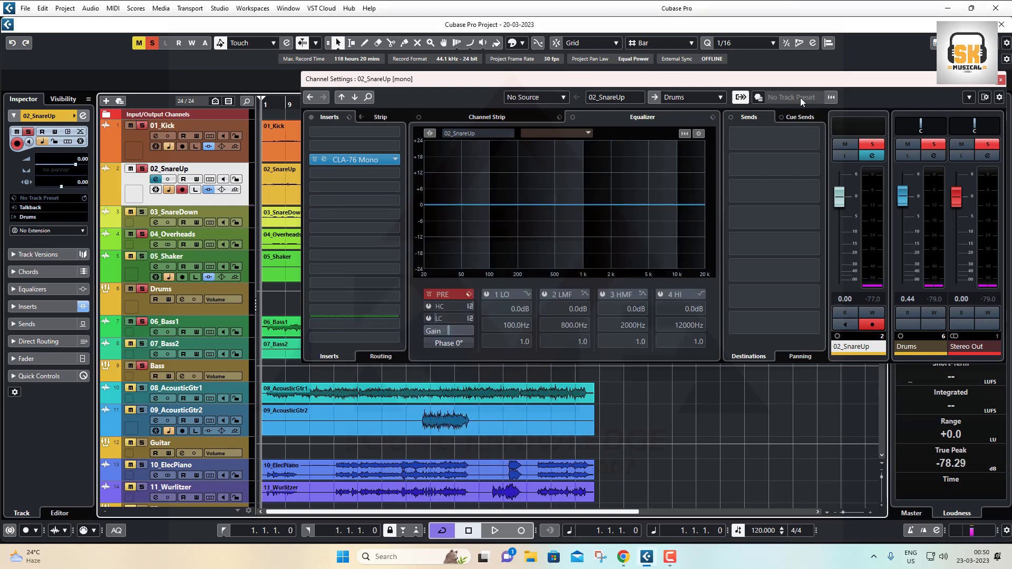
click(1000, 81)
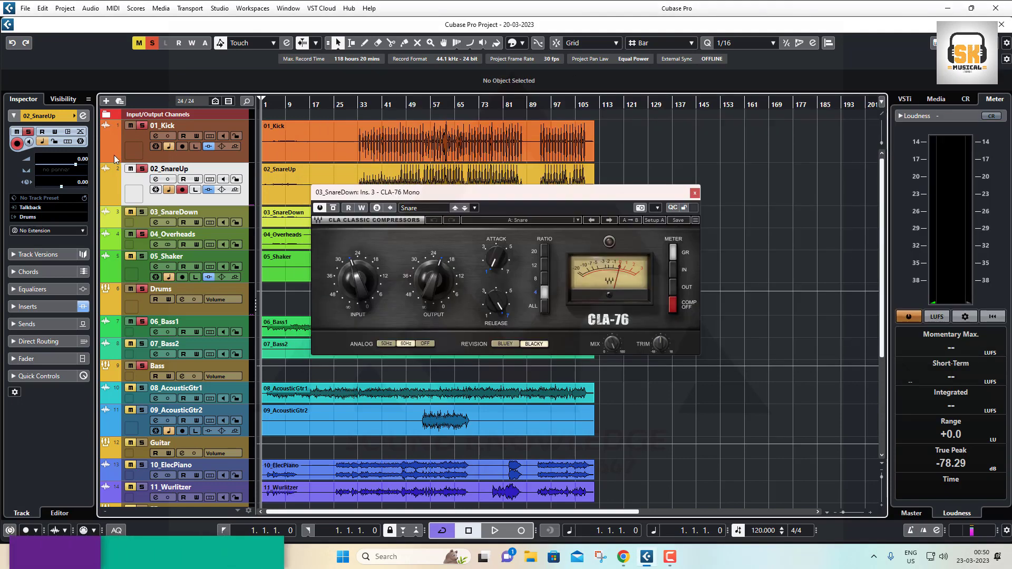
click(203, 126)
click(694, 193)
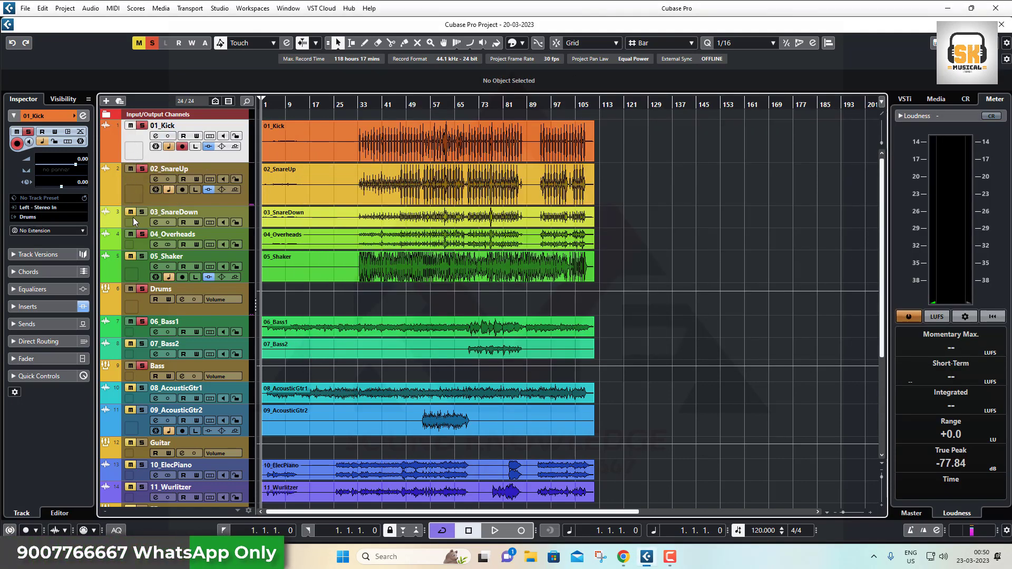
- Solo only the Drums group with its channels, taking the bass tracks out of solo
click(141, 289)
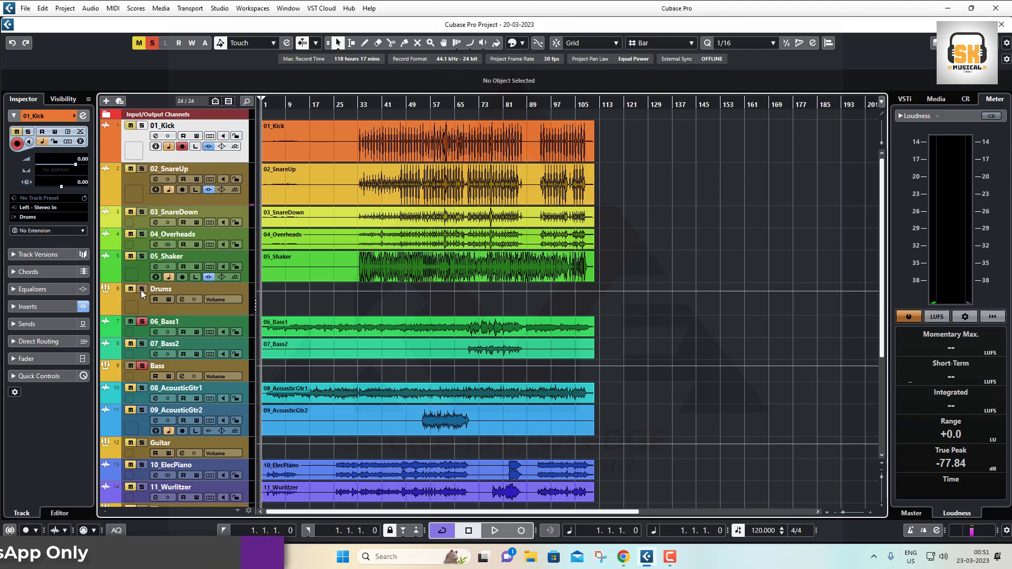
click(131, 344)
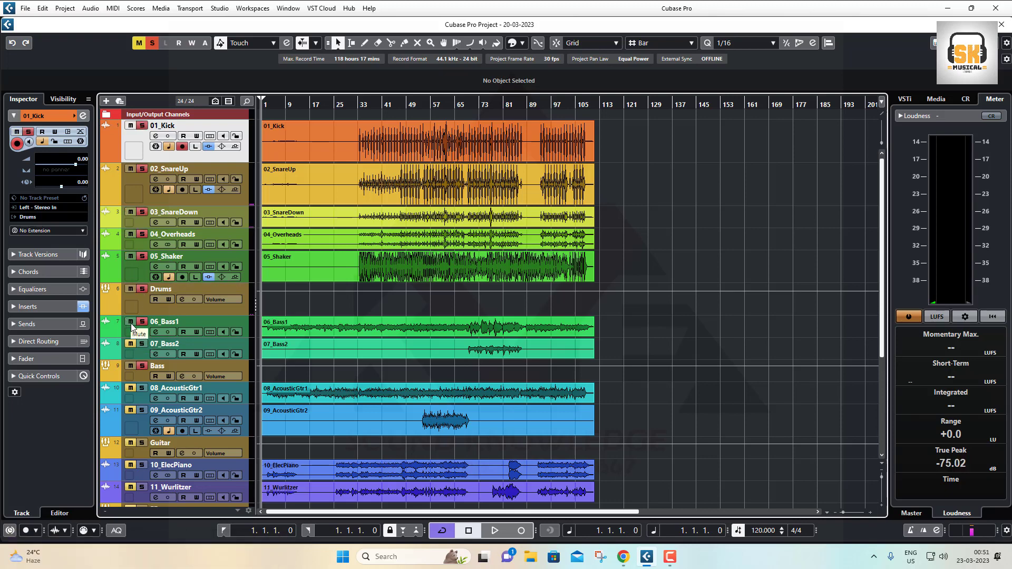
scroll(138, 371, down, 7)
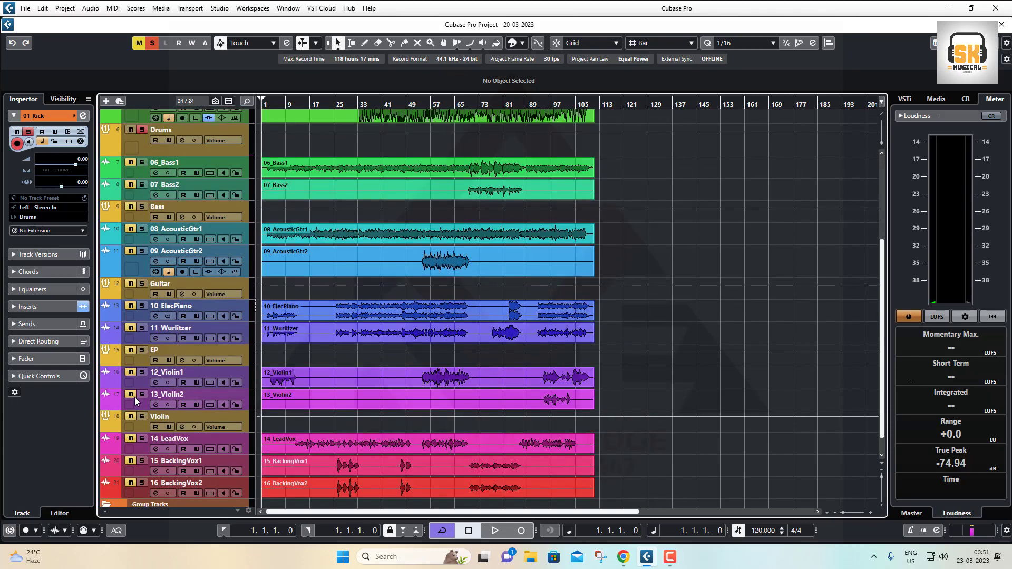
scroll(143, 375, up, 7)
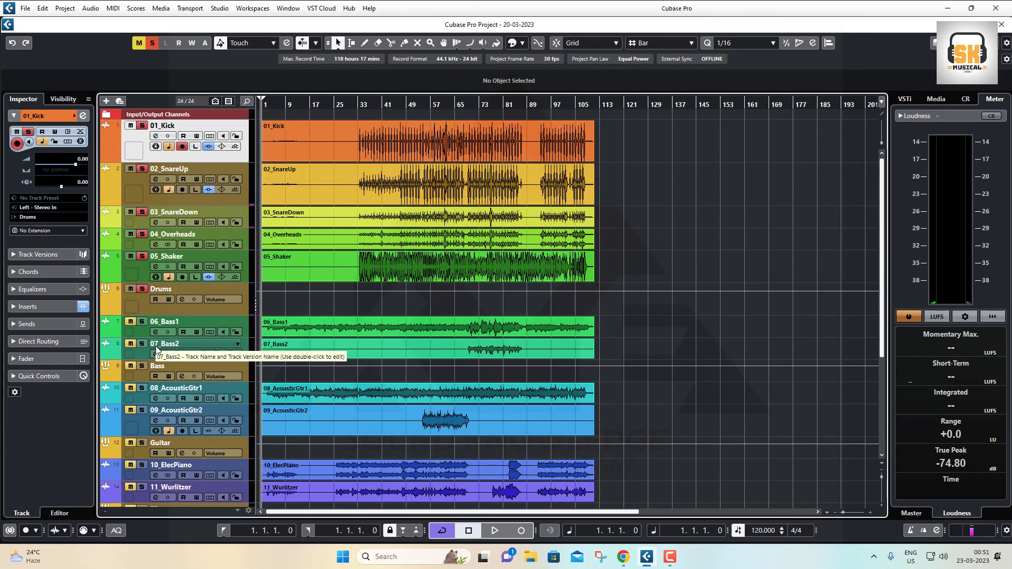
- Play the soloed drums from about bar 33, where the drum parts begin
click(351, 106)
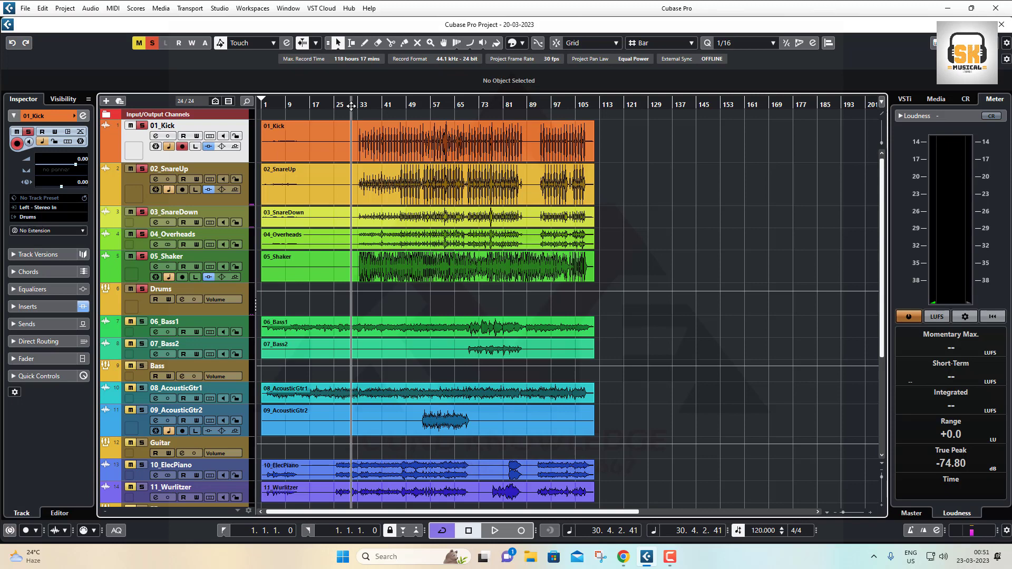
key(space)
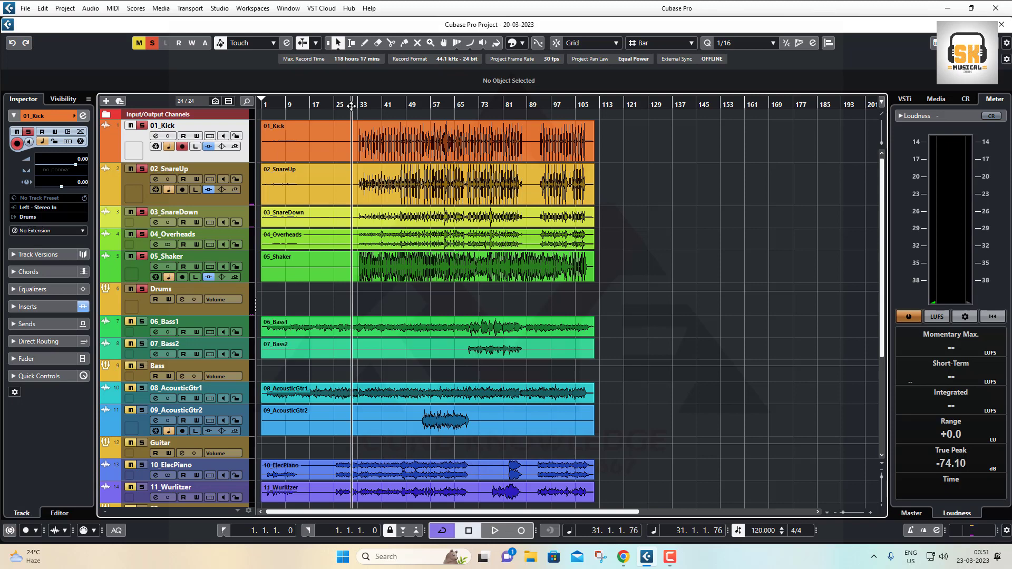
click(360, 107)
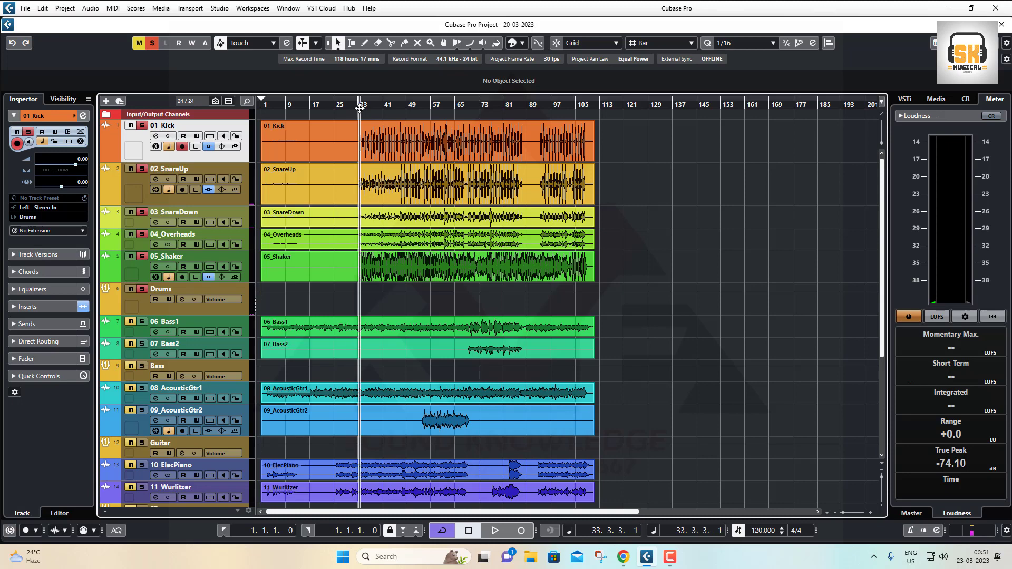
key(space)
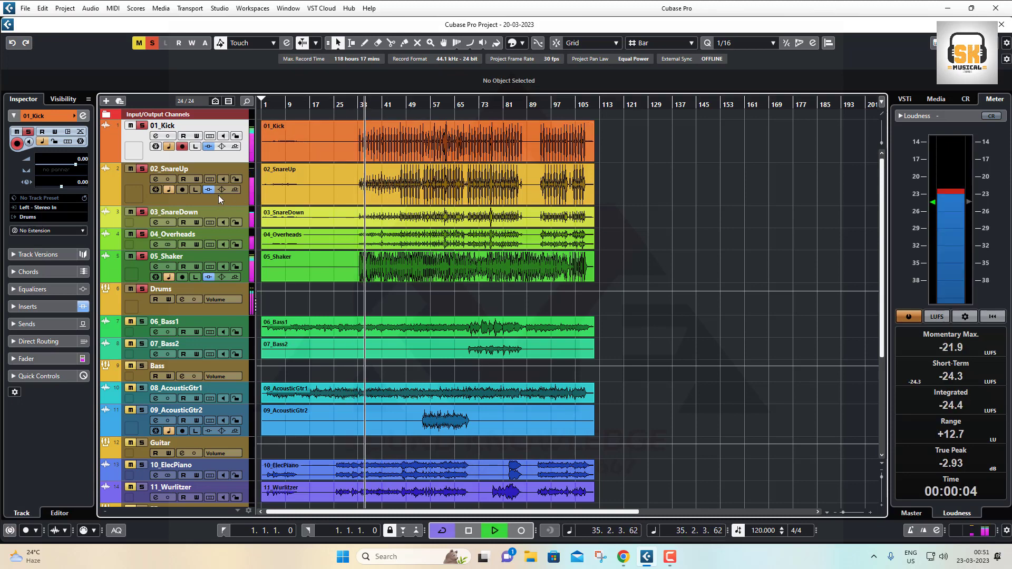
- Lower the MixConsole faders to -2.69 on 03_SnareDown, -2.21 on 04_Overheads, -1.98 on 05_Shaker and -0.33 on 02_SnareUp
click(141, 196)
key(F3)
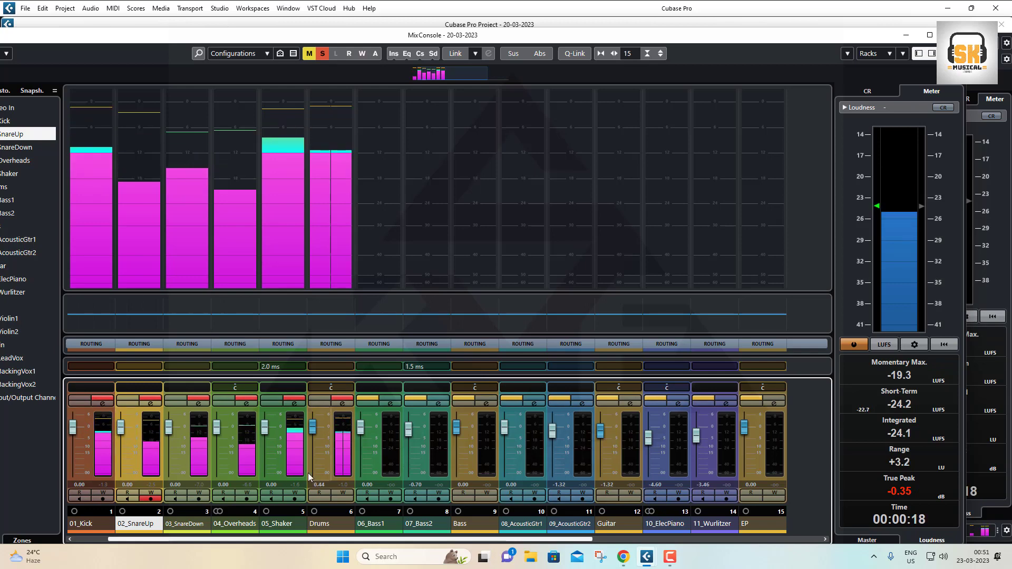
drag(265, 431, 167, 436)
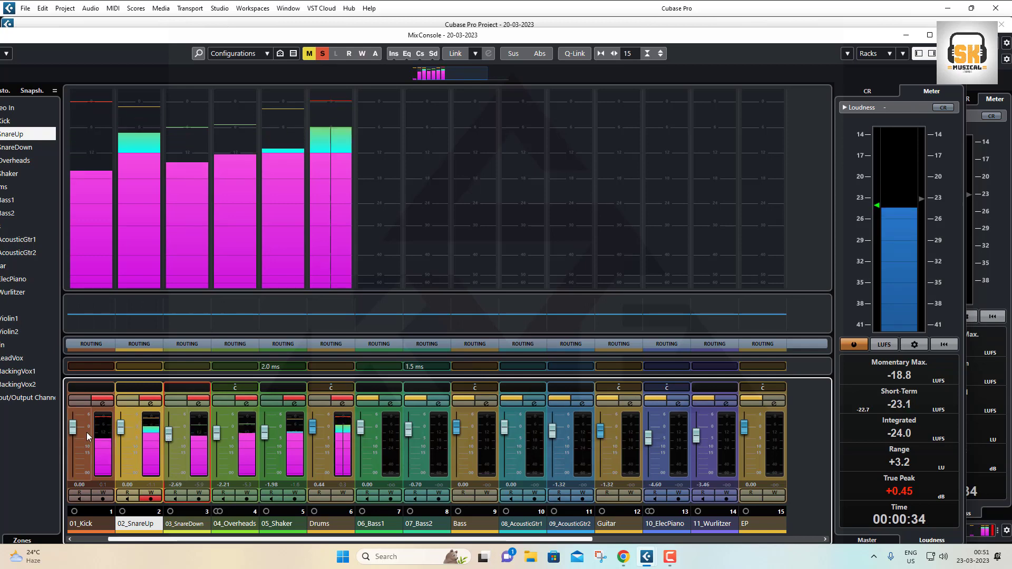
drag(120, 429, 122, 433)
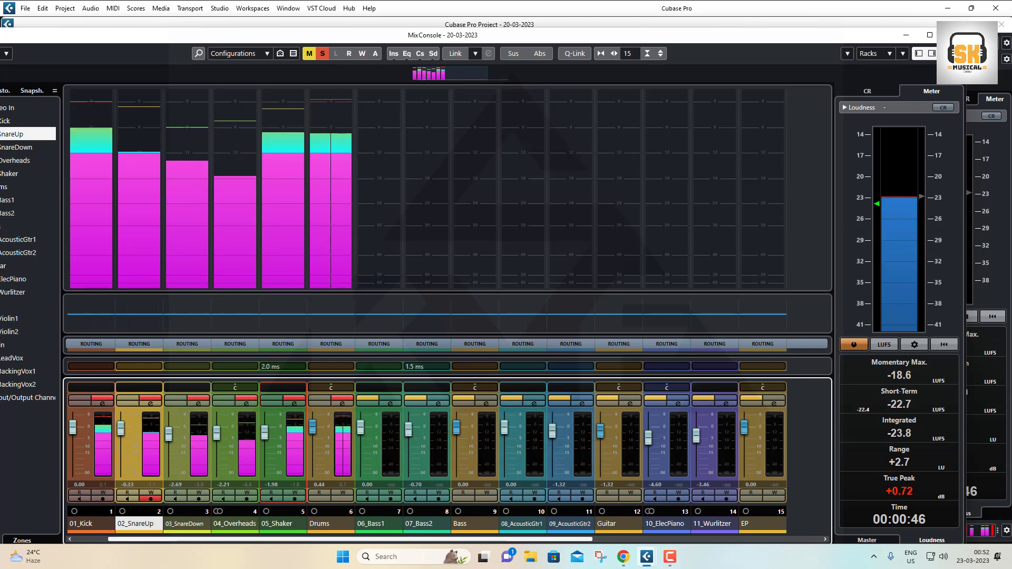
- Return to the project window and set the locator range over the drum section, from about bar 35 to bar 87
key(F3)
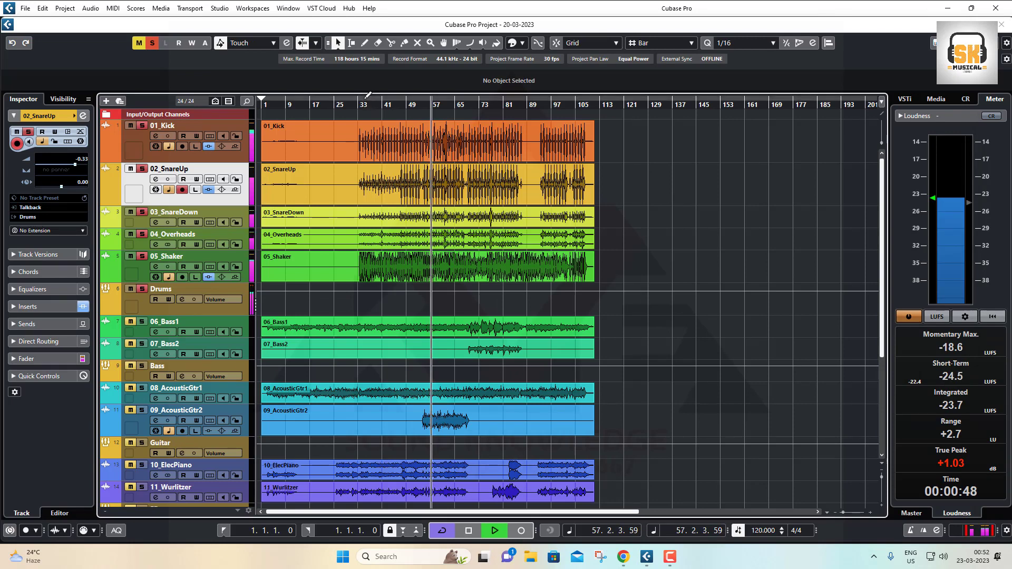
drag(364, 103, 520, 104)
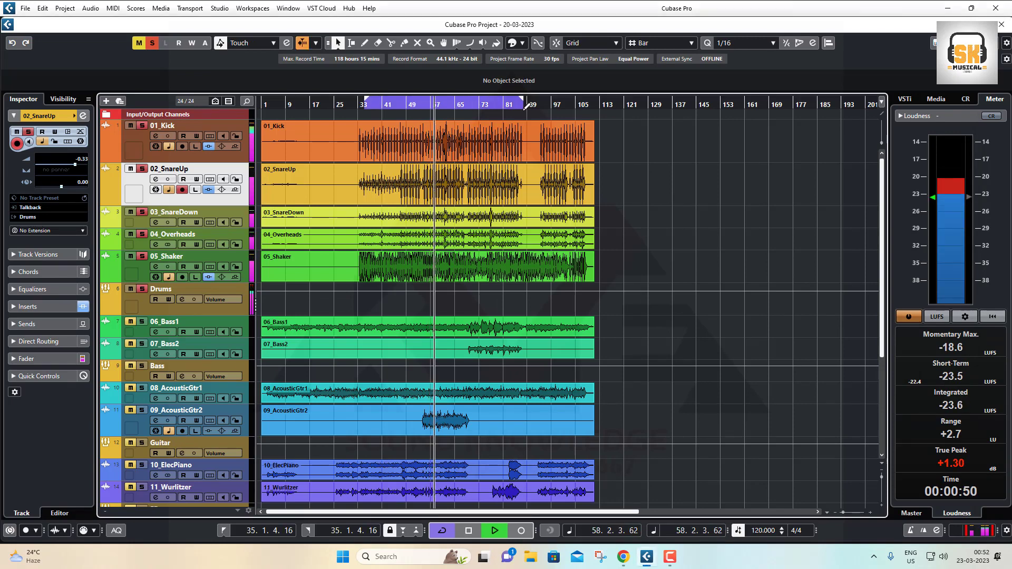
click(367, 145)
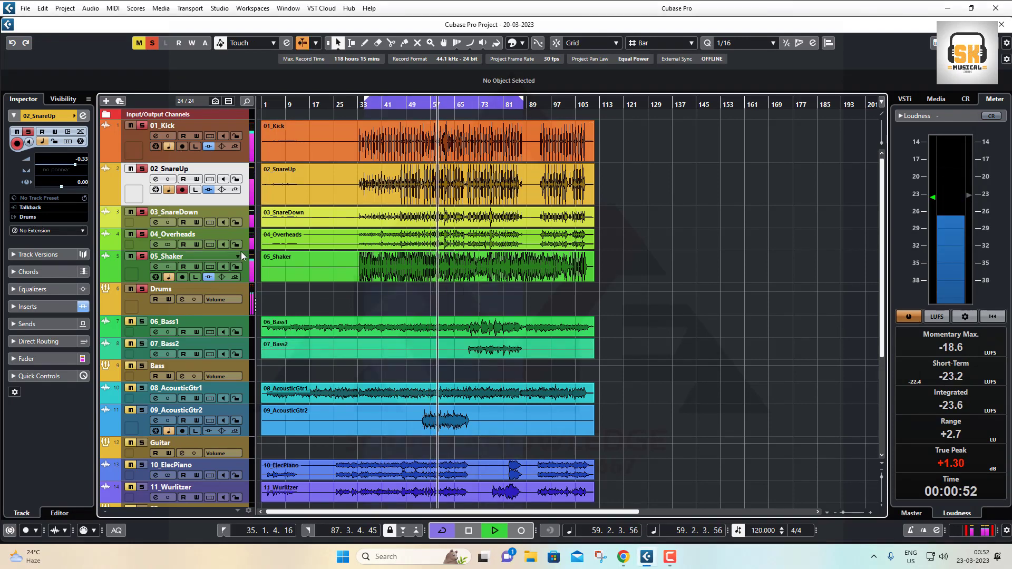
- Open the SSLComp Stereo insert of 01_Kick from the MixConsole, shorten its attack, and set its release to .1 s
key(F3)
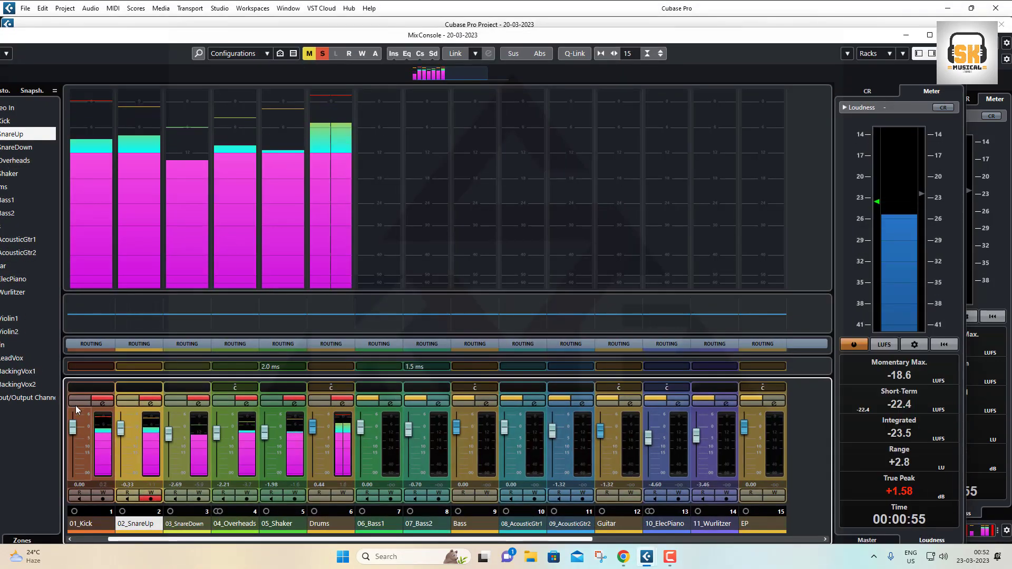
click(103, 404)
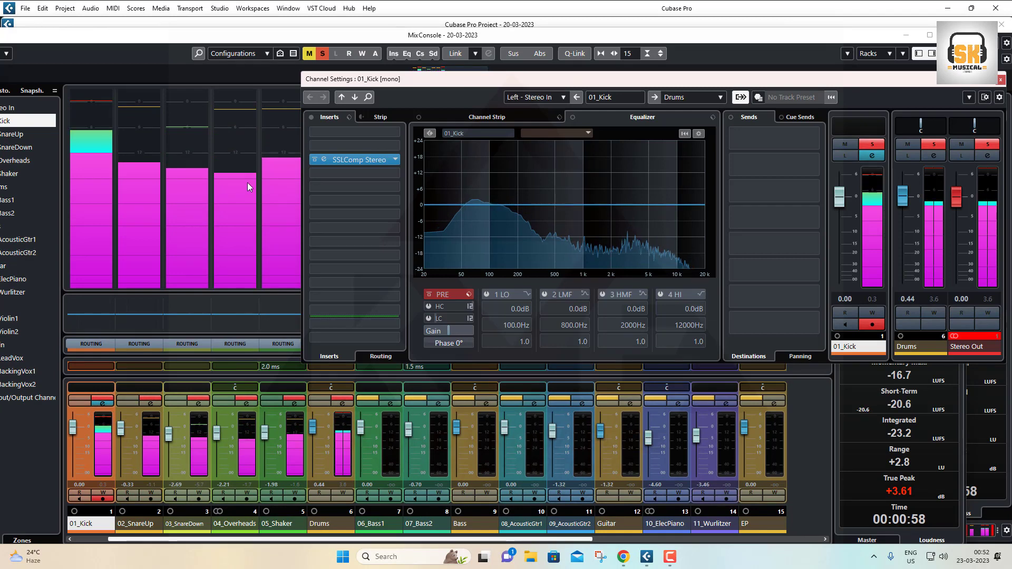
click(325, 161)
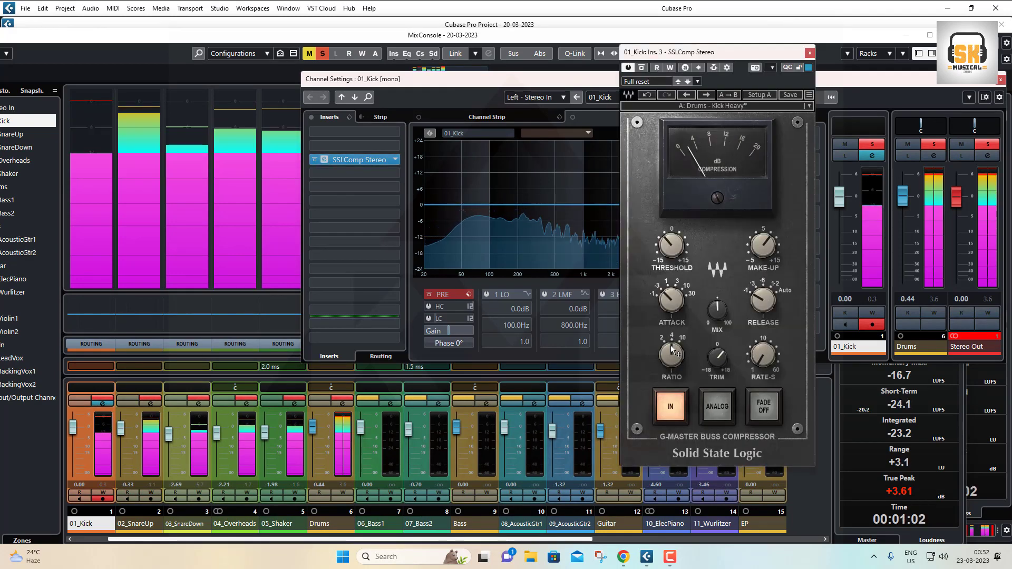
drag(671, 301, 671, 312)
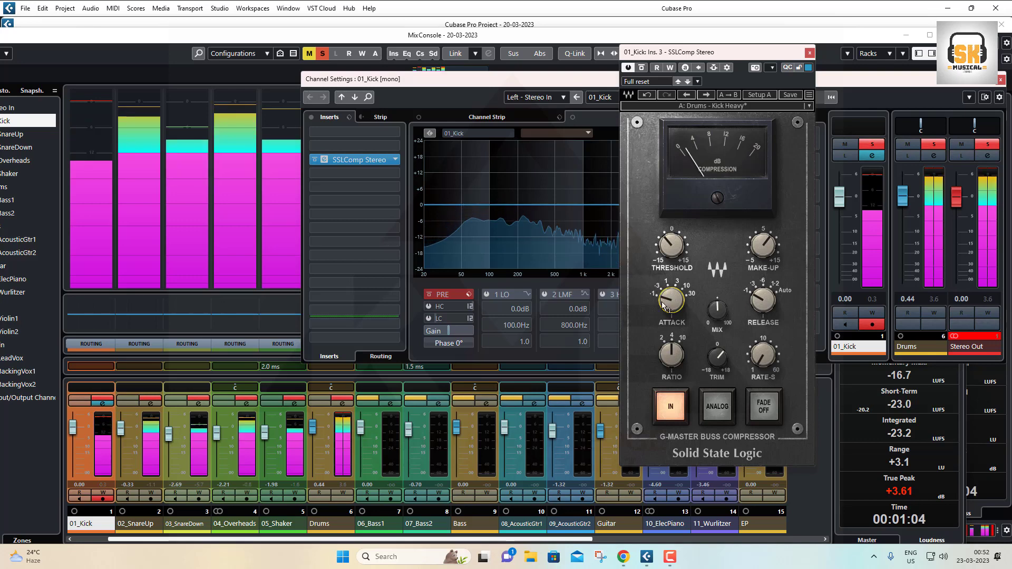
click(763, 301)
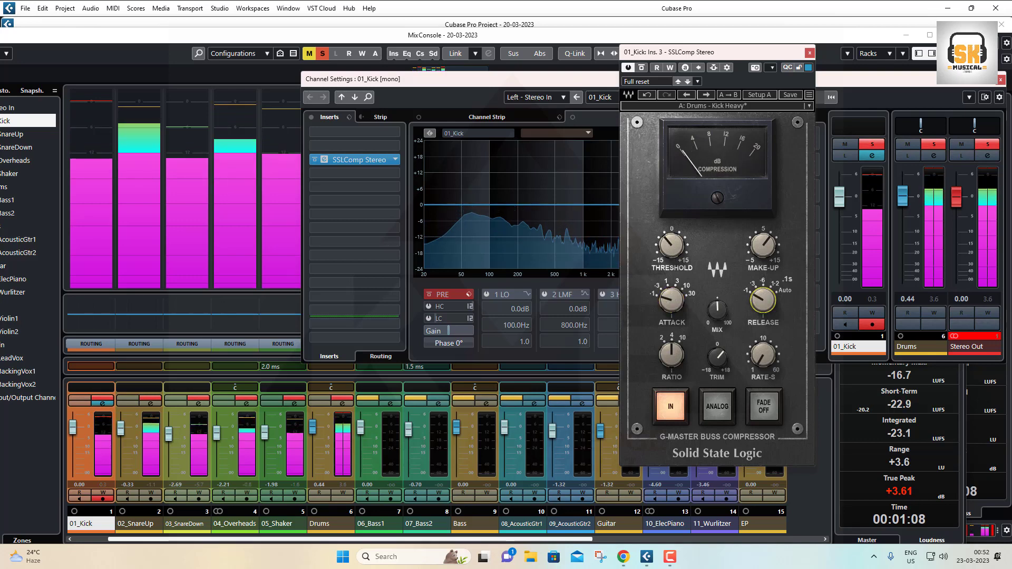
- Set the ratio to 10:1 and the trim to 4.5 in the kick's SSLComp Stereo
click(671, 355)
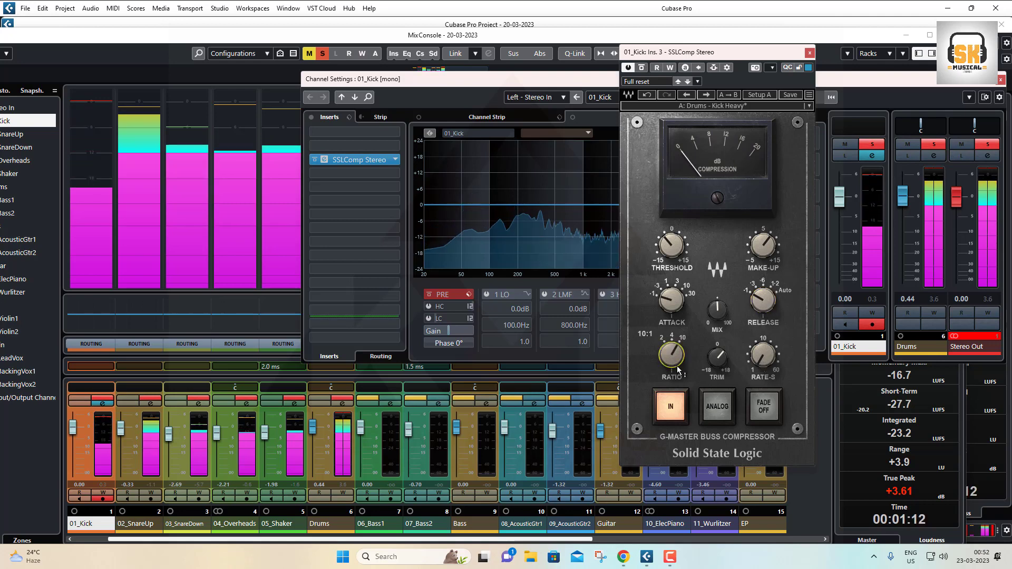
drag(665, 353, 665, 338)
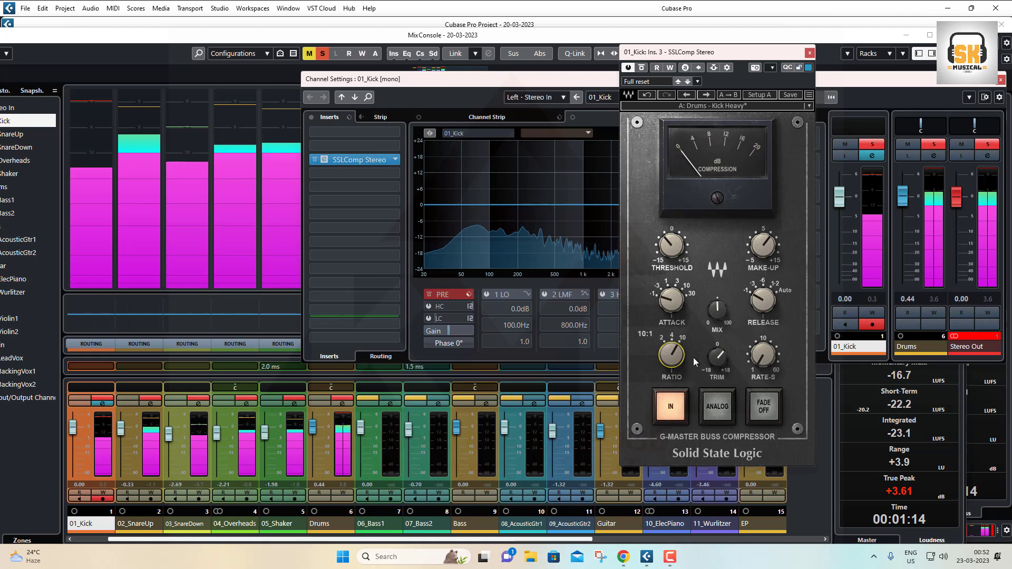
click(717, 357)
drag(717, 358, 717, 354)
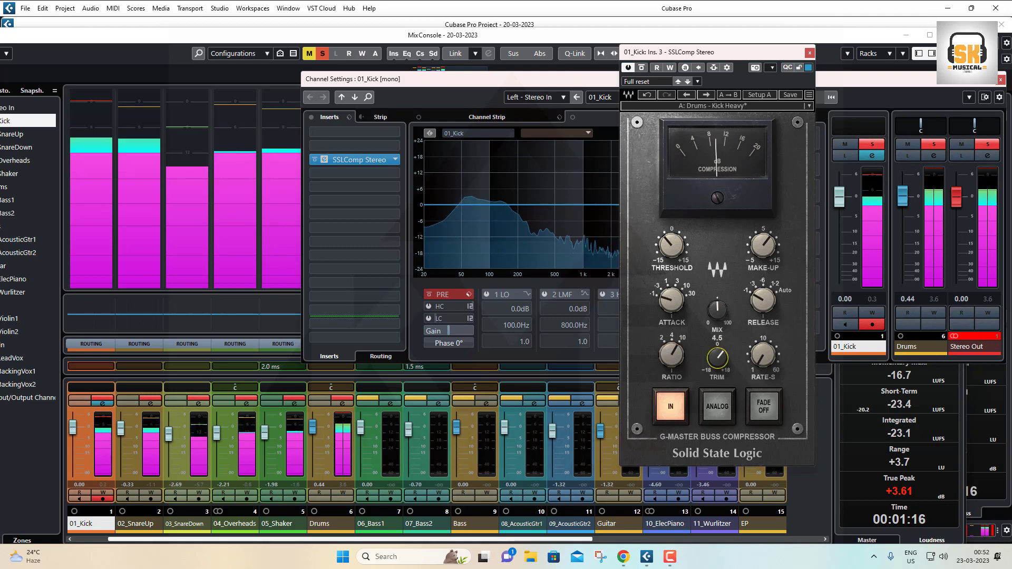
- Lower the threshold to -11.4 in the kick's SSLComp Stereo and set the 01_Kick fader to 0.79
click(672, 245)
drag(672, 246, 675, 253)
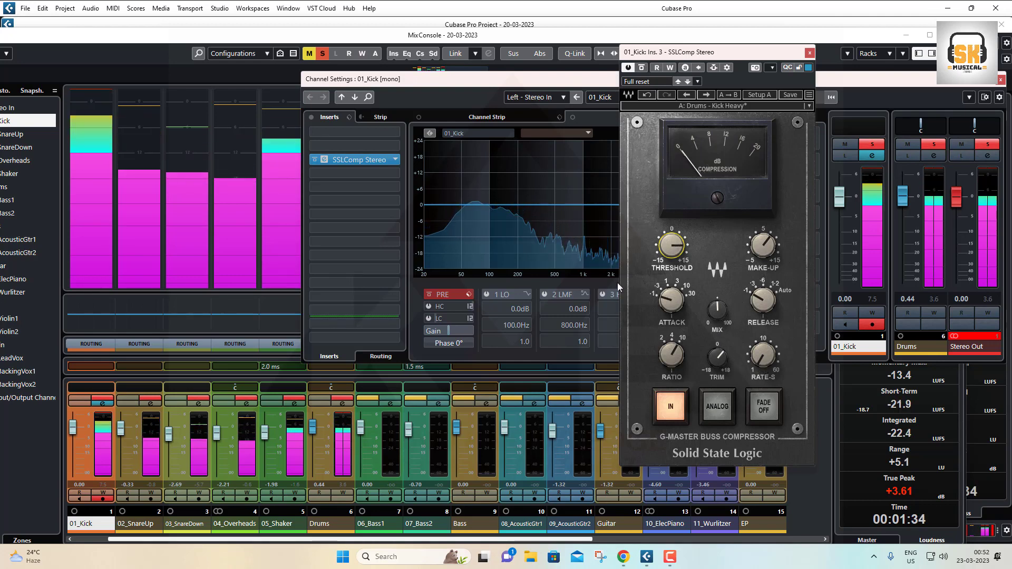
drag(73, 429, 71, 436)
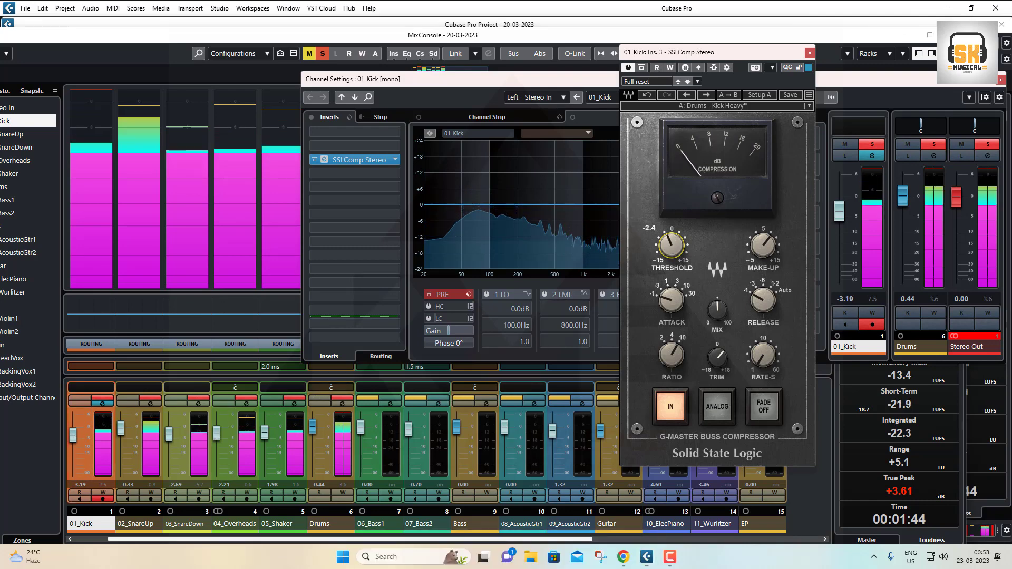
drag(671, 245, 671, 273)
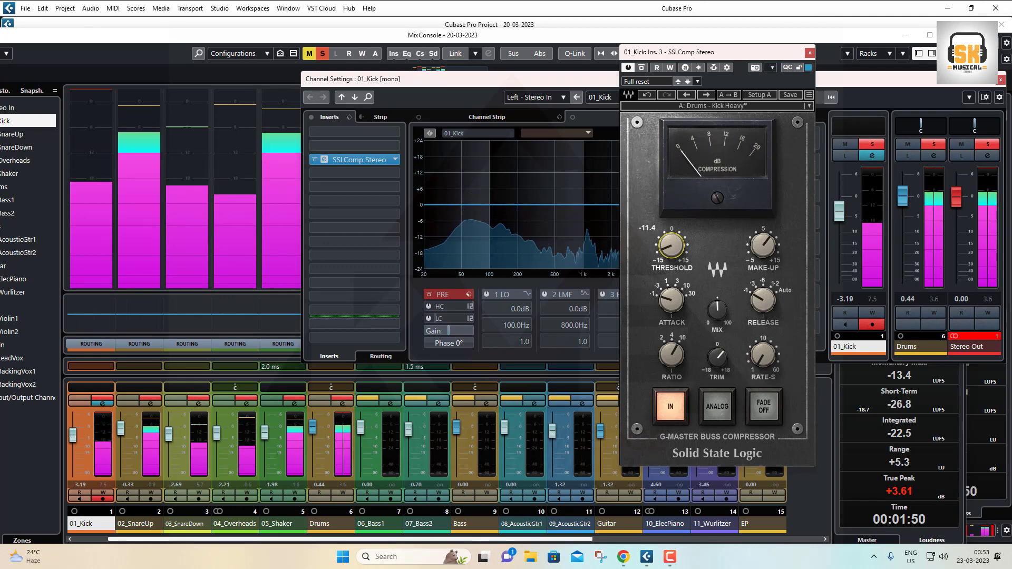
drag(72, 438, 74, 432)
drag(74, 432, 74, 429)
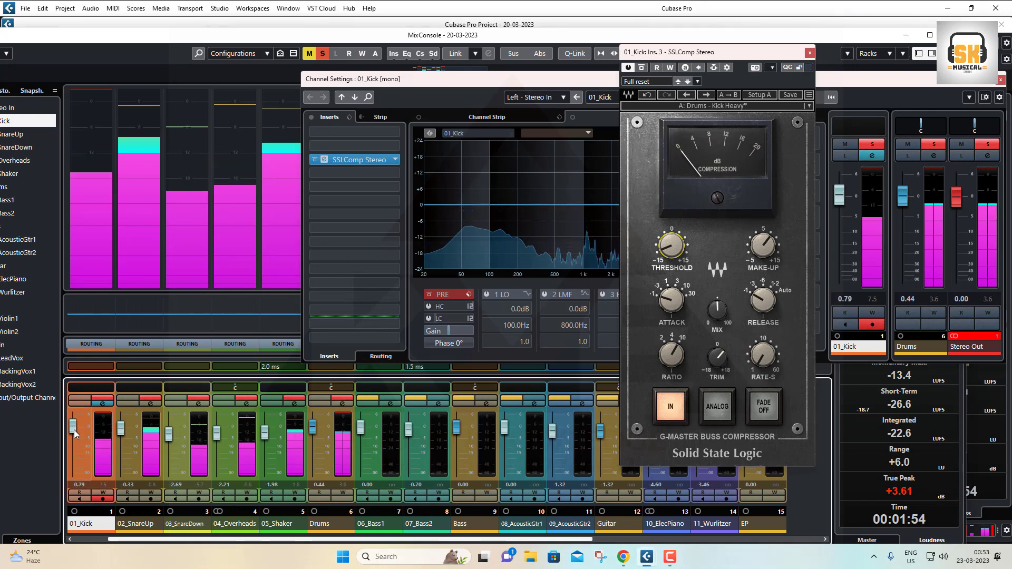
- Raise the make-up to 8.7 and the trim to 5.9 in the kick's SSLComp Stereo
click(665, 301)
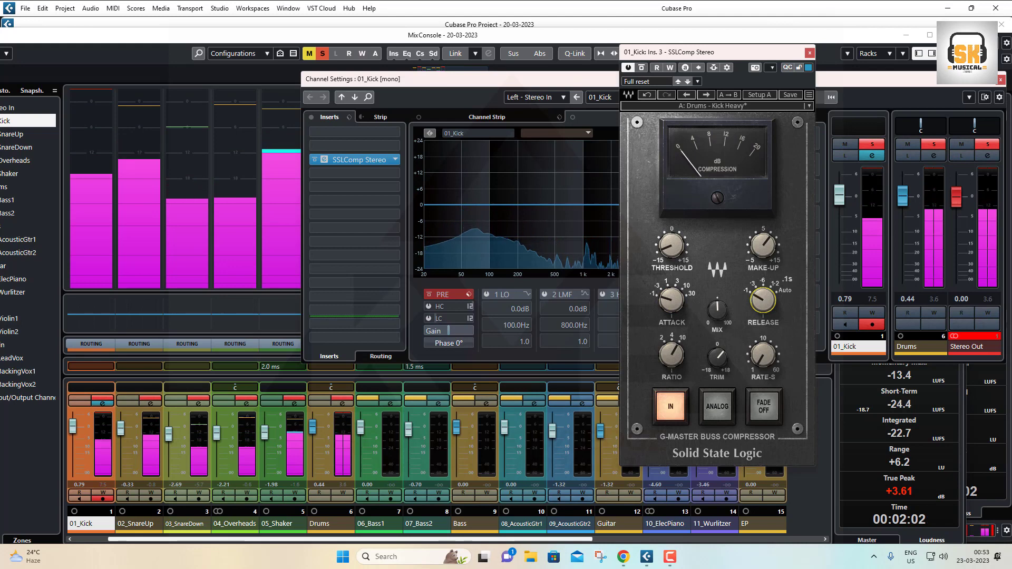
drag(764, 246, 763, 244)
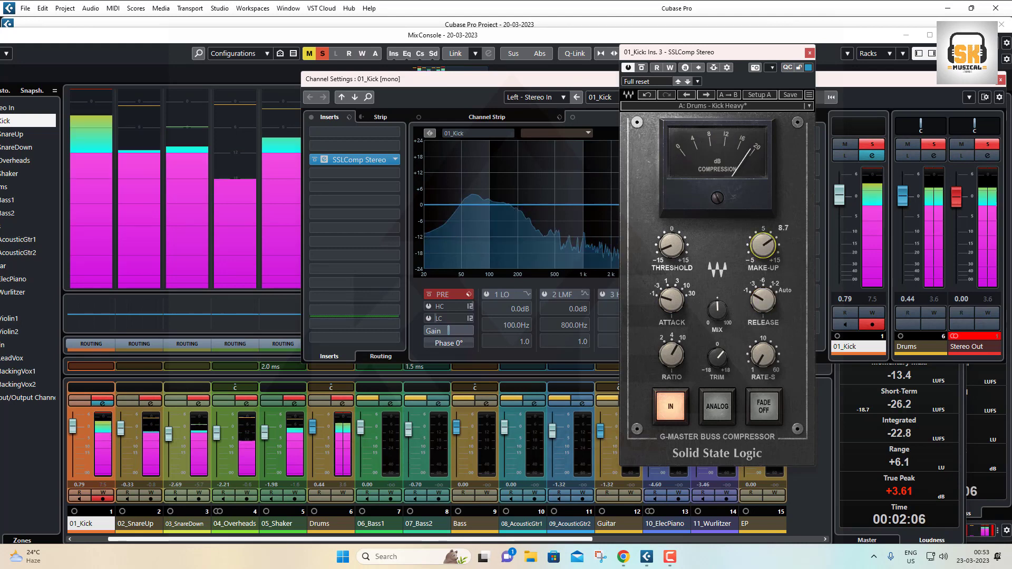
drag(717, 358, 718, 357)
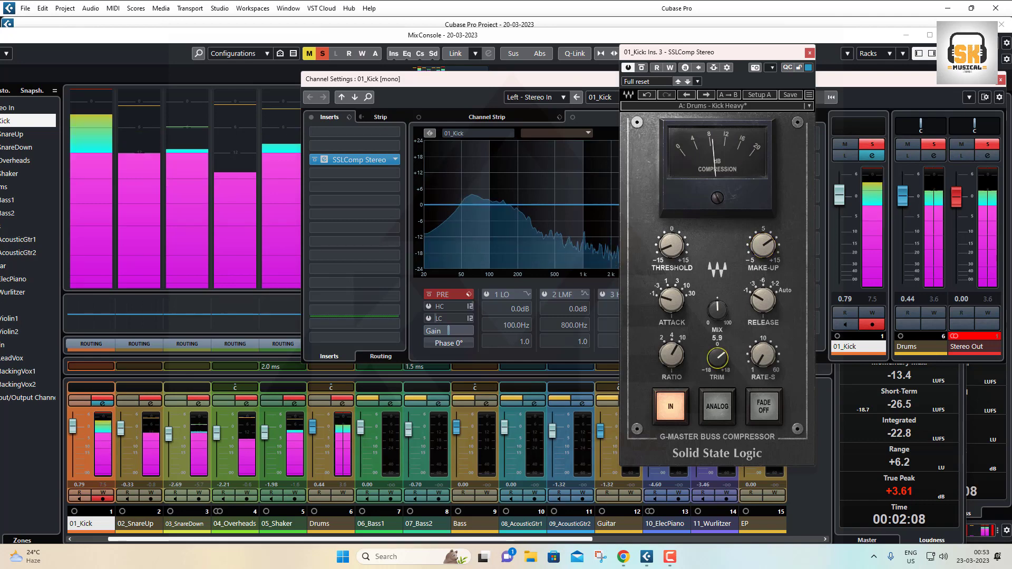
- With Analog switched off after a quick comparison, raise the kick compressor's Rate-S and set its threshold to -3.3
click(718, 410)
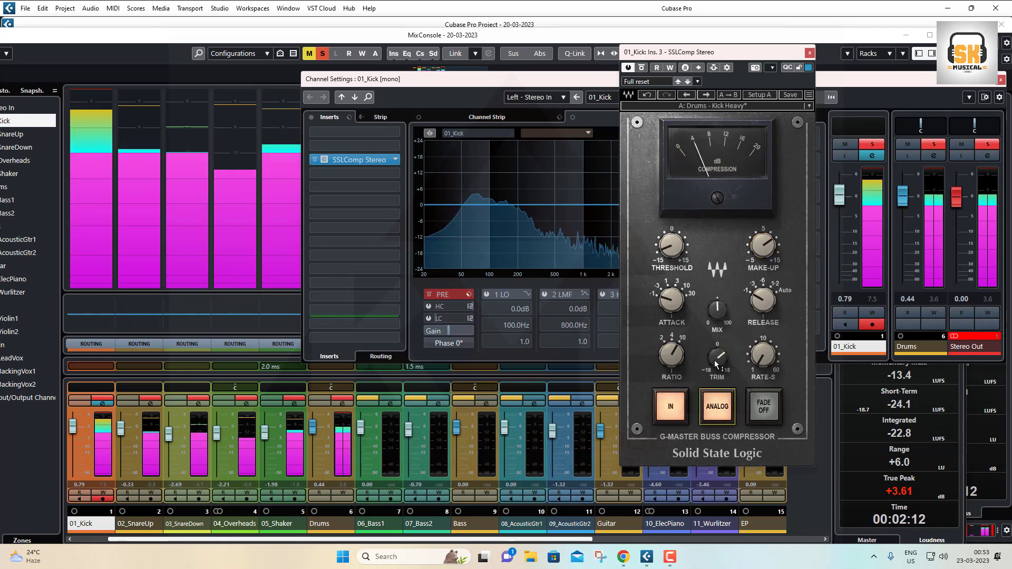
click(718, 407)
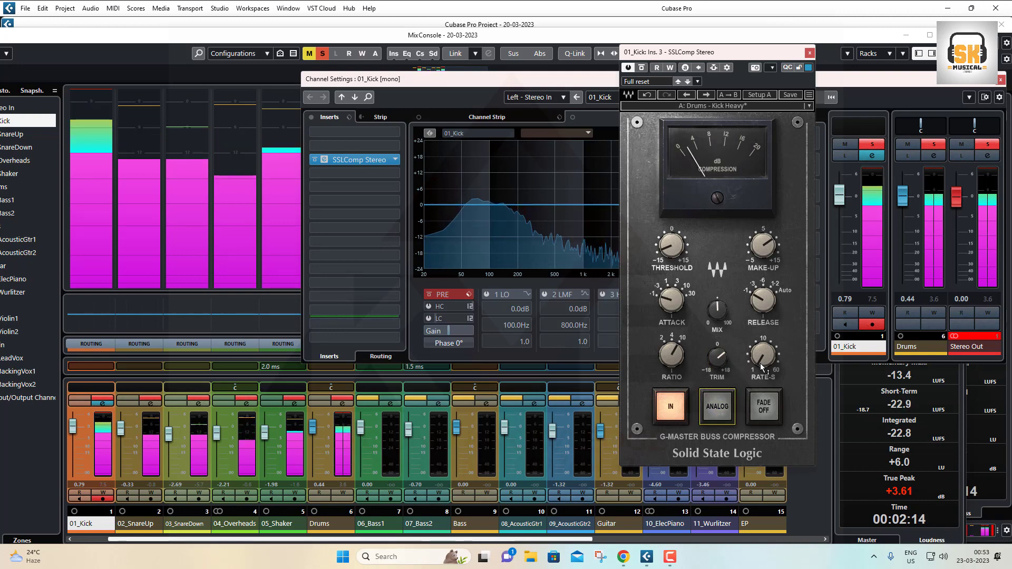
drag(763, 356, 763, 322)
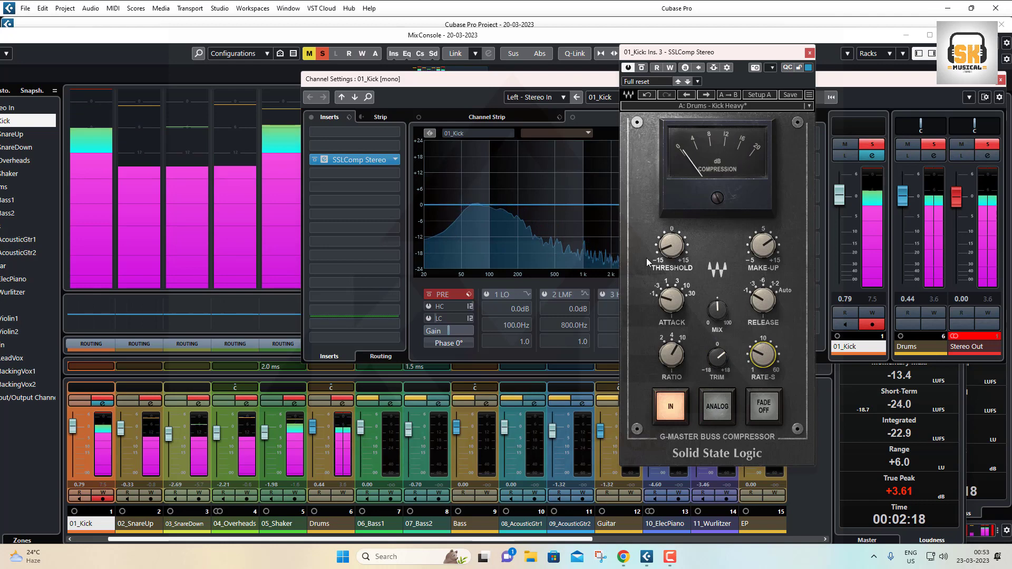
mouse_move(672, 248)
mouse_down()
mouse_move(672, 227)
mouse_move(673, 243)
mouse_up()
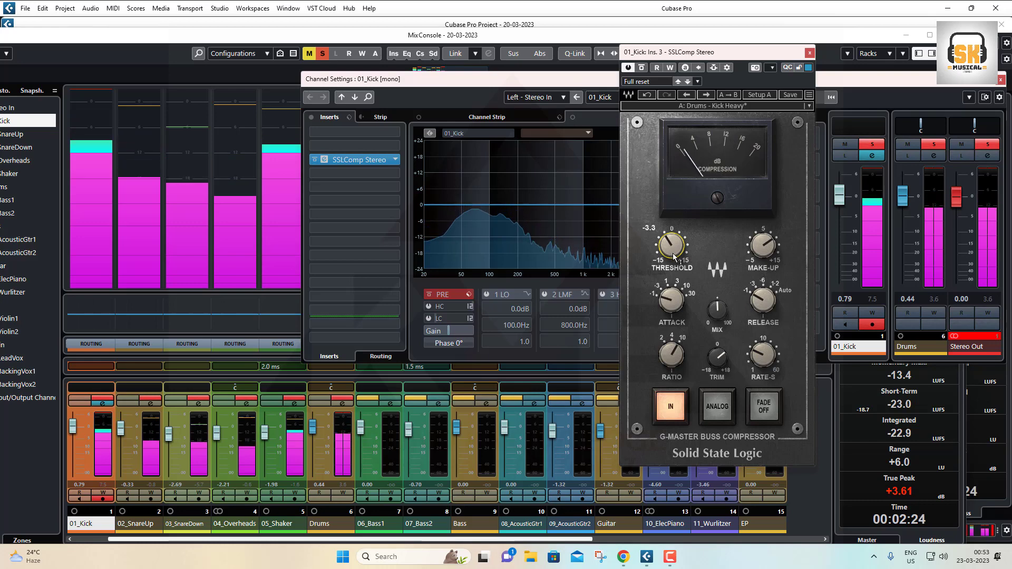
- Open the CLA-76 Mono insert of 02_SnareUp, raise its output to about -24, and set its release to about 3
click(151, 404)
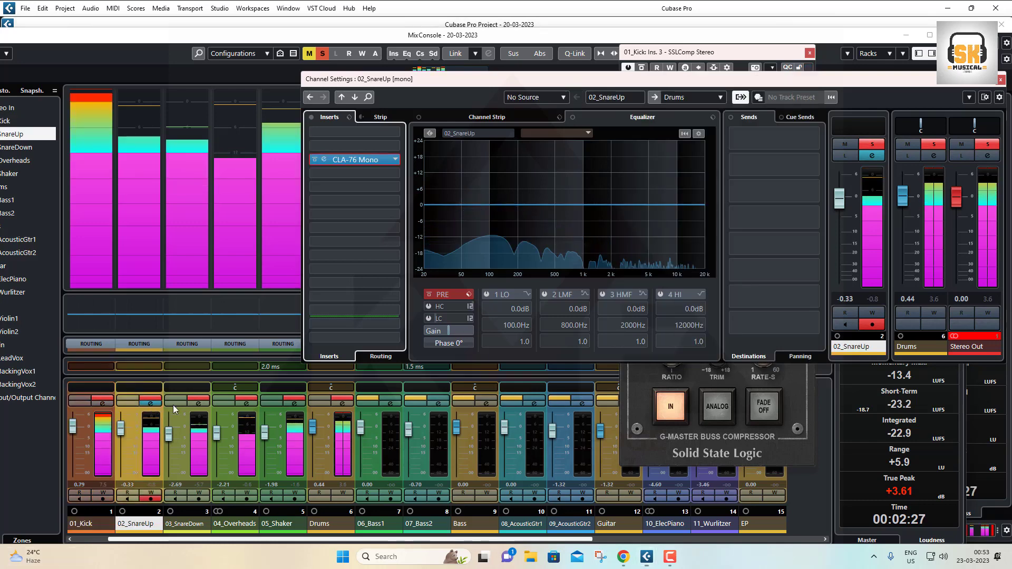
click(324, 159)
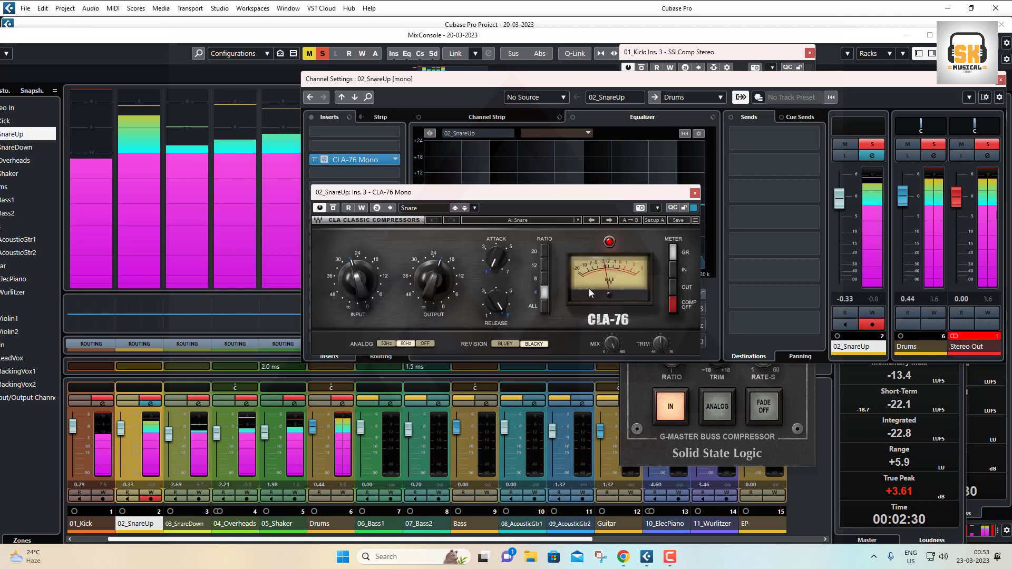
drag(432, 280, 433, 283)
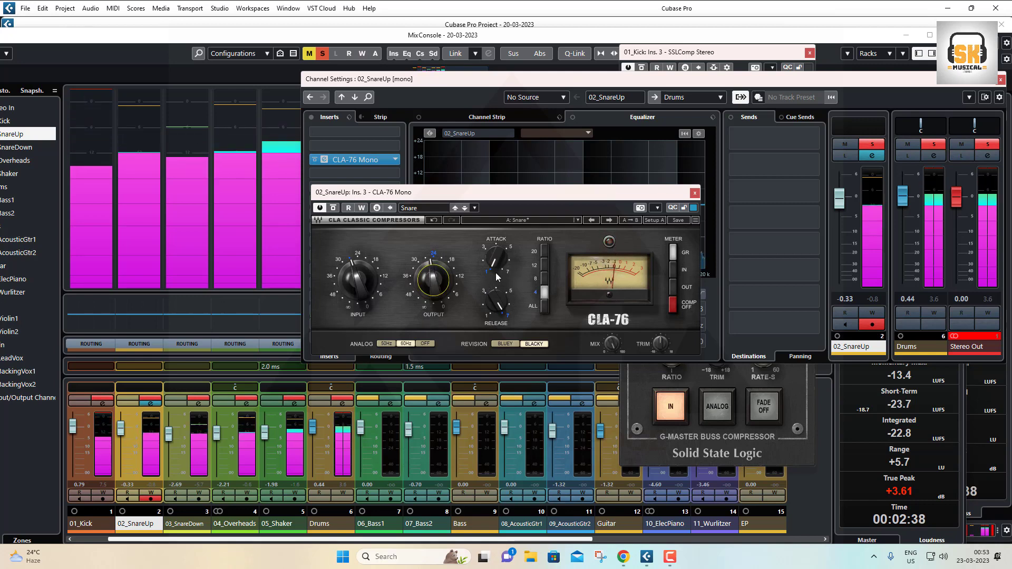
drag(496, 302, 496, 341)
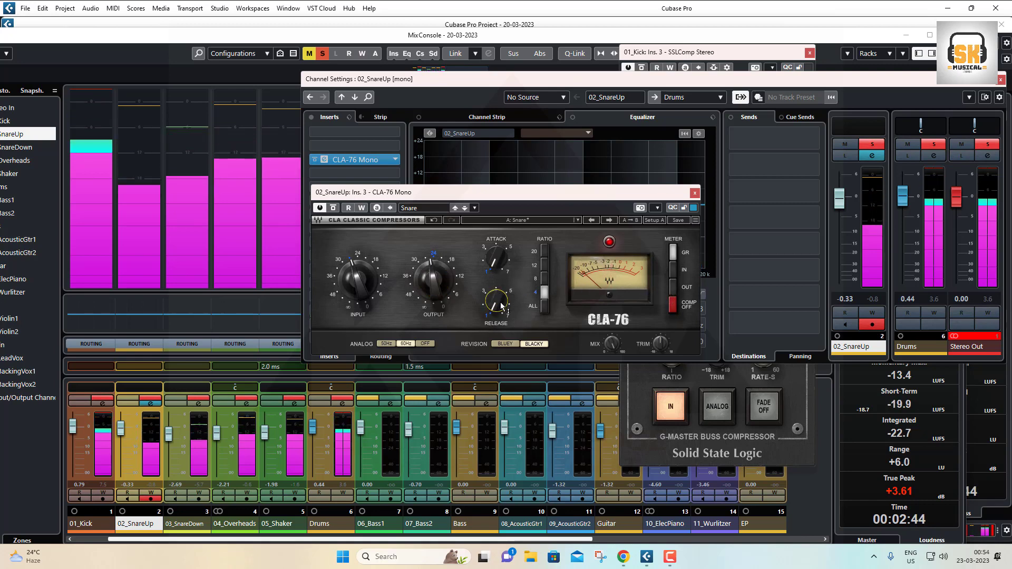
drag(502, 306, 502, 298)
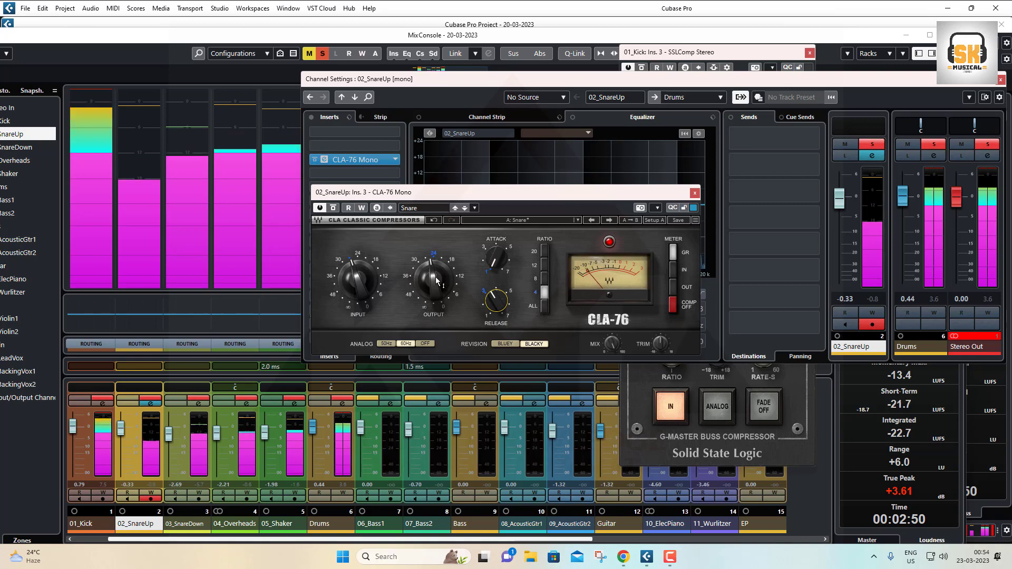
- Fine-tune the output around -24 and raise the attack in 02_SnareUp's CLA-76 Mono, then close the plug-in
drag(437, 282, 437, 280)
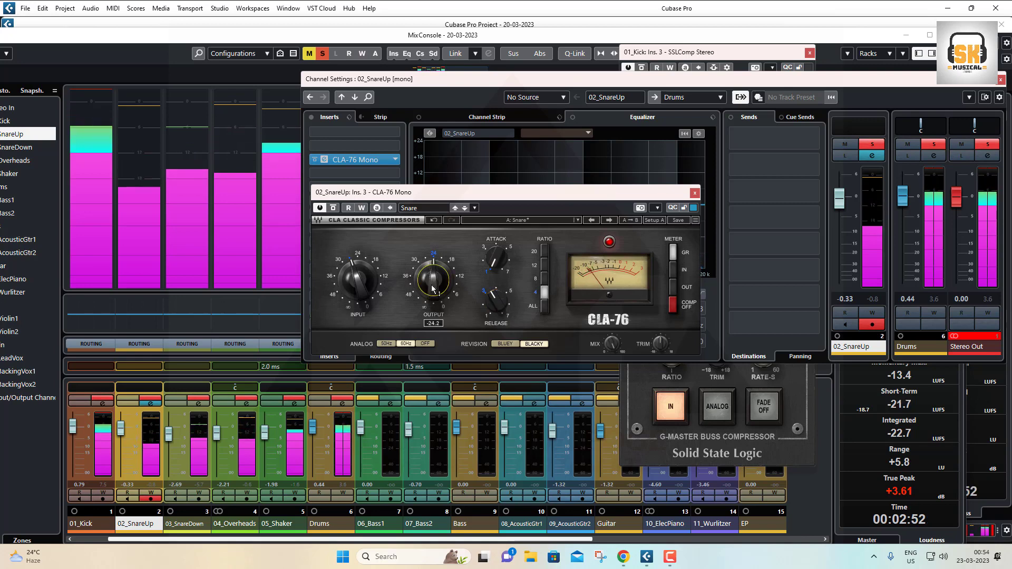
drag(433, 280, 433, 283)
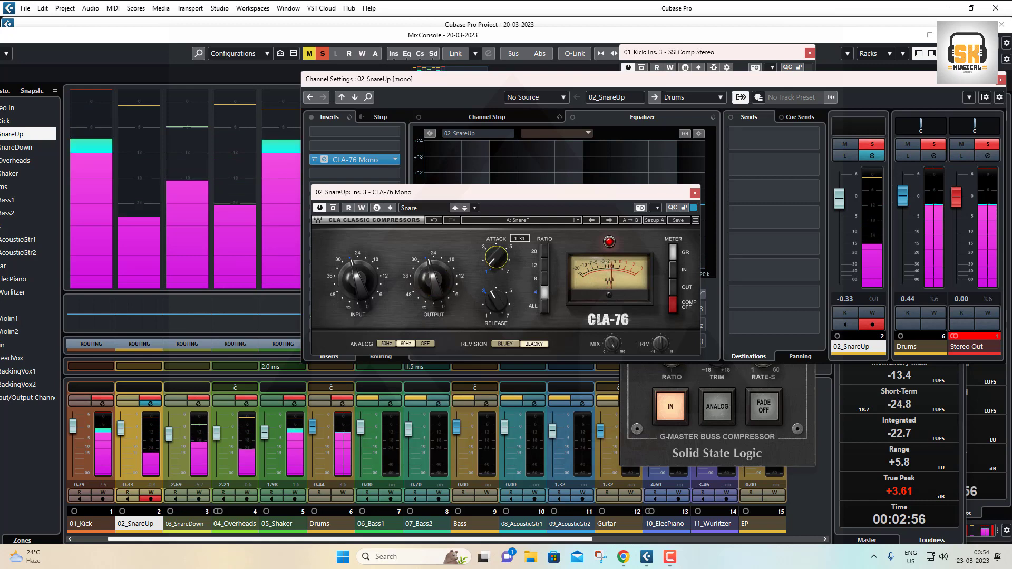
drag(494, 262, 494, 267)
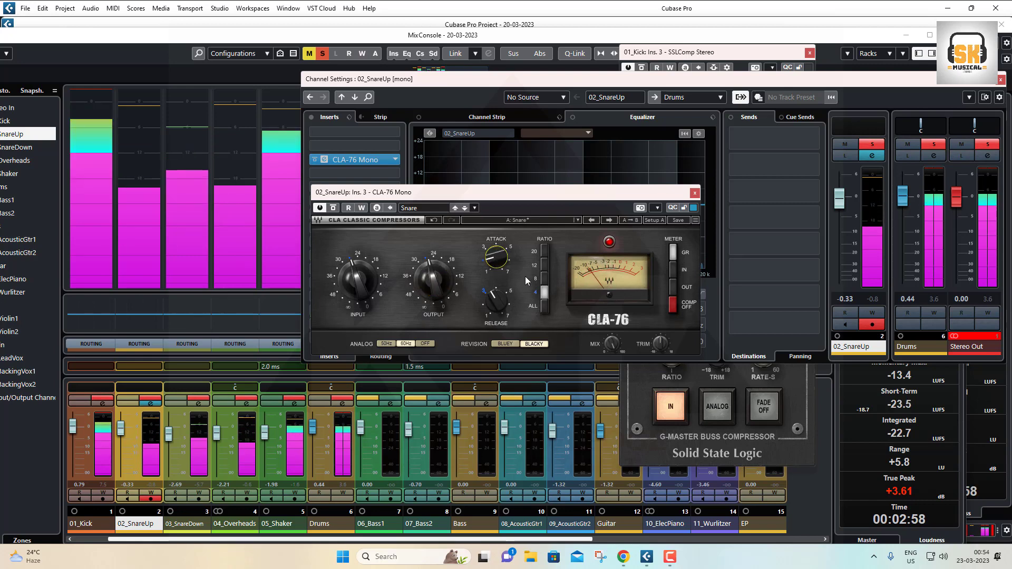
click(694, 193)
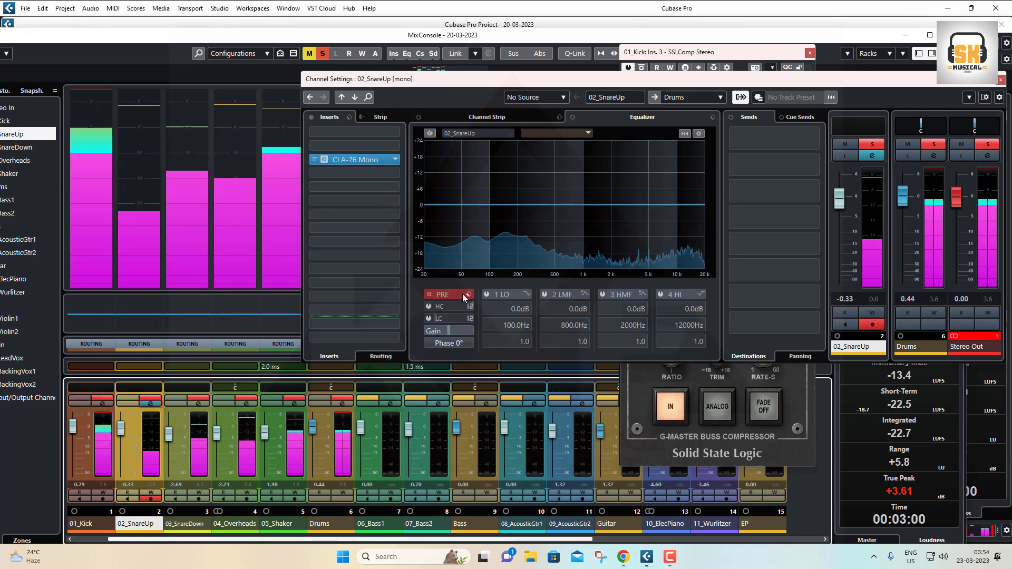
- Open the CLA-76 Mono insert of 03_SnareDown and raise its input level
click(182, 523)
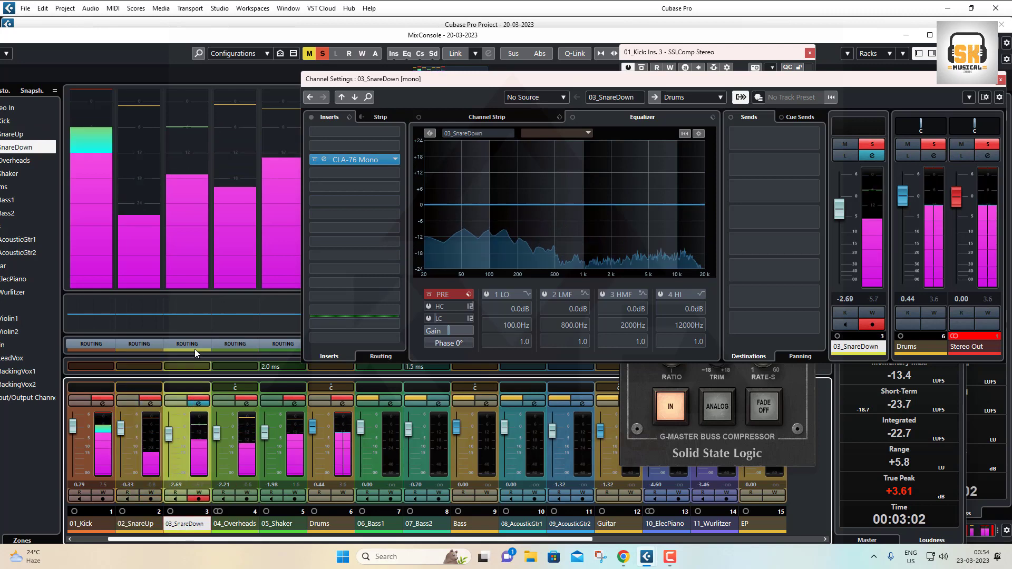
click(199, 404)
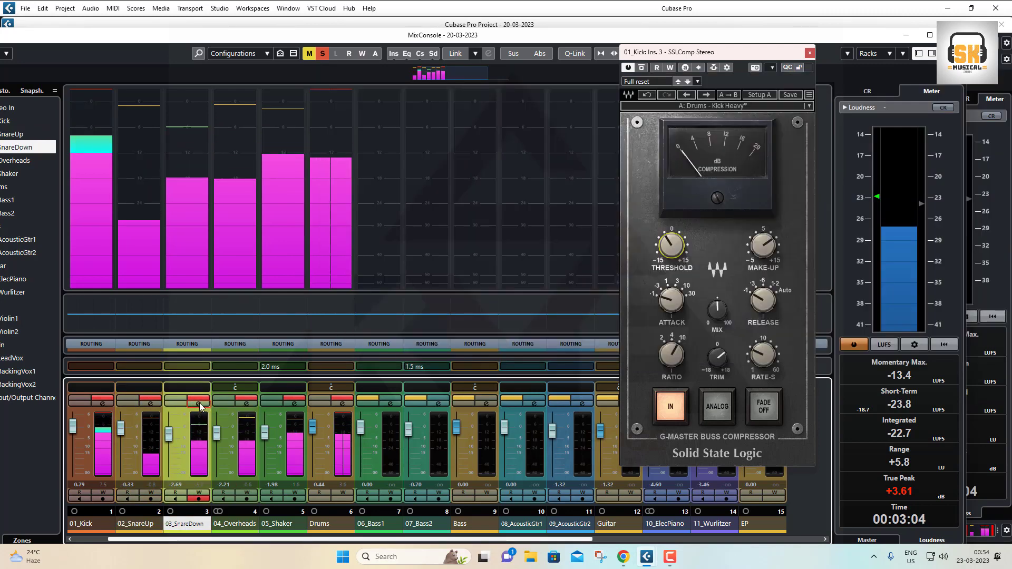
click(199, 404)
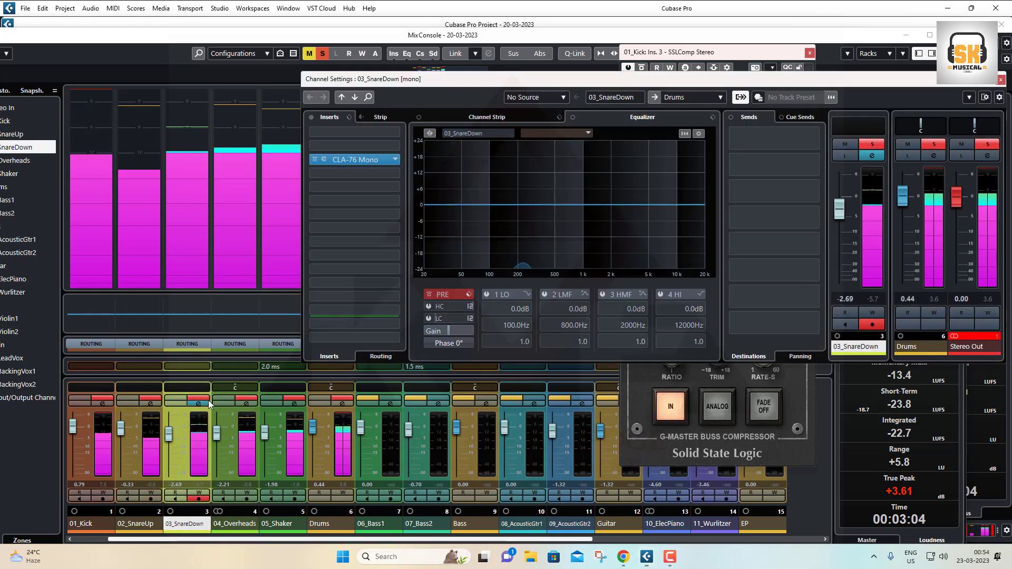
click(333, 162)
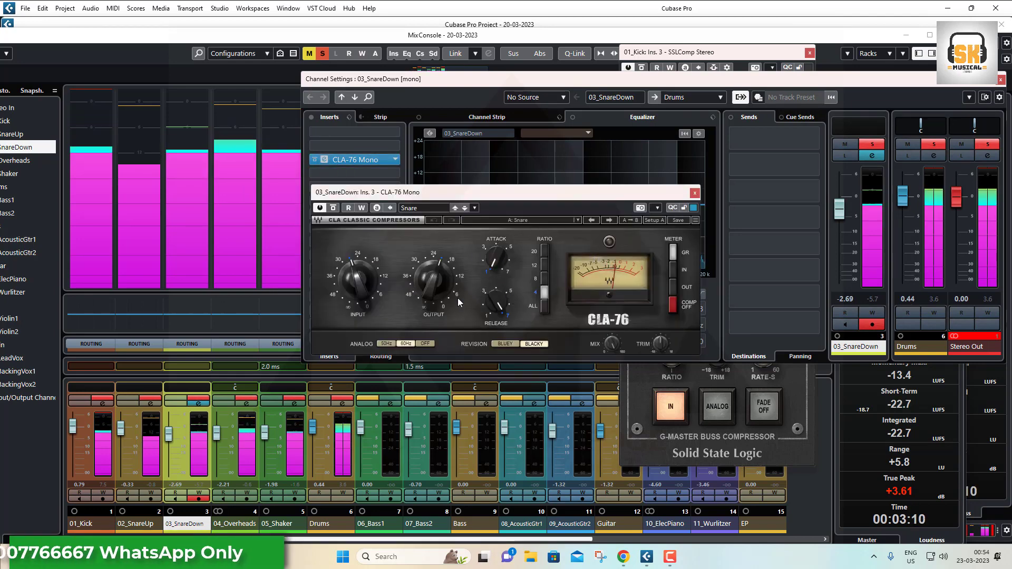
mouse_move(352, 285)
drag(351, 285, 351, 264)
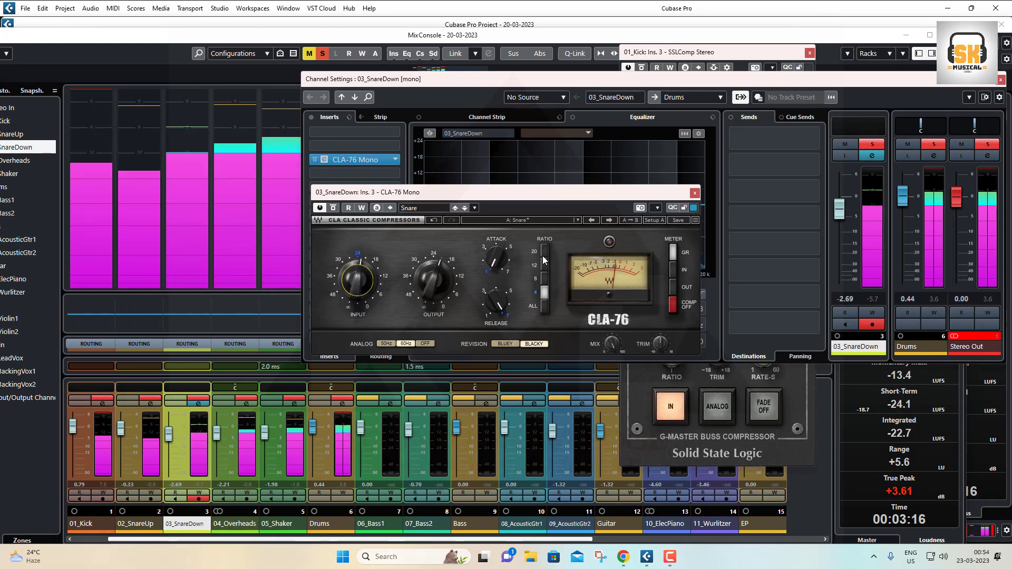
- Set the ratio to 20, raise the attack slightly, and set the output to -20.3 in 03_SnareDown's CLA-76 Mono
click(544, 285)
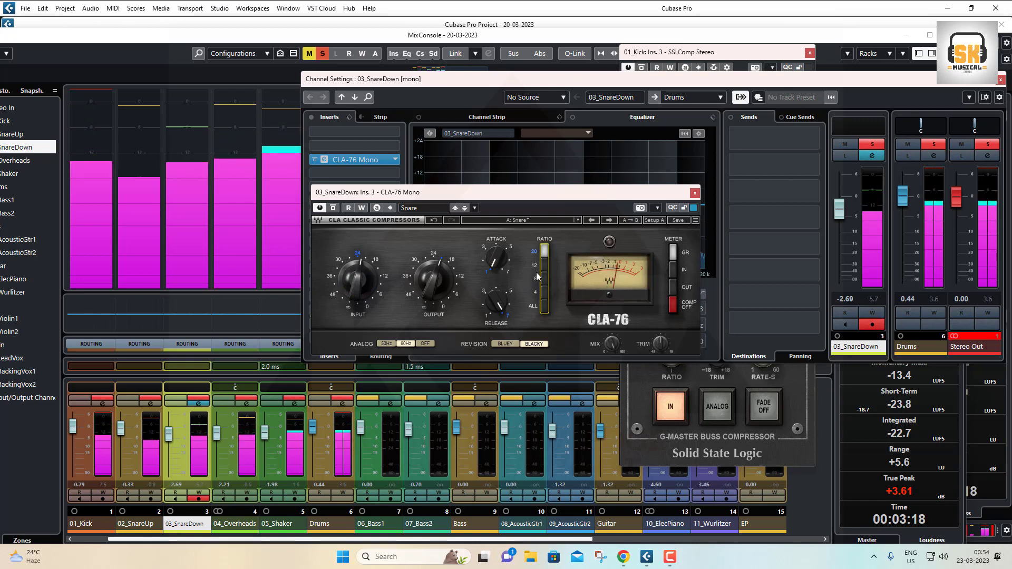
click(494, 264)
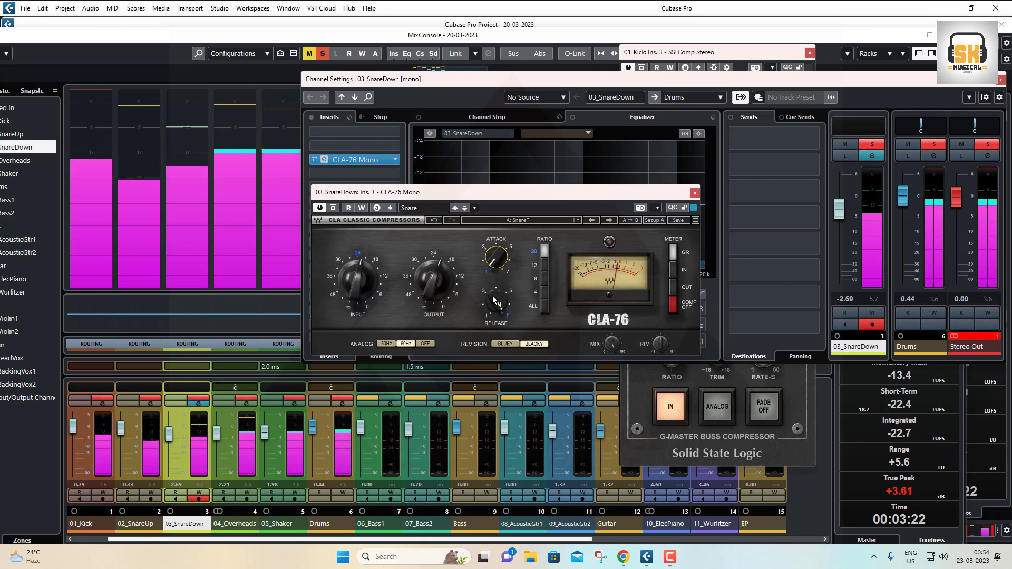
click(434, 279)
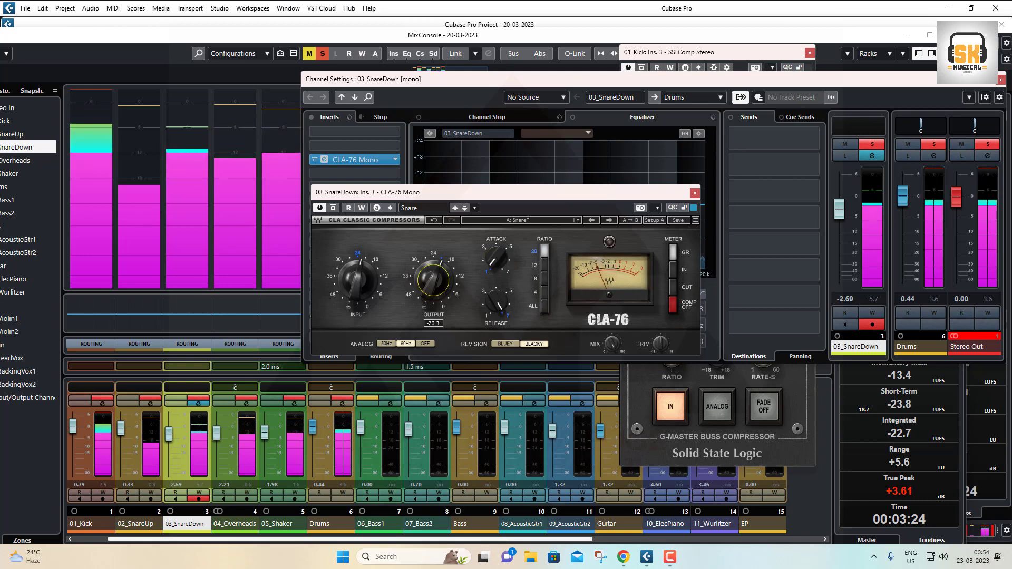
click(695, 193)
- Open the SSLComp Stereo insert of 04_Overheads and set its attack to .3 ms, ratio to 10:1 and mix to 87.9
click(235, 524)
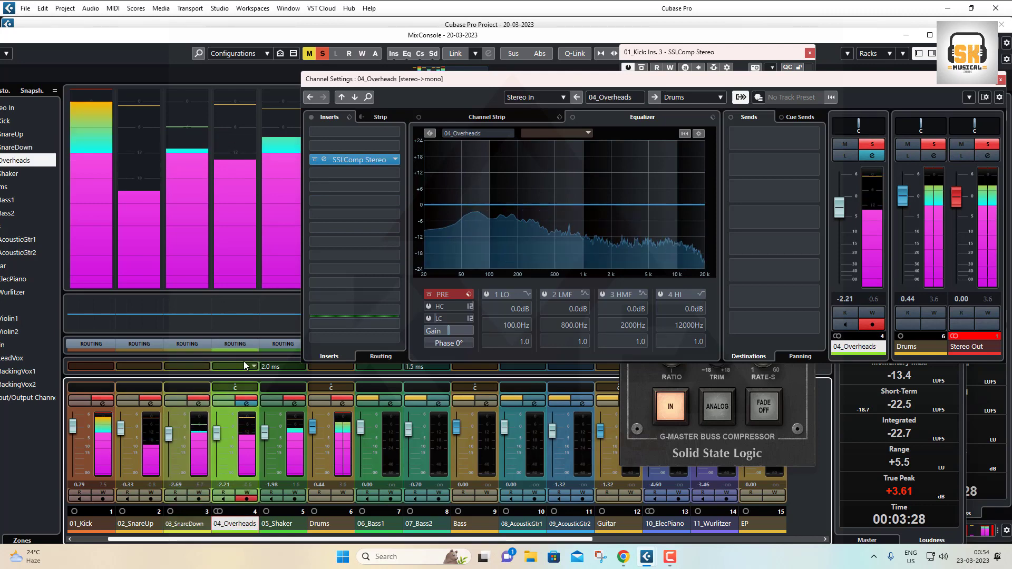
click(246, 405)
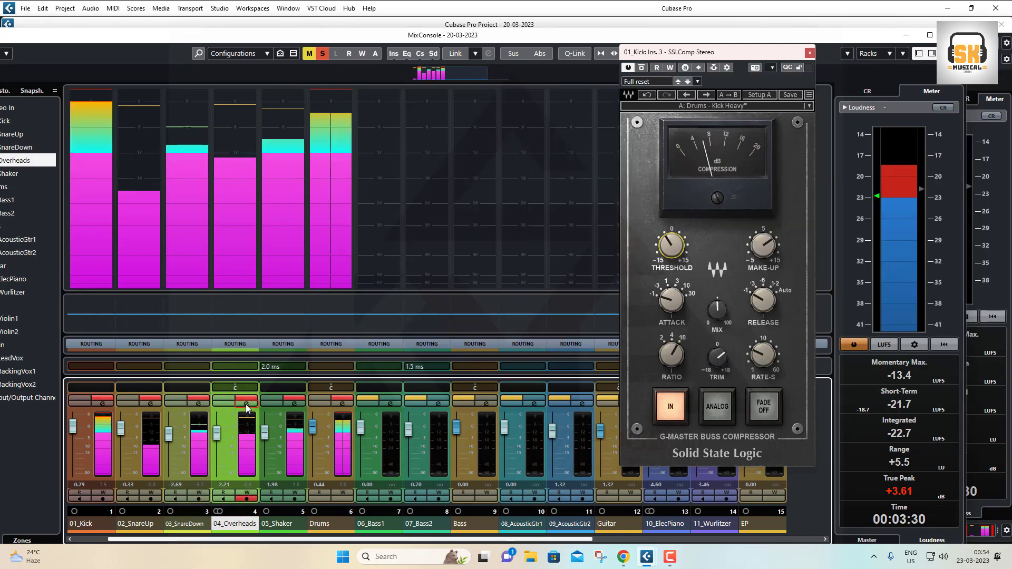
click(246, 404)
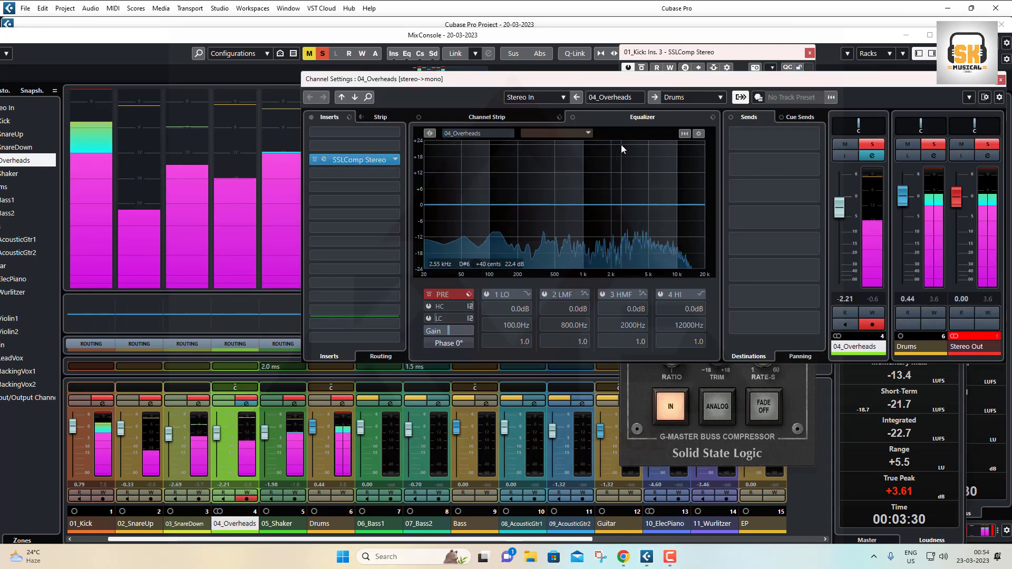
click(327, 160)
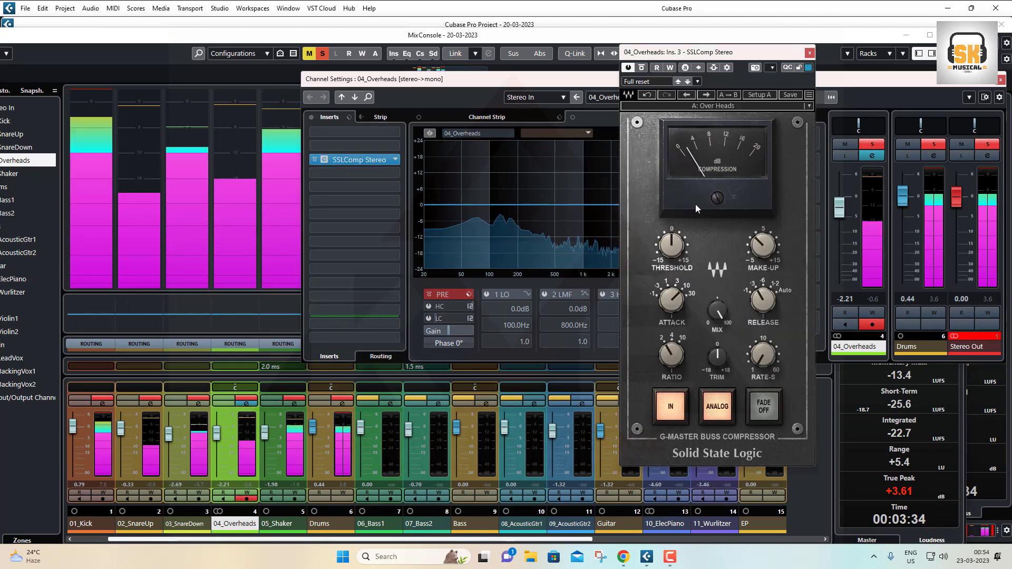
mouse_move(672, 300)
mouse_down()
mouse_move(672, 291)
mouse_move(671, 301)
mouse_up()
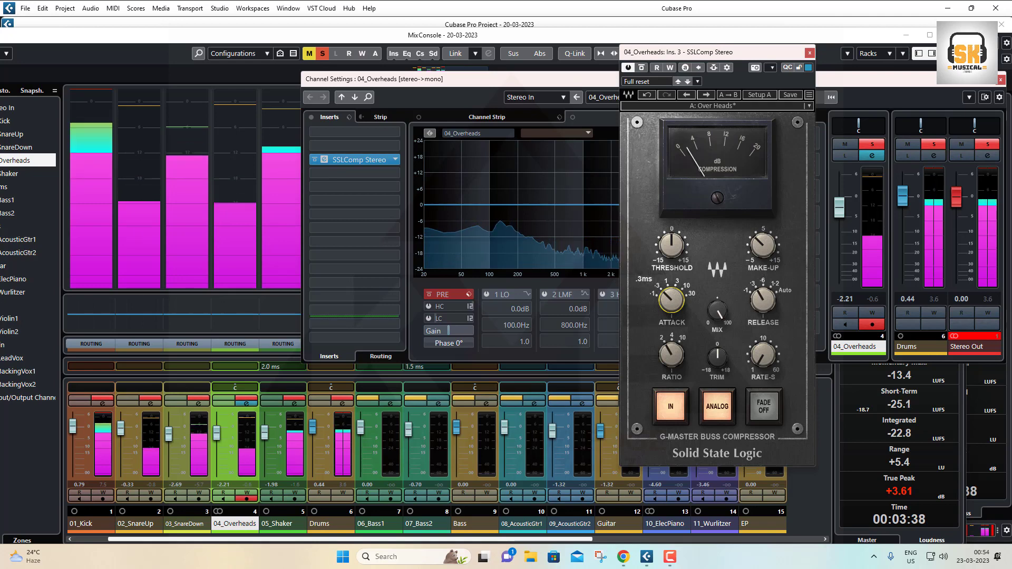
drag(672, 355, 672, 346)
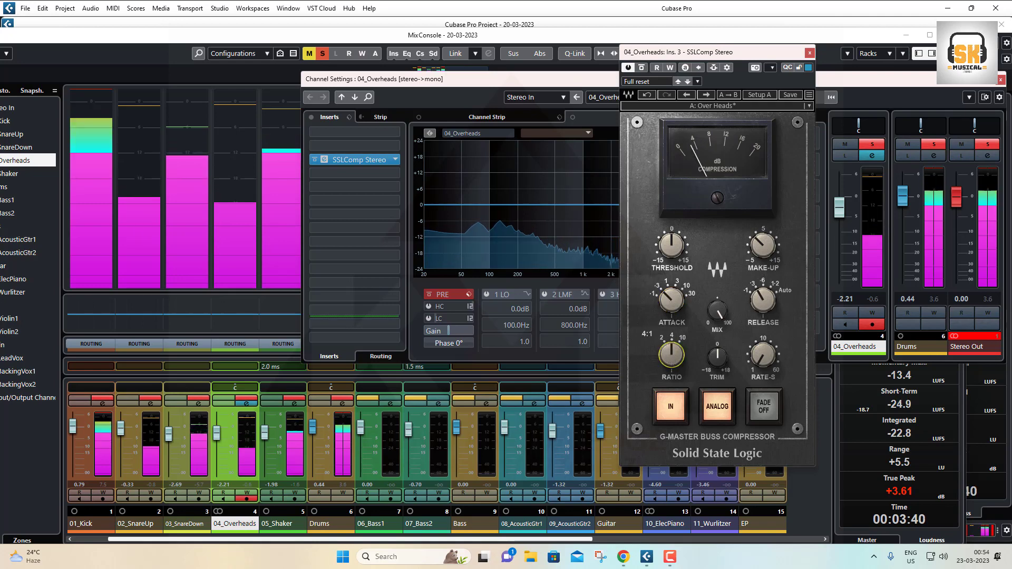
drag(717, 310, 717, 315)
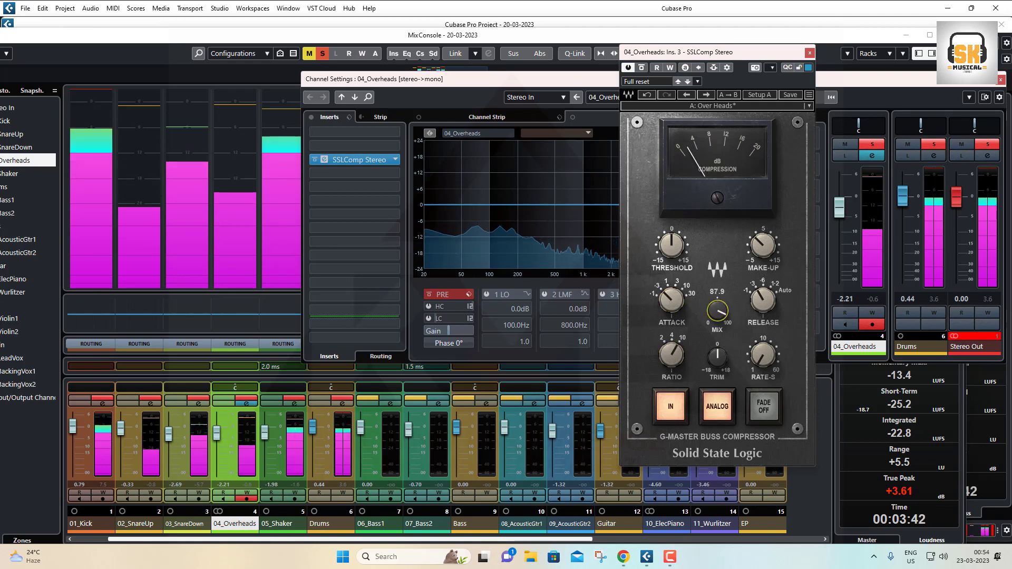
- Set the make-up to 3.9, release to .3s and Rate-S to 5 in 04_Overheads' SSLComp Stereo
drag(762, 244, 763, 239)
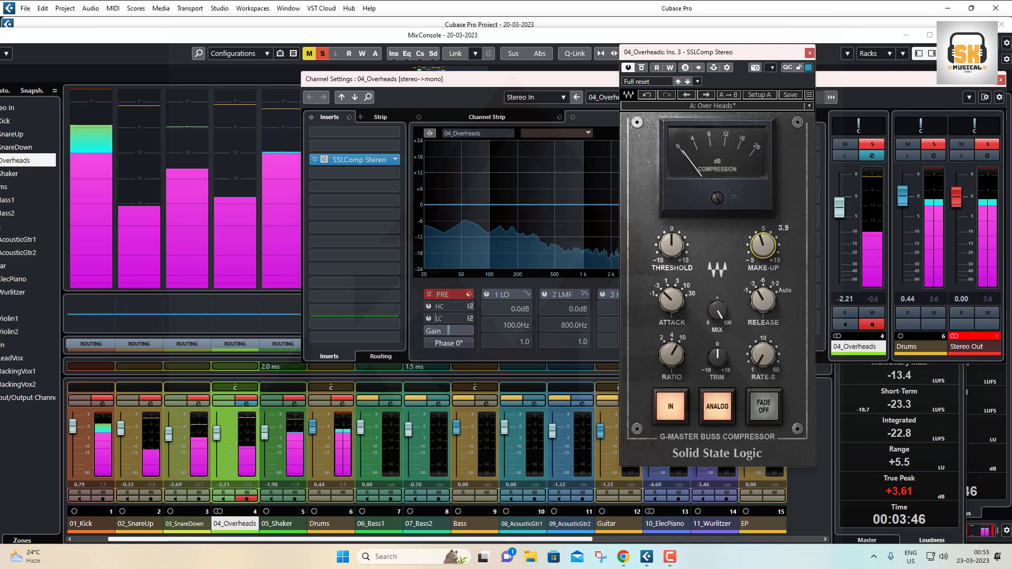
click(763, 300)
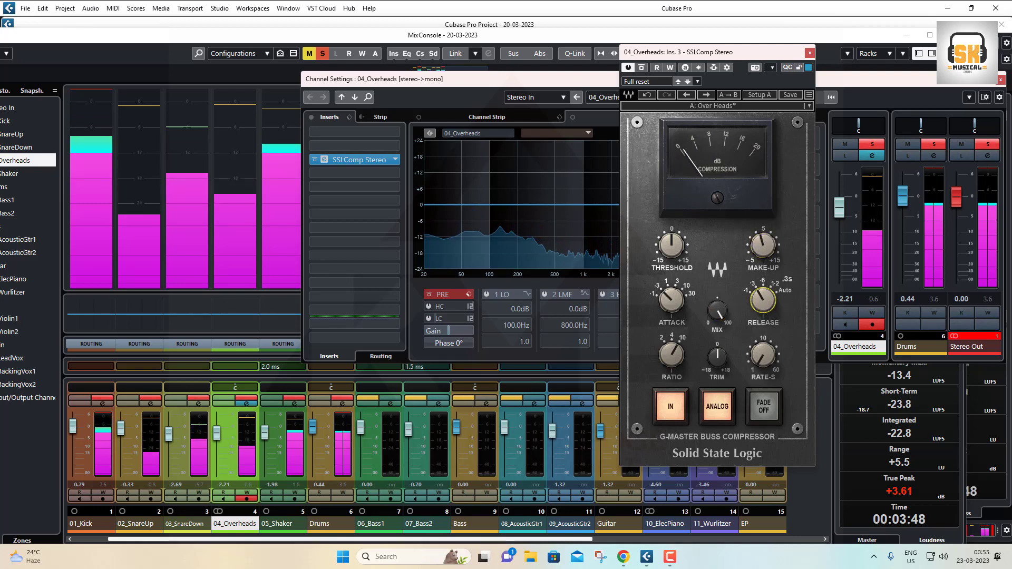
click(764, 364)
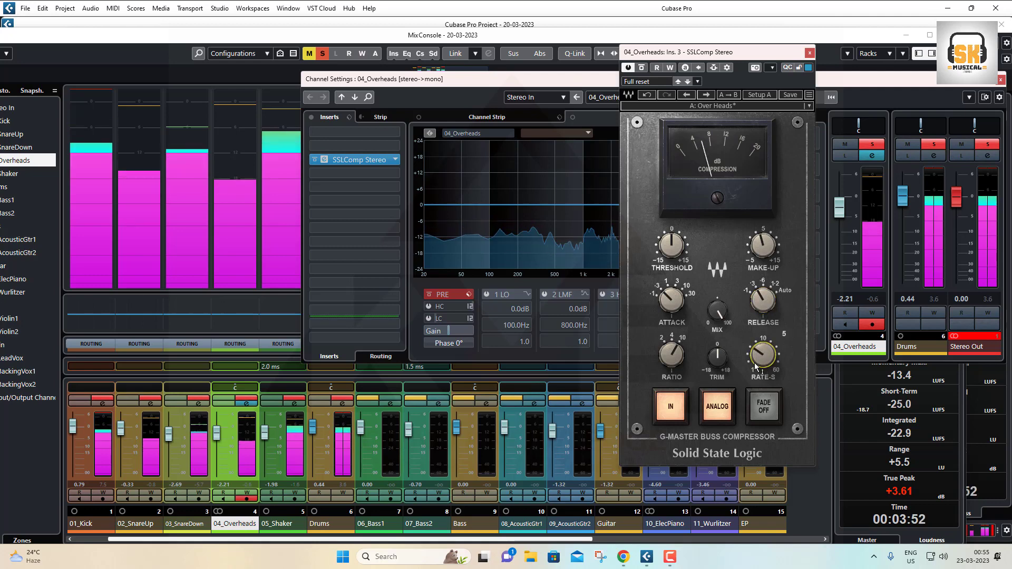
- Open the Compressor insert of 05_Shaker and set its threshold to -12 dB
click(303, 419)
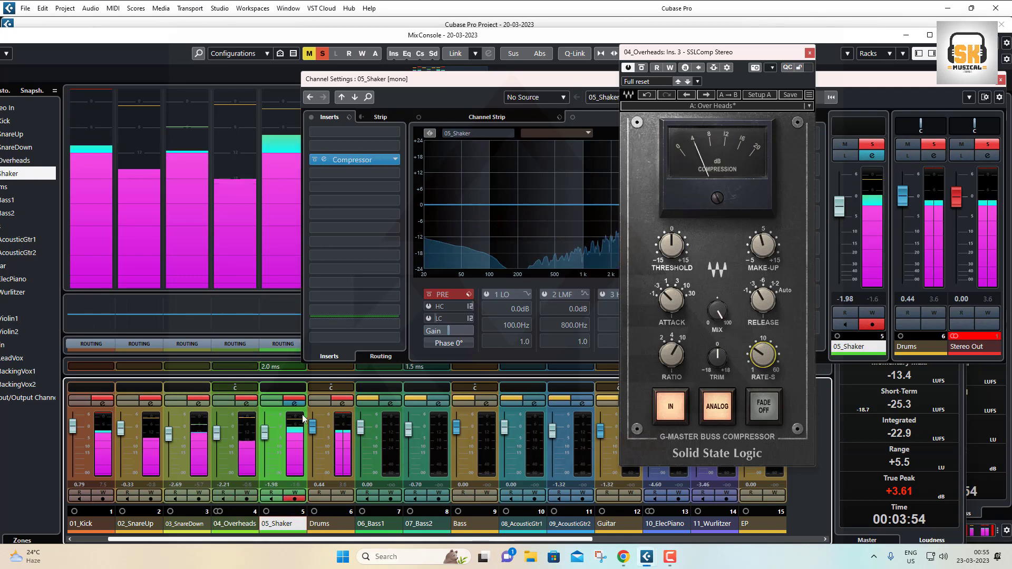
click(324, 161)
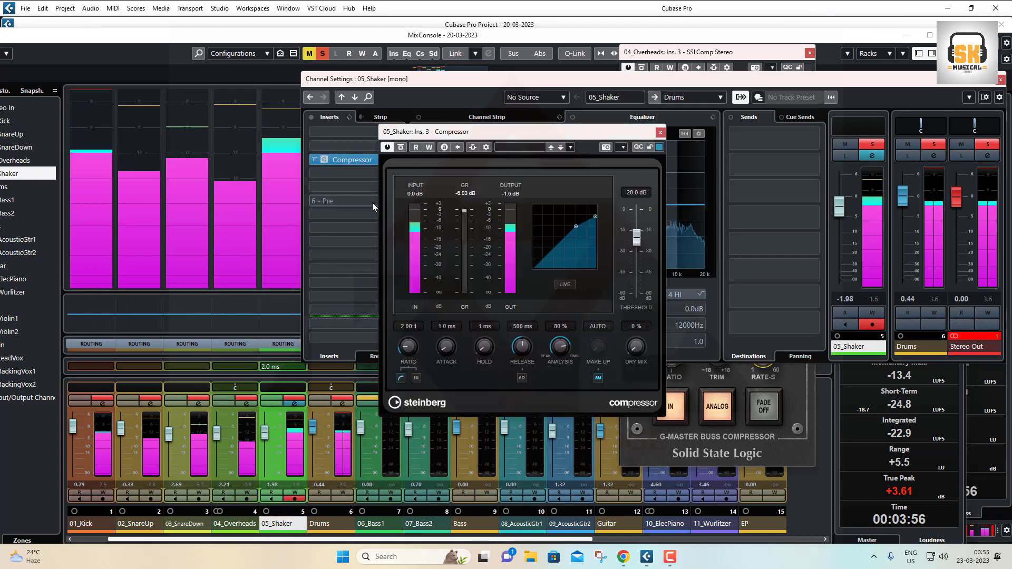
double_click(634, 192)
text(12)
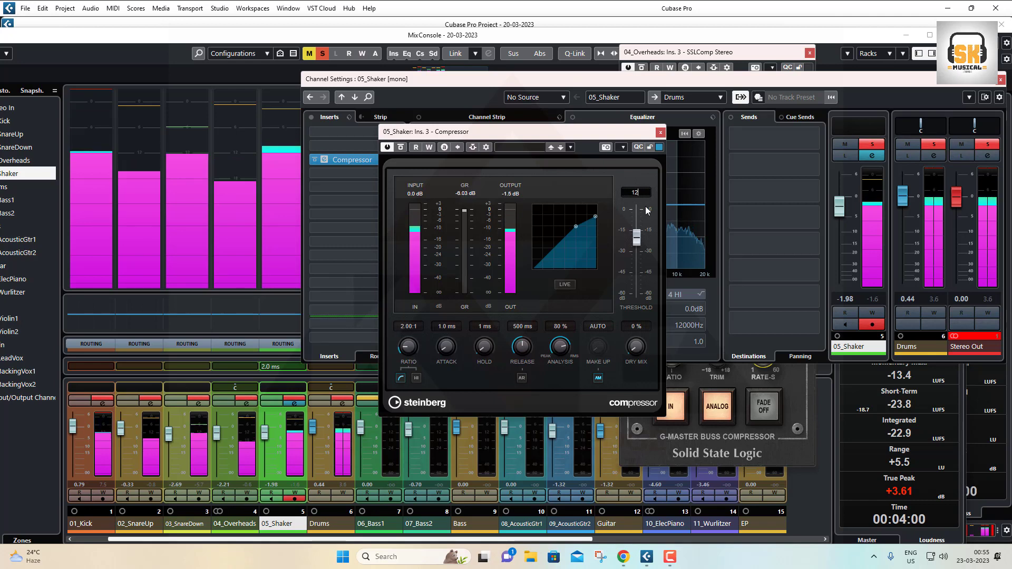
key(BackSpace)
key(BackSpace)
text(-12)
key(Return)
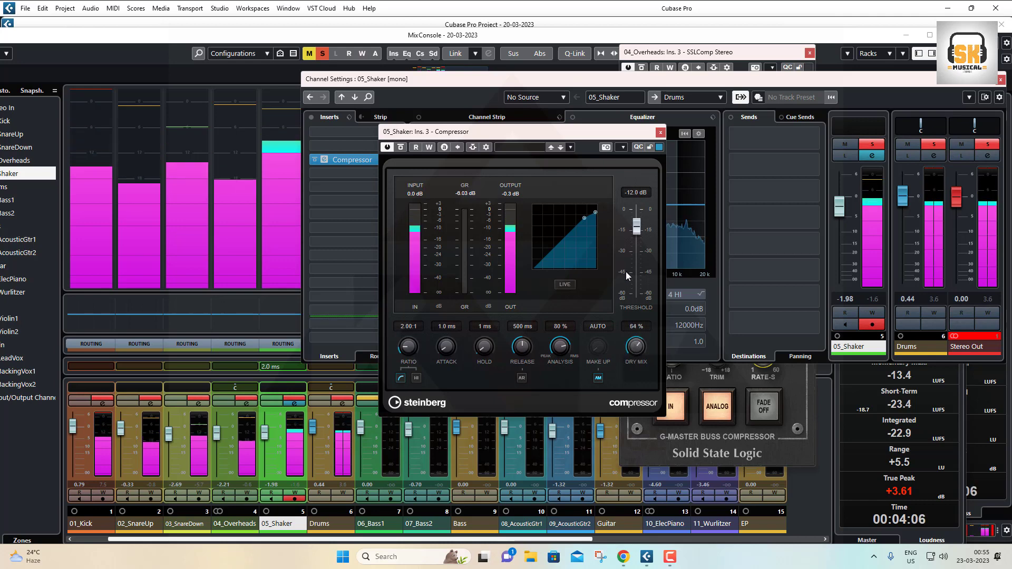
- Set the dry mix to 50 % in 05_Shaker's Compressor
drag(626, 272, 629, 310)
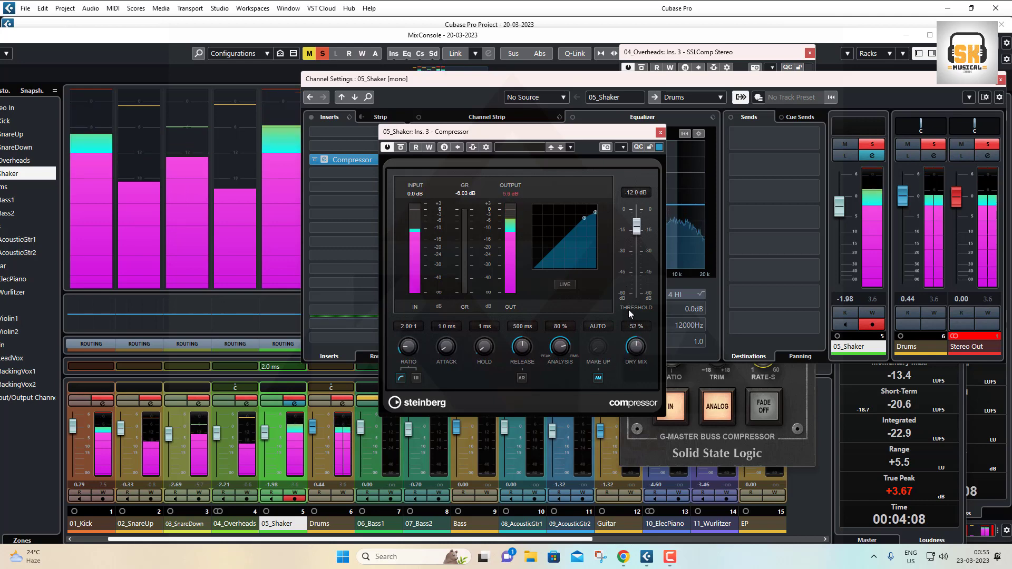
click(636, 328)
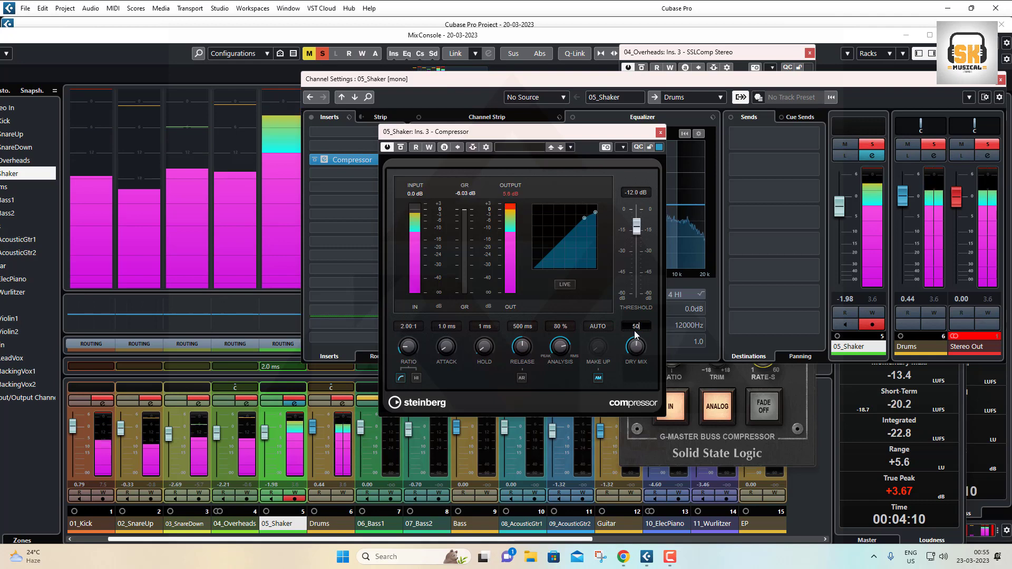
text(50)
key(Return)
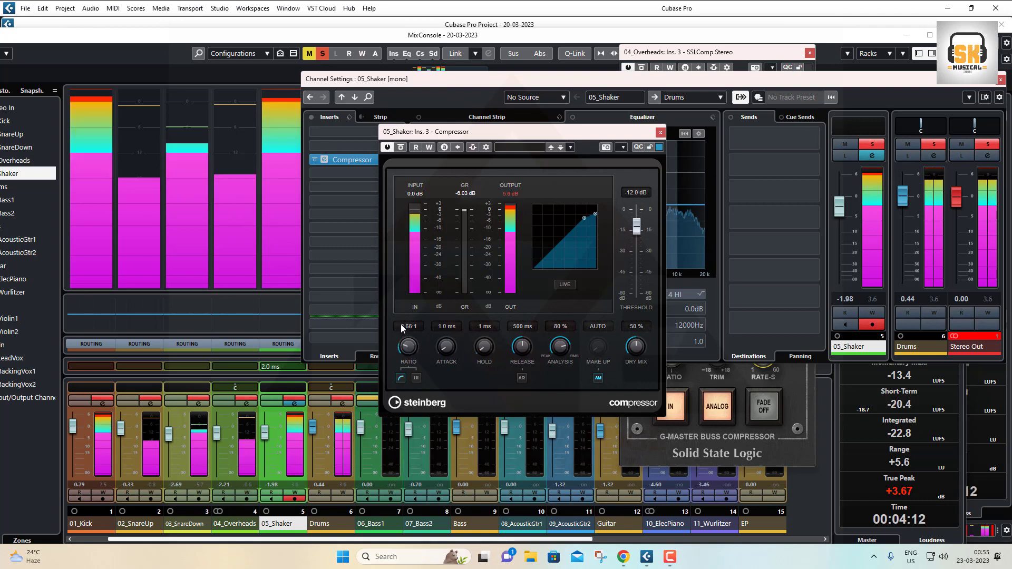
- Set the ratio to 3.71:1, attack to 33.0 ms and release to 292 ms in 05_Shaker's Compressor
mouse_move(401, 324)
mouse_down()
mouse_move(400, 310)
mouse_move(401, 318)
mouse_up()
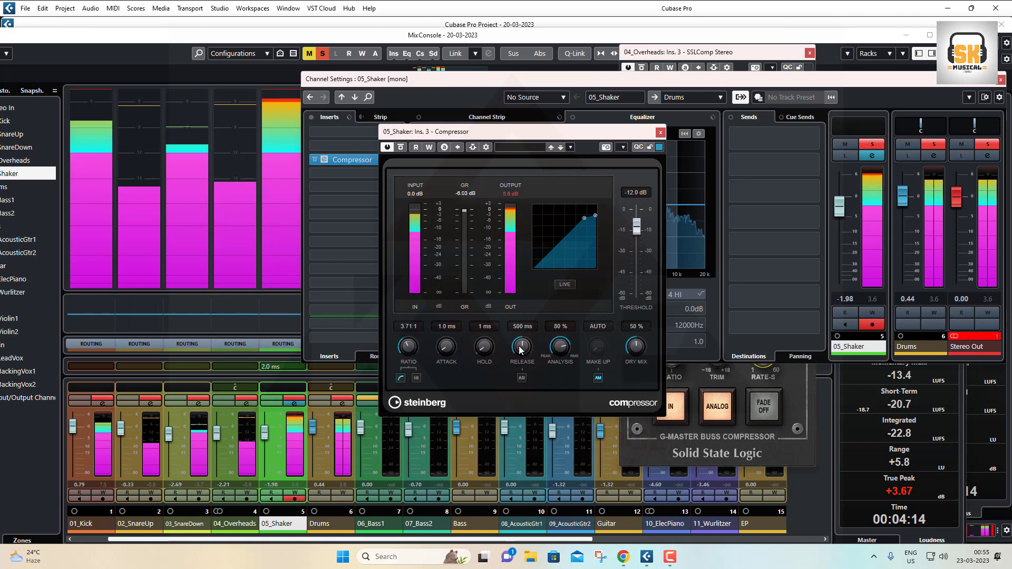
drag(518, 374, 517, 385)
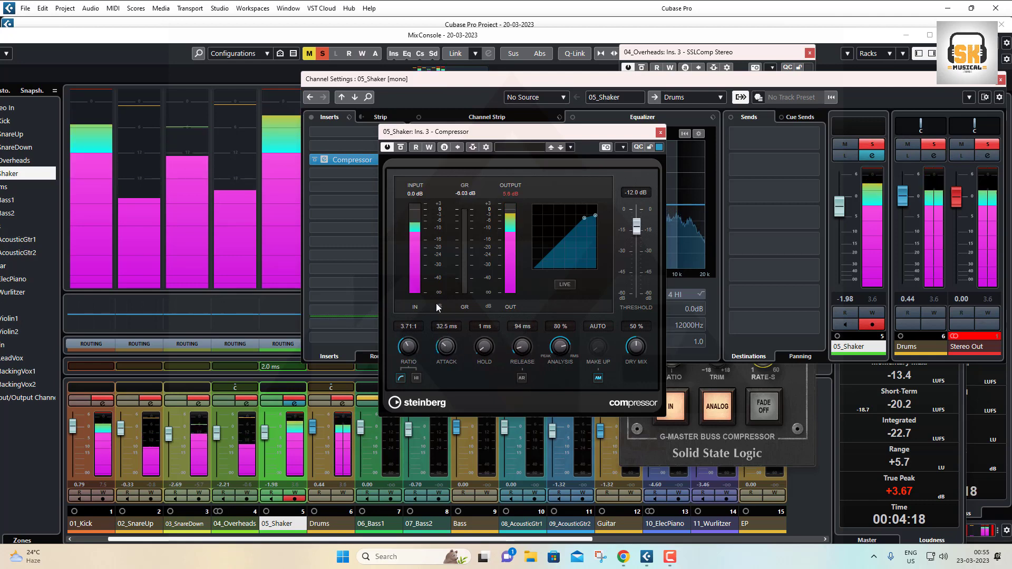
drag(442, 352, 445, 353)
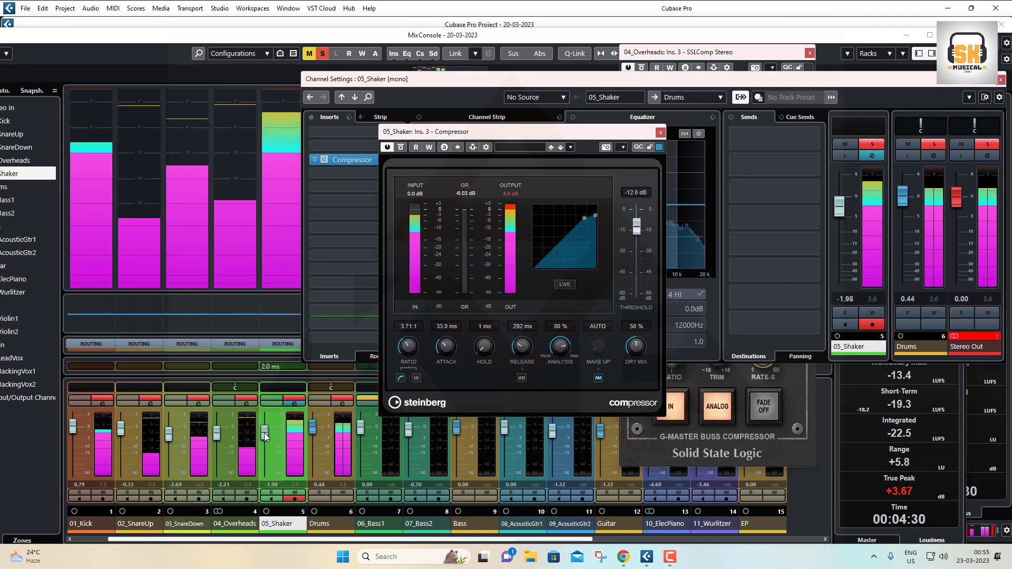
- Balance the 05_Shaker fader by ear during playback and settle it at -8.31 dB
drag(264, 432, 267, 438)
scroll(266, 437, down, 4)
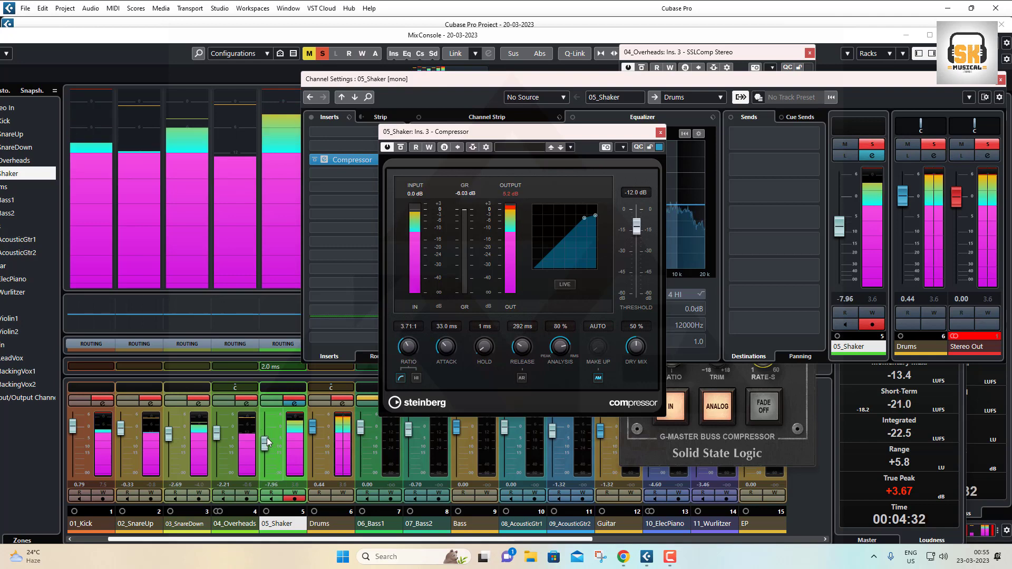
scroll(267, 438, up, 2)
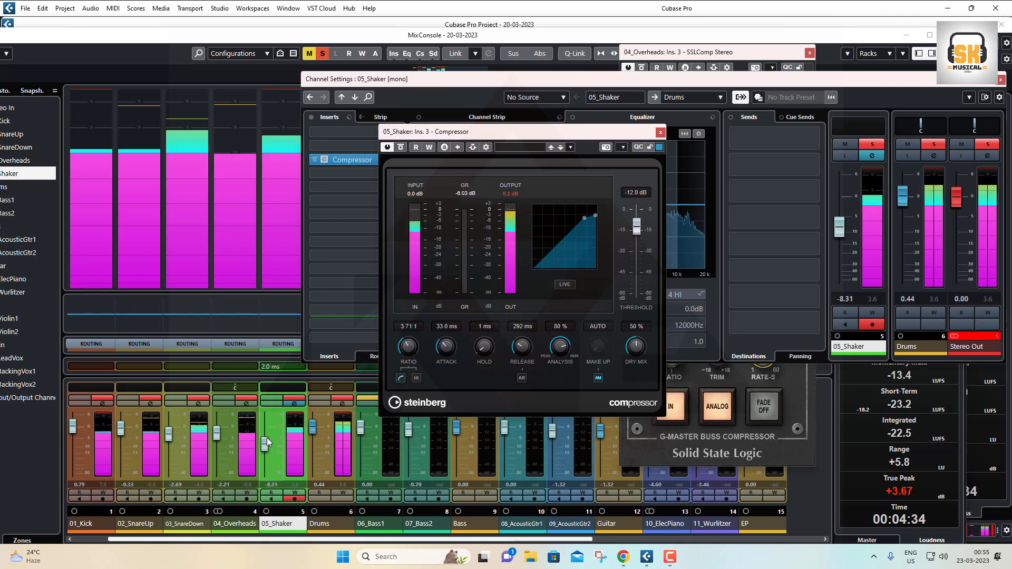
scroll(266, 438, down, 3)
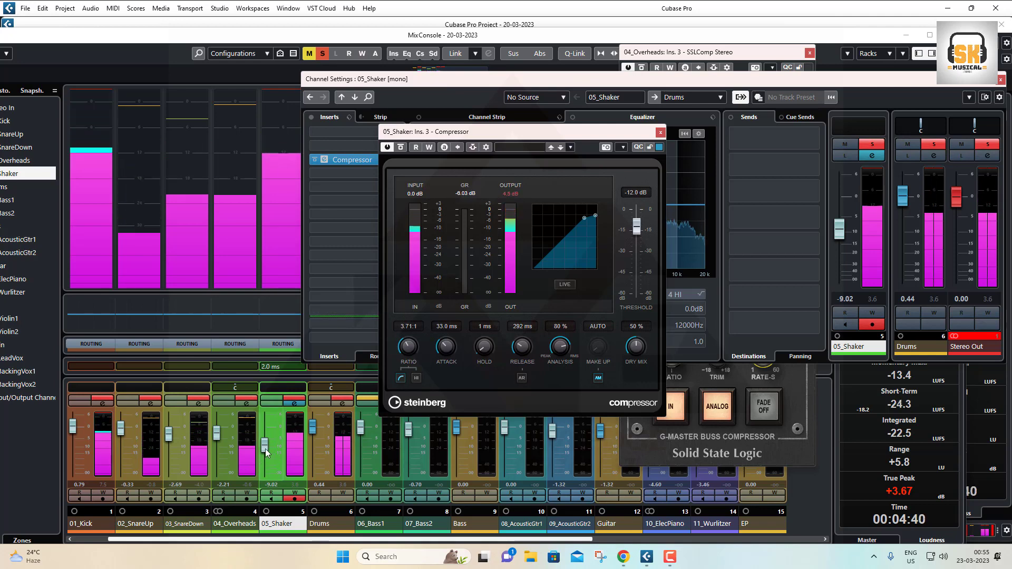
scroll(265, 445, up, 10)
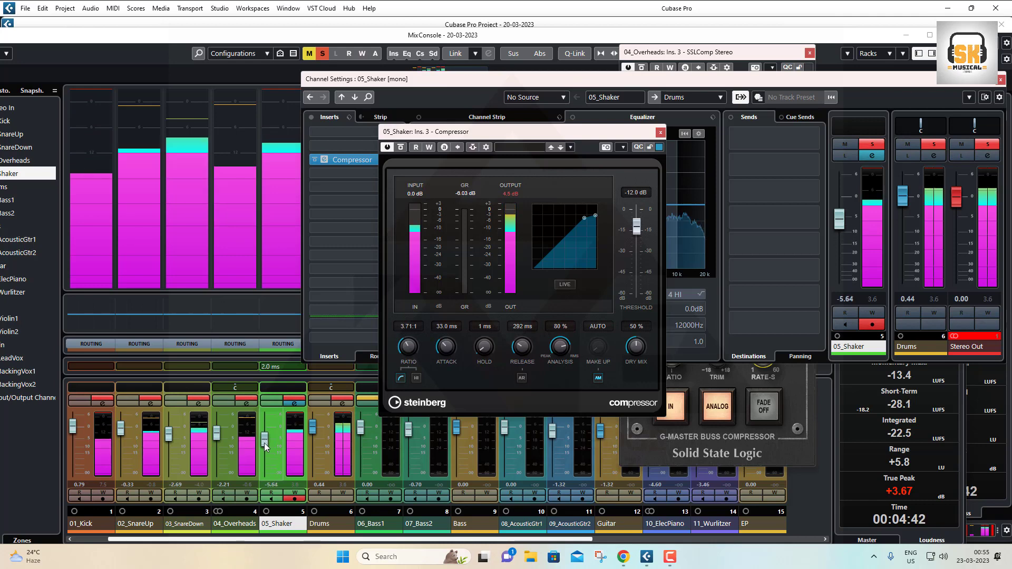
scroll(263, 444, down, 1)
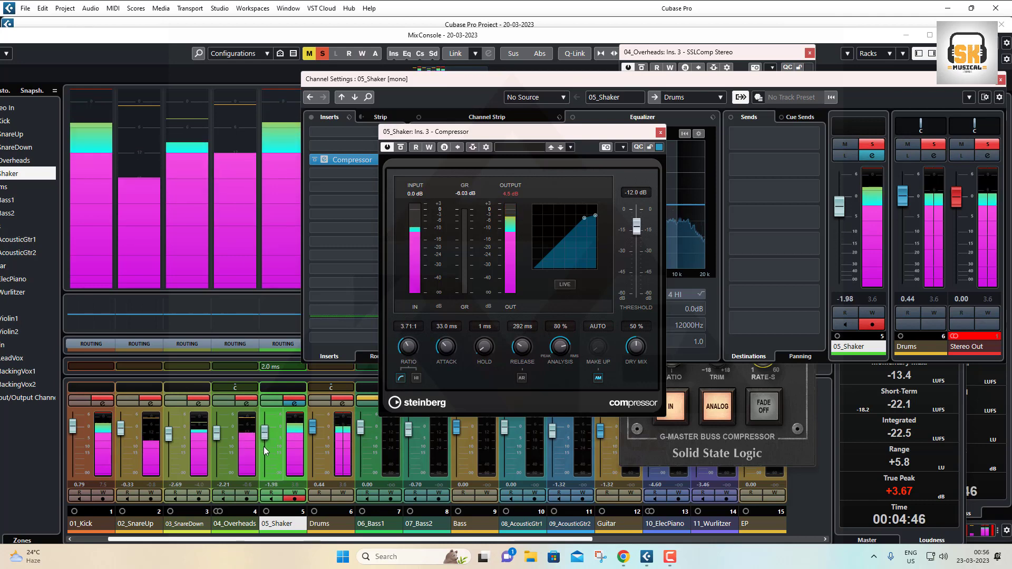
scroll(264, 447, down, 6)
scroll(264, 447, down, 8)
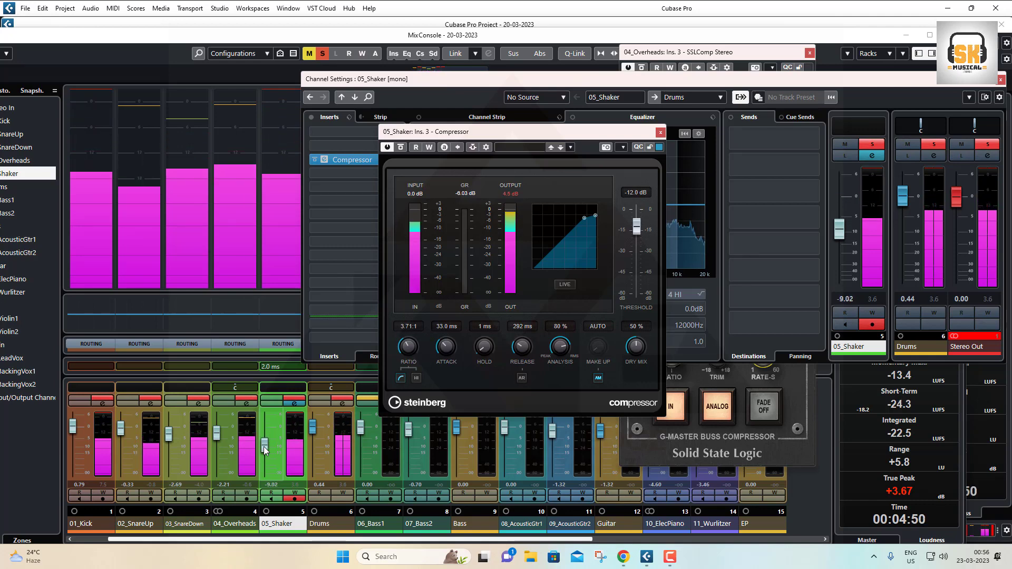
scroll(263, 448, up, 2)
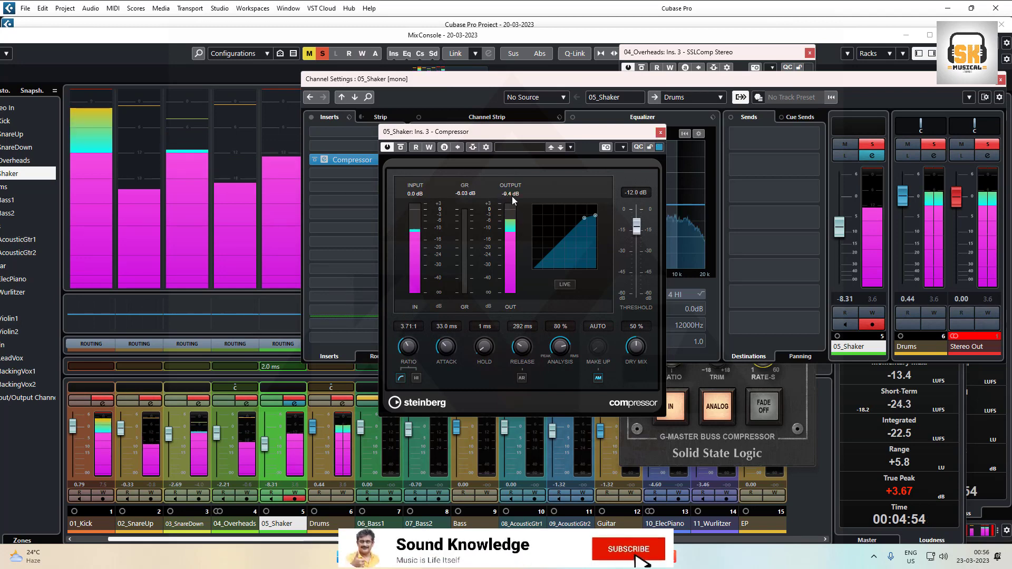
- Reset the Stereo Out clip indicator and close the shaker windows, the overheads compressor and the MixConsole
click(661, 132)
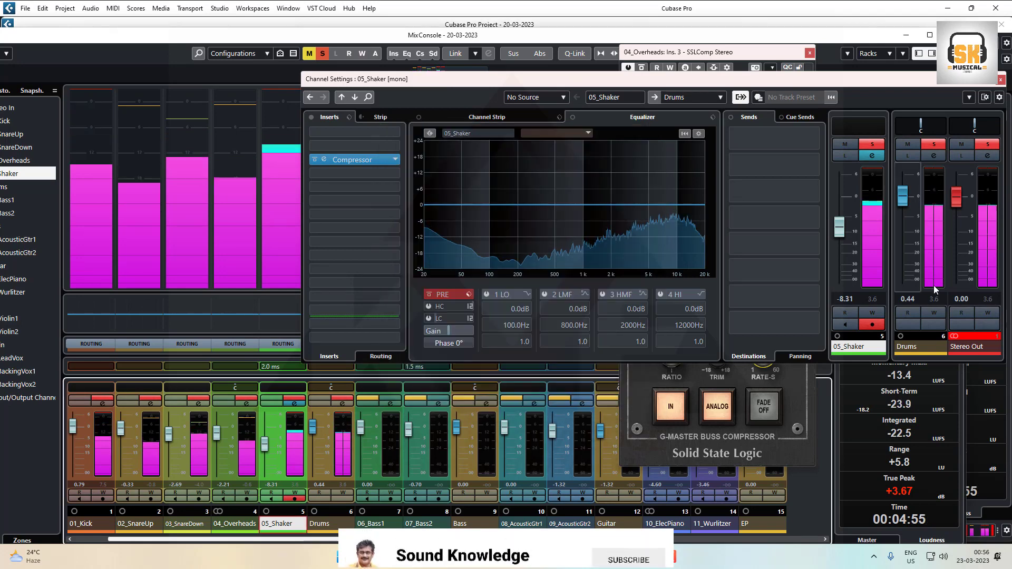
click(972, 337)
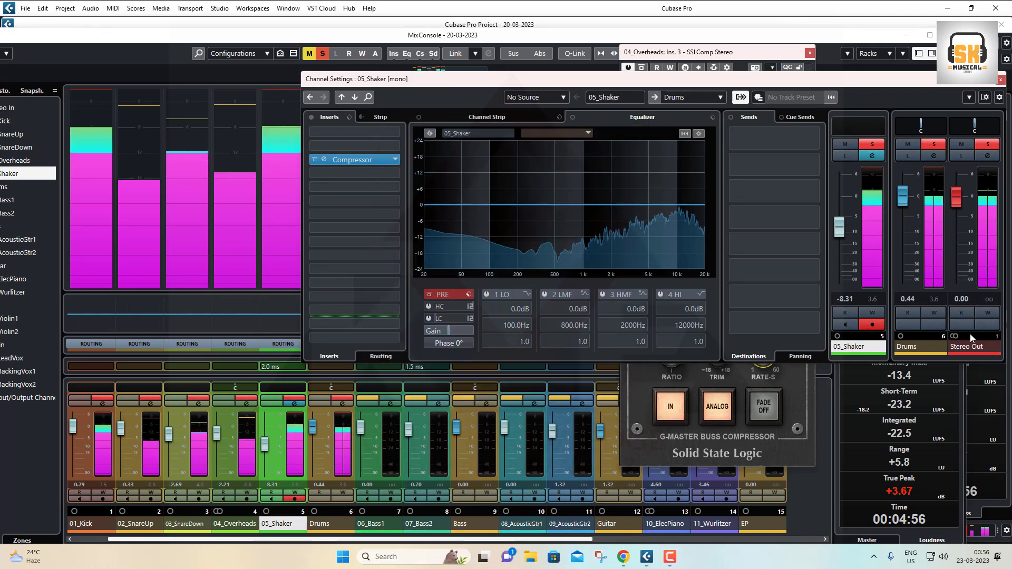
click(1001, 79)
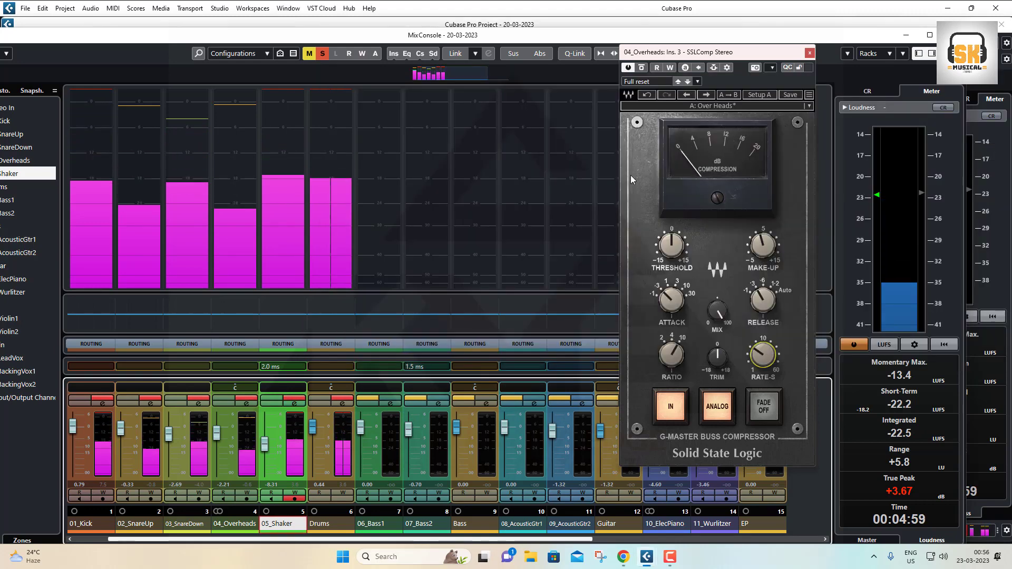
click(810, 53)
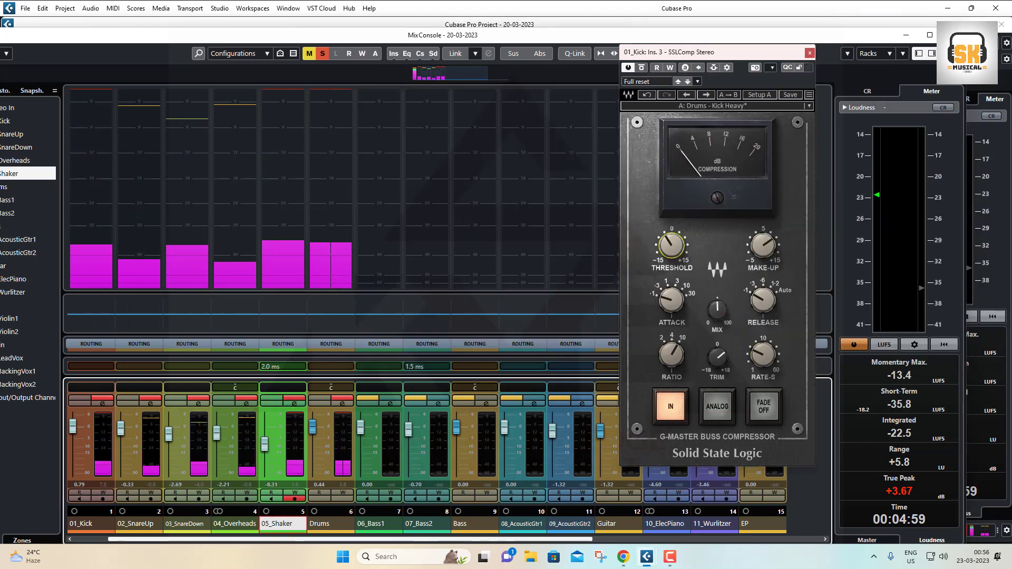
key(F3)
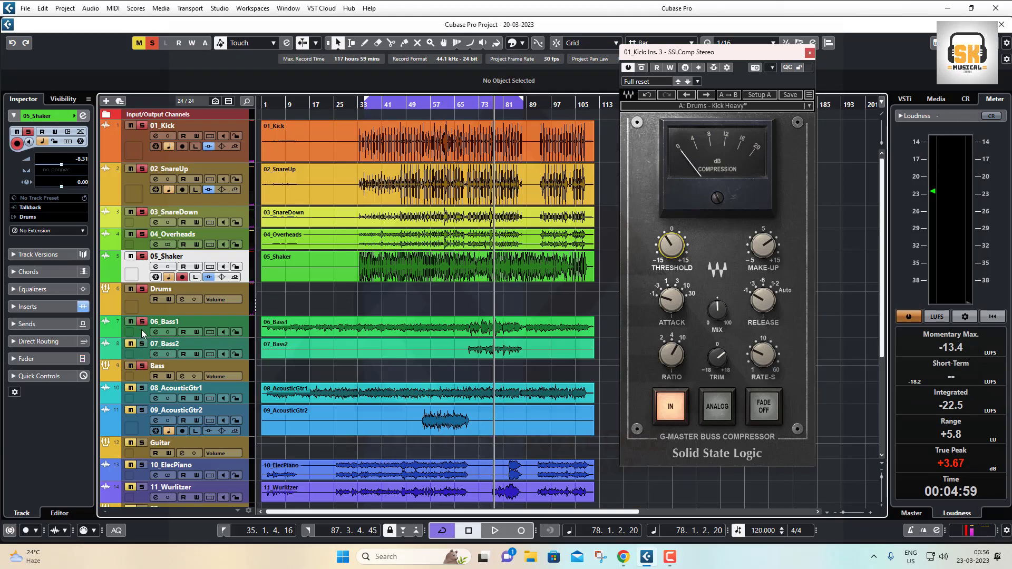
- Select 01_Kick, activate side-chaining in its SSLComp Stereo and add 06_Bass1 as the side-chain source
click(246, 322)
click(135, 142)
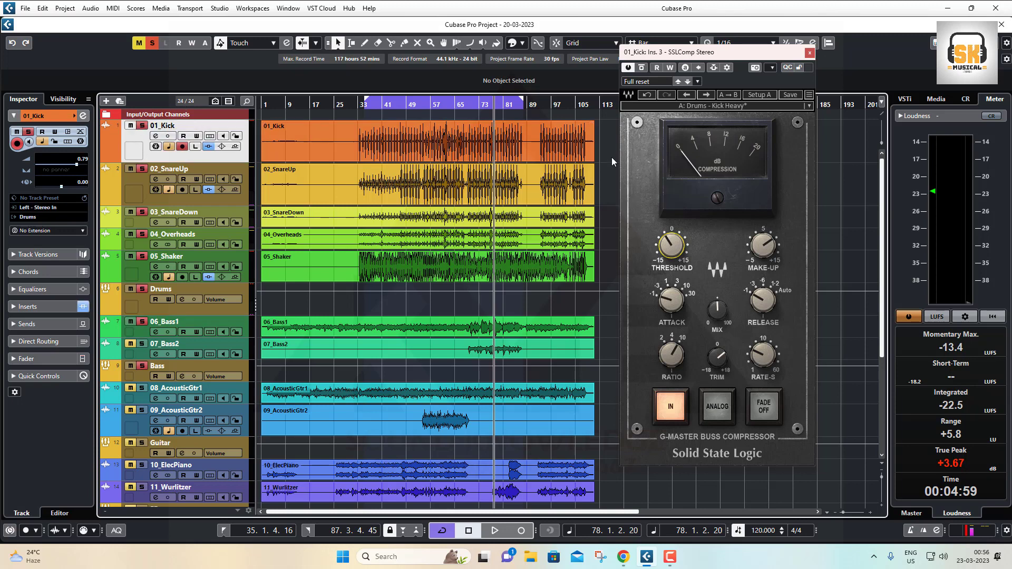
drag(707, 46, 507, 23)
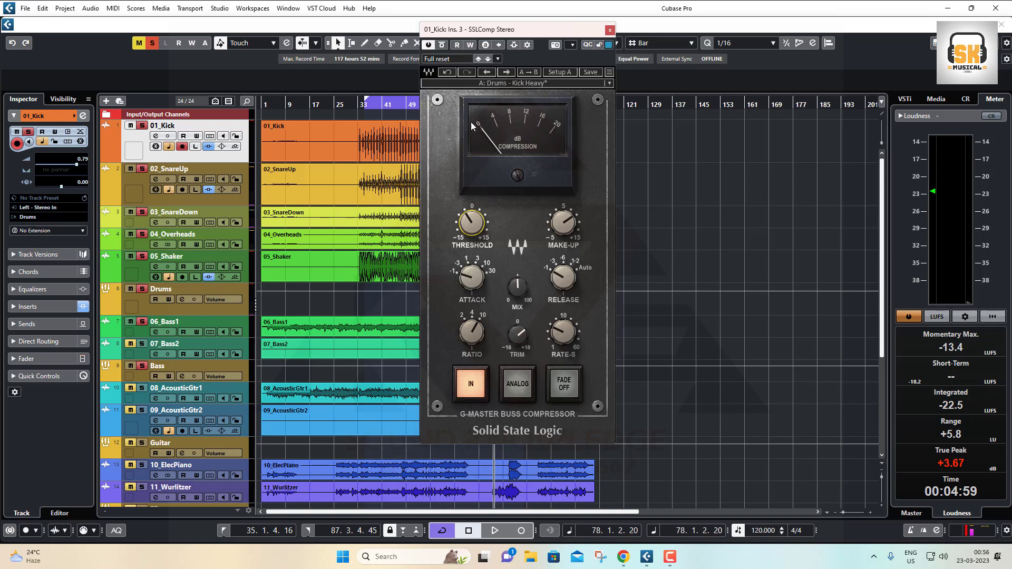
click(528, 45)
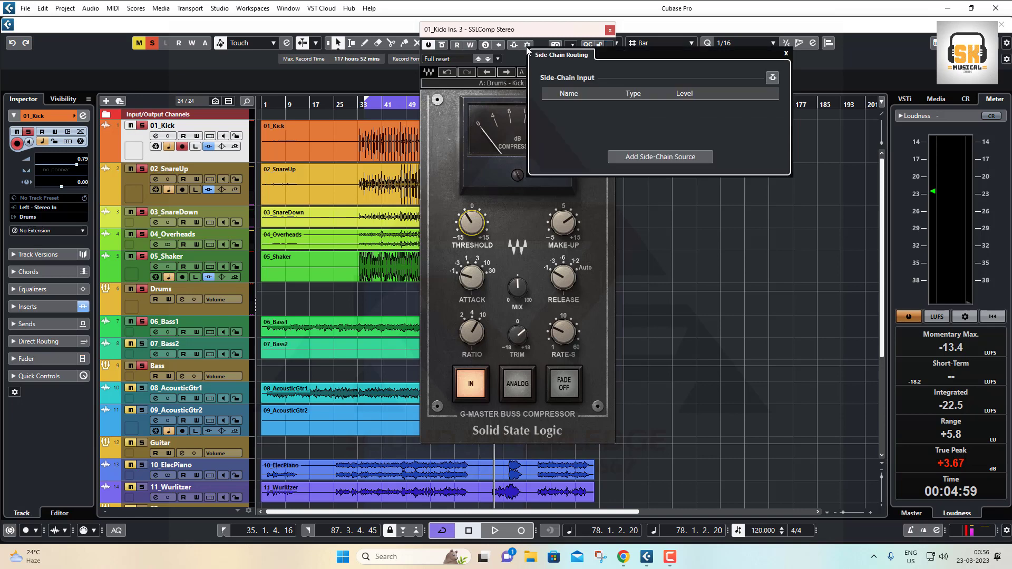
click(513, 41)
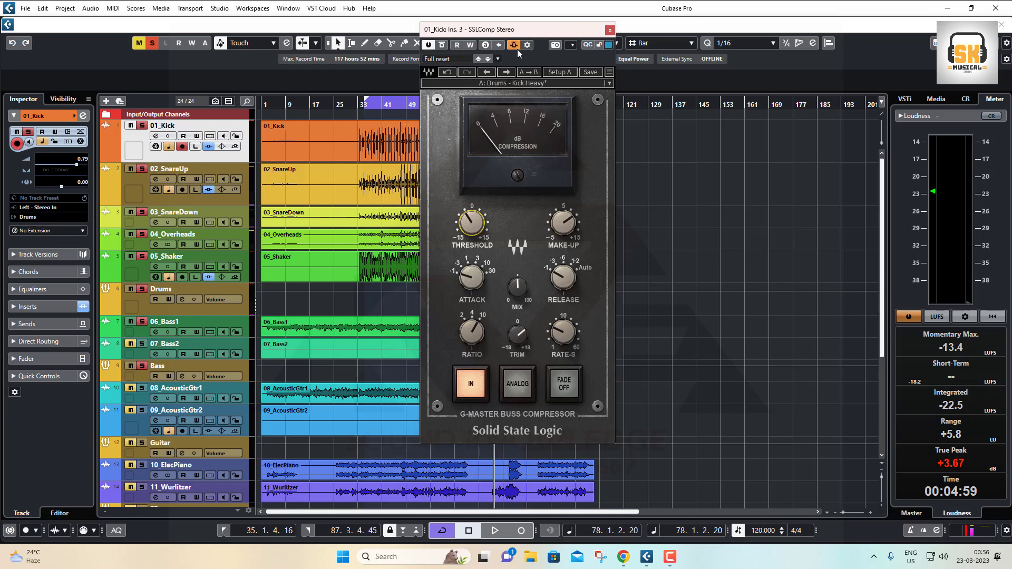
click(527, 45)
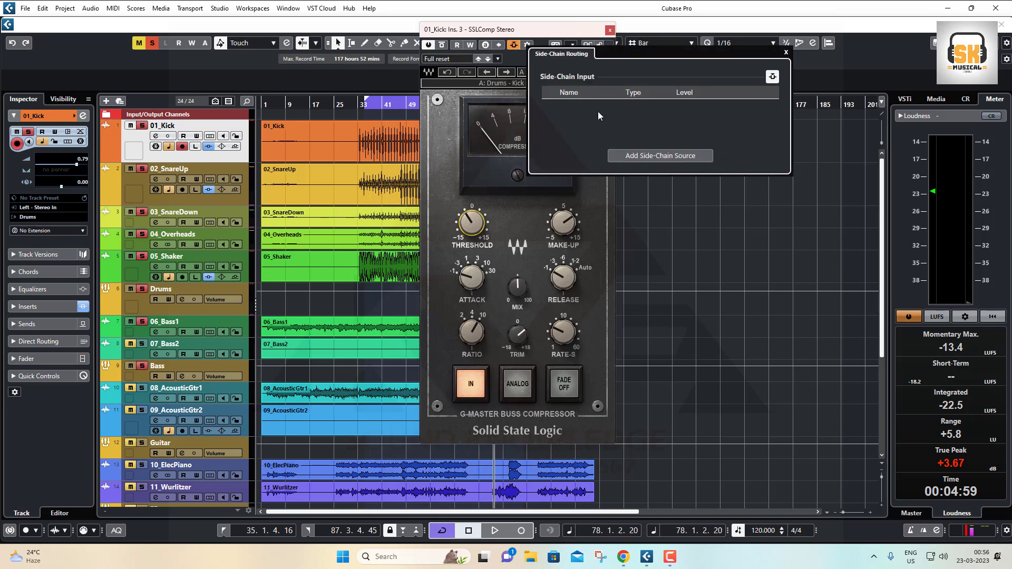
click(660, 155)
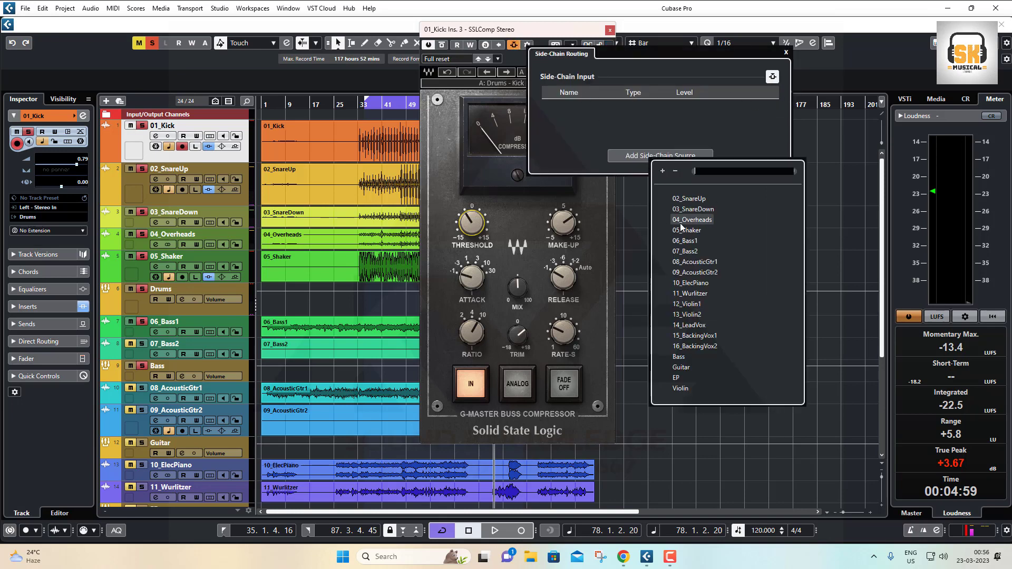
click(684, 241)
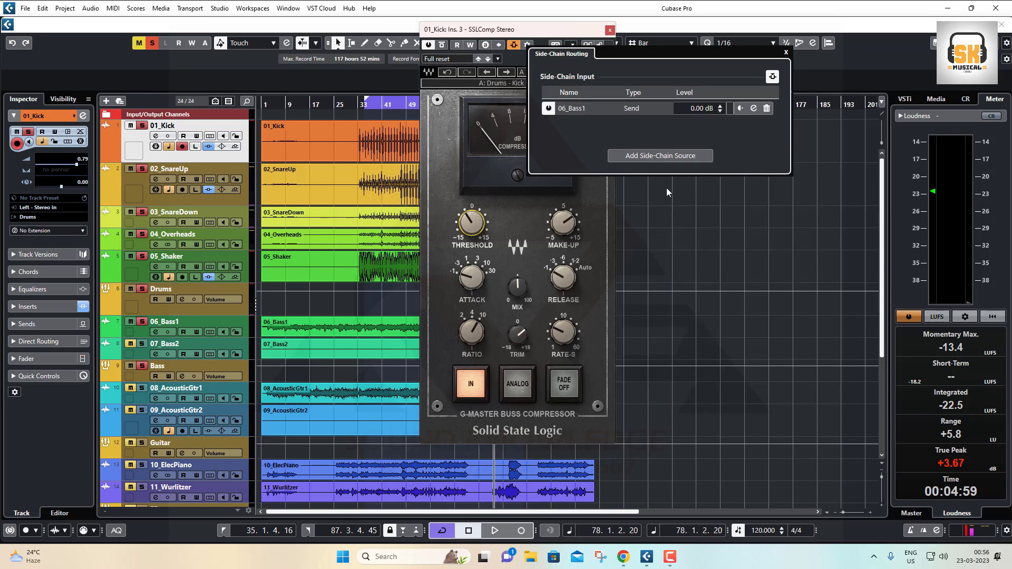
- Open the channel settings of 06_Bass1, check its send to 01_Kick's compressor and close them again
click(753, 109)
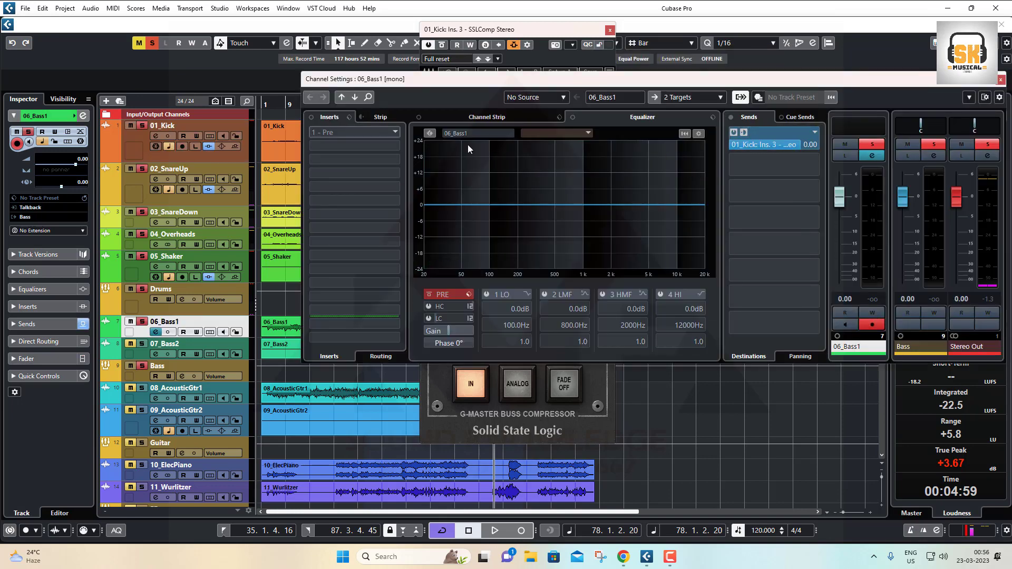
drag(926, 88, 789, 110)
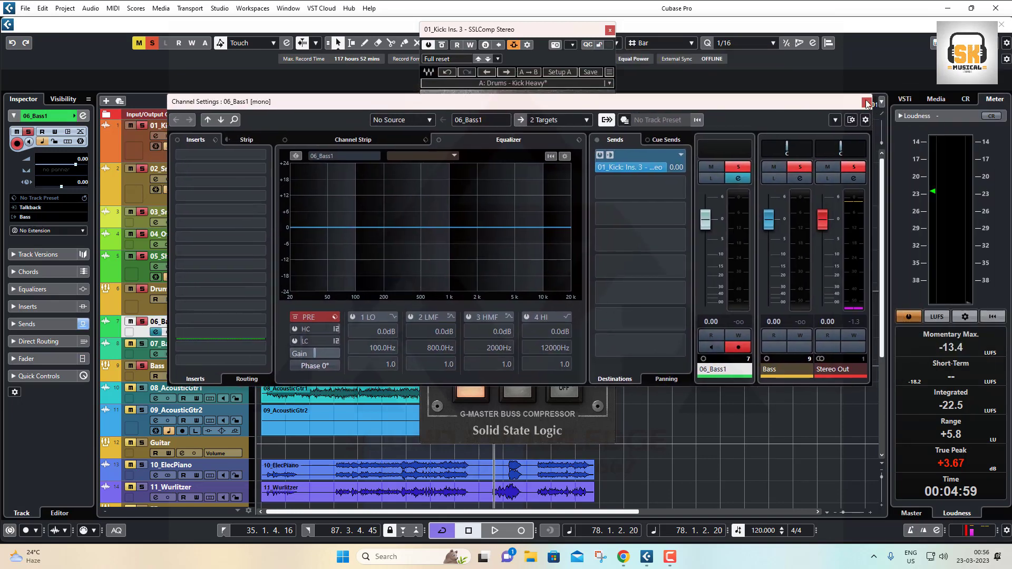
click(864, 101)
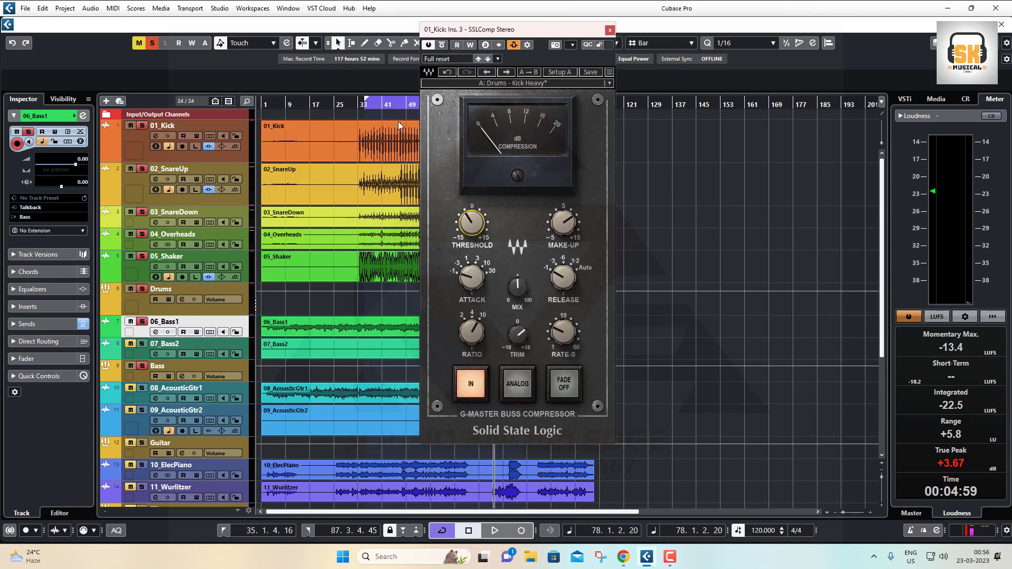
- Play from about bar 37 and tune the kick compressor: release .3 s, higher Rate-S, trim 6.3 and threshold -2.1
click(373, 104)
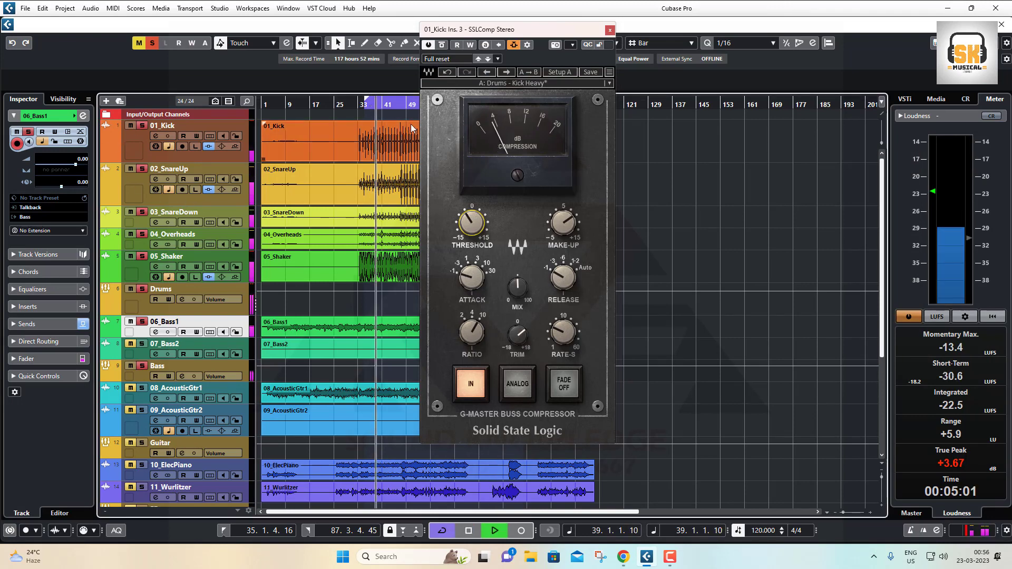
drag(496, 30, 673, 47)
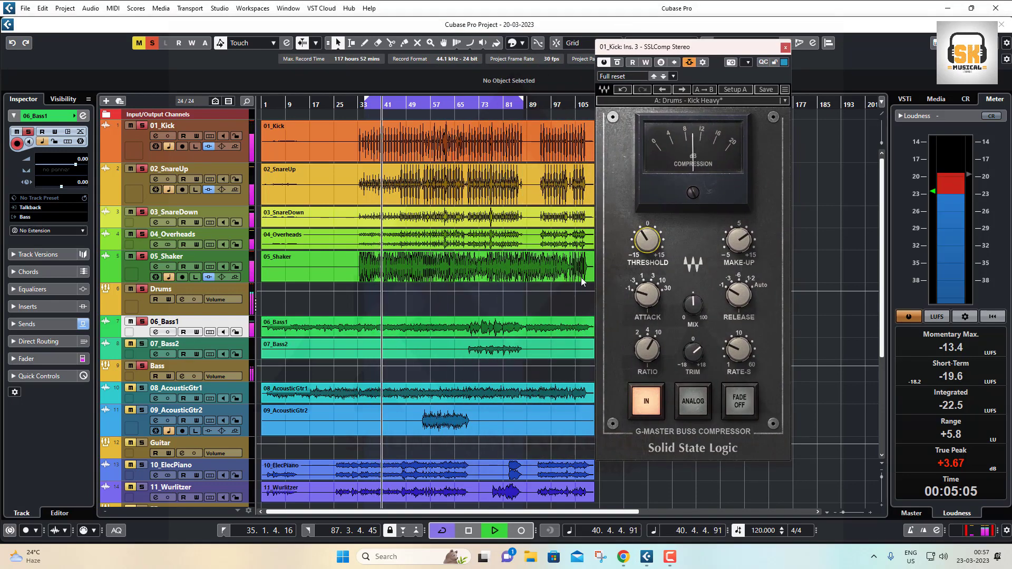
click(743, 304)
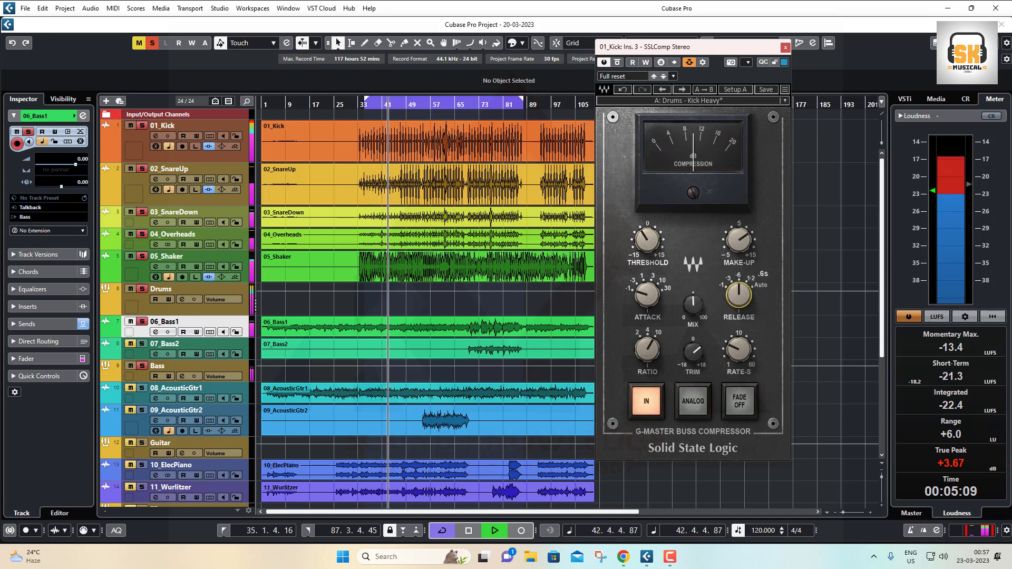
drag(740, 301, 740, 313)
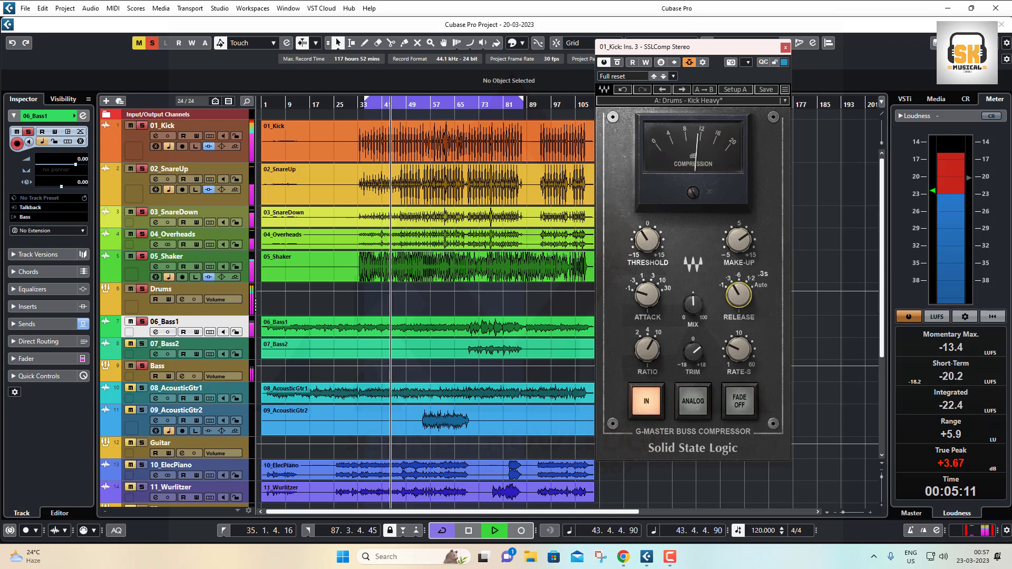
drag(740, 353, 740, 336)
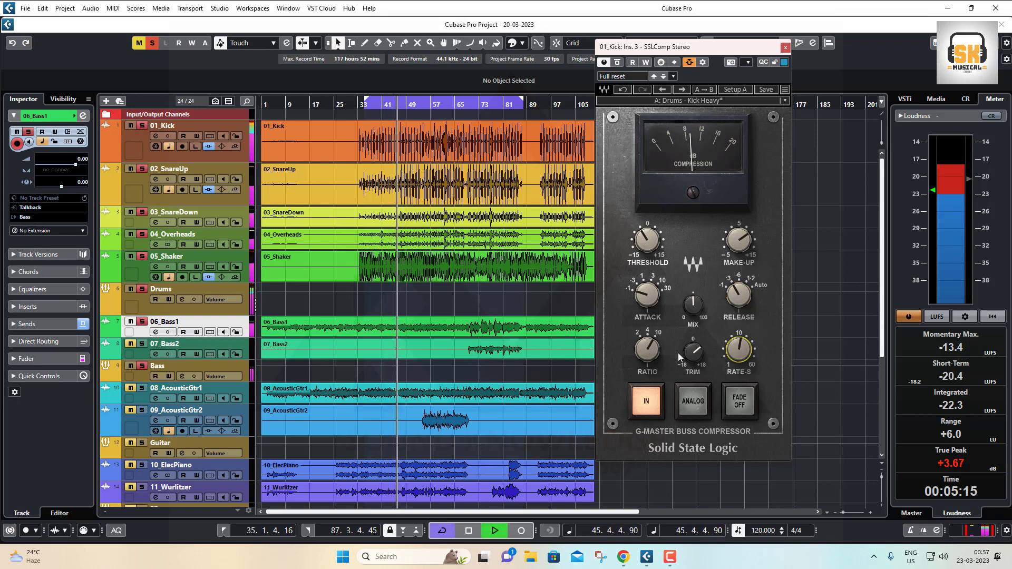
click(695, 357)
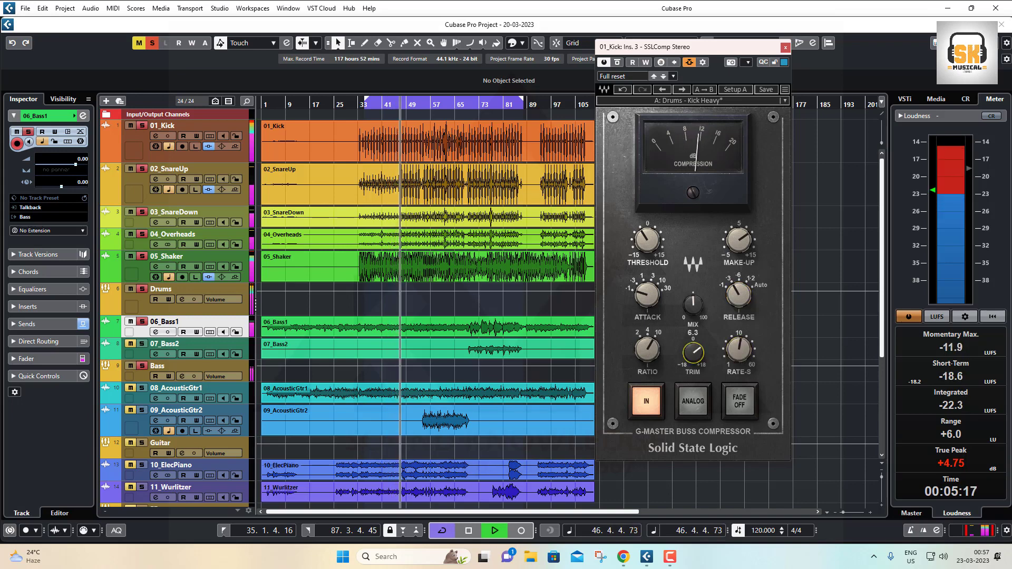
drag(648, 241, 644, 246)
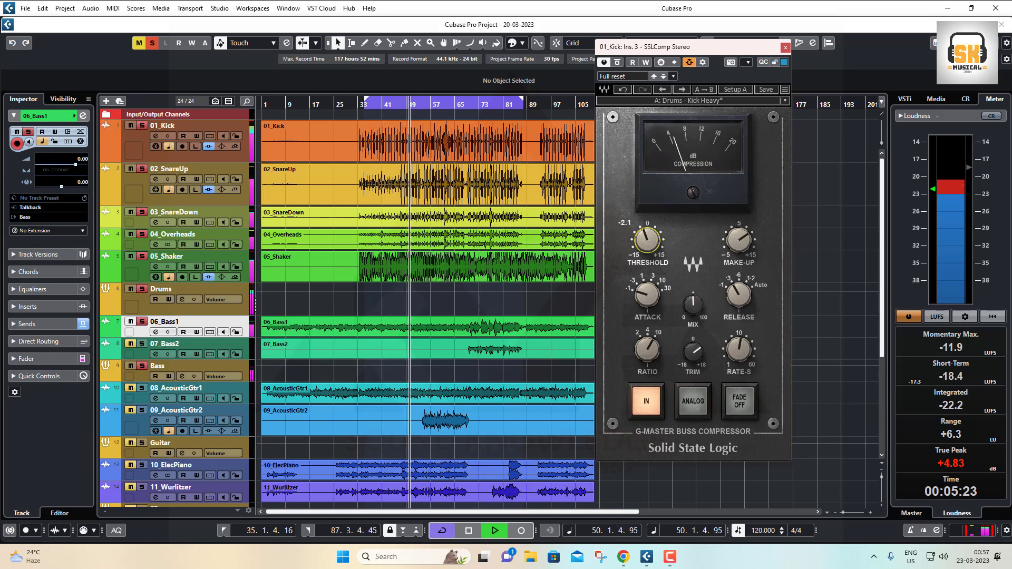
- Add 07_Bass2 as a second side-chain source of the kick compressor and switch its send to pre-fader
click(689, 62)
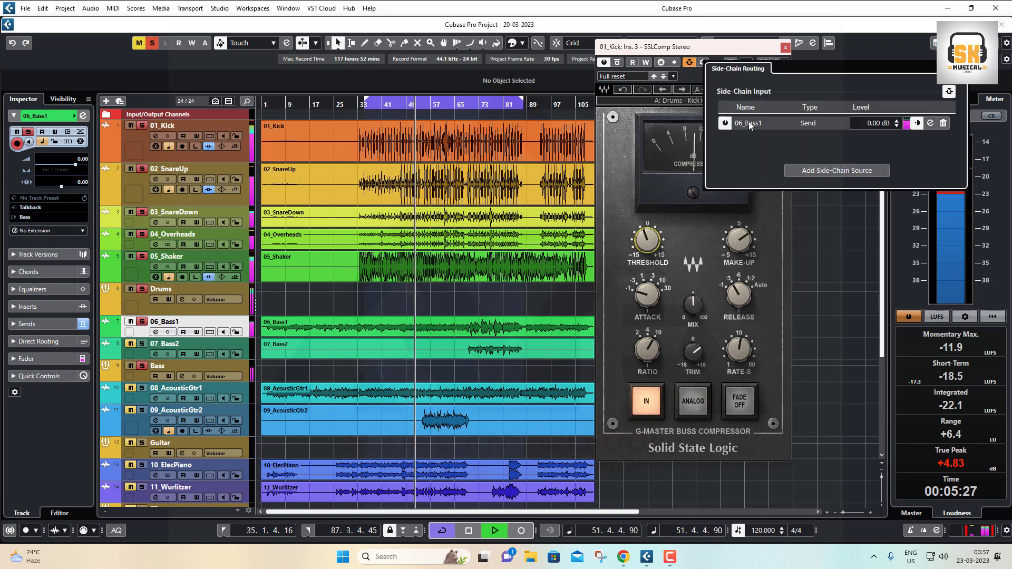
click(825, 172)
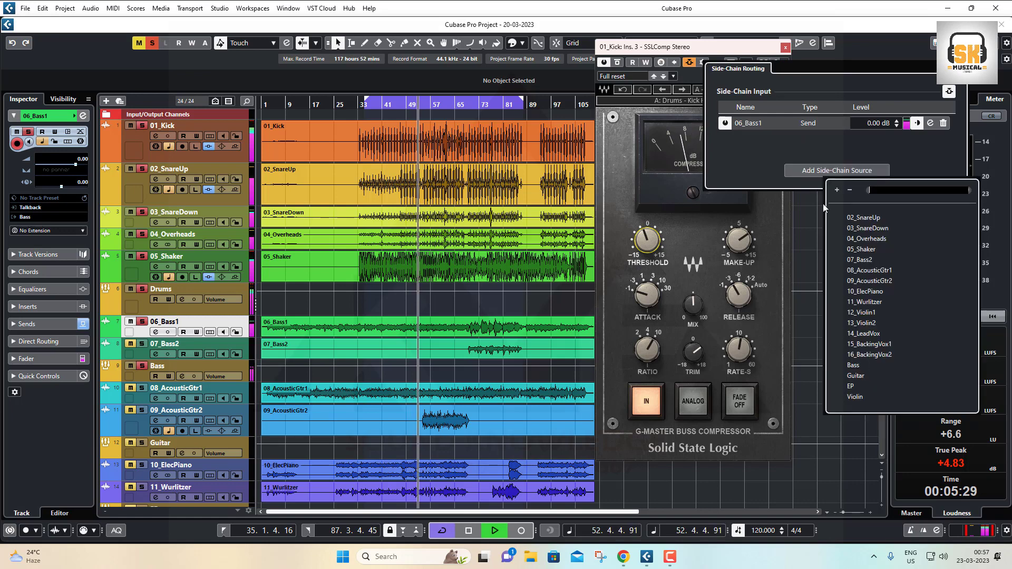
click(860, 260)
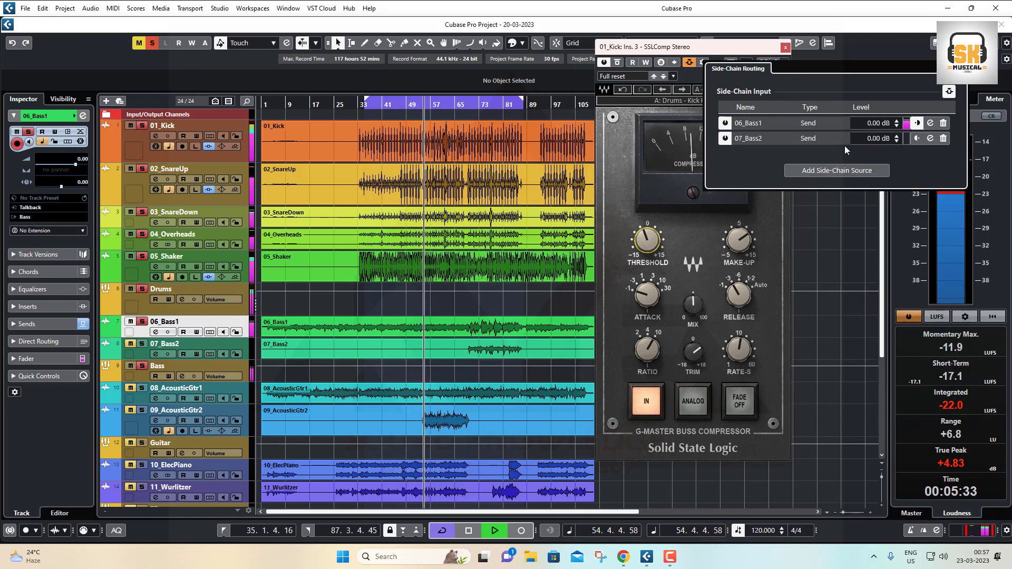
click(918, 138)
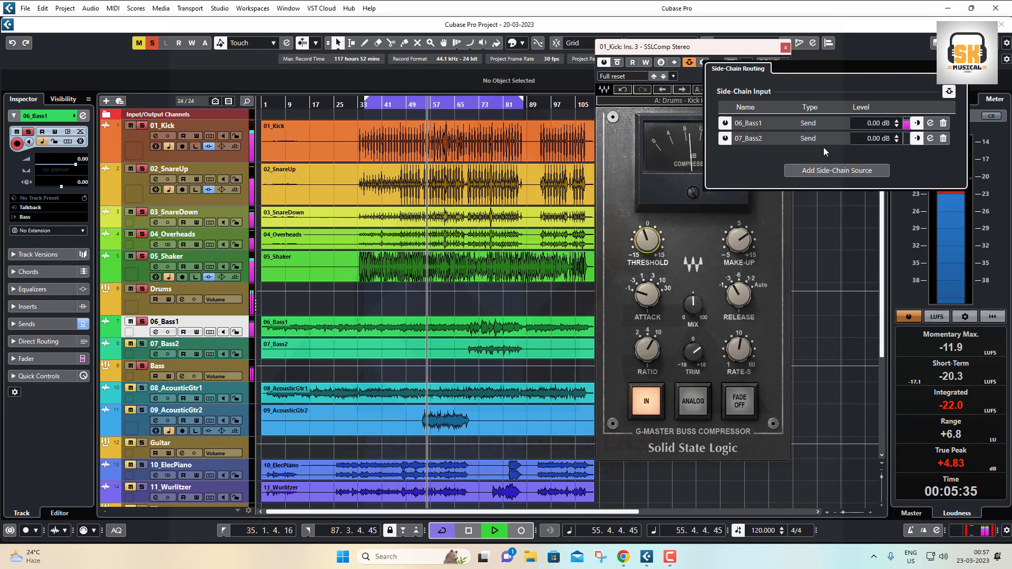
click(949, 91)
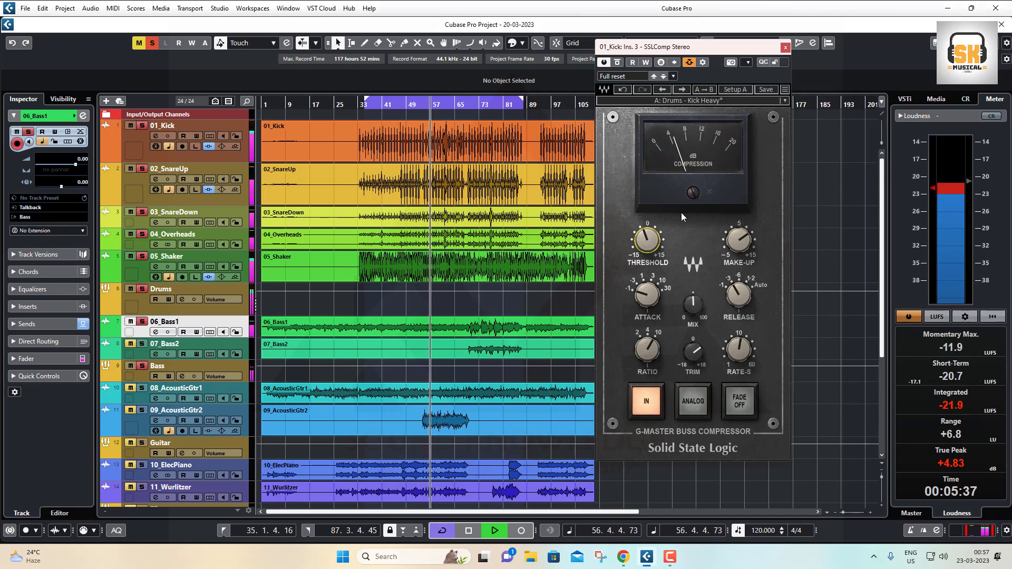
- Try the kick compressor's attack at .3 ms, listen, and turn it back down
click(647, 306)
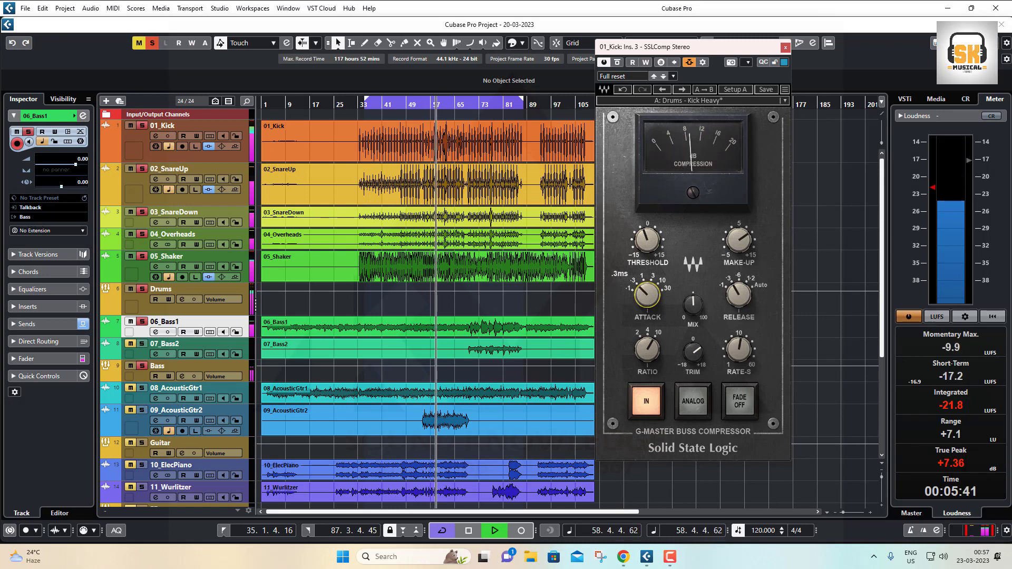
drag(643, 300, 643, 311)
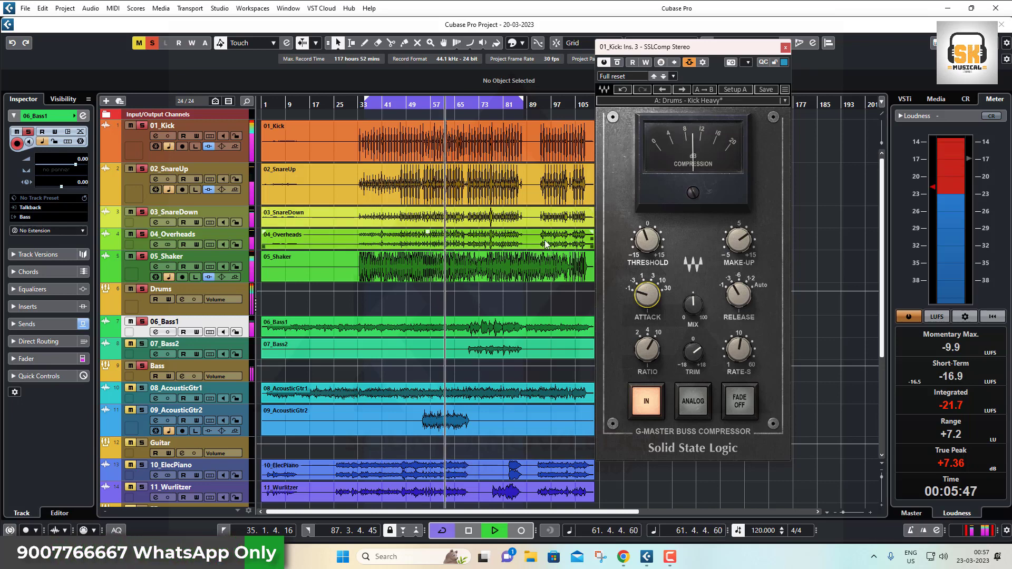
- Compare the kick compression with side-chaining off and on, and review the side-chain routing of both bass sources
click(688, 64)
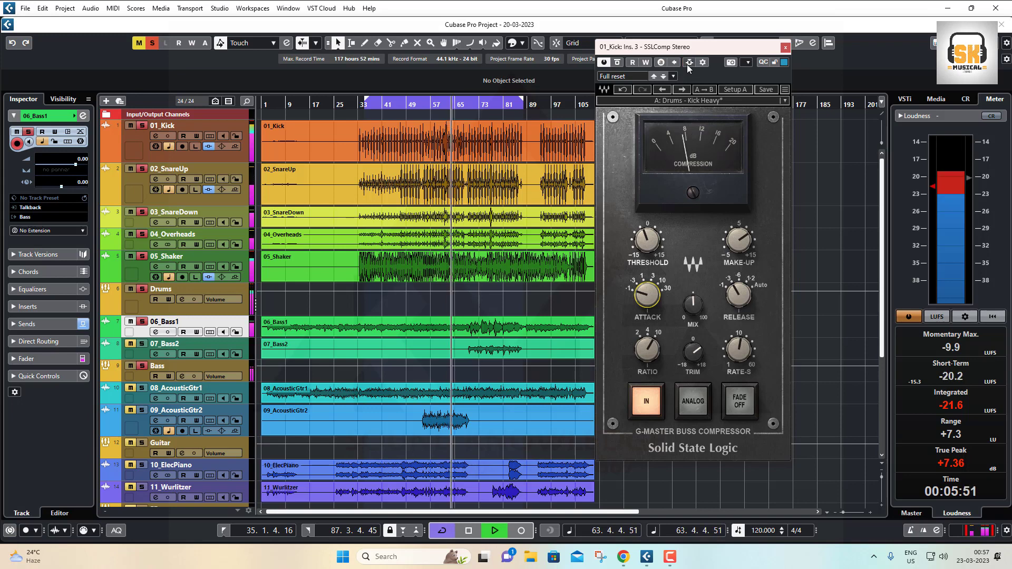
click(688, 62)
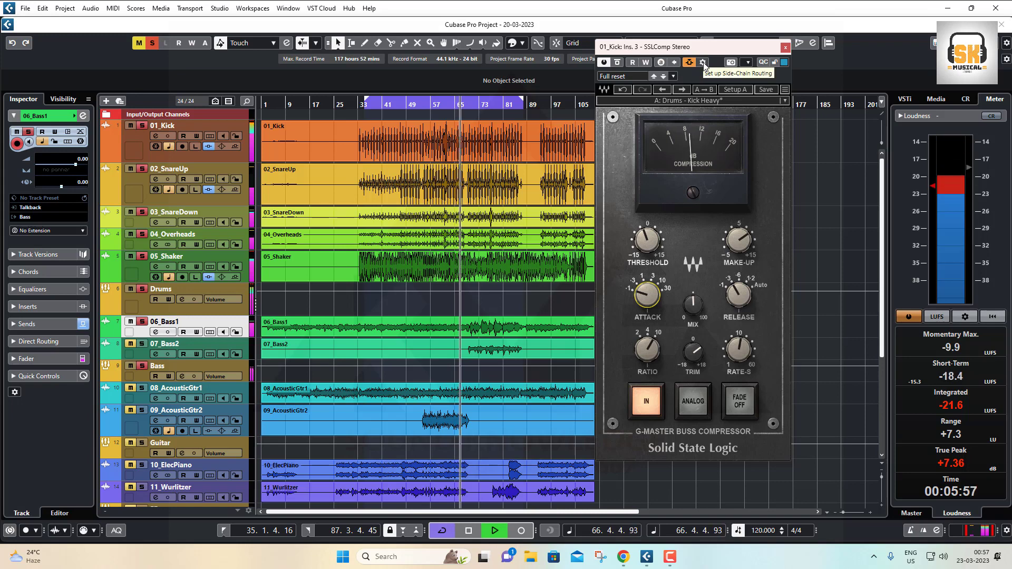
click(703, 63)
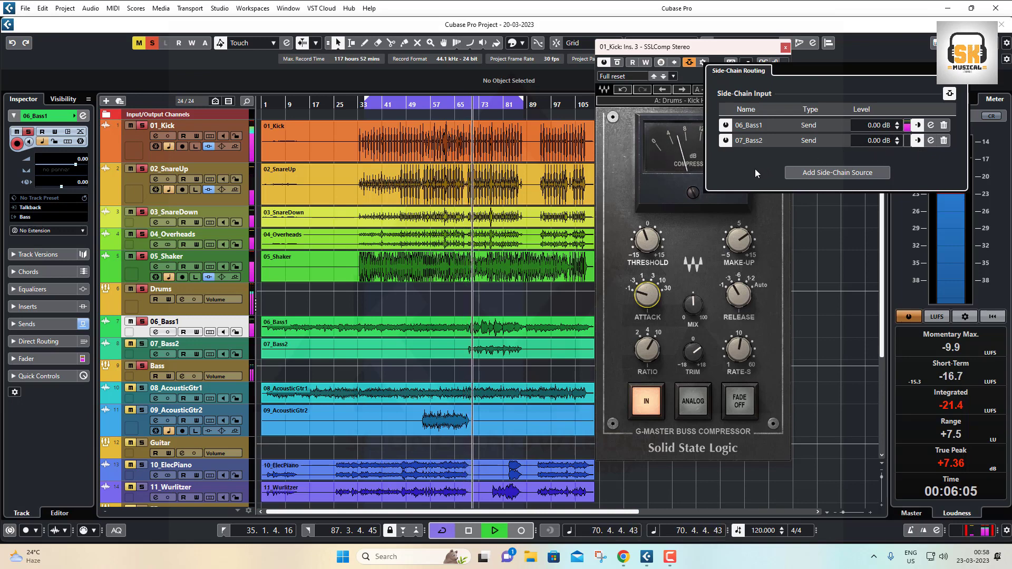
click(138, 345)
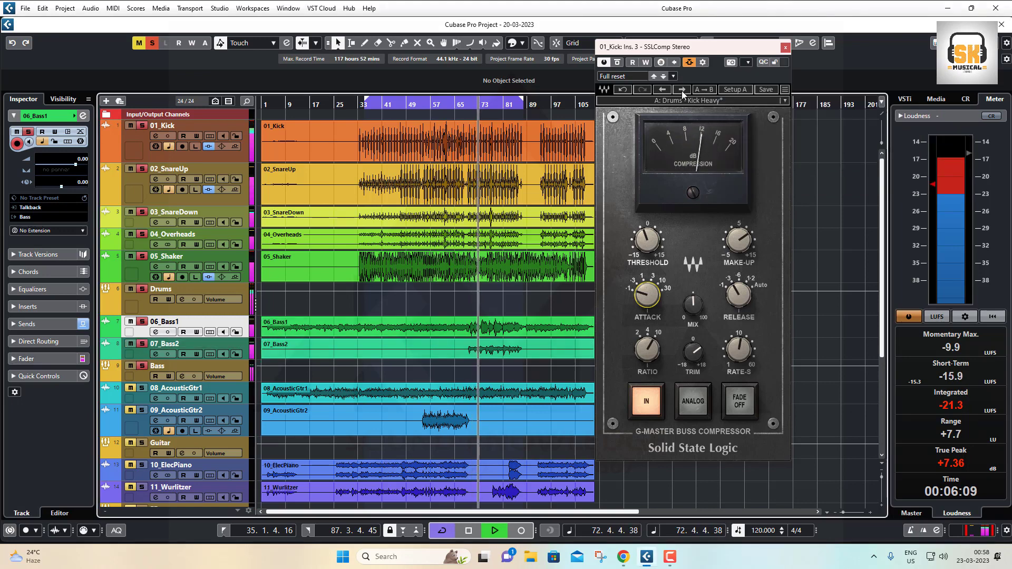
click(689, 62)
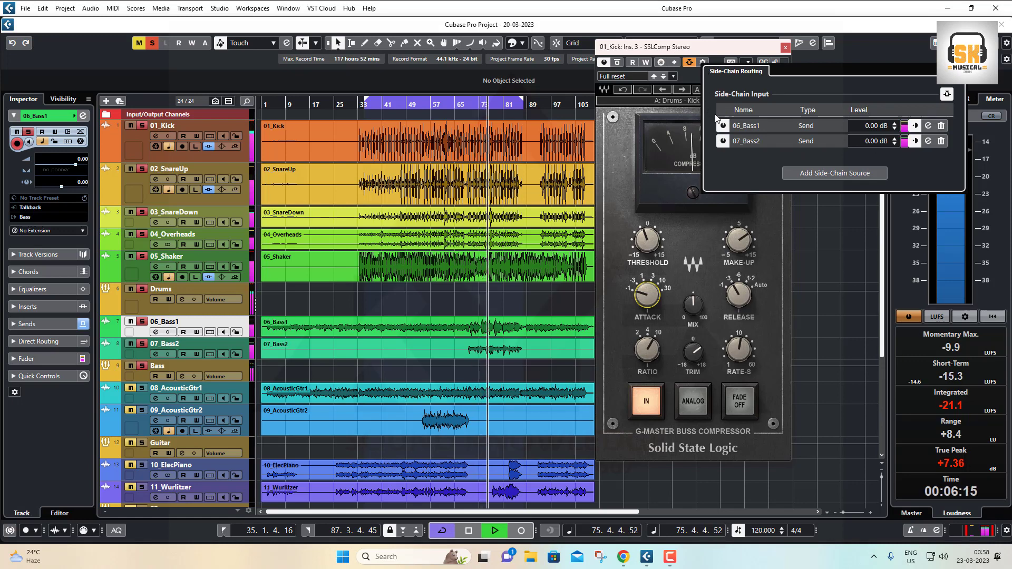
- Select 01_Kick, raise its compressor's make-up, set release to .6 s, trim to 6.0 and mix to 63.1, and stop playback
click(131, 147)
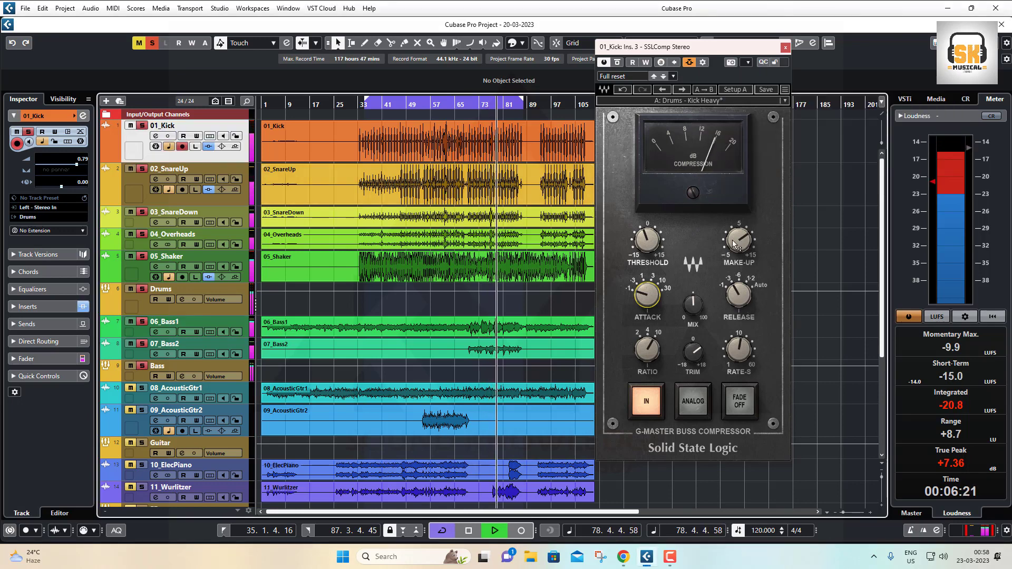
drag(737, 241, 737, 229)
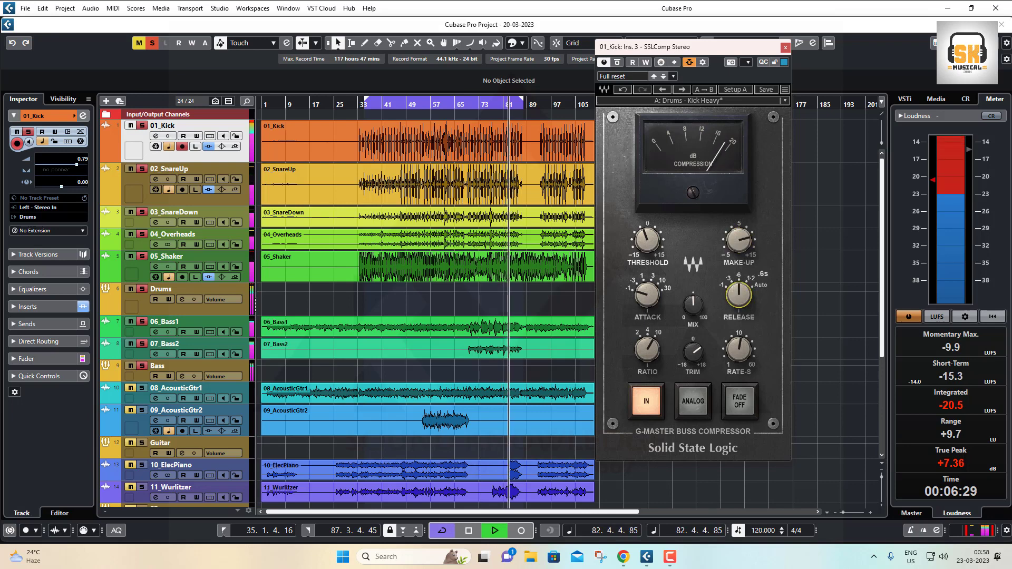
click(692, 353)
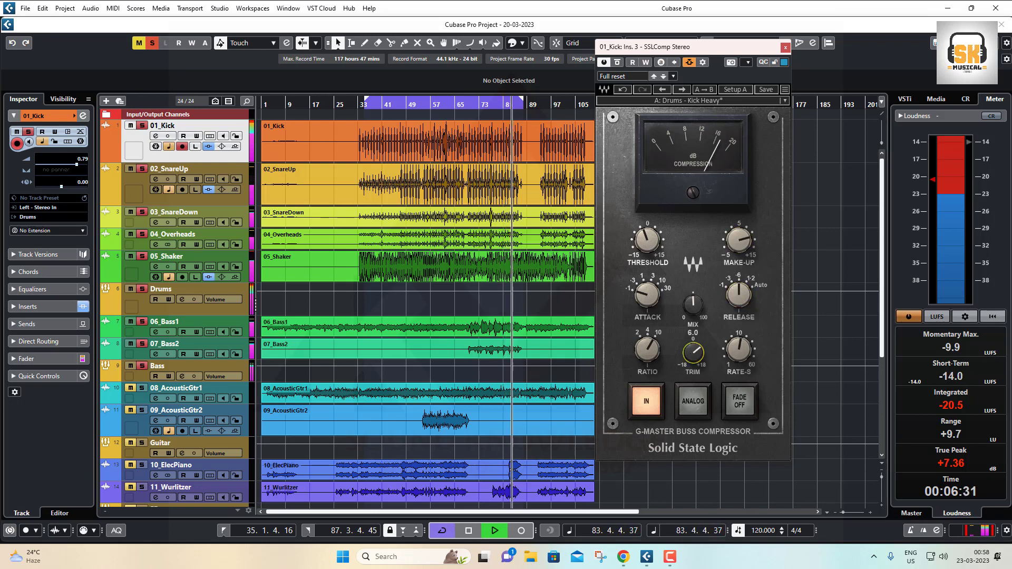
drag(693, 306, 693, 298)
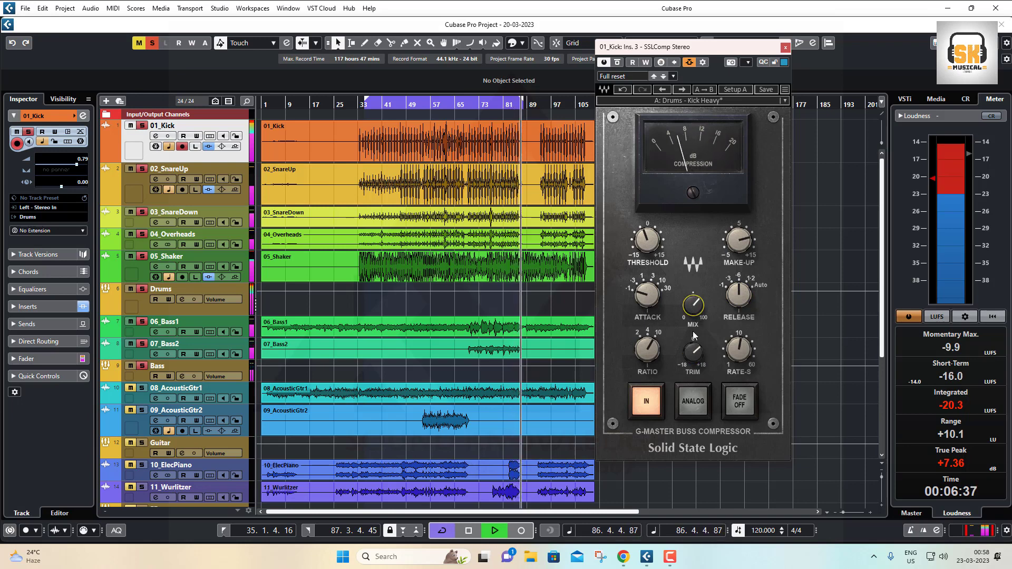
mouse_move(694, 318)
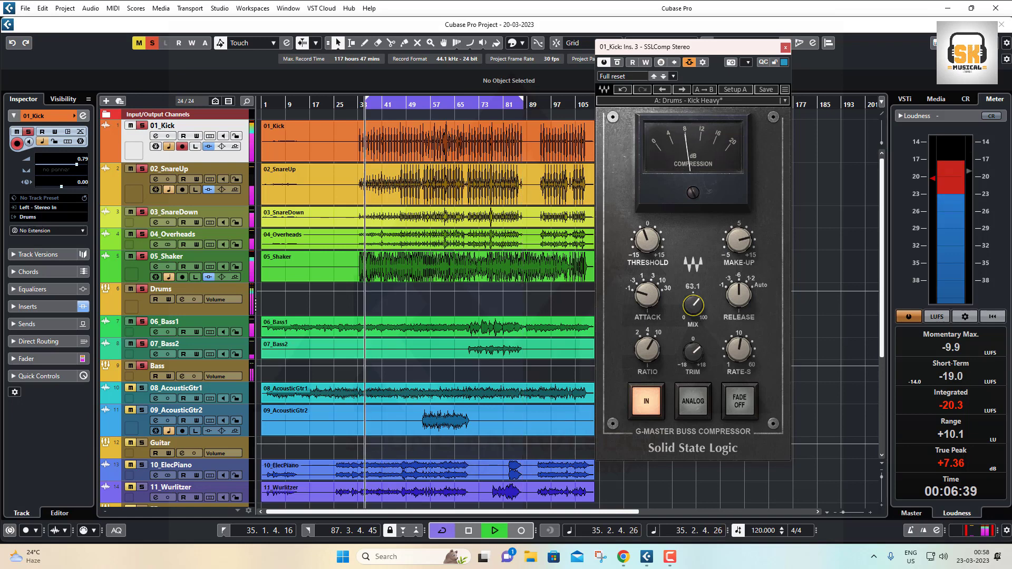
mouse_move(694, 358)
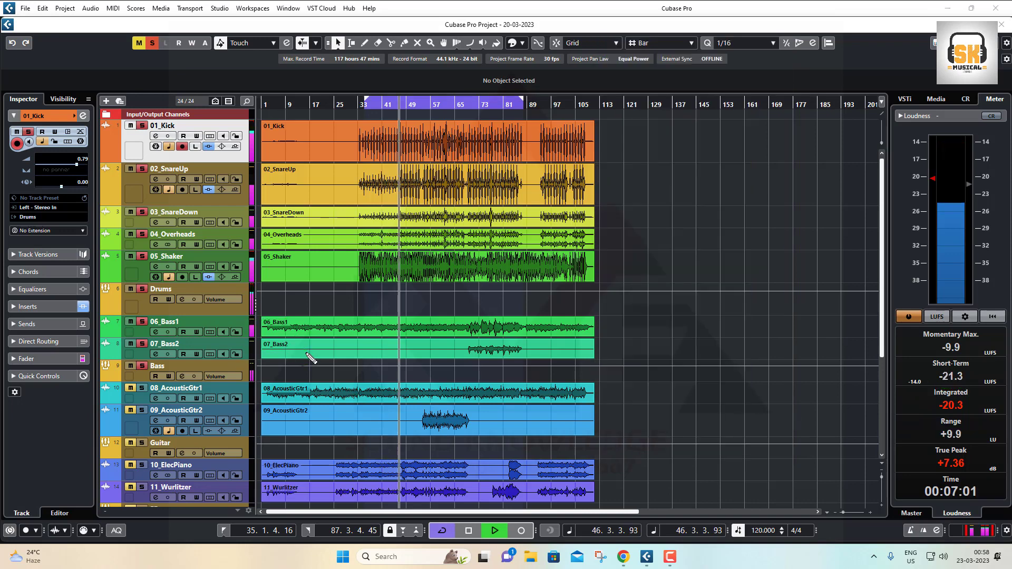
key(space)
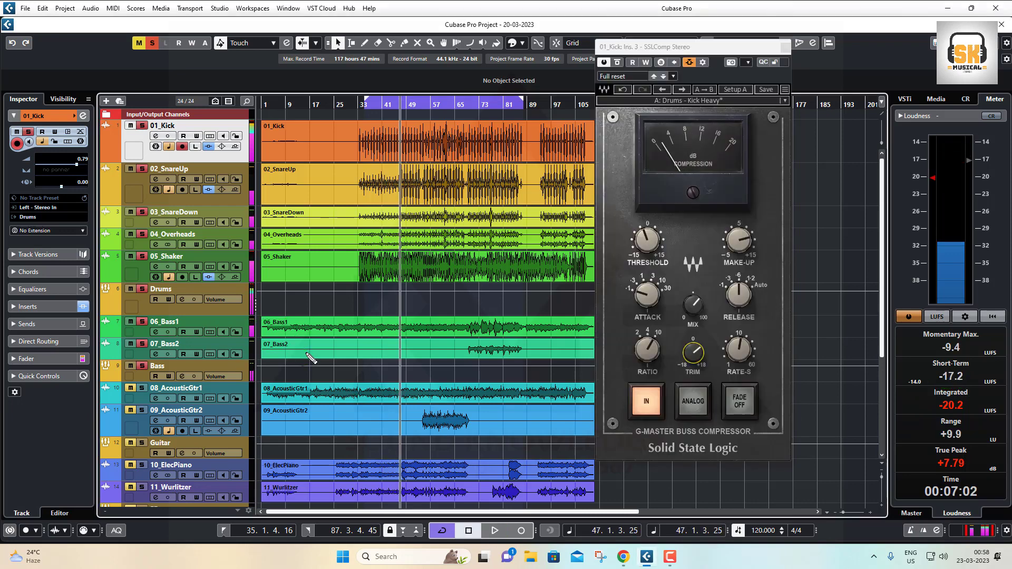
drag(685, 46, 307, 78)
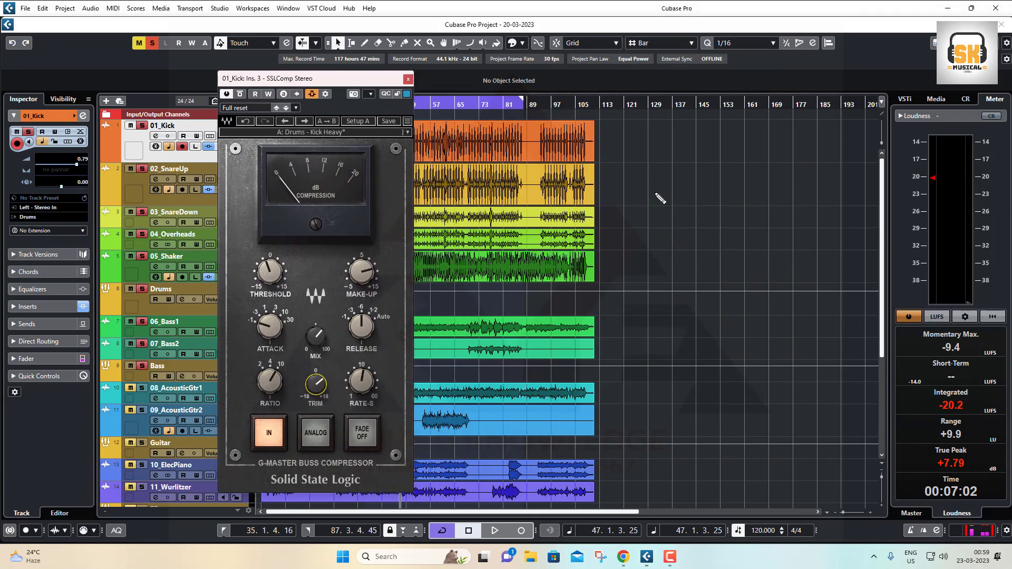
drag(672, 173, 675, 189)
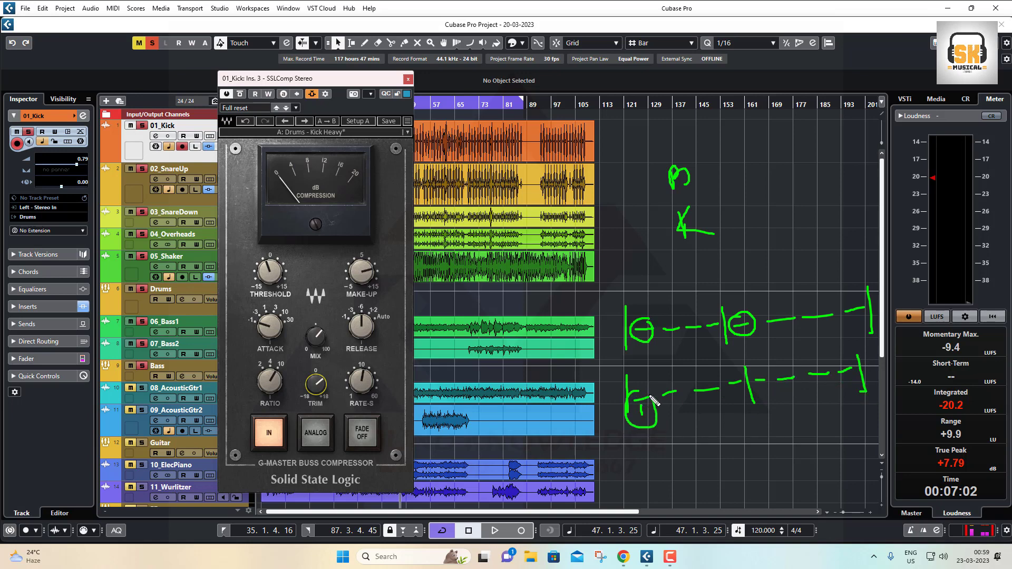
drag(641, 400, 641, 345)
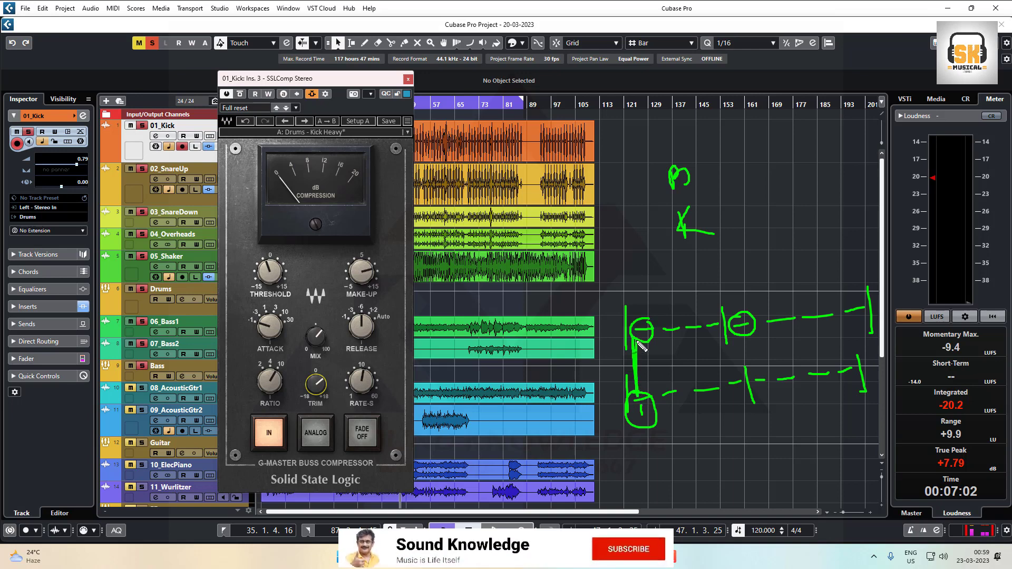
drag(643, 288, 656, 311)
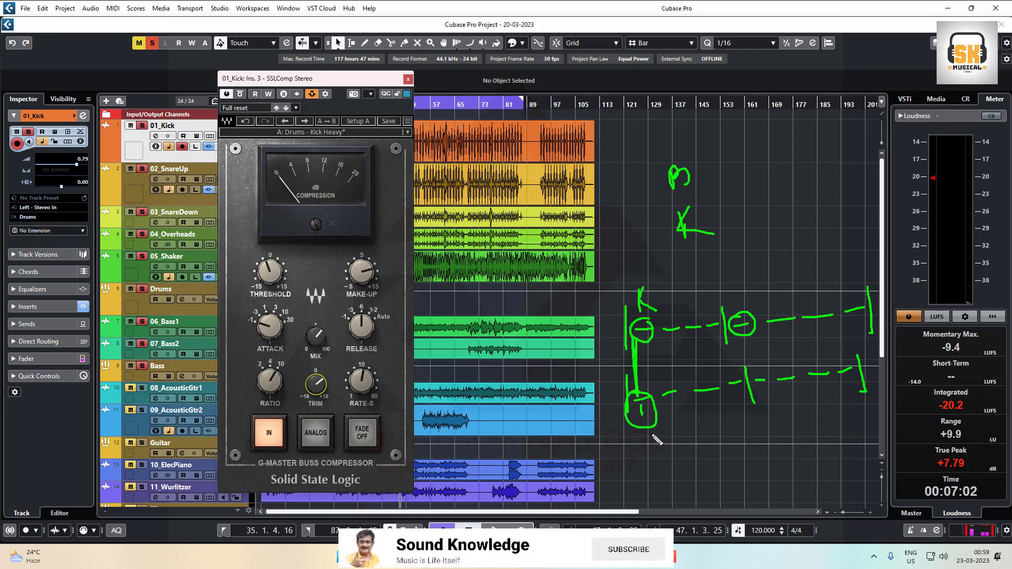
drag(652, 432, 654, 450)
drag(652, 432, 663, 448)
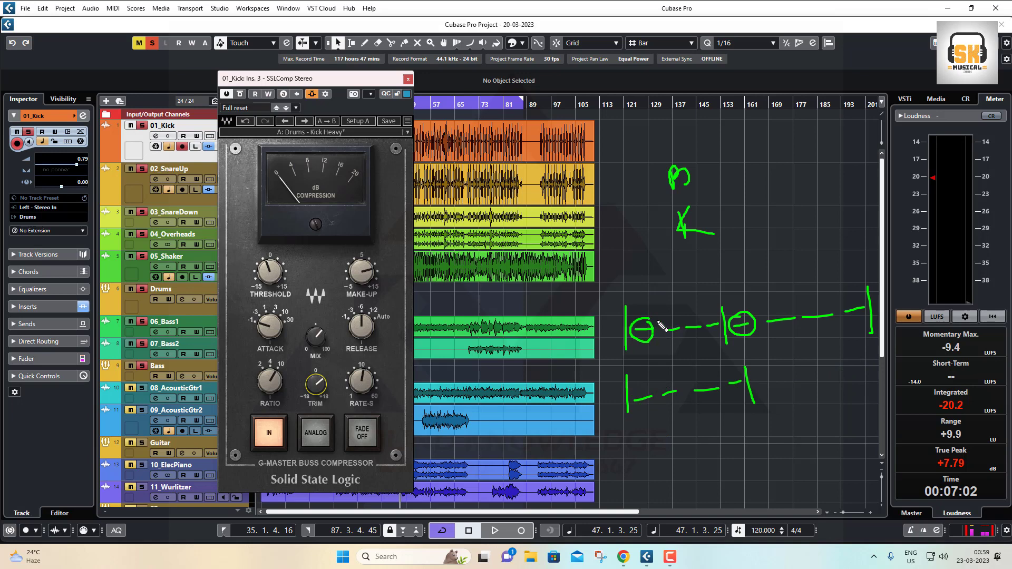
mouse_move(636, 306)
mouse_down()
mouse_move(667, 269)
mouse_move(671, 281)
mouse_up()
drag(638, 382, 660, 356)
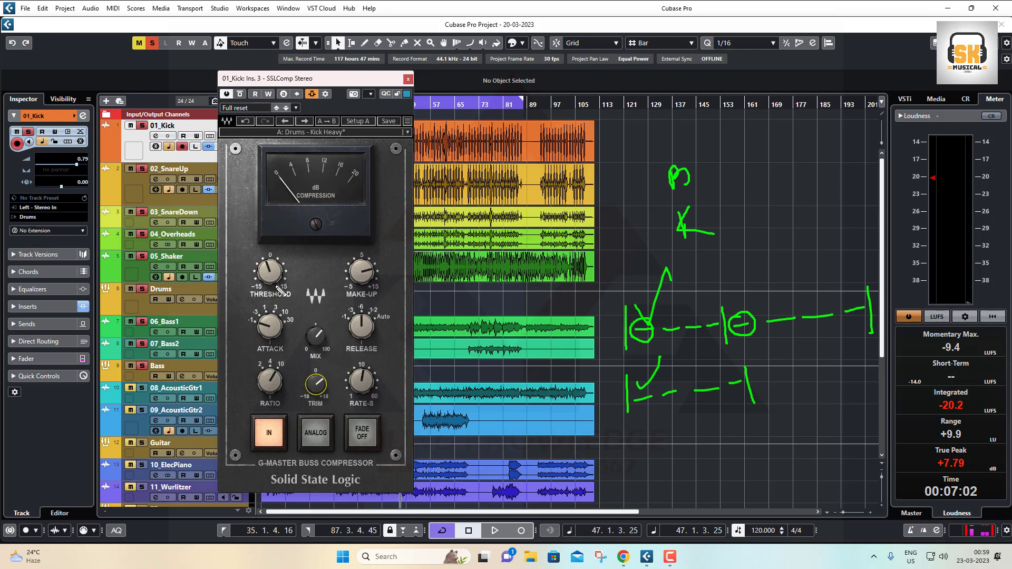
drag(248, 304, 369, 300)
mouse_move(248, 361)
mouse_down()
mouse_move(307, 348)
mouse_move(345, 358)
mouse_move(426, 353)
mouse_up()
mouse_move(257, 414)
mouse_down()
mouse_move(291, 412)
mouse_move(340, 378)
mouse_move(390, 383)
mouse_up()
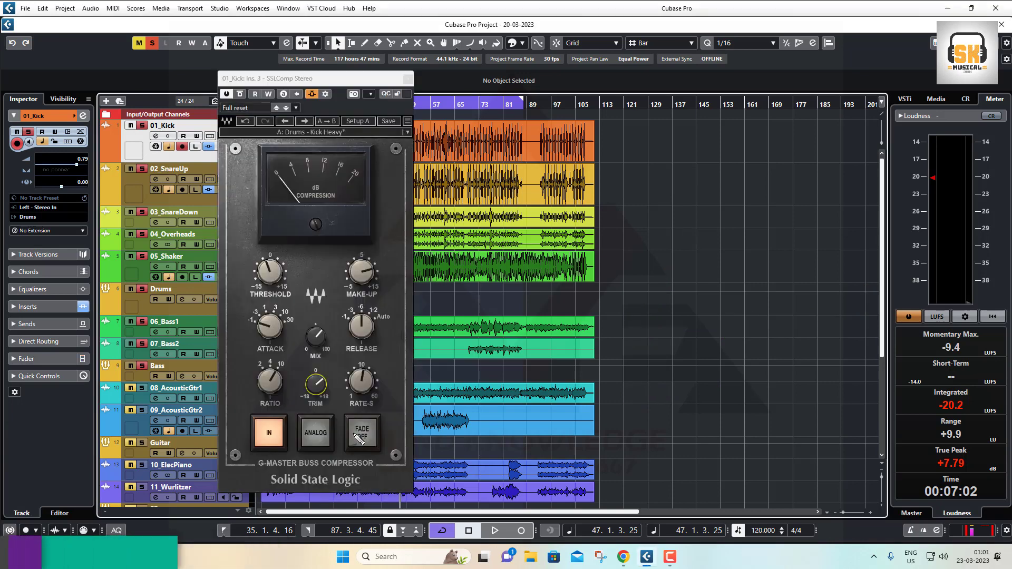
- Lower the kick compressor's trim to about 4.9 and move its window clear of the track events
click(316, 385)
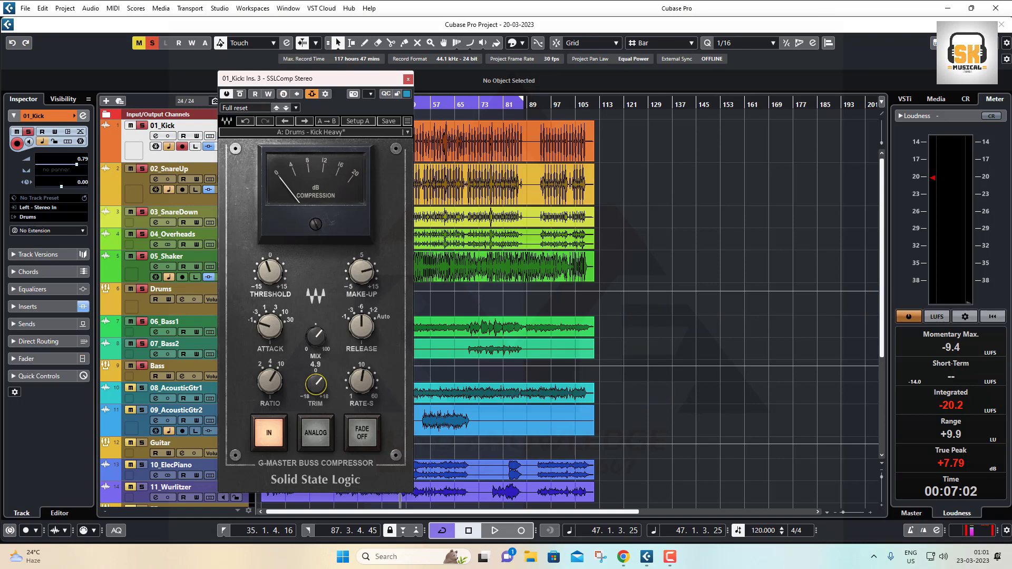
drag(317, 385, 314, 387)
drag(308, 80, 705, 96)
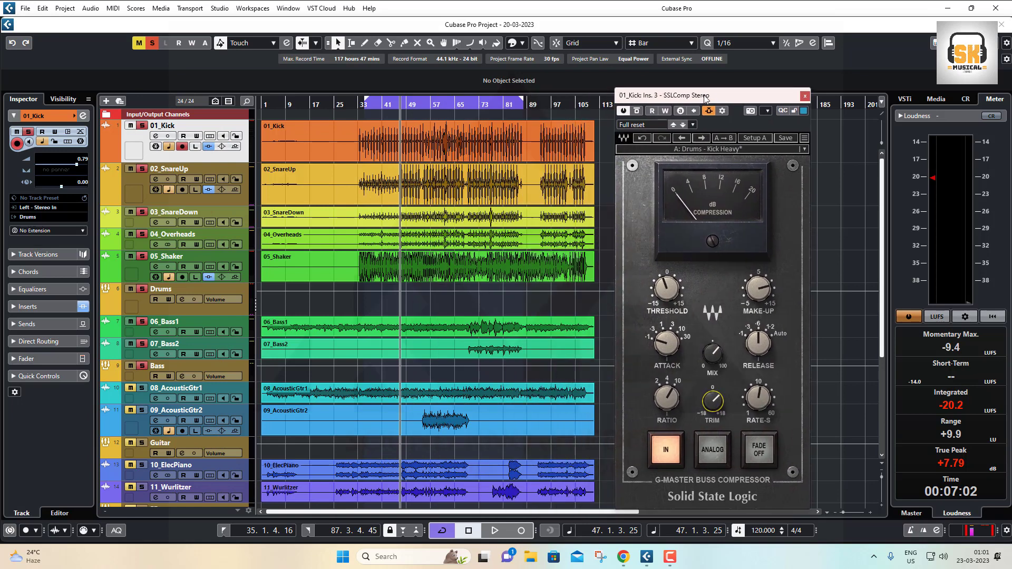
- Play the mix, try the kick compressor's attack at 30 ms, turn it back down to .1 ms, and stop playback
key(space)
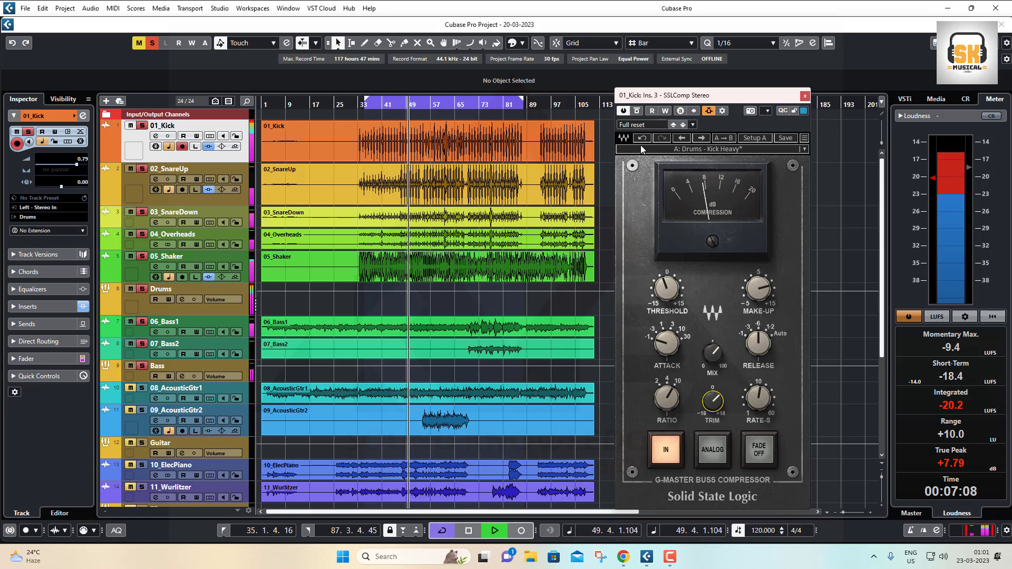
click(661, 342)
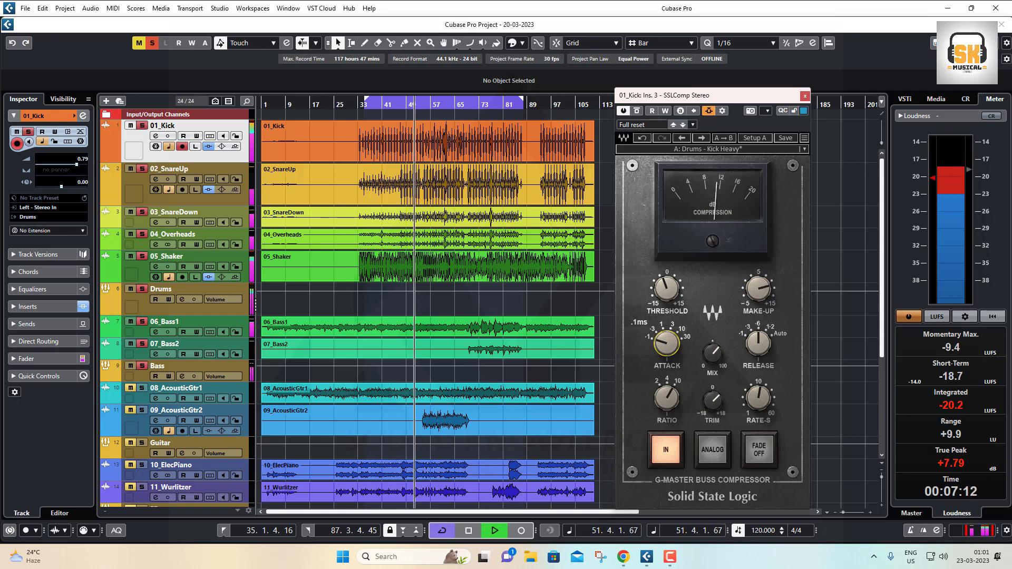
drag(661, 343, 661, 322)
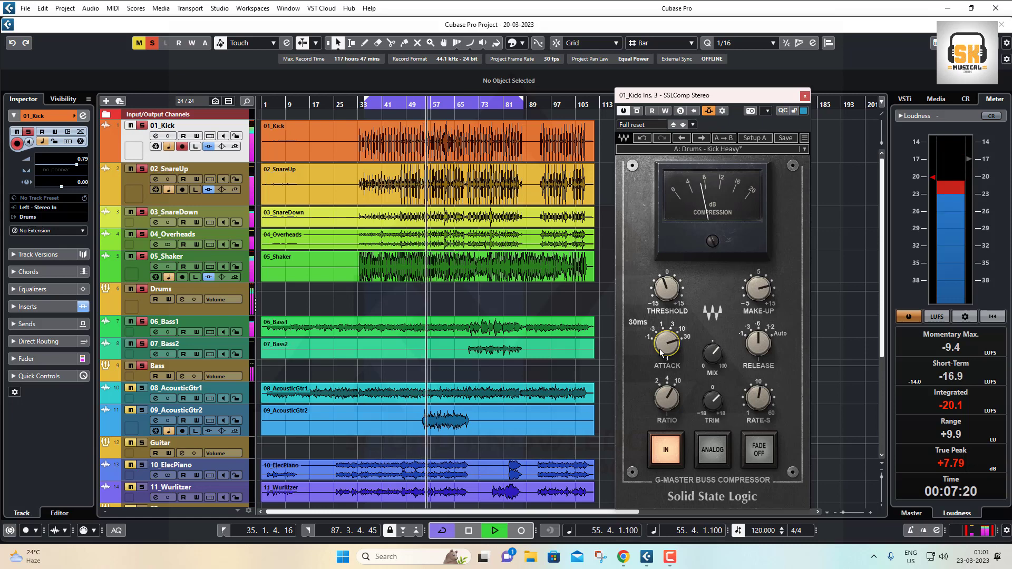
drag(661, 352, 666, 353)
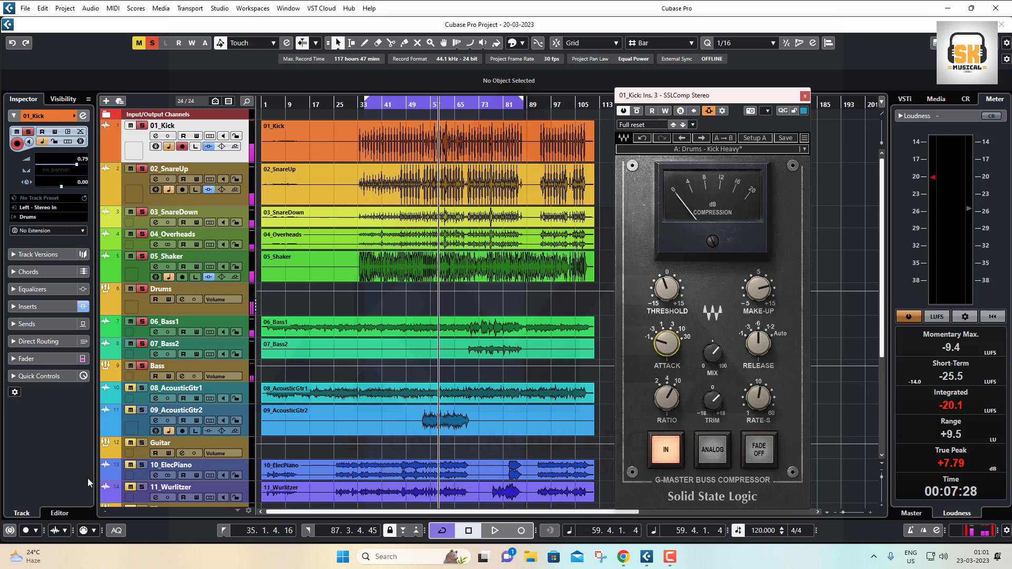
- Solo 08_AcousticGtr1 and 09_AcousticGtr2, and open the channel settings of 08_AcousticGtr1
click(141, 389)
click(141, 411)
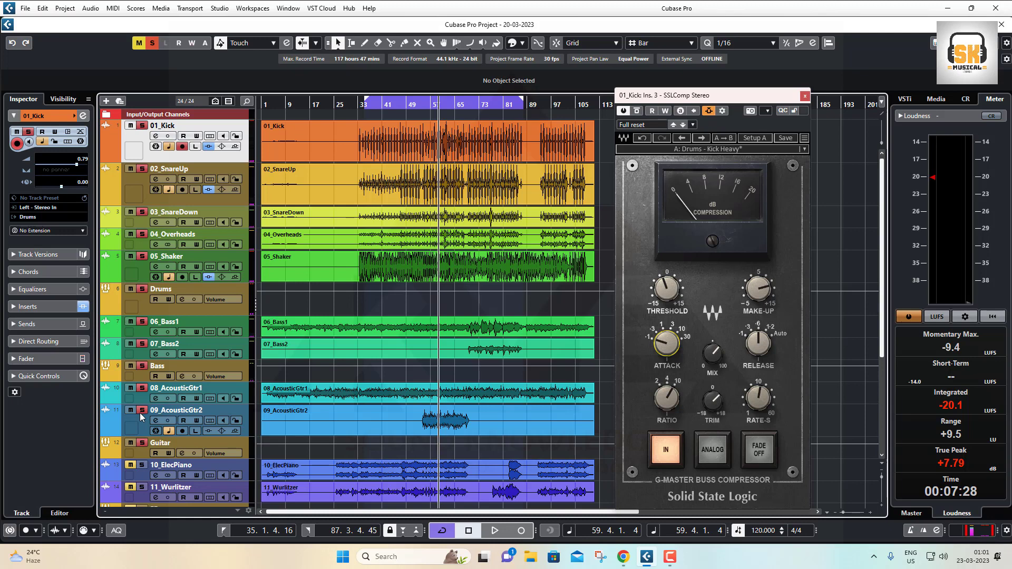
click(246, 393)
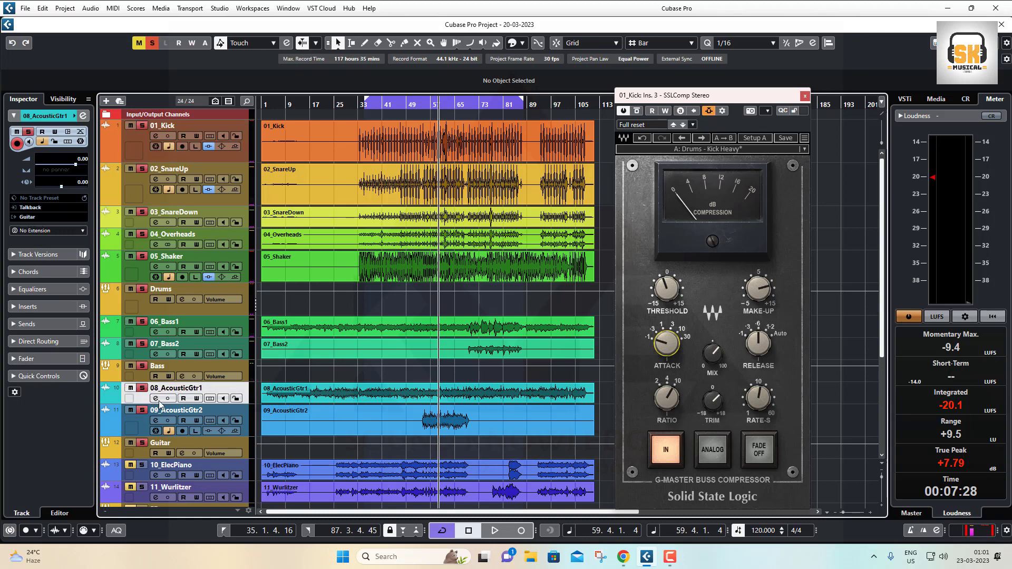
click(156, 399)
- Search the first insert slot's effects for "comp" and "blac", and clear the search
click(229, 158)
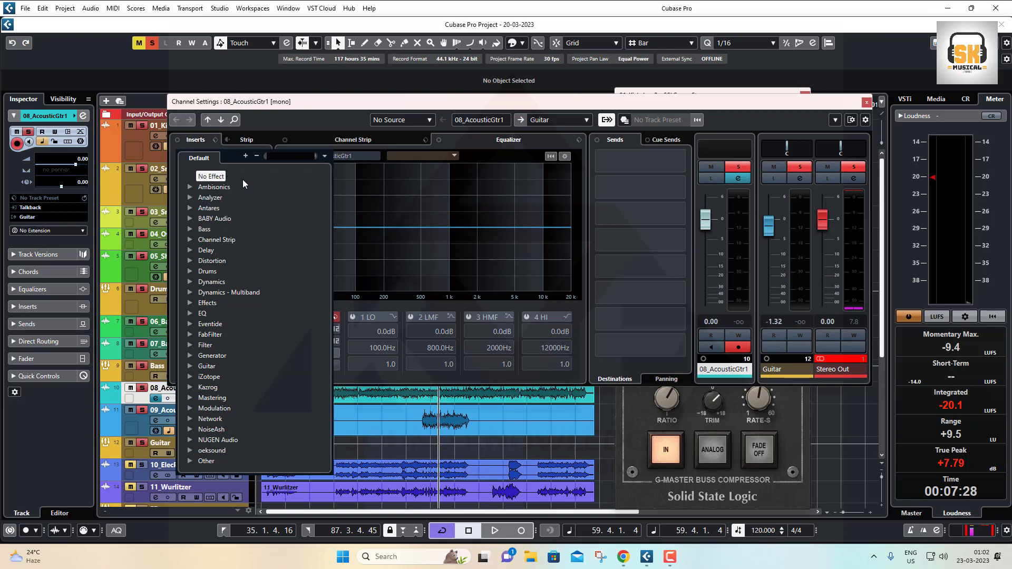
text(comp)
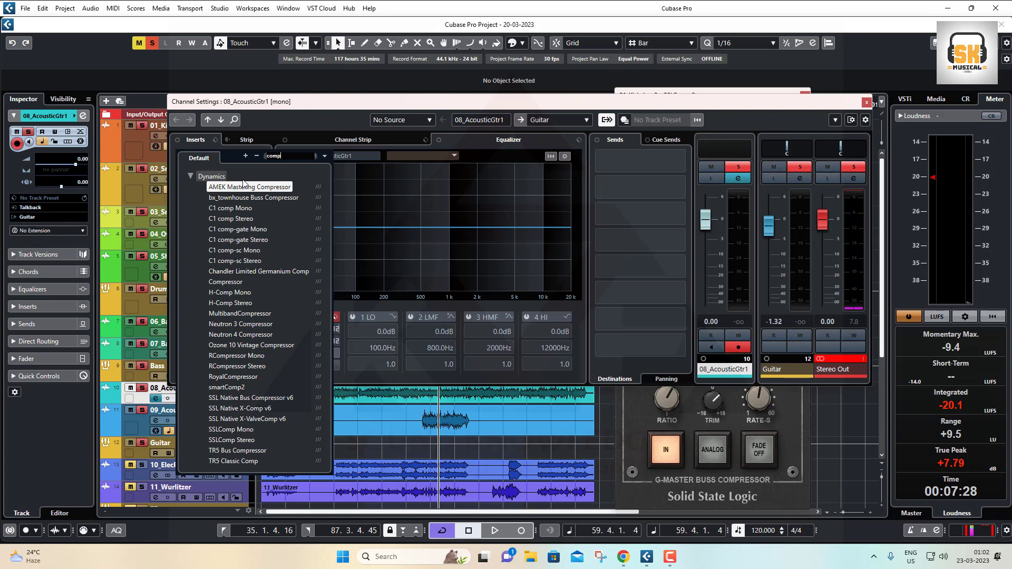
key(BackSpace)
key(BackSpace)
key(BackSpace)
key(BackSpace)
text(blac)
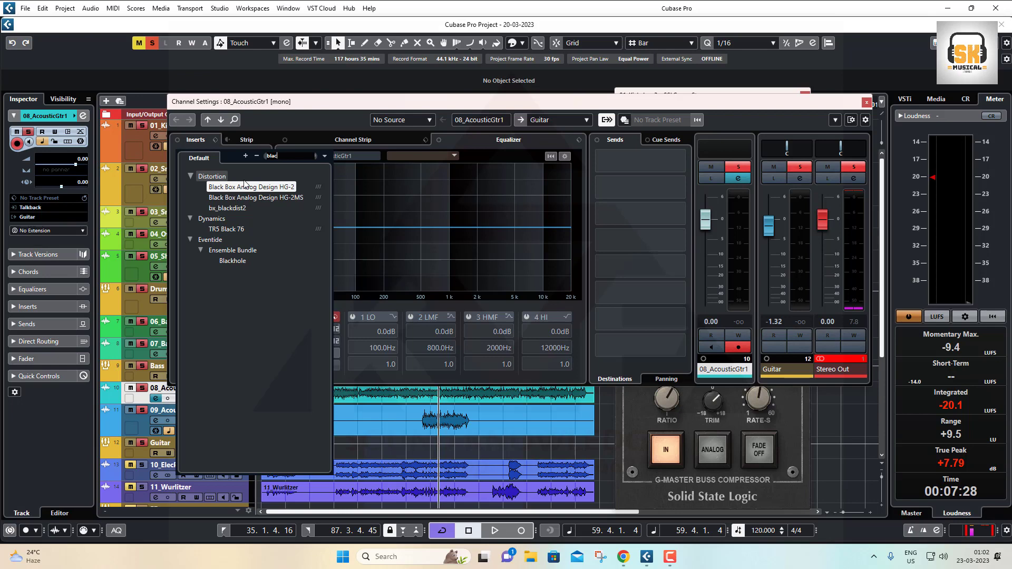
key(BackSpace)
key(BackSpace)
key(BackSpace)
key(BackSpace)
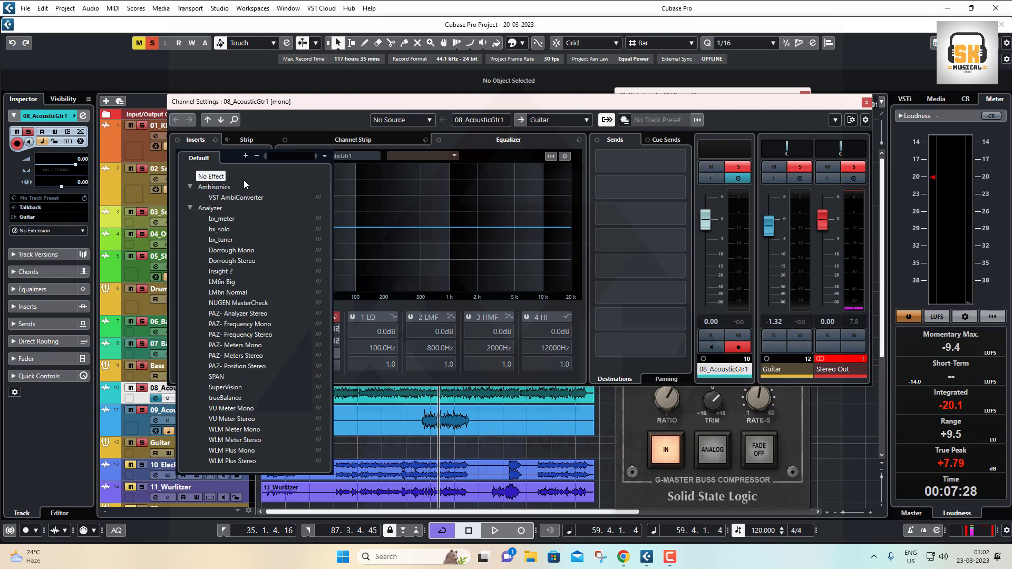
- Search the effect list of 08_AcousticGtr1's first insert slot for compressor plug-ins, and clear the search
text(cc)
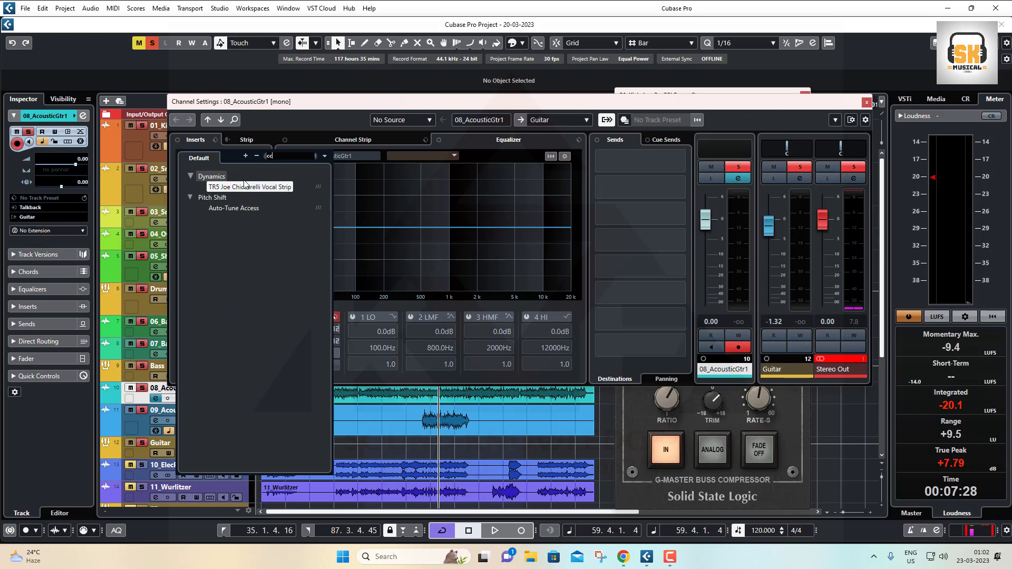
text(ompress)
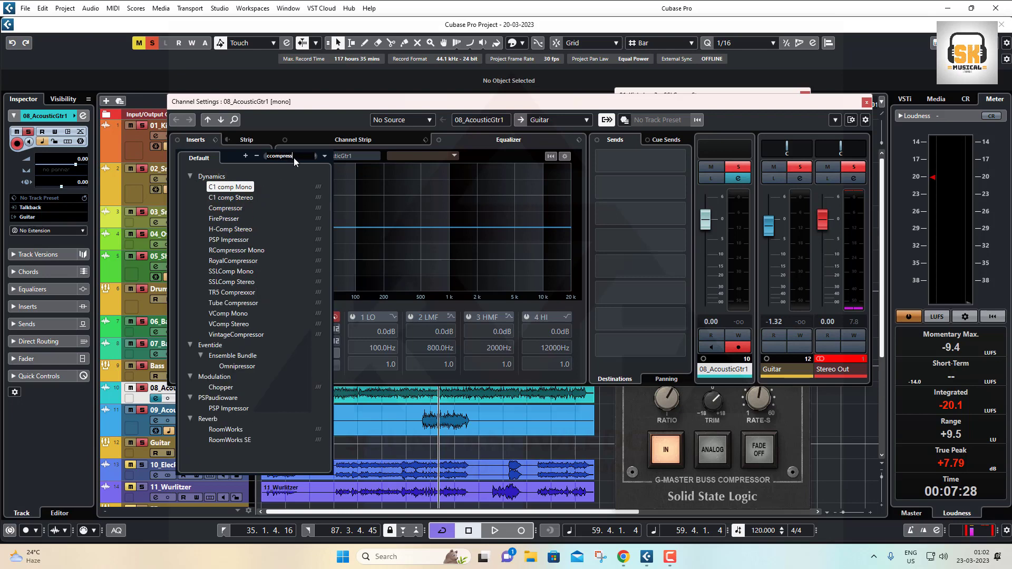
key(BackSpace)
key(BackSpace)
key(BackSpace)
key(BackSpace)
key(BackSpace)
key(BackSpace)
key(BackSpace)
key(BackSpace)
key(BackSpace)
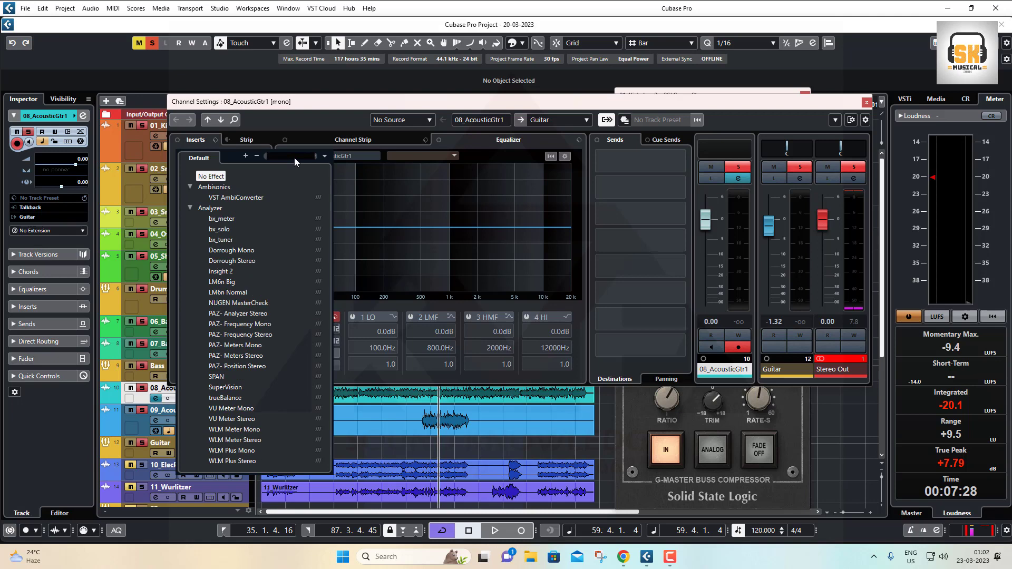
- Search the insert effect list for guitar plug-ins and clear the search
text(guitar)
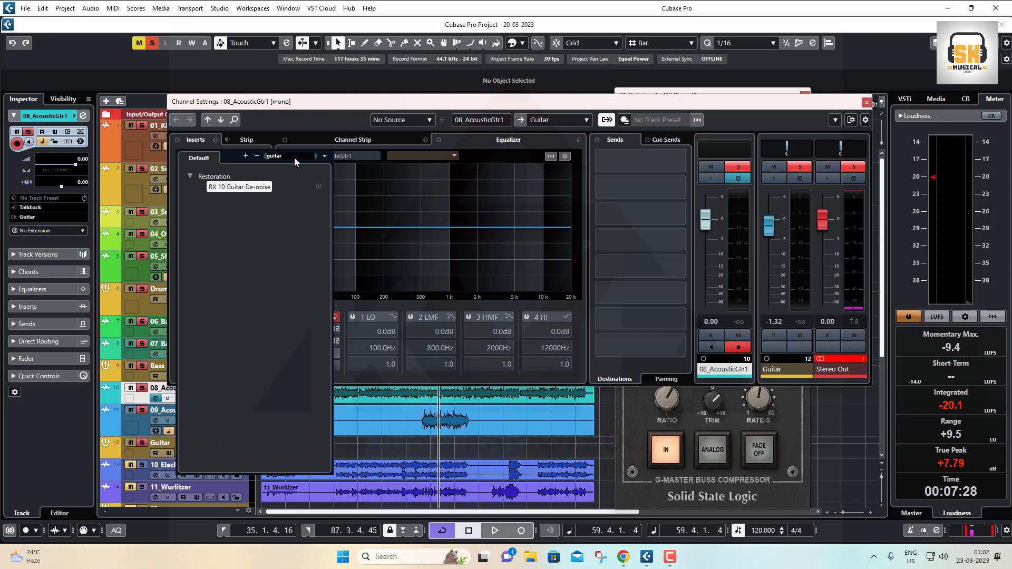
key(BackSpace)
key(BackSpace)
key(BackSpace)
key(BackSpace)
key(BackSpace)
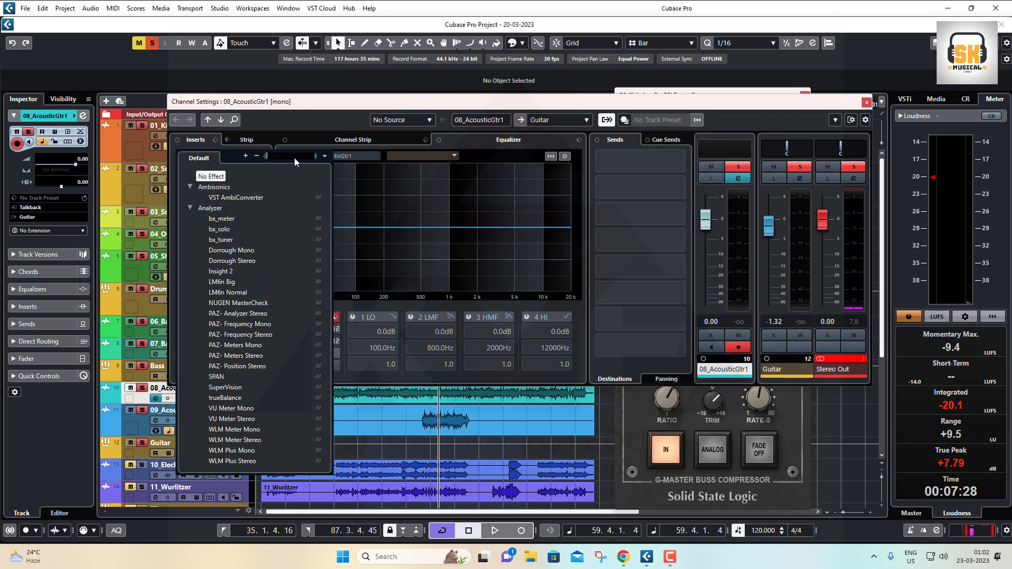
- Find the compressors in the effect list and load SSLComp Mono in the first insert slot of 08_AcousticGtr1
text(comp)
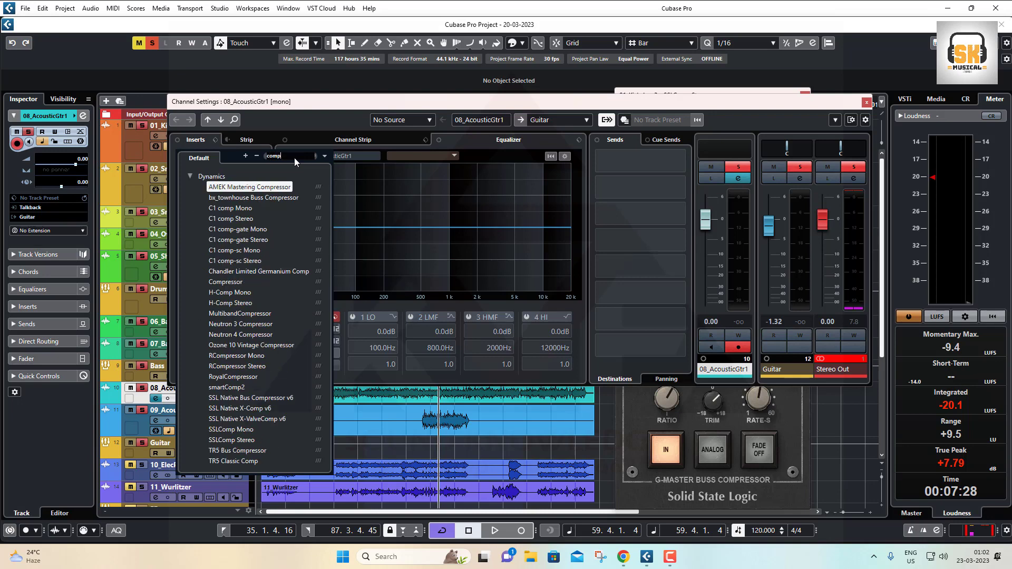
text(esso)
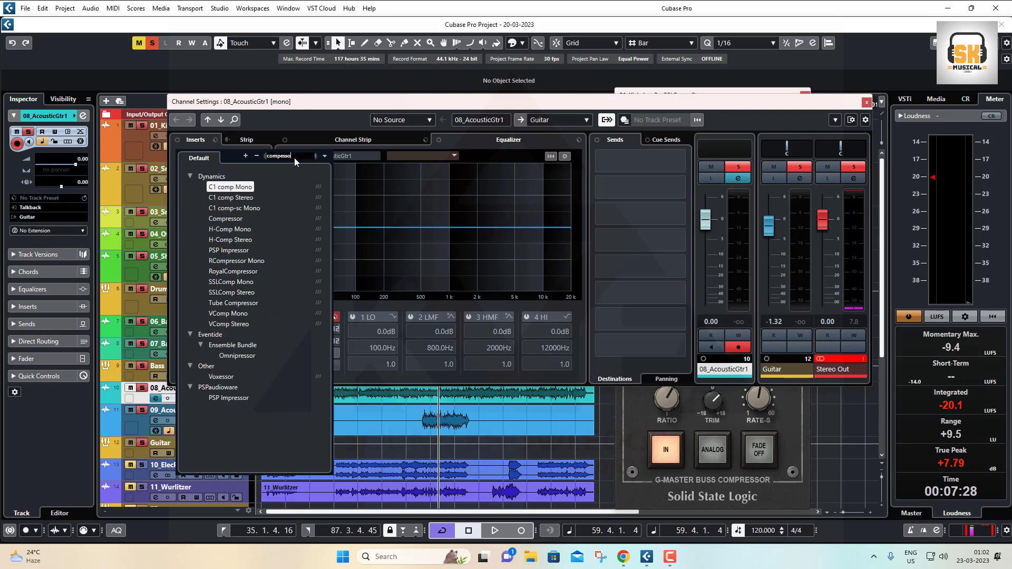
click(233, 282)
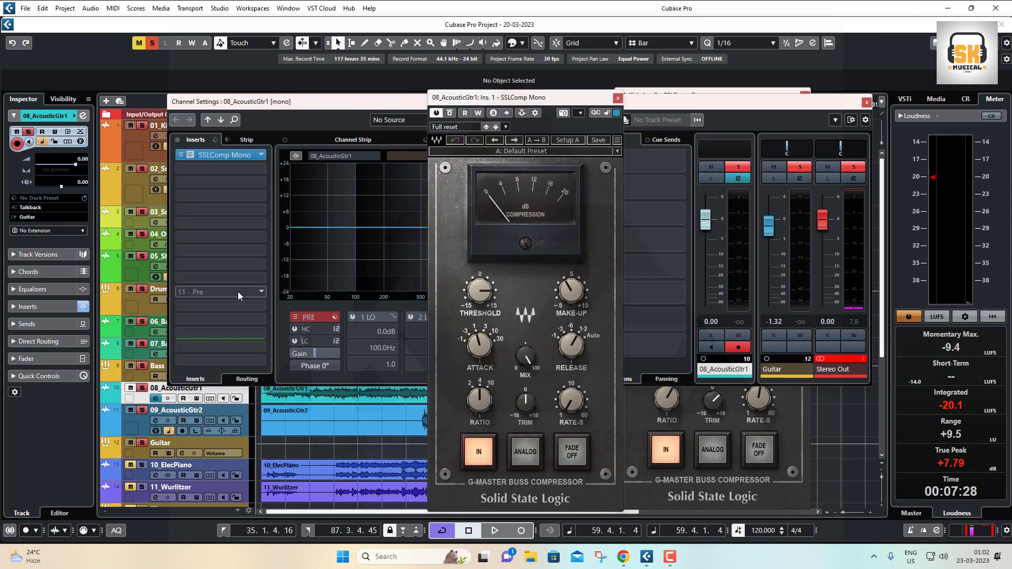
- Look through the factory presets of SSLComp Mono and close the plug-in window
click(528, 153)
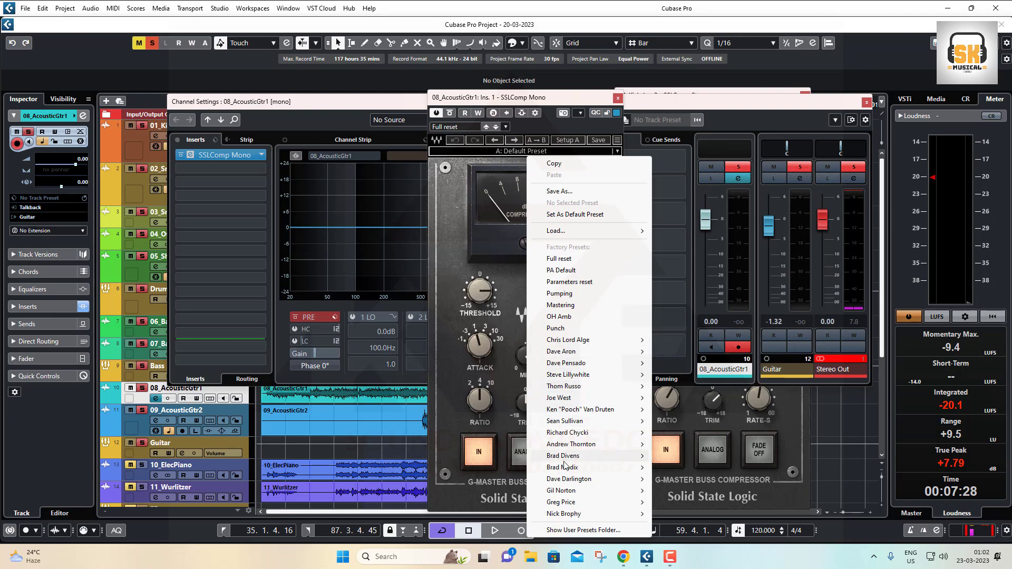
mouse_move(564, 468)
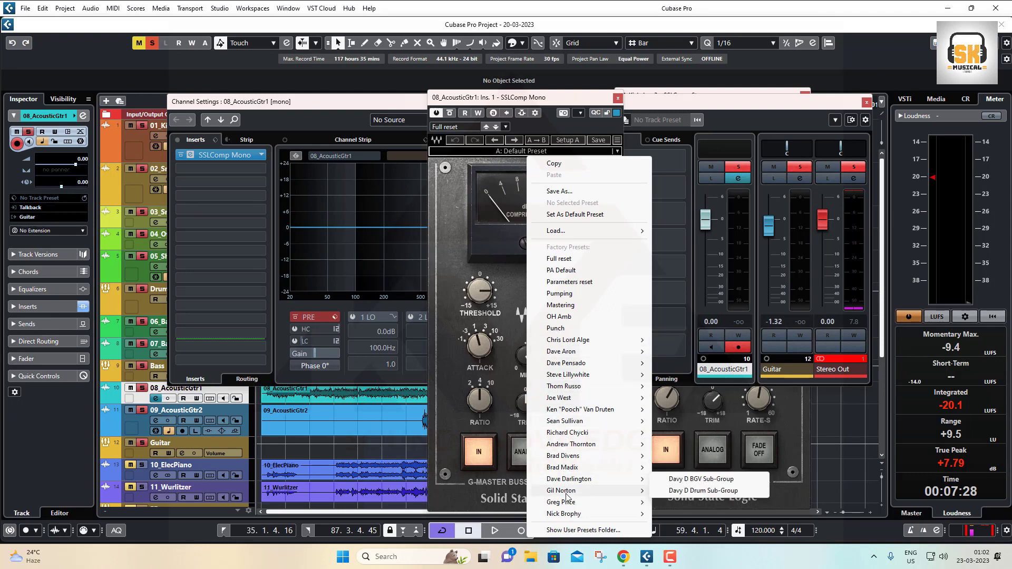
mouse_move(566, 492)
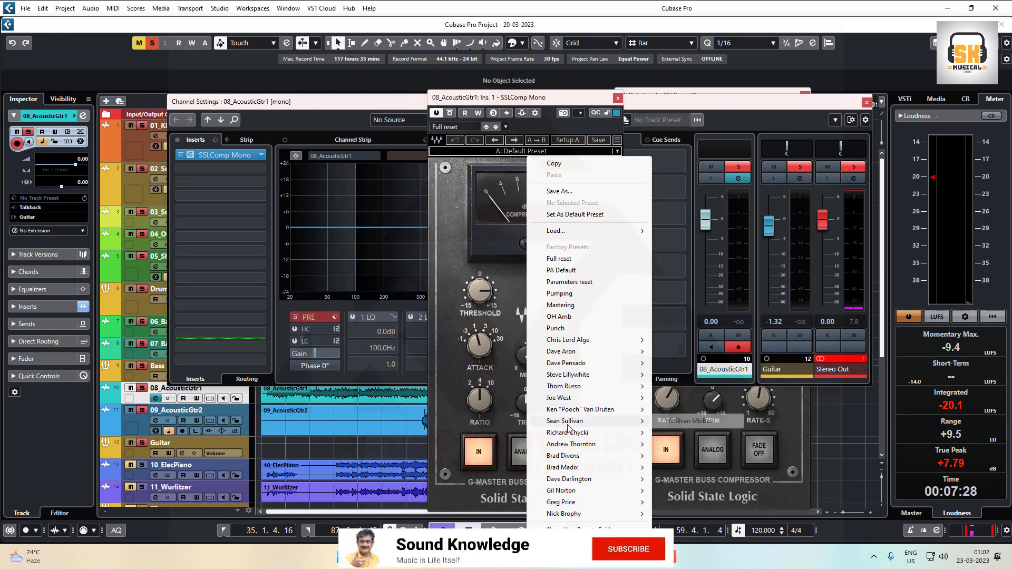
mouse_move(568, 424)
click(536, 113)
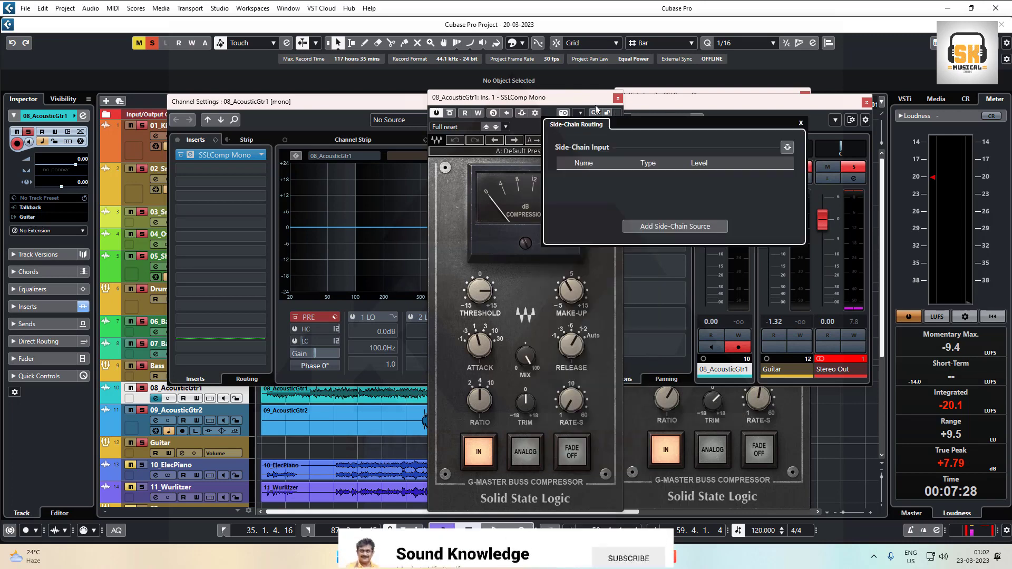
click(619, 98)
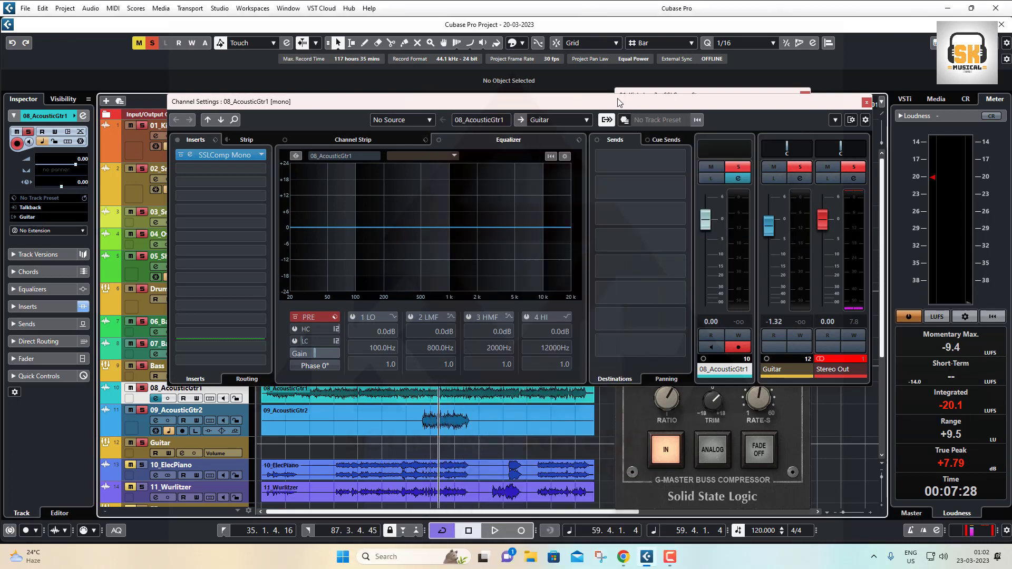
- Replace the first insert on 08_AcousticGtr1 with SSLComp Stereo and close the plug-in window
click(261, 155)
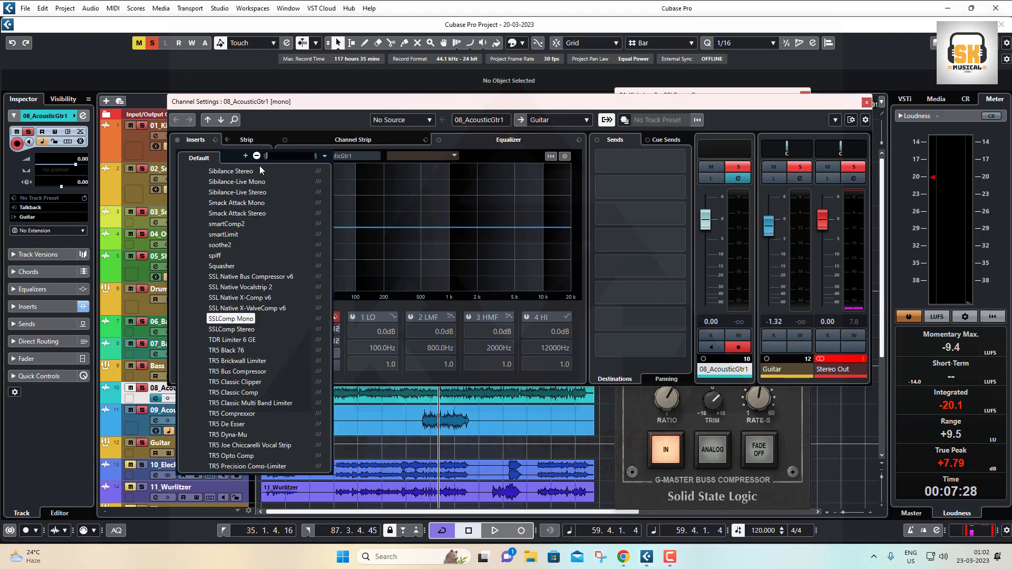
click(235, 330)
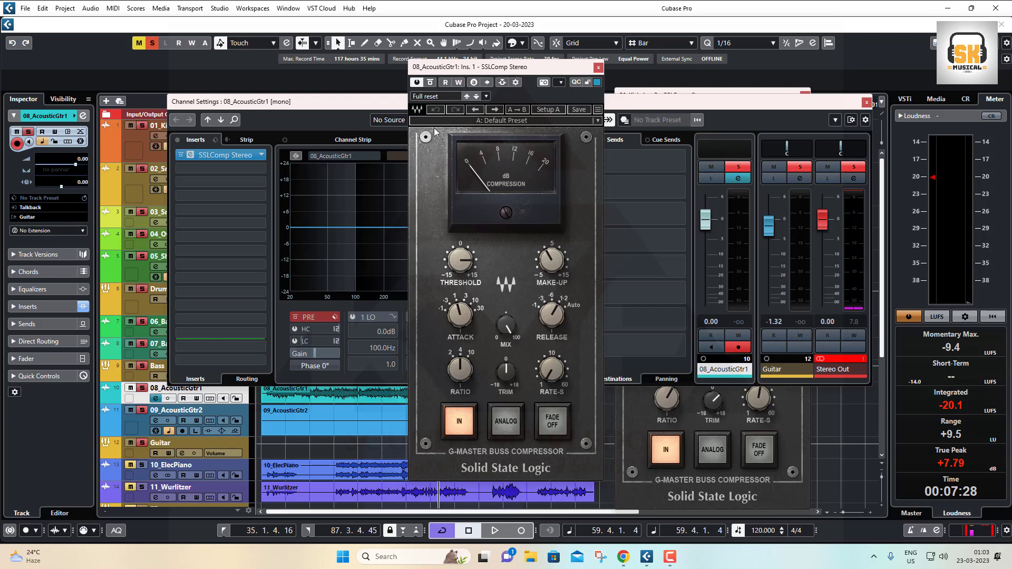
click(598, 68)
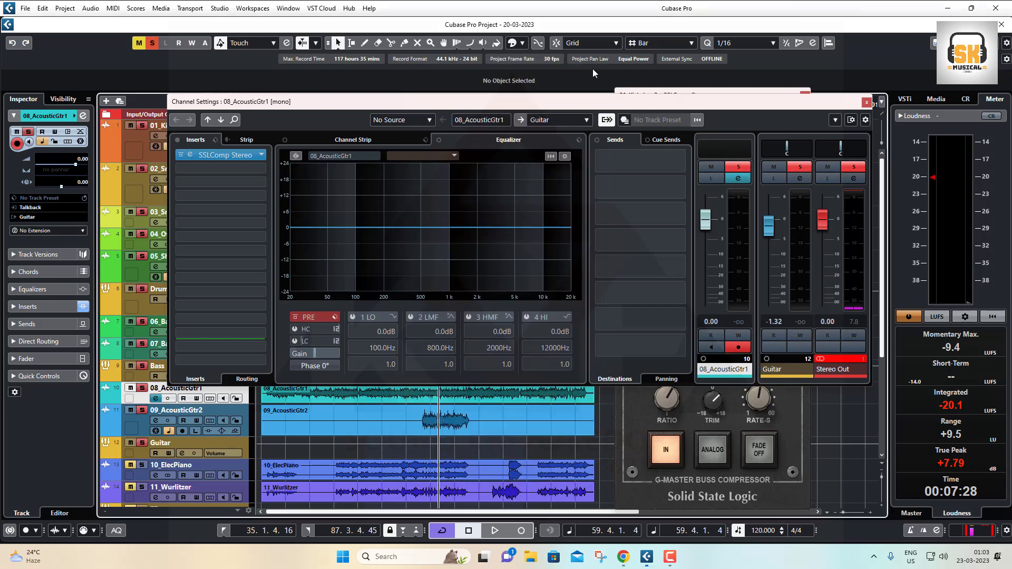
- Replace the first insert with smartComp2 and look through its preset and profile lists before closing it
click(261, 156)
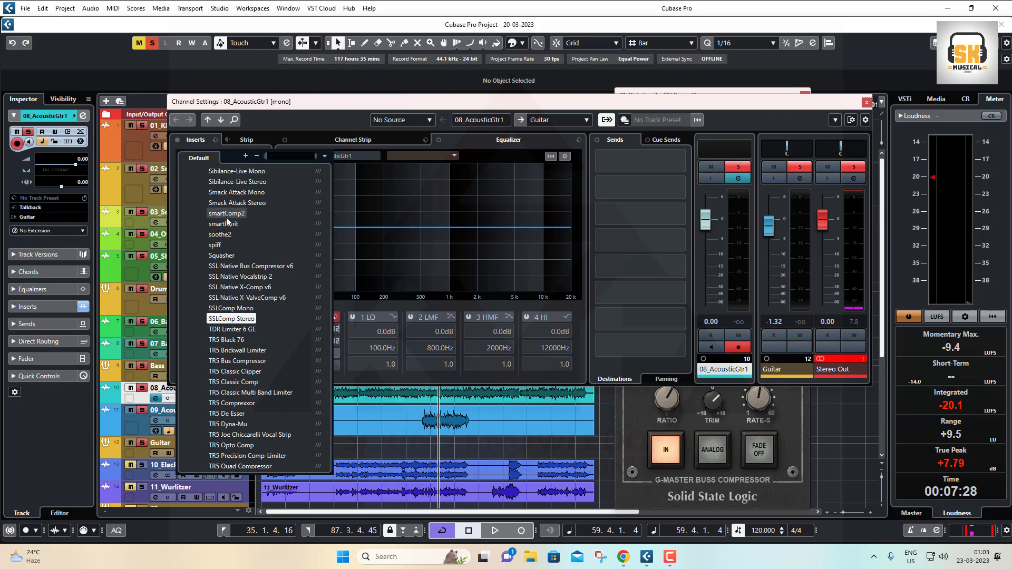
key(Escape)
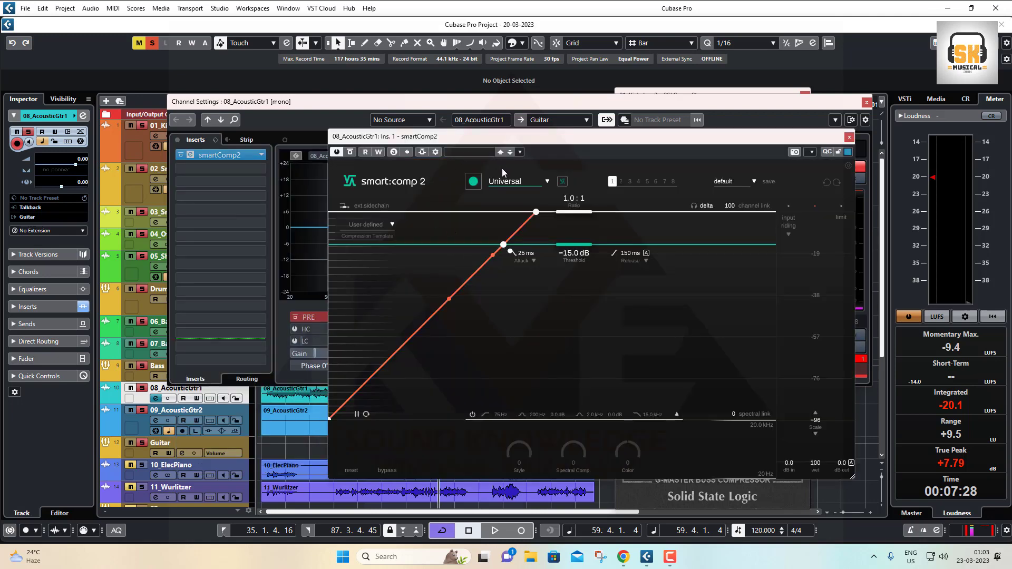
click(474, 152)
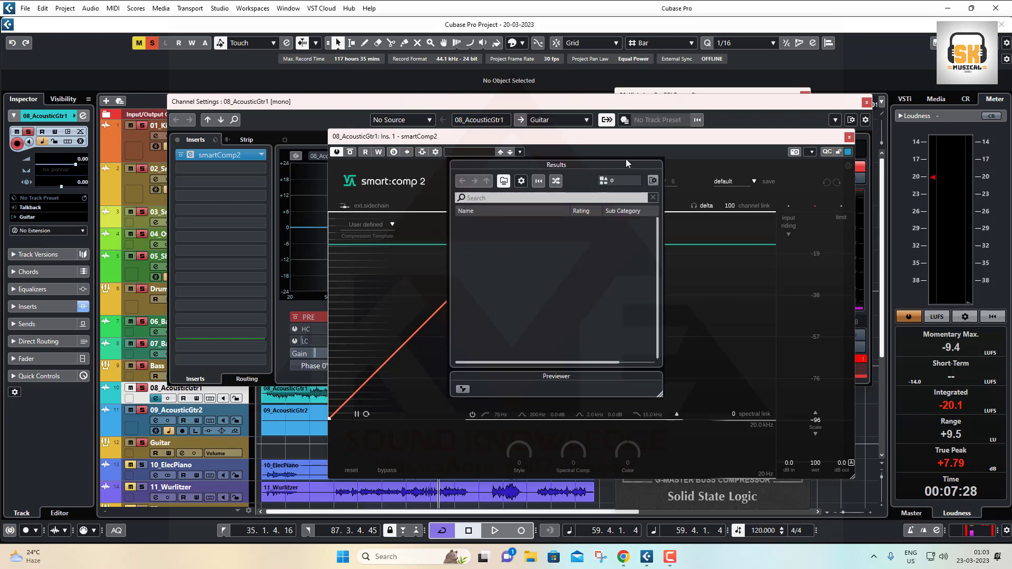
click(636, 148)
click(536, 179)
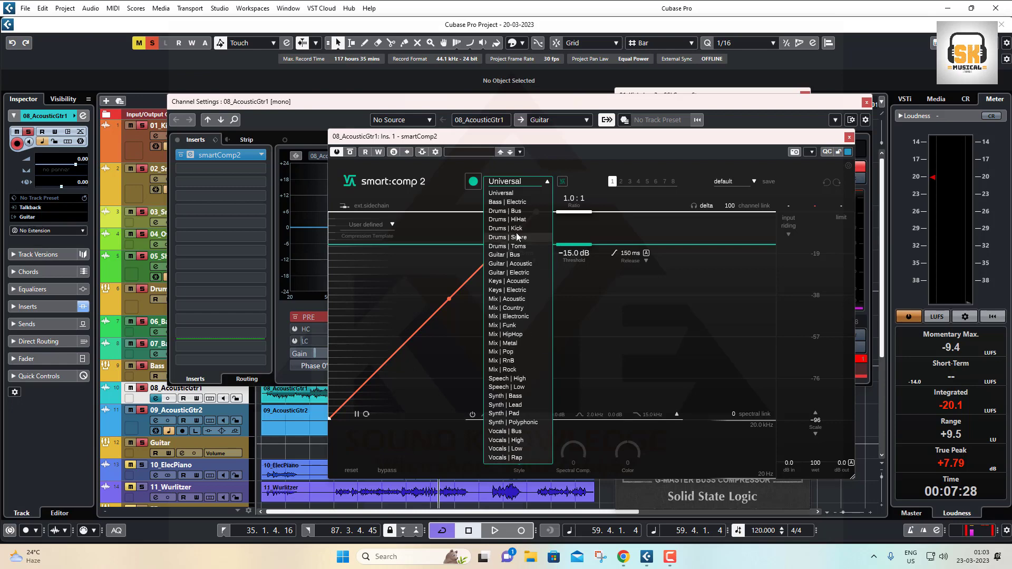
click(432, 199)
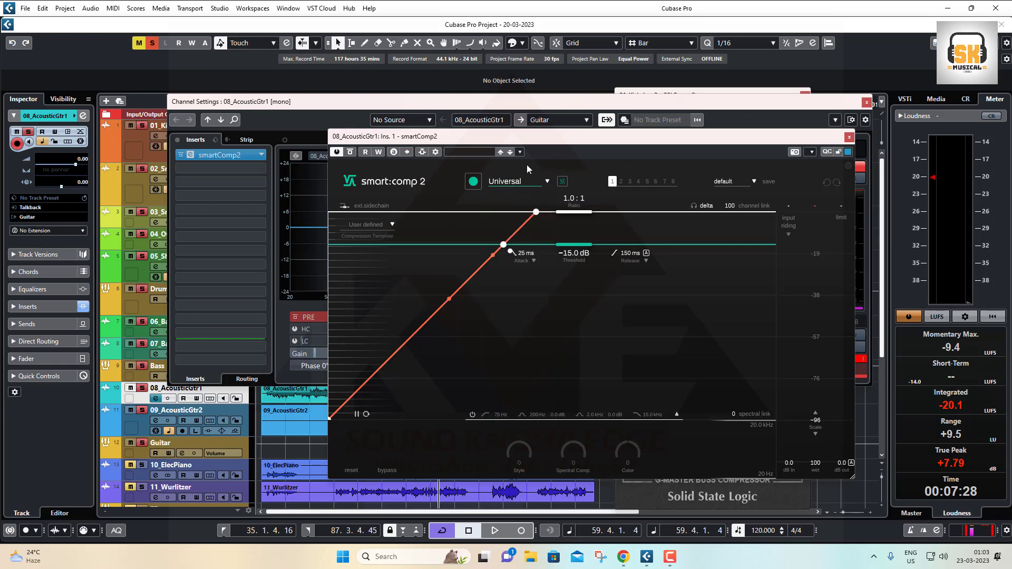
click(849, 137)
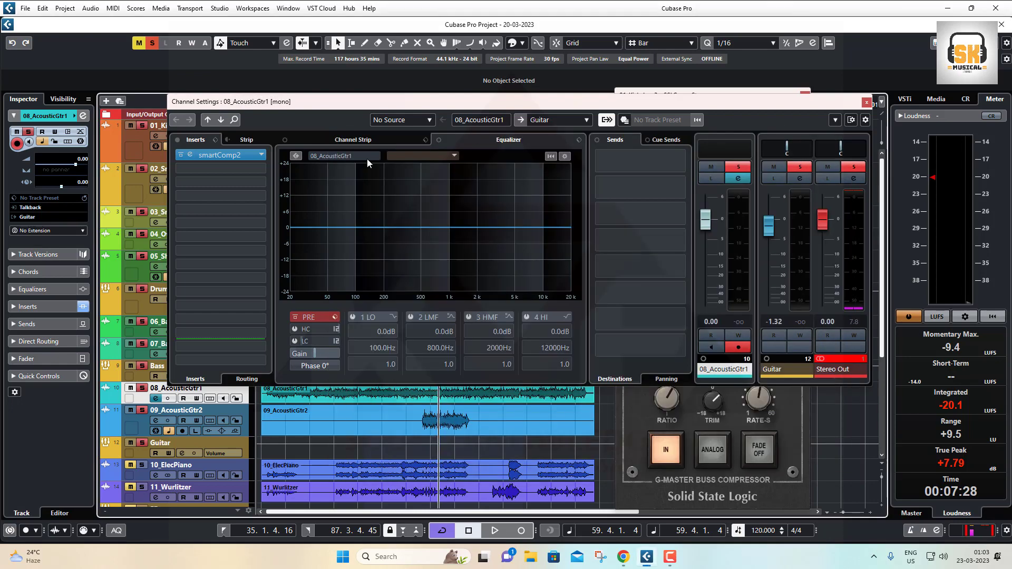
- Find the compressors in the effect list and replace the first insert on 08_AcousticGtr1 with RoyalCompressor
click(261, 154)
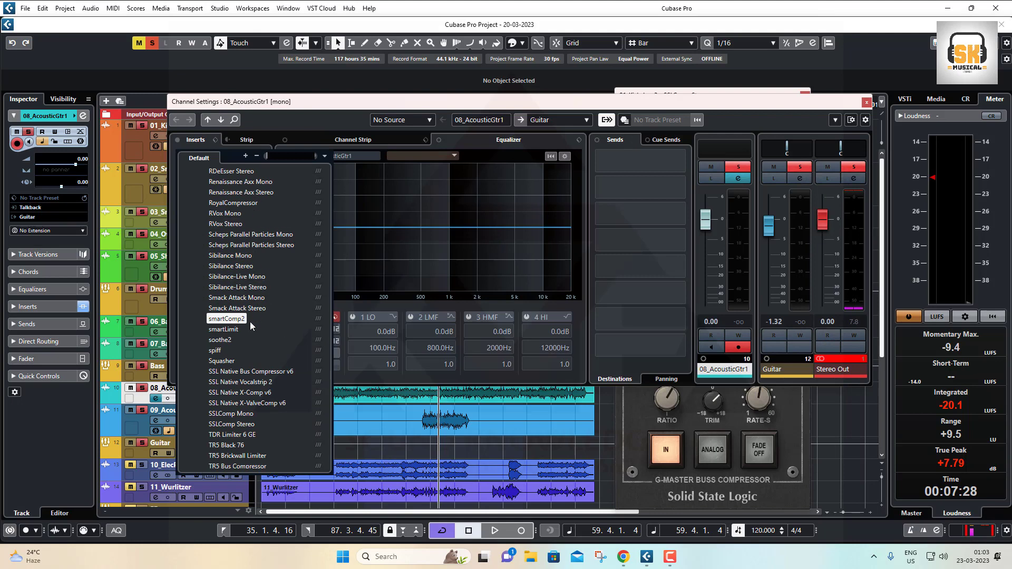
scroll(240, 262, up, 4)
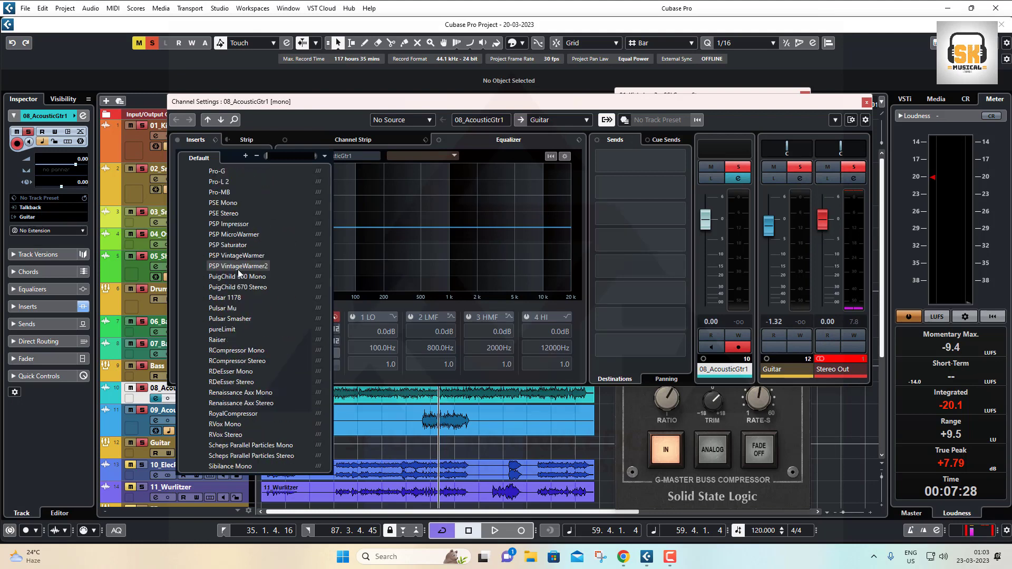
scroll(238, 270, up, 2)
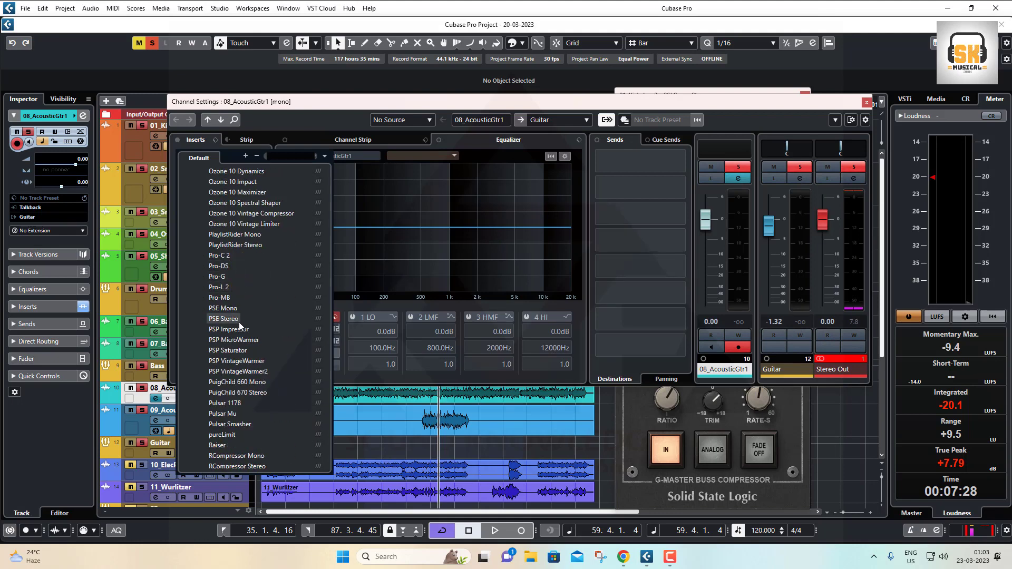
scroll(240, 322, up, 6)
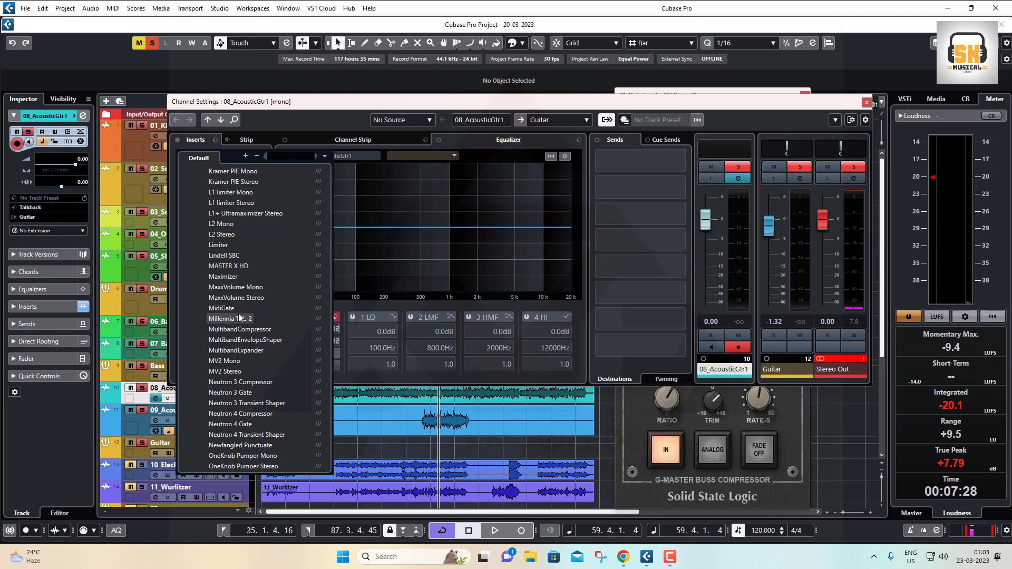
scroll(232, 253, up, 2)
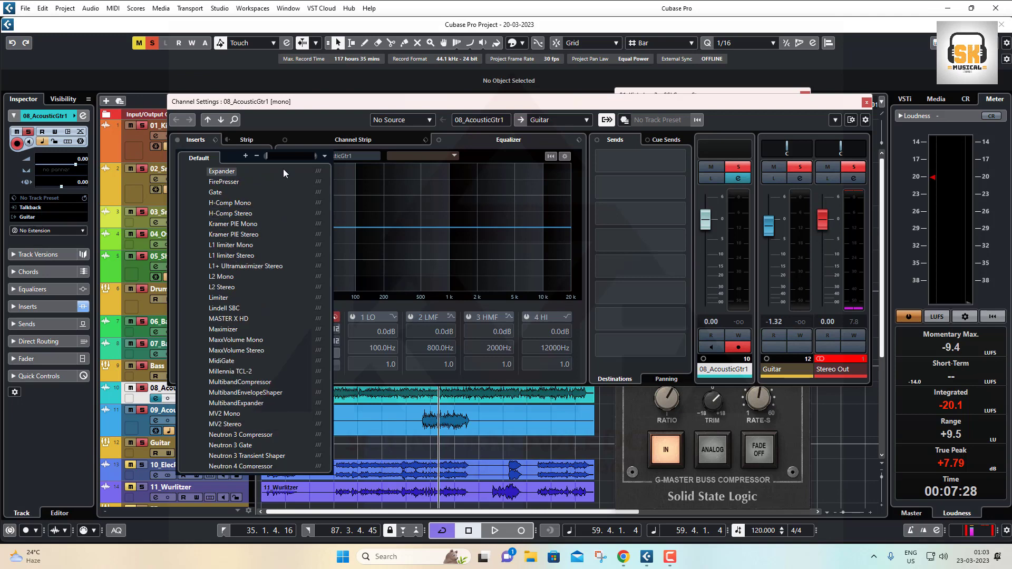
text(compre)
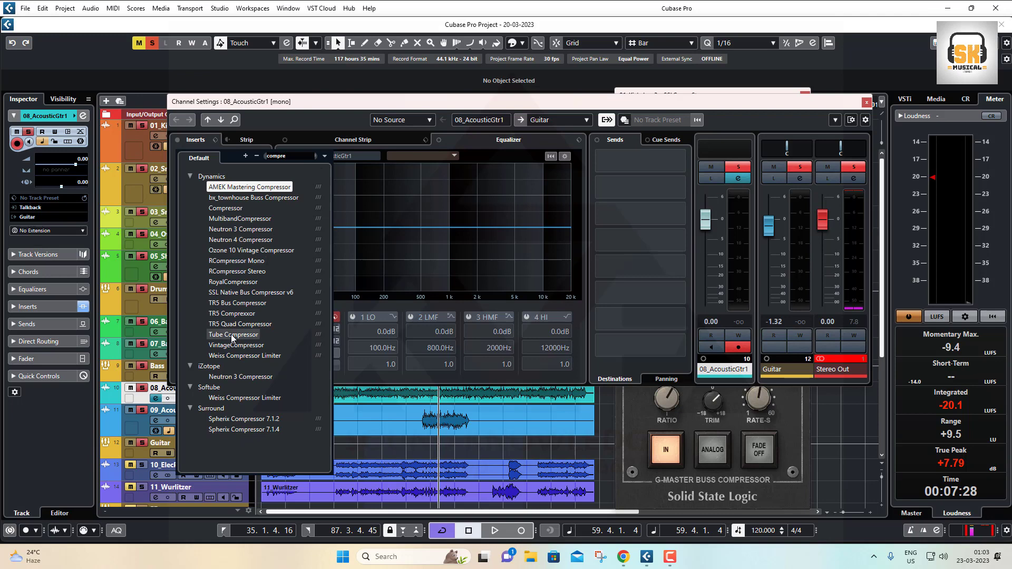
click(236, 283)
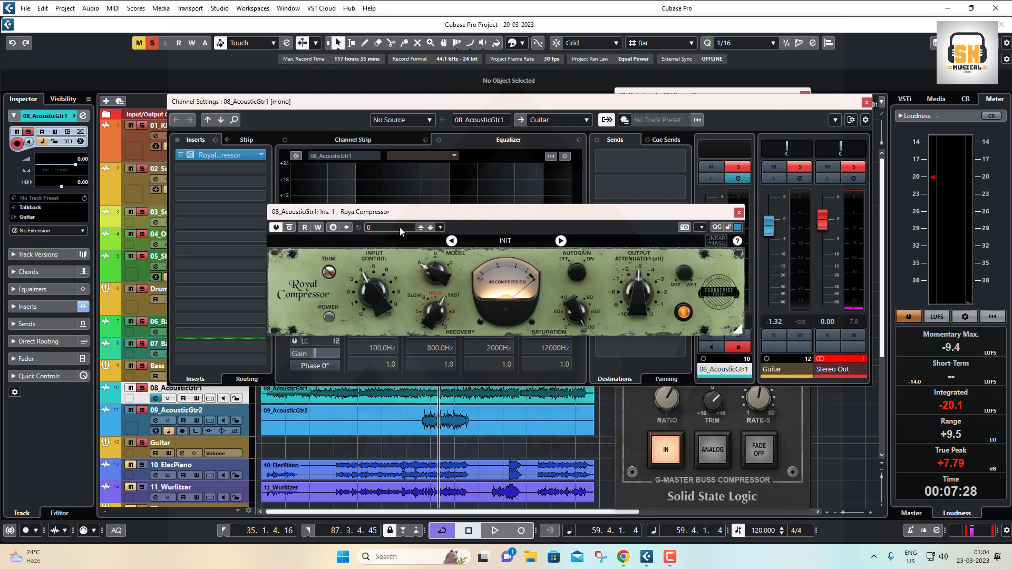
- Look through RoyalCompressor's preset list for a guitar setting and close the plug-in window
click(399, 227)
click(515, 244)
click(526, 243)
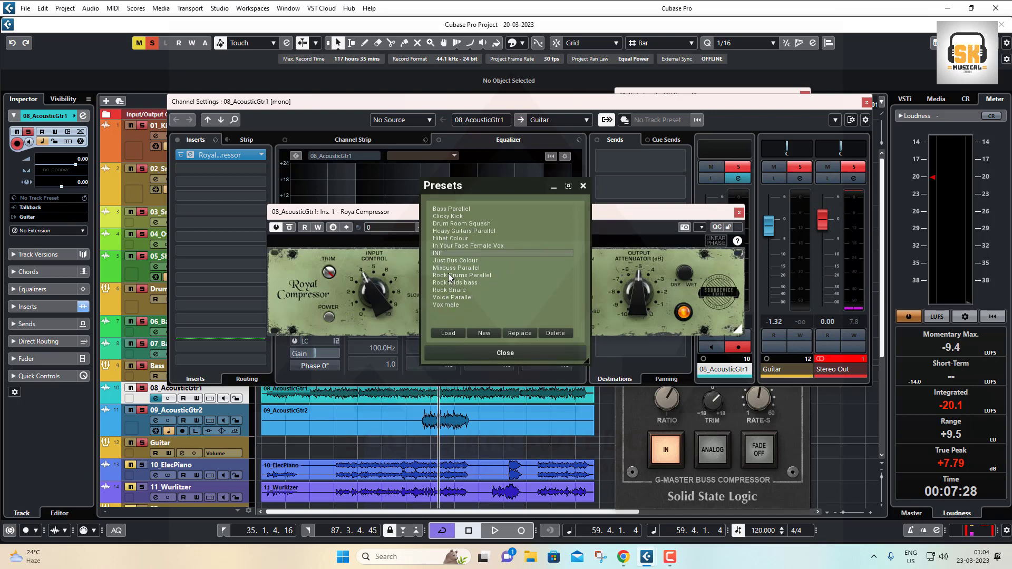
click(583, 186)
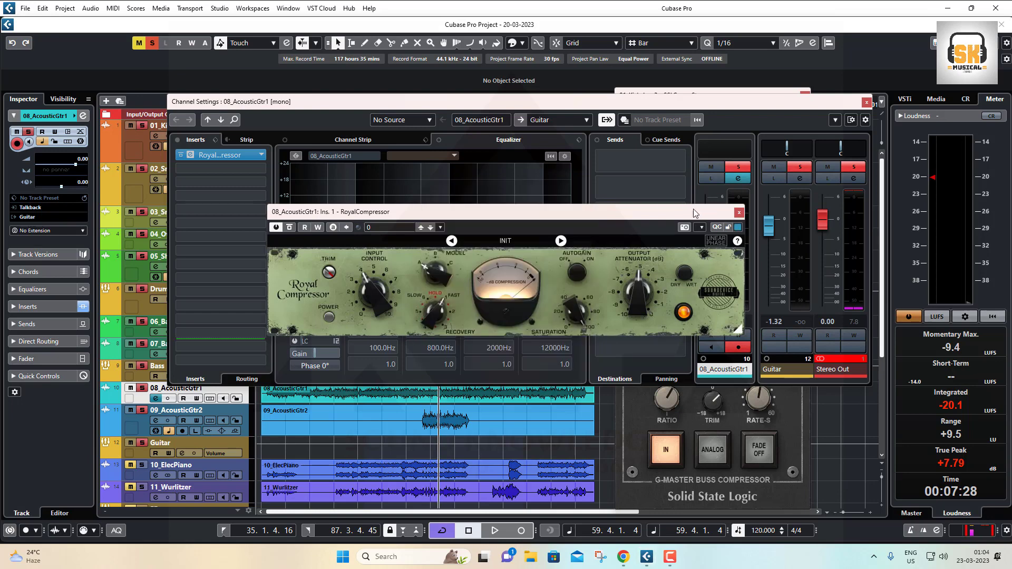
click(739, 212)
- Find the compressors in the effect list and replace the first insert on 08_AcousticGtr1 with Compressor
click(261, 156)
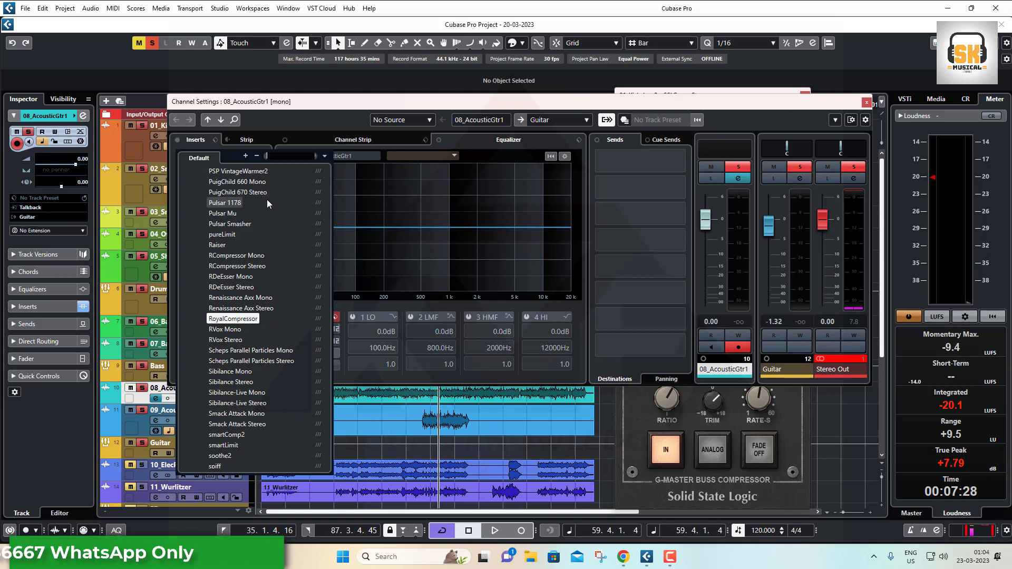
text(compre)
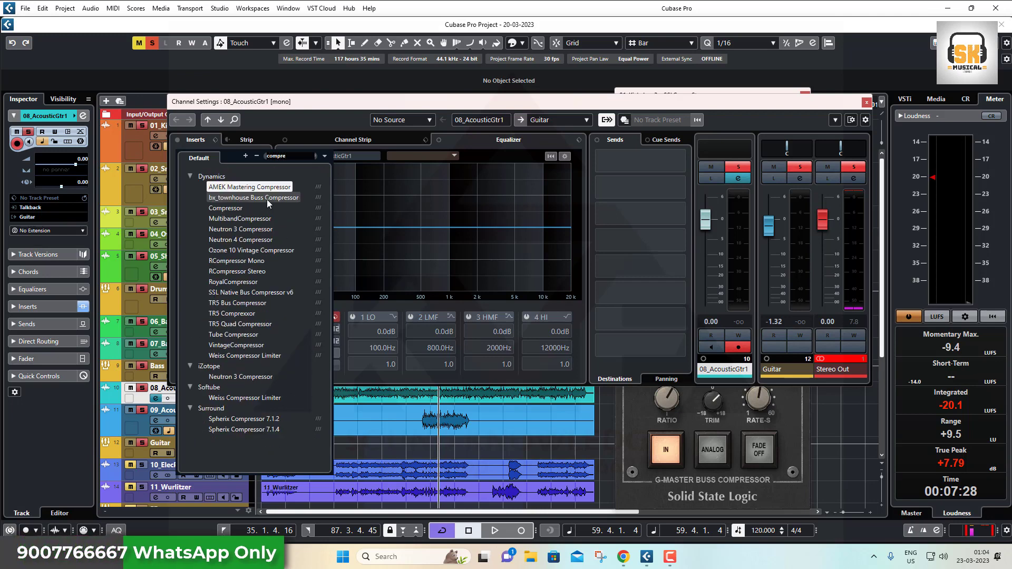
click(230, 209)
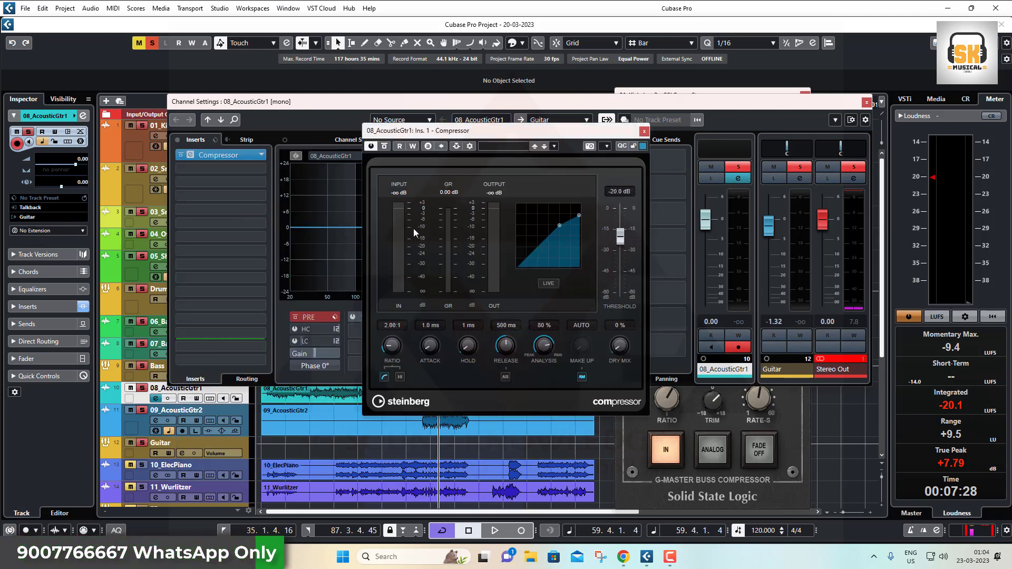
- Set the Compressor's threshold to -15 dB and dry mix to 50 %, and start playback
click(620, 191)
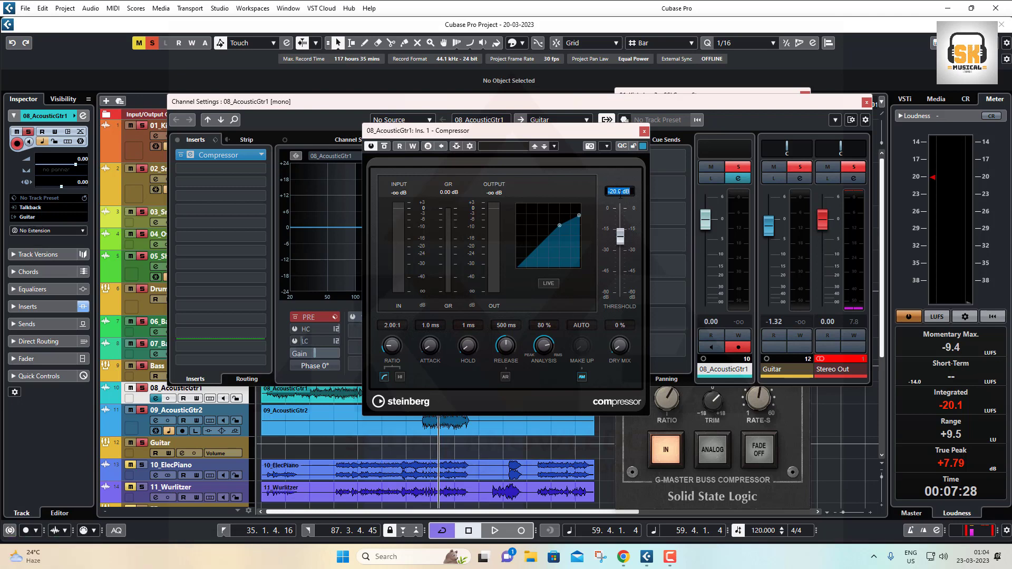
text(-15)
key(Return)
key(space)
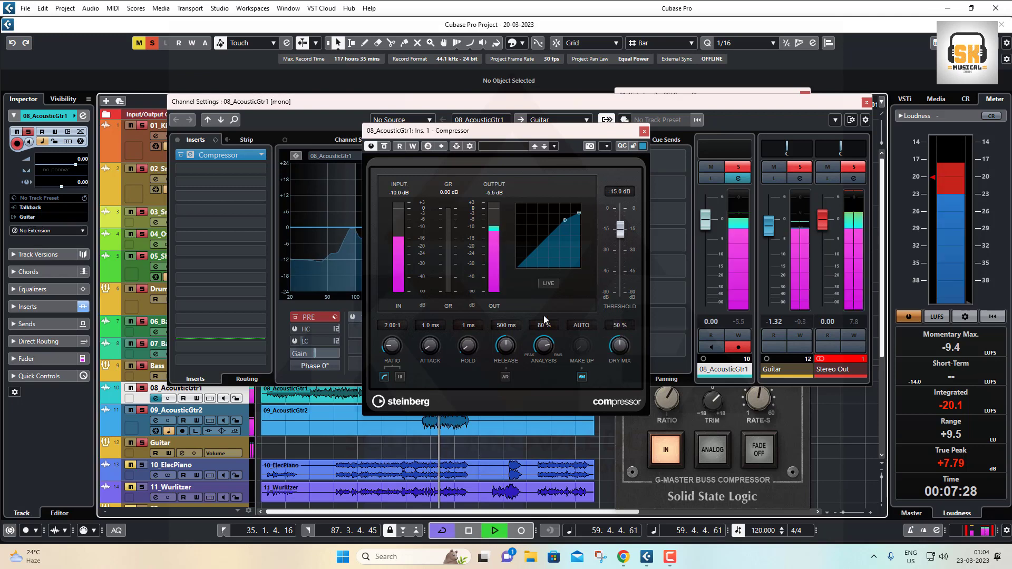
- Close the channel settings, play from the start of the loop range and move the Compressor window clear of the arrangement
click(867, 103)
click(374, 104)
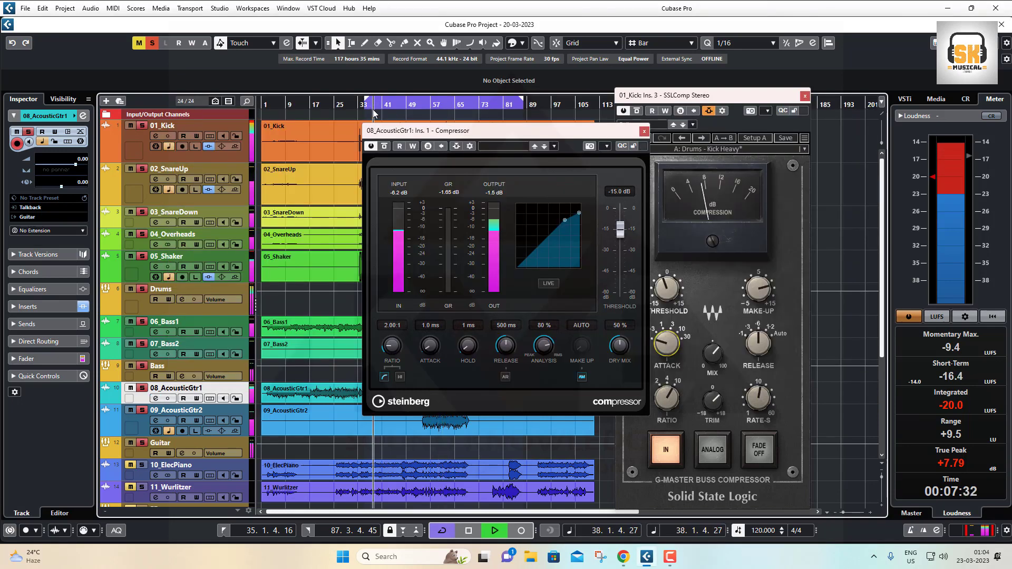
drag(479, 138, 185, 85)
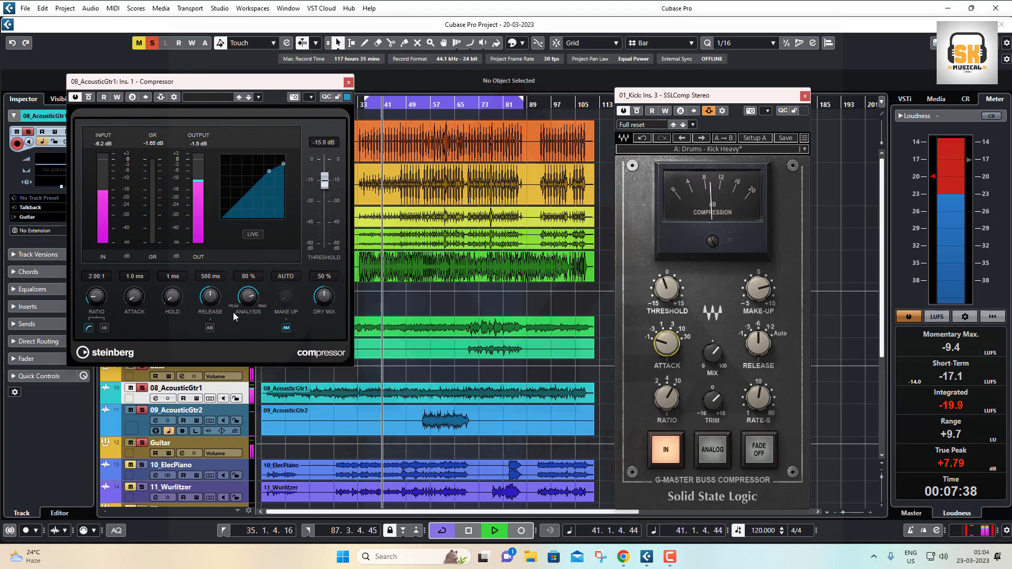
- Set the Compressor's ratio to about 4.91:1, attack to 9.0 ms and release to 277 ms, and close its window
drag(97, 298, 86, 219)
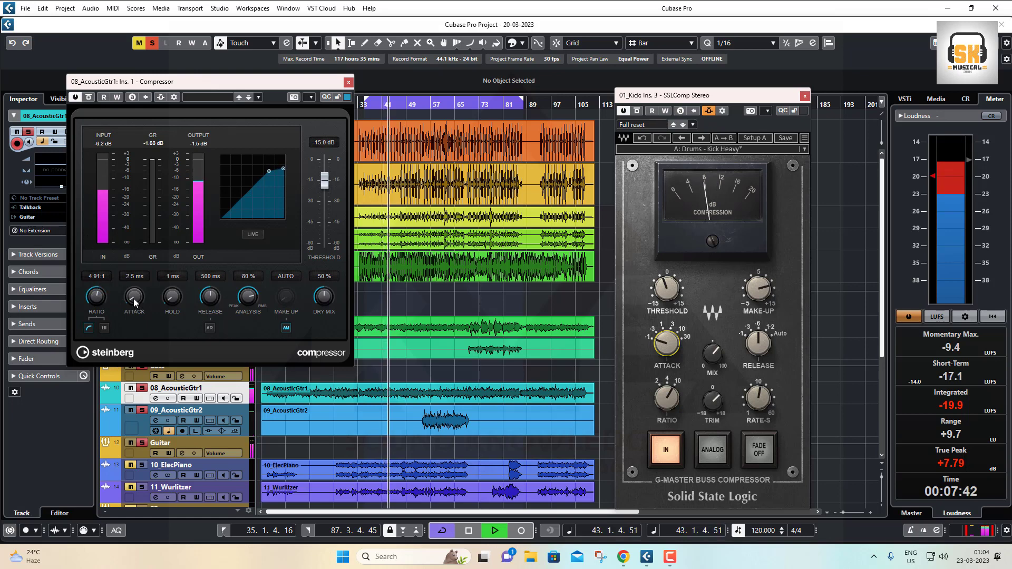
mouse_move(134, 299)
mouse_down()
mouse_move(128, 273)
mouse_move(132, 290)
mouse_up()
drag(211, 301, 210, 315)
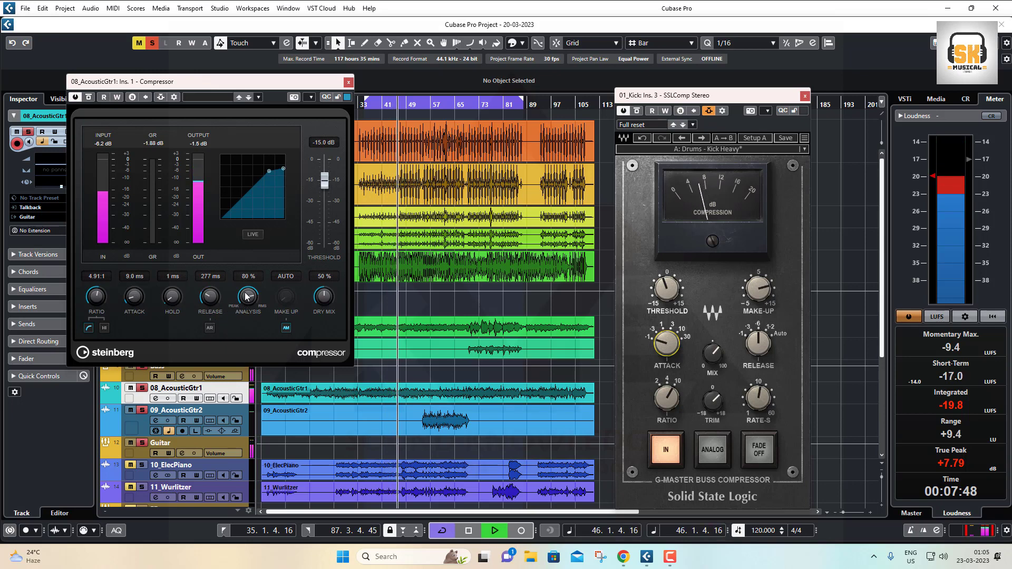
click(254, 235)
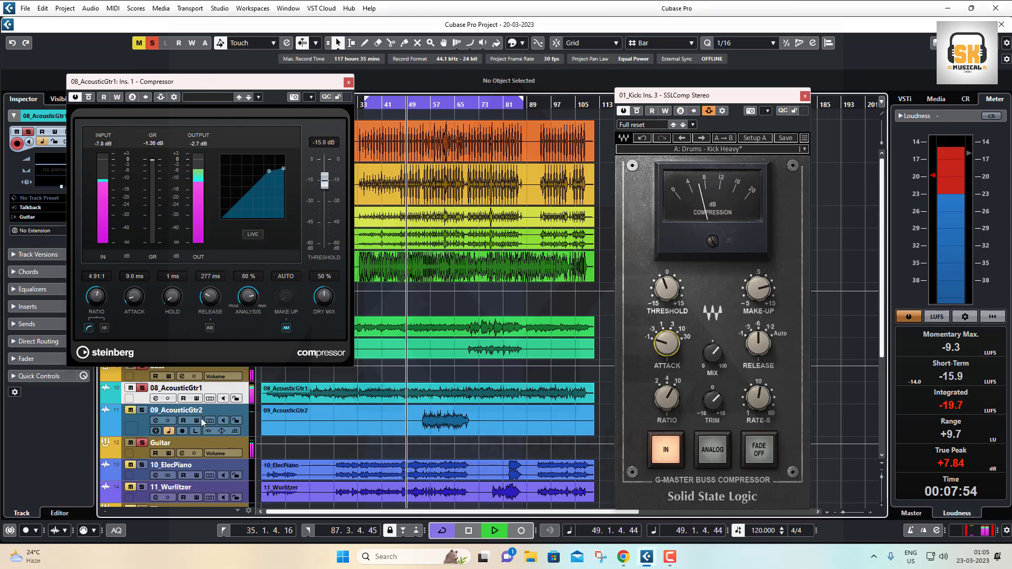
drag(189, 82, 385, 145)
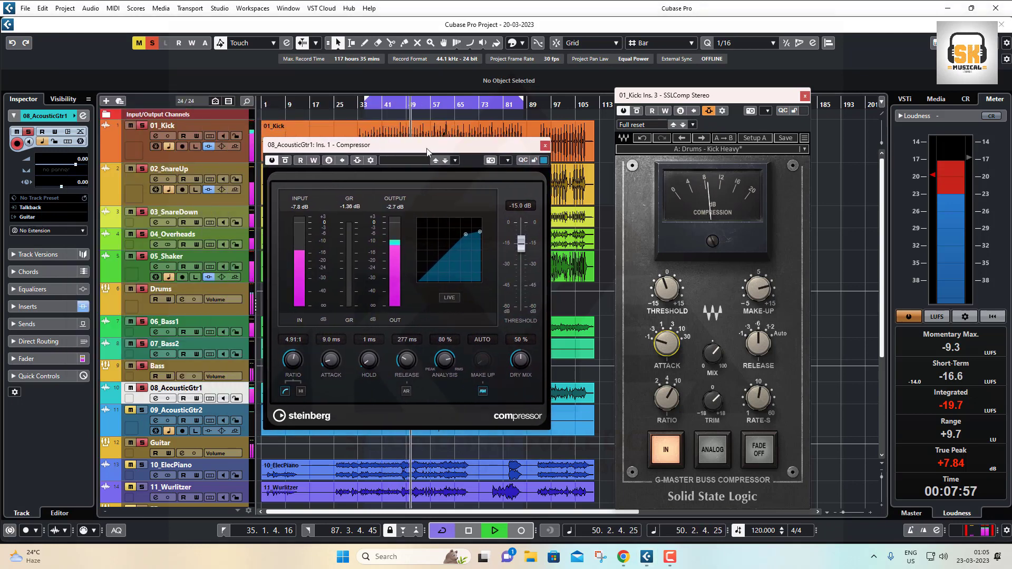
click(545, 146)
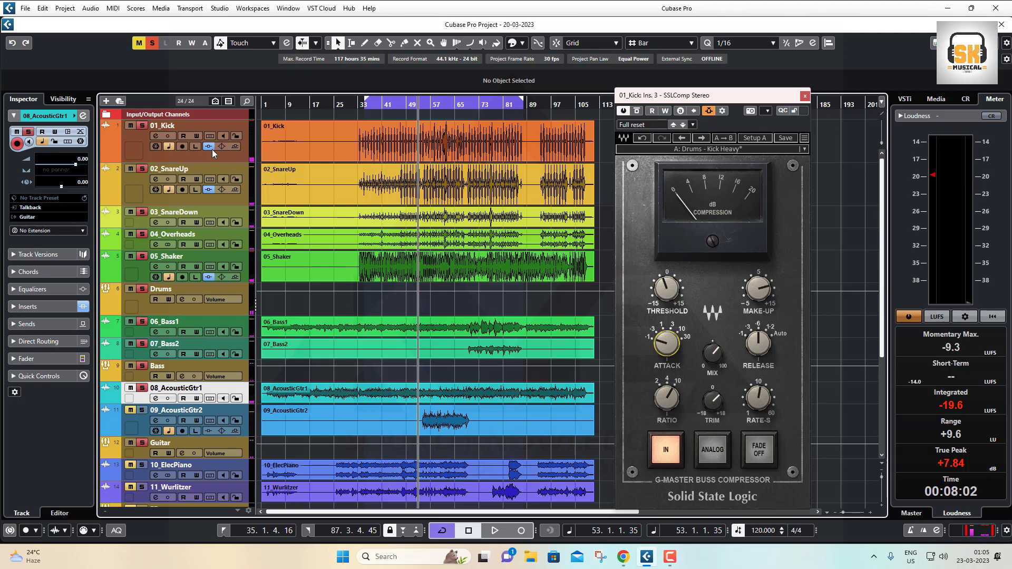
- Play the mix from the loop start and compare it with the track inserts, from 01_Kick downward, bypassed and active
click(368, 105)
key(space)
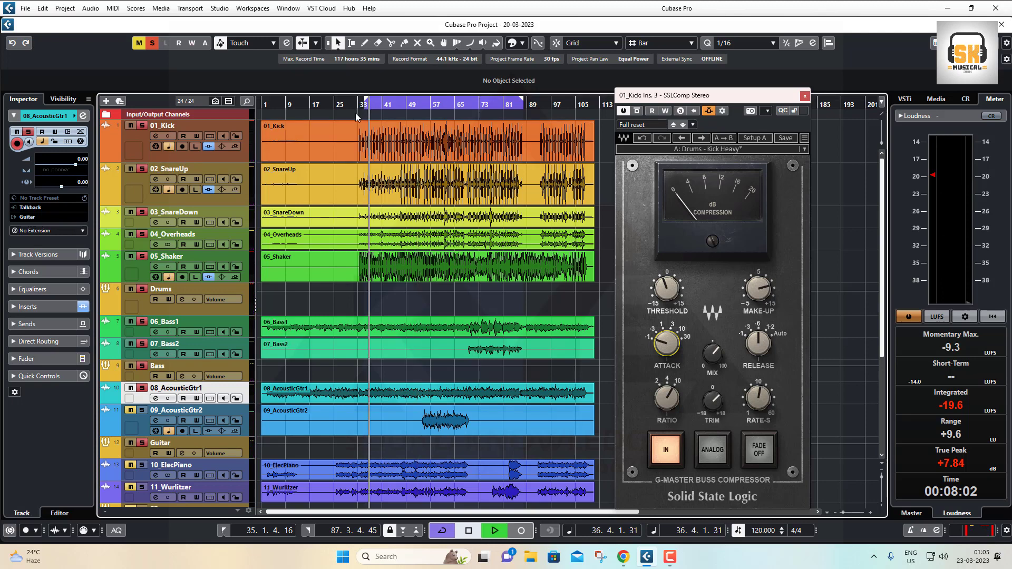
click(211, 148)
click(210, 277)
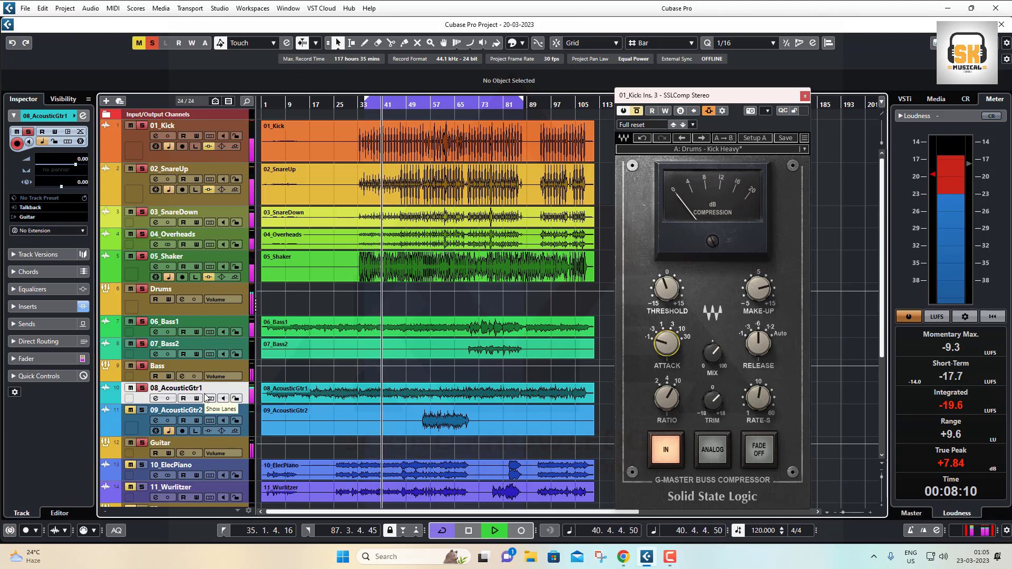
click(207, 147)
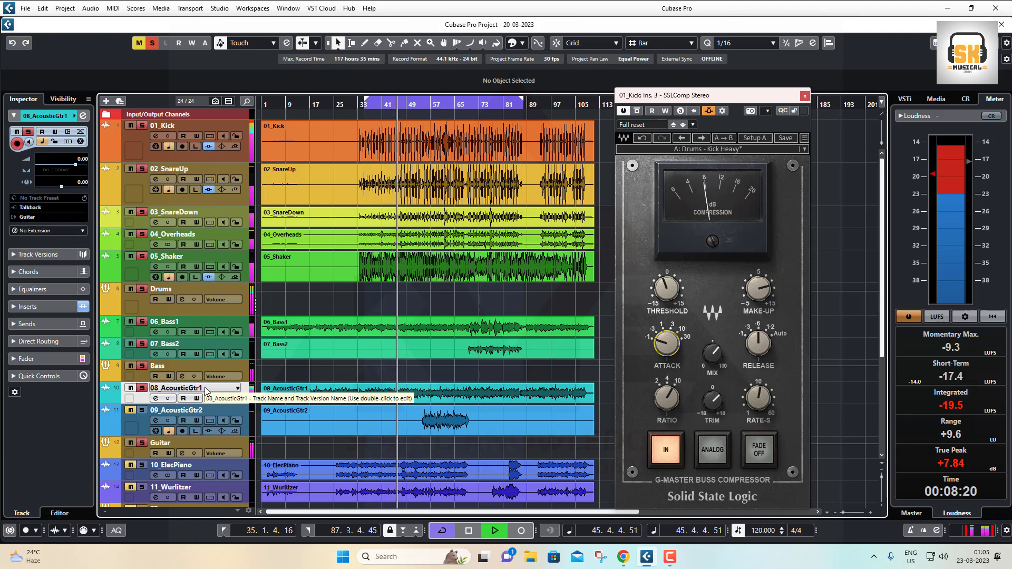
key(space)
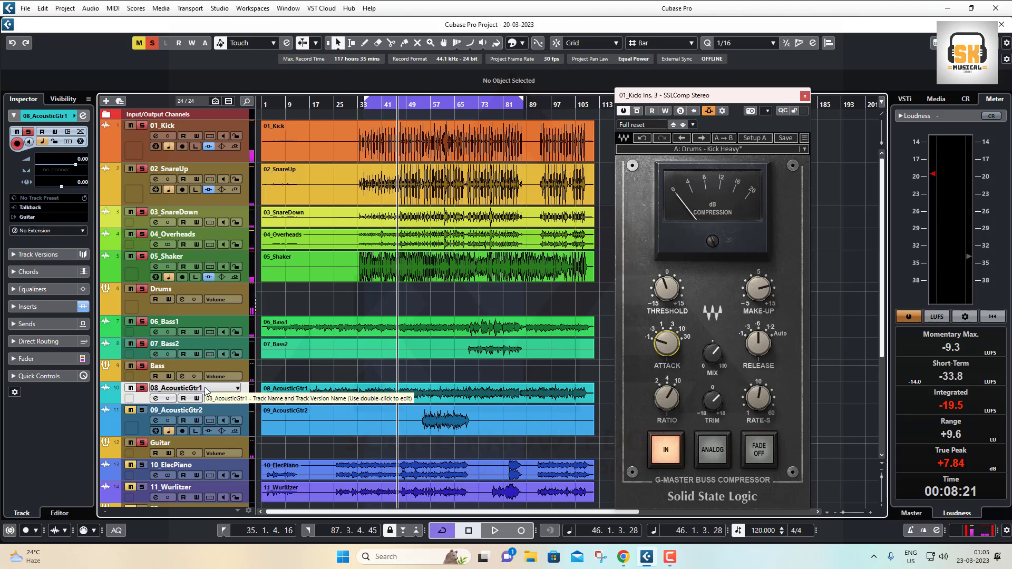
- Enlarge the 06_Bass1, 07_Bass2 and 08_AcousticGtr1 tracks so that their second row of controls shows
click(148, 337)
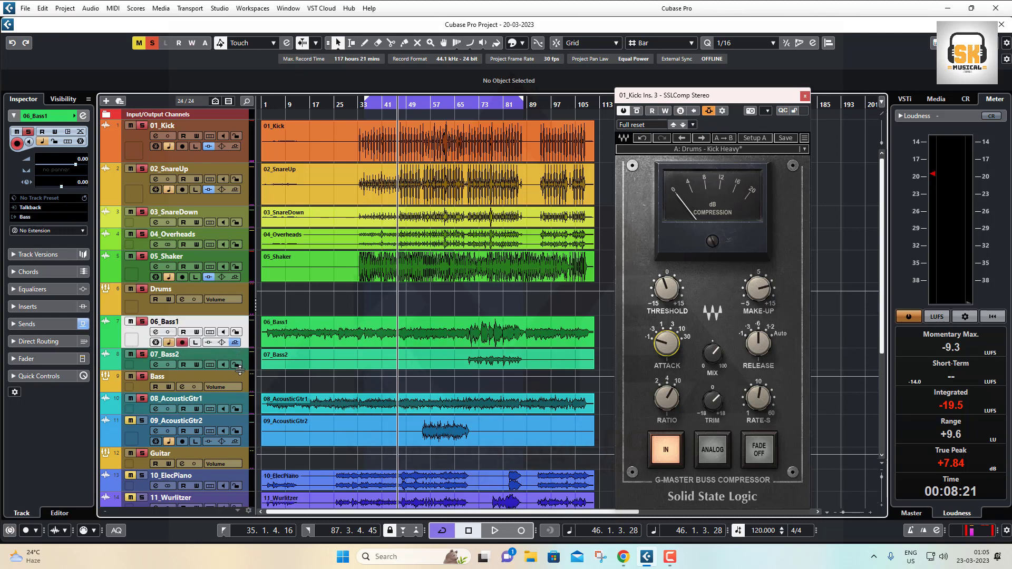
click(240, 371)
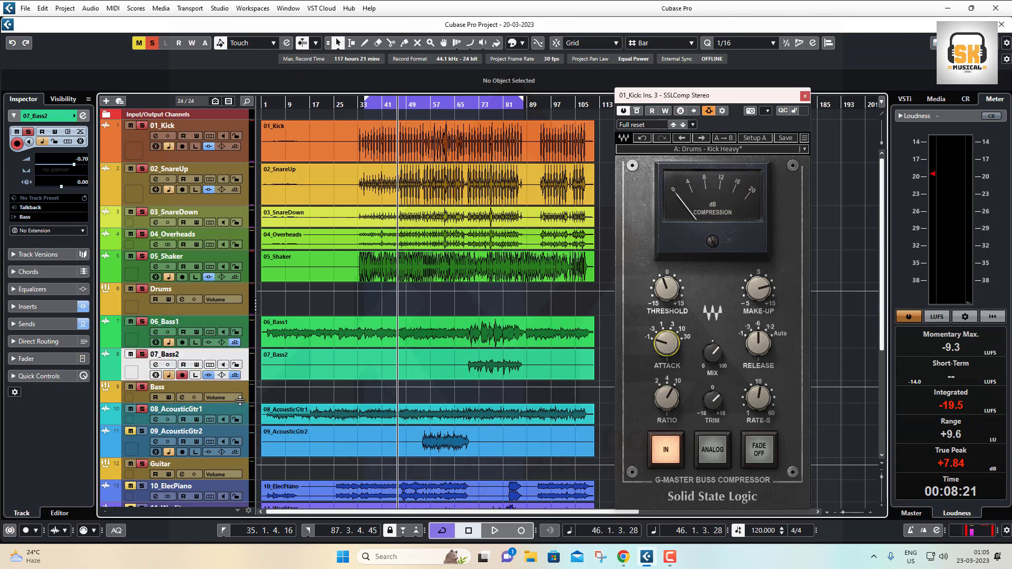
click(240, 401)
drag(240, 407, 244, 441)
click(247, 424)
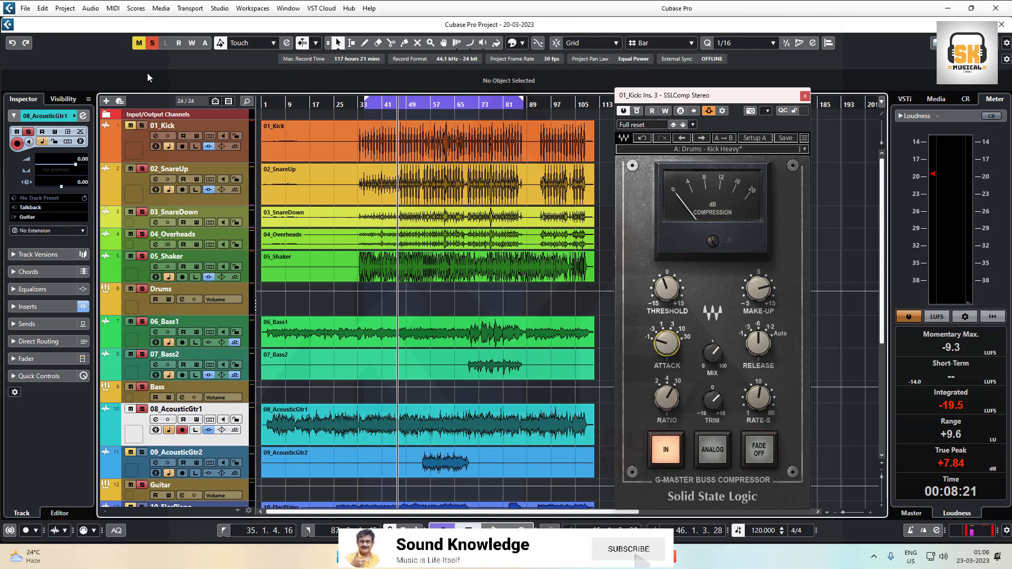
- Clear all solos, solo only 08_AcousticGtr1 and start playback
click(152, 44)
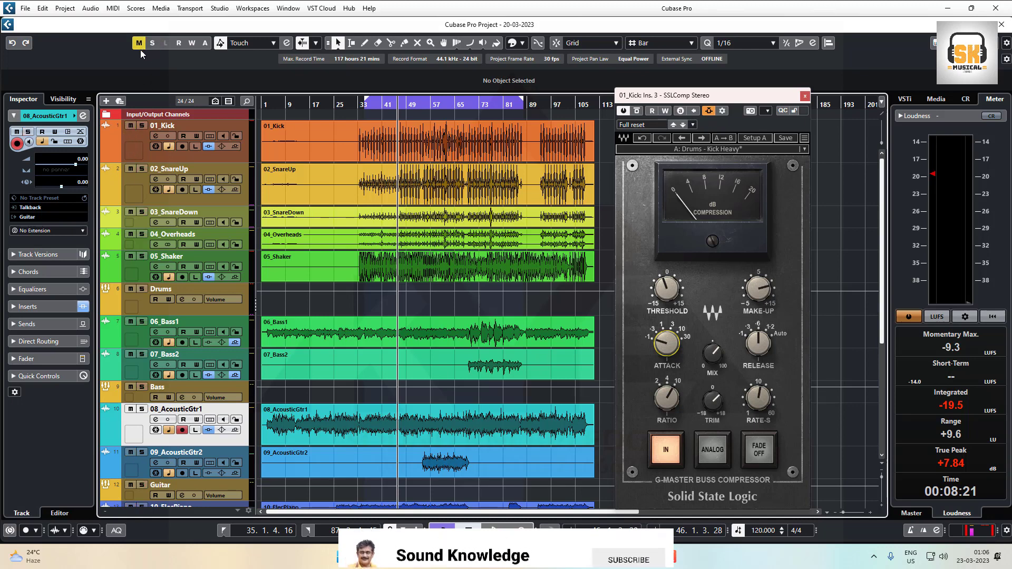
click(141, 409)
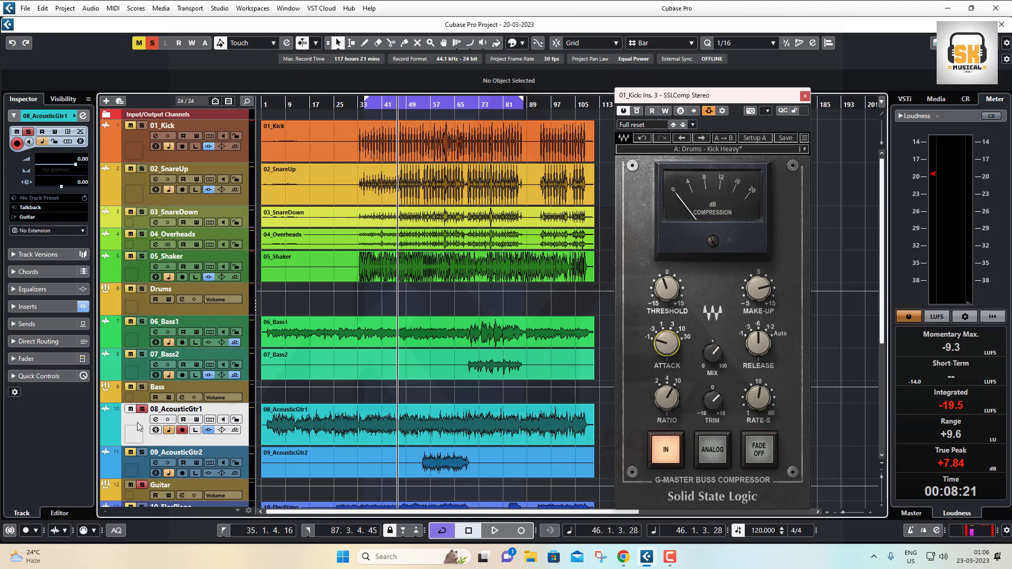
key(space)
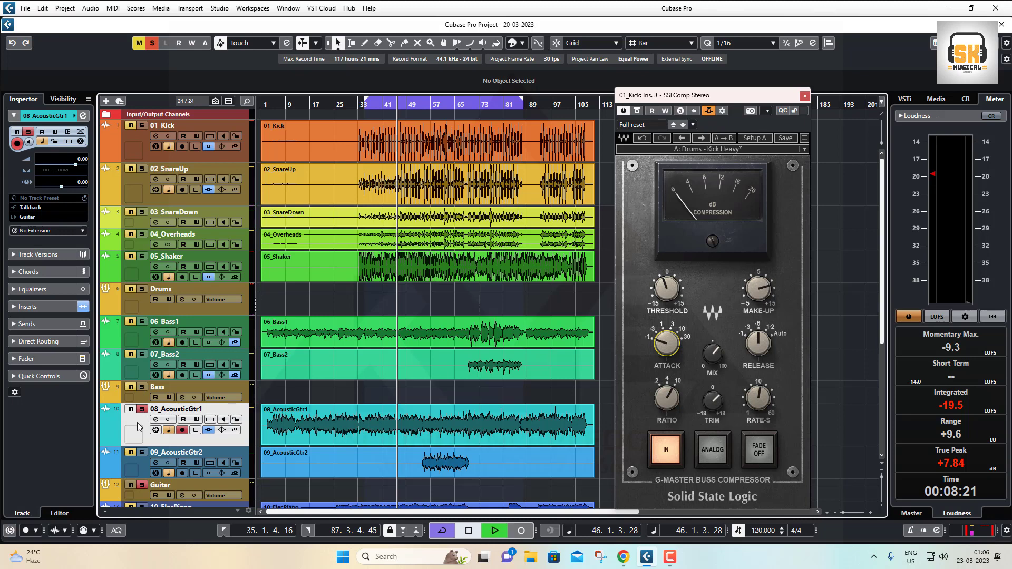
- Compare 08_AcousticGtr1 with its inserts bypassed and active during playback, and close the kick's SSLComp window
click(207, 432)
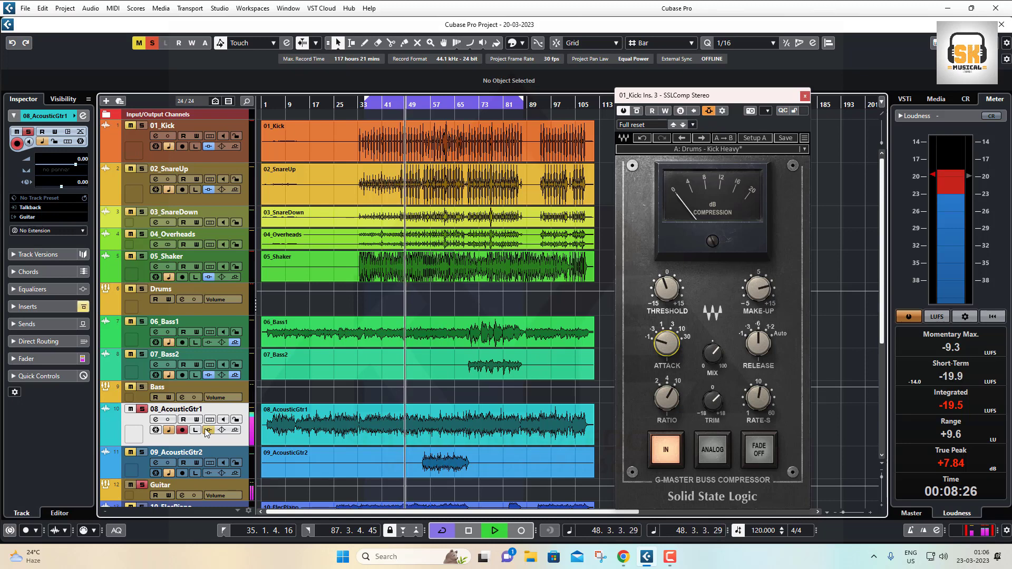
click(805, 95)
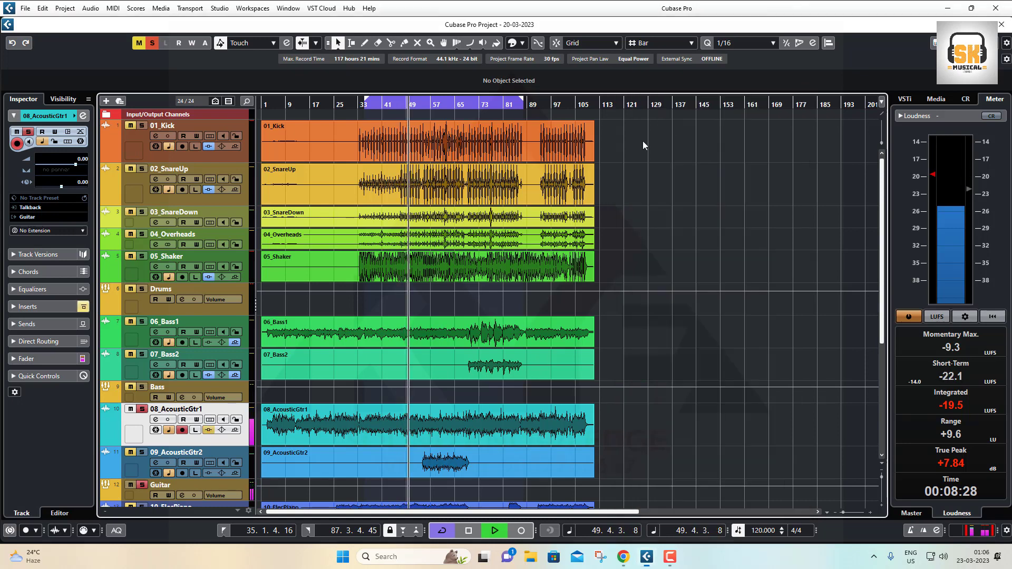
click(209, 431)
click(208, 432)
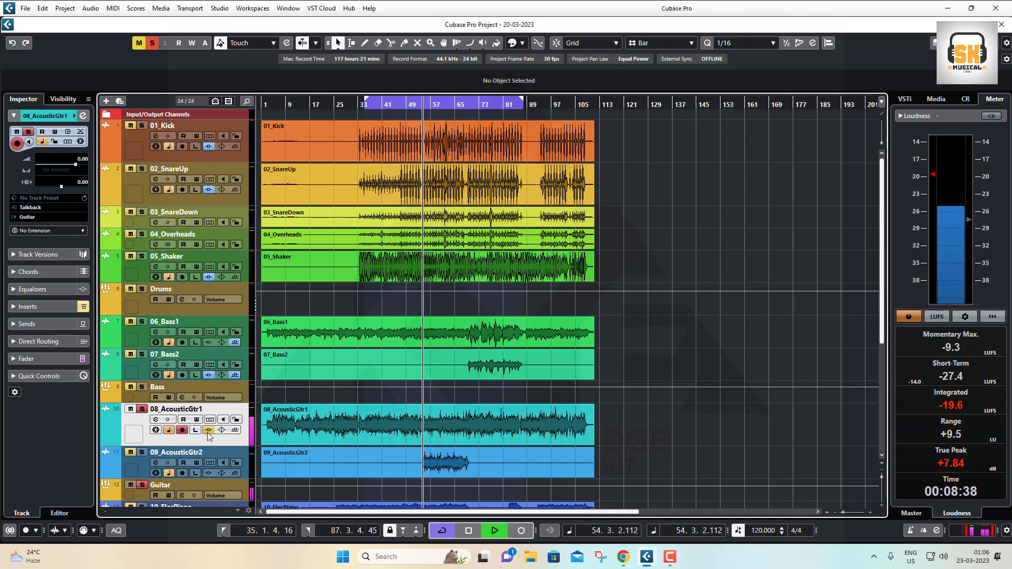
click(206, 431)
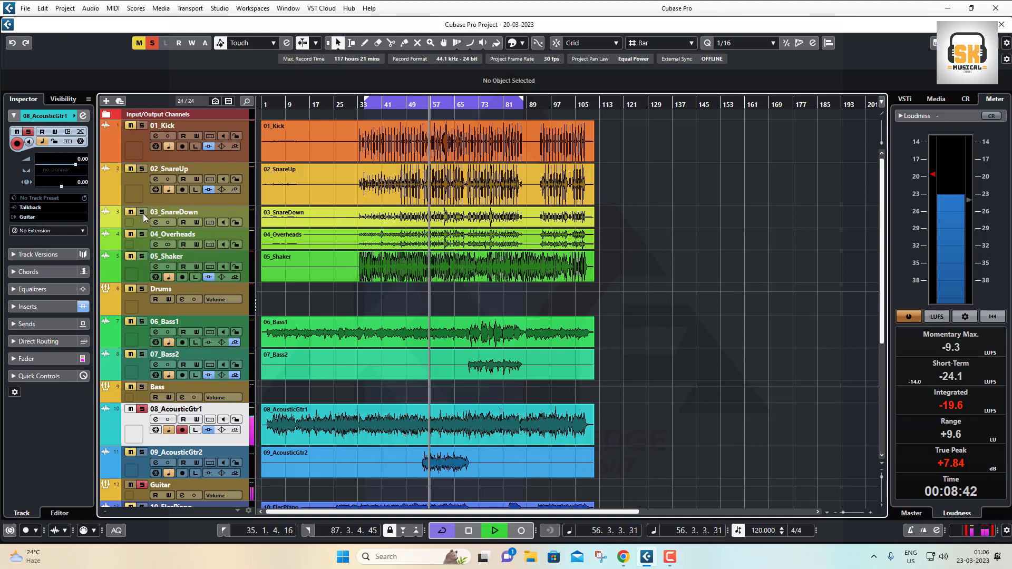
- Solo the Drums and Bass groups with their tracks, and add 09_AcousticGtr2 to the soloed tracks
click(142, 289)
click(143, 355)
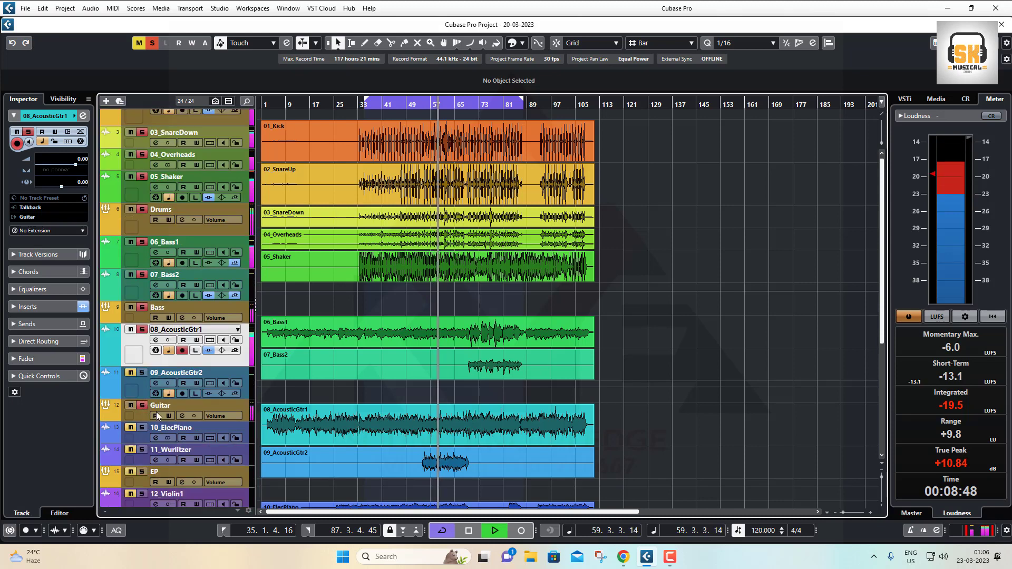
scroll(151, 422, down, 4)
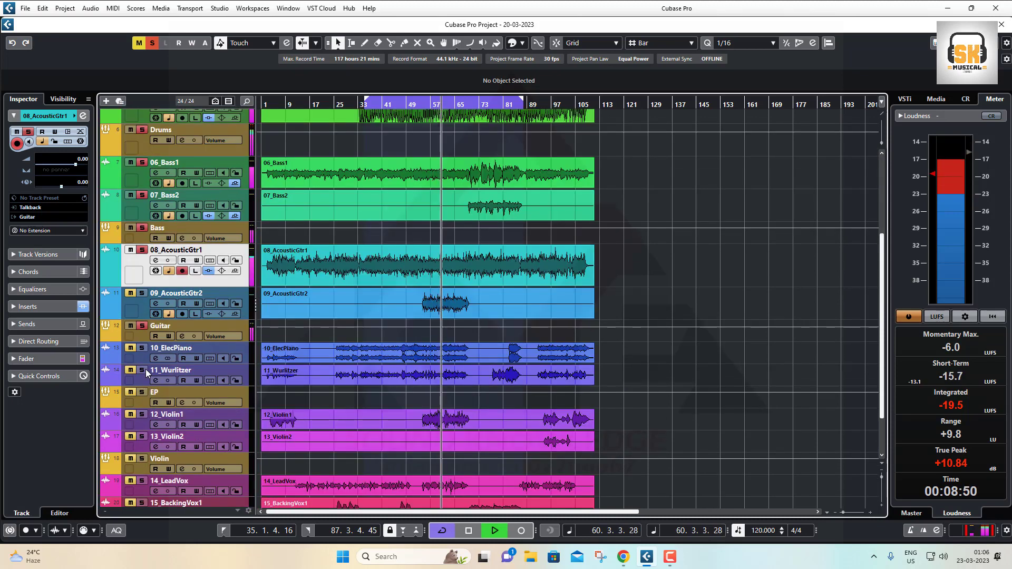
click(141, 315)
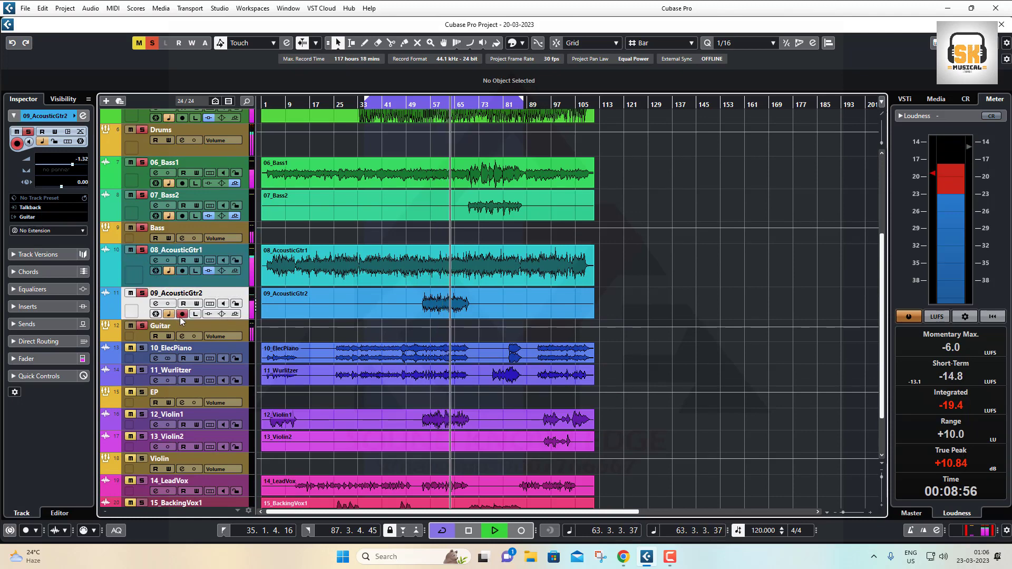
- Enlarge the 09_AcousticGtr2 track, open its channel settings and load Compressor as its first insert
mouse_move(184, 319)
mouse_down()
mouse_move(184, 336)
mouse_move(183, 326)
mouse_up()
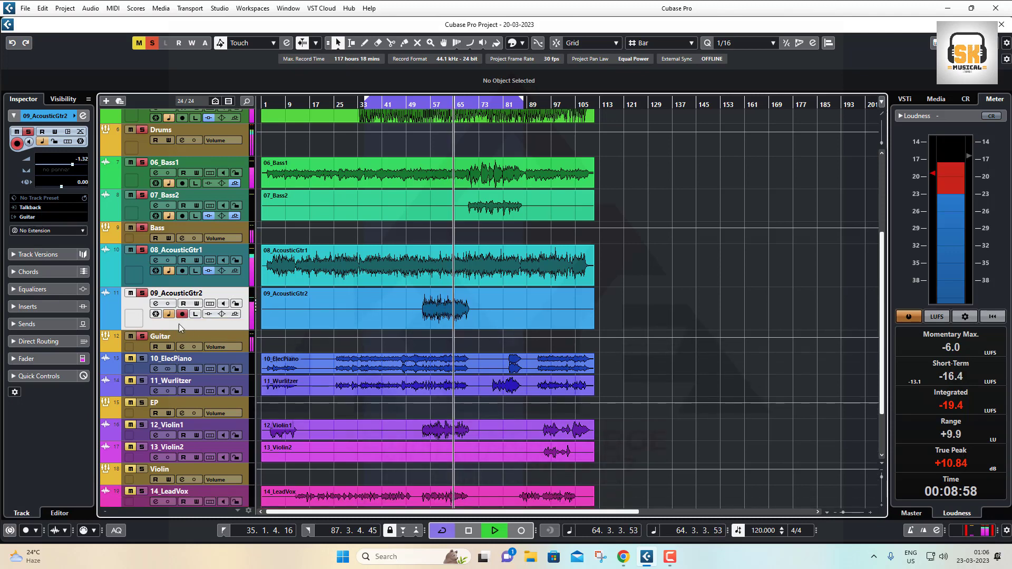
click(155, 304)
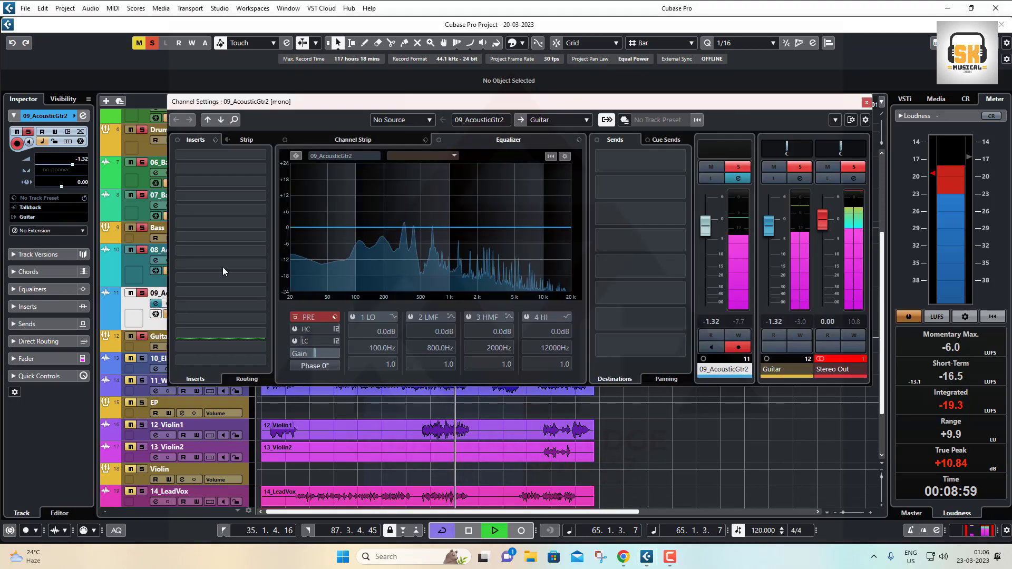
click(222, 155)
text(compre)
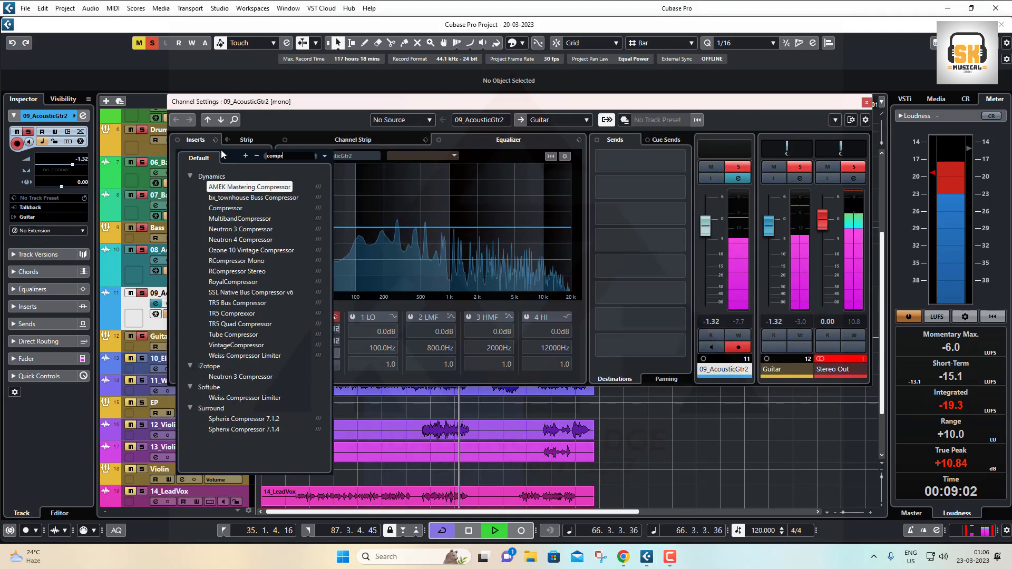
click(225, 209)
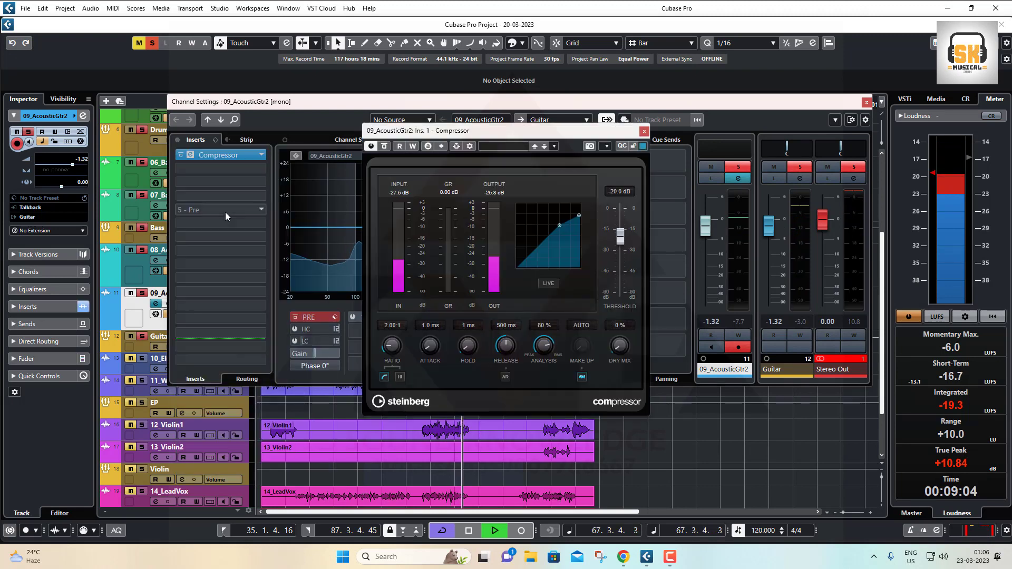
- Search the preset list of the 09_AcousticGtr2 Compressor for "guit"
click(508, 147)
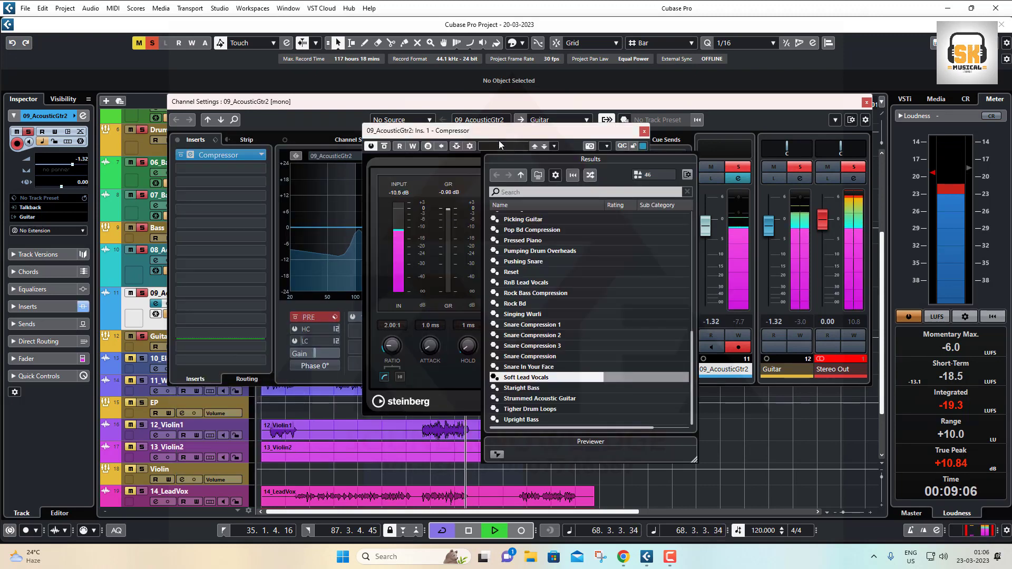
click(414, 245)
click(504, 146)
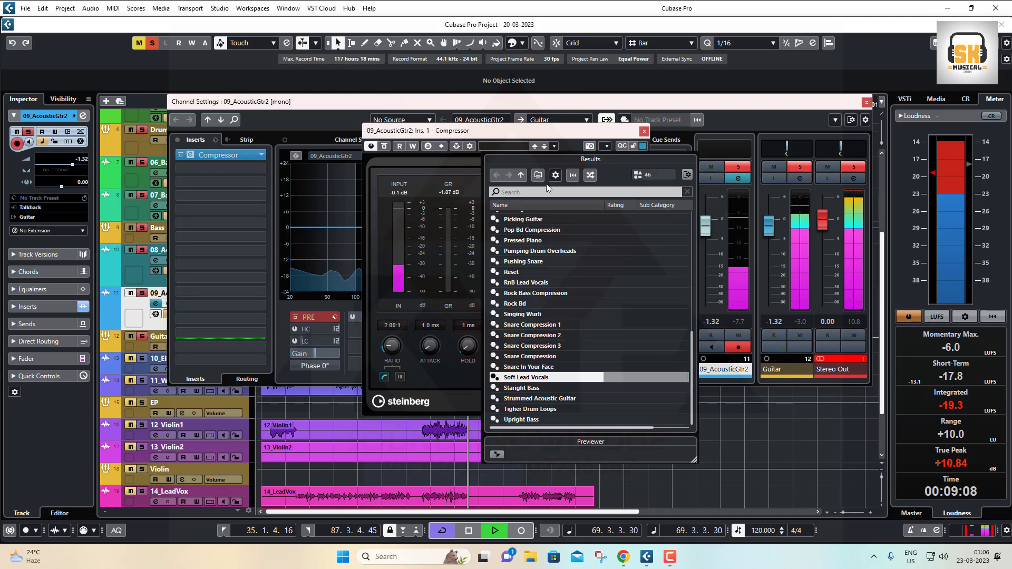
click(516, 192)
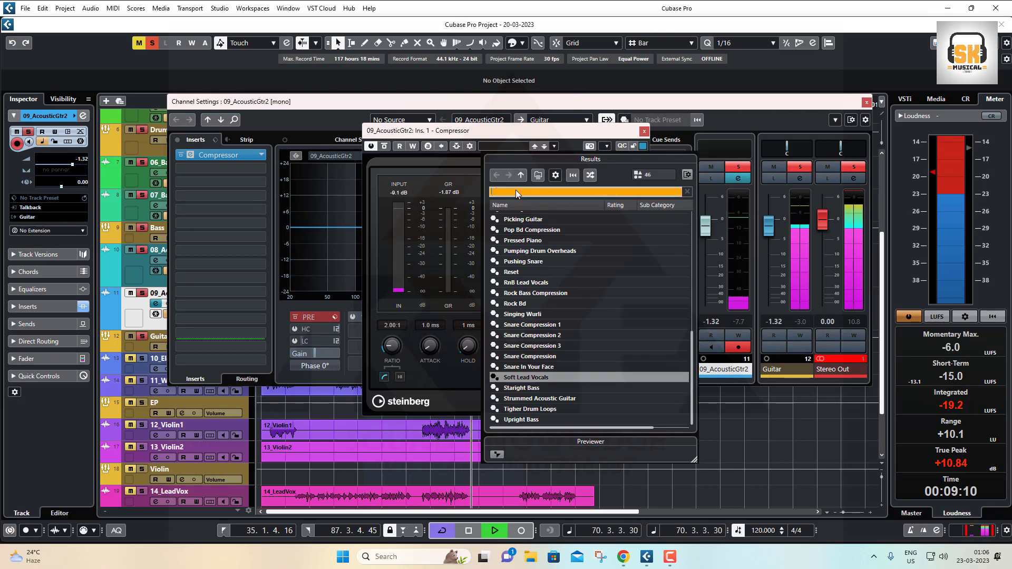
text(guit)
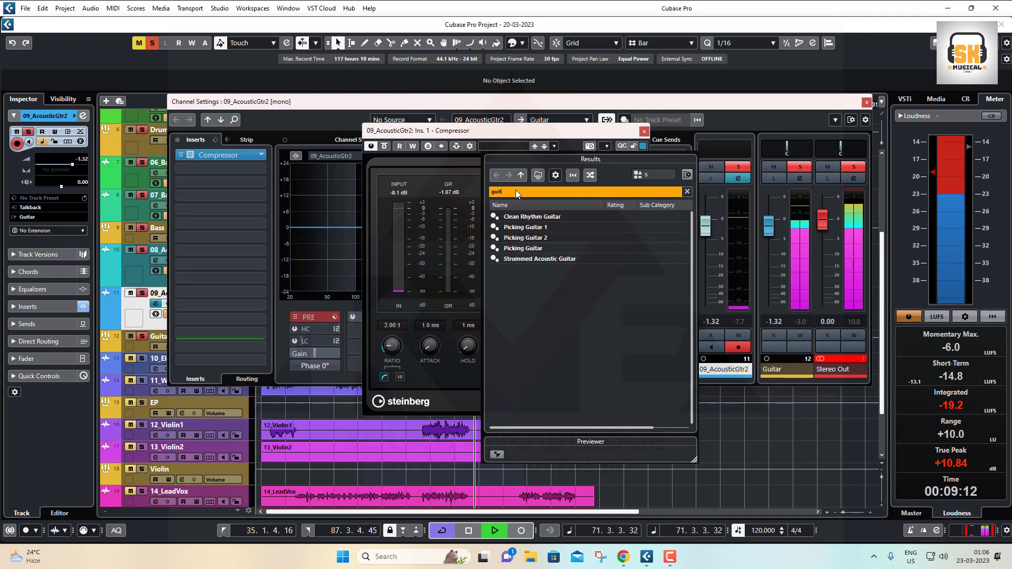
- Audition the Clean Rhythm Guitar and Picking Guitar 1 presets, load Picking Guitar 2, and close the Compressor
click(537, 218)
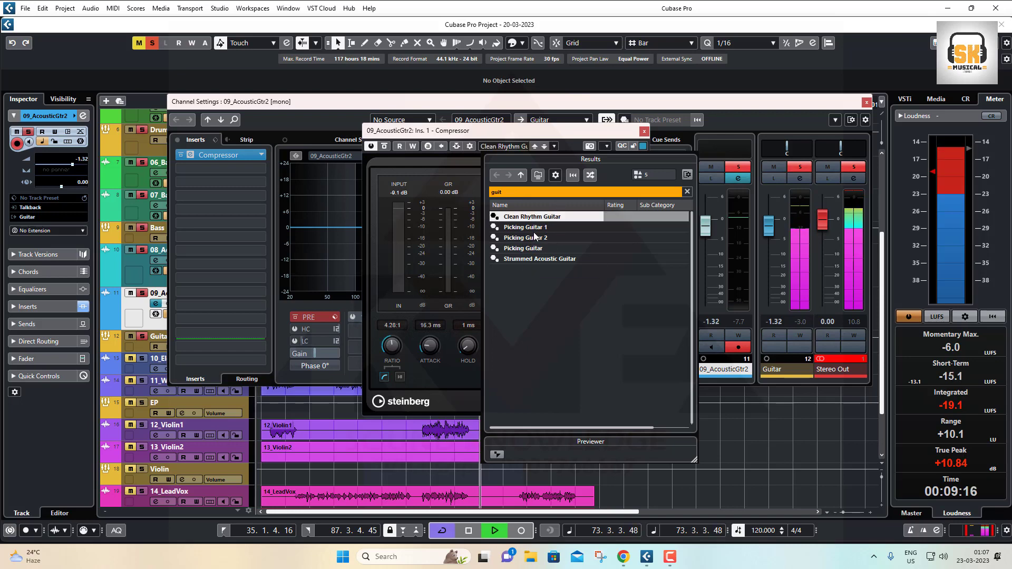
click(535, 228)
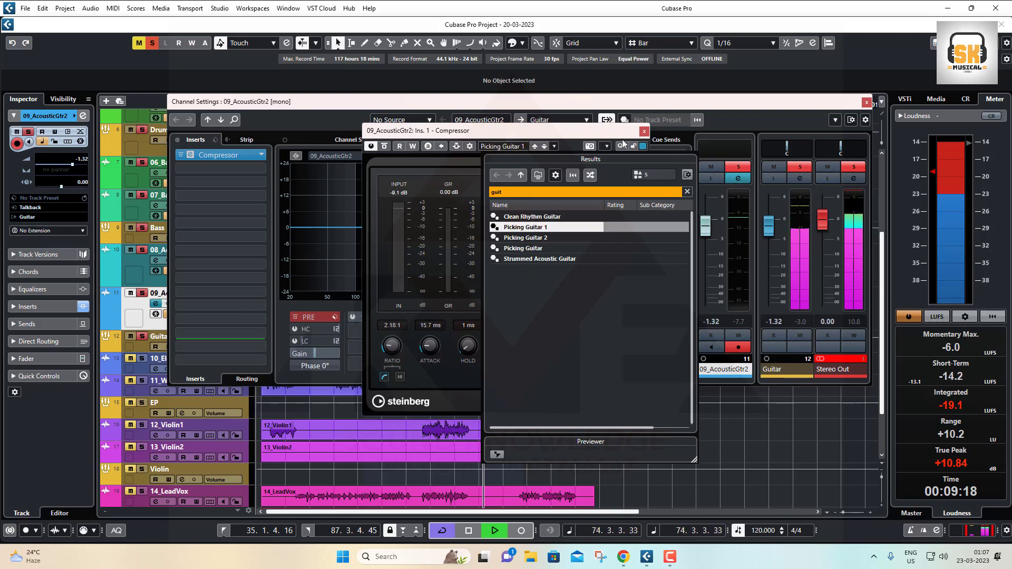
click(519, 240)
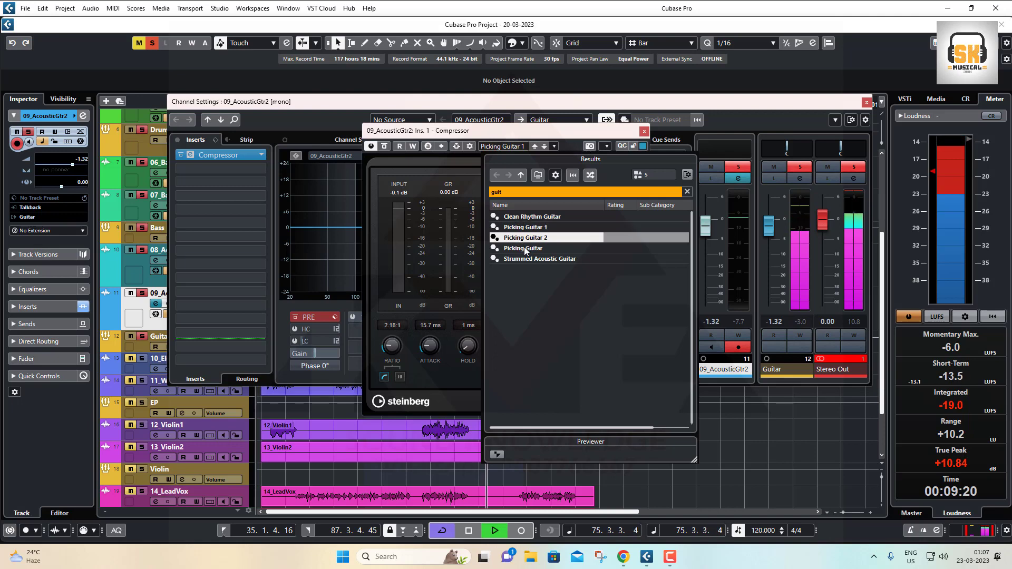
click(428, 171)
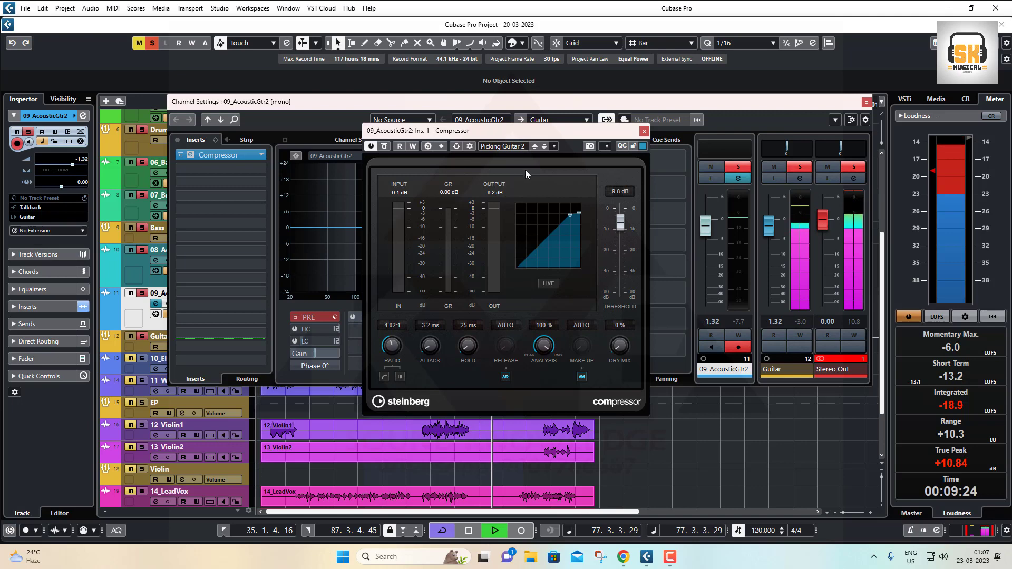
click(644, 132)
- Move the channel settings window off the track area and replay the 09_AcousticGtr2 passage from around bar 57
drag(481, 104, 684, 134)
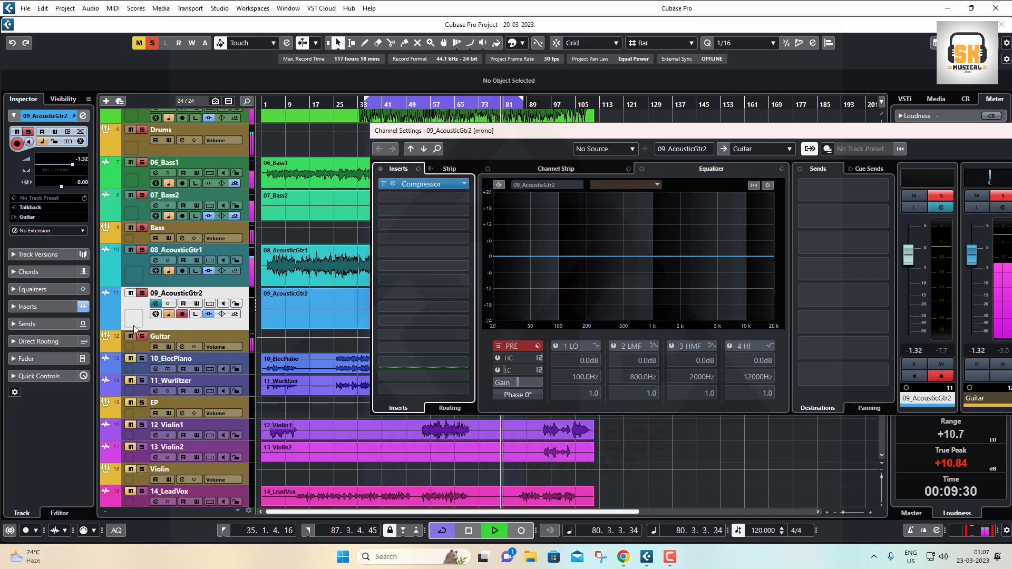
drag(478, 134, 579, 115)
click(433, 106)
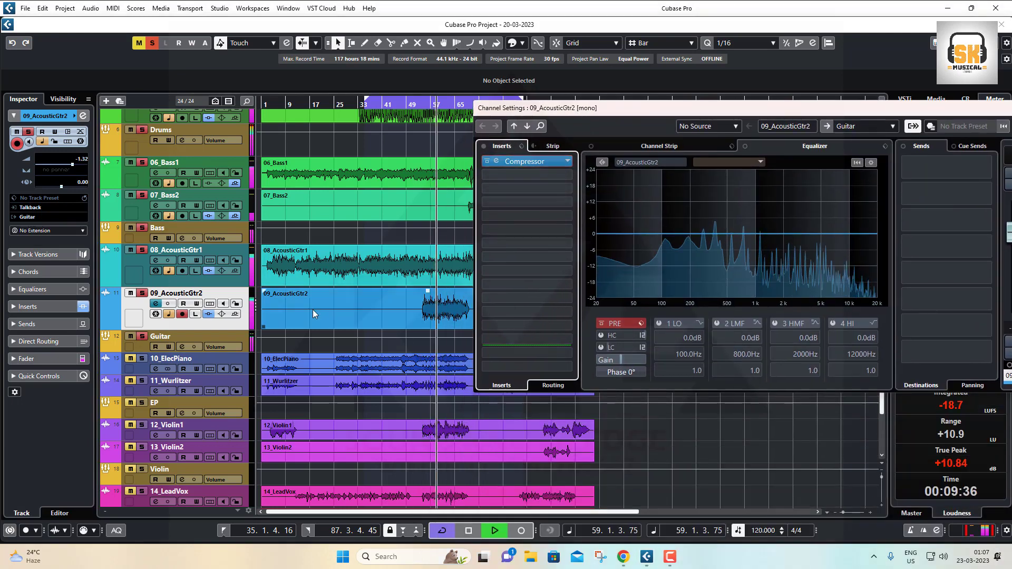
- Set the 09_AcousticGtr2 Compressor's dry mix to 51%, hold to 475 ms and analysis to 81%, open its threshold value for editing, and close it
click(495, 160)
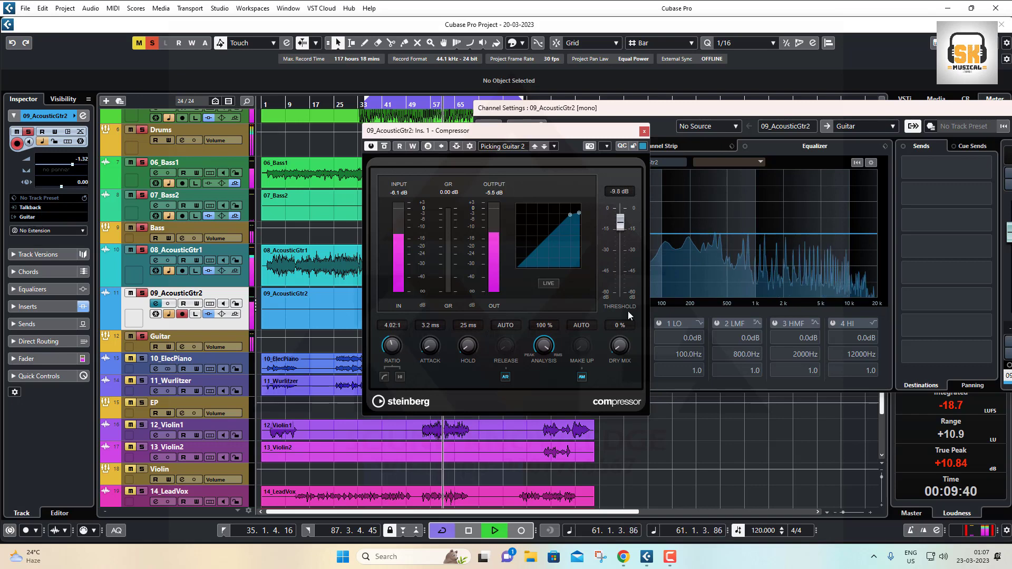
drag(620, 347, 608, 288)
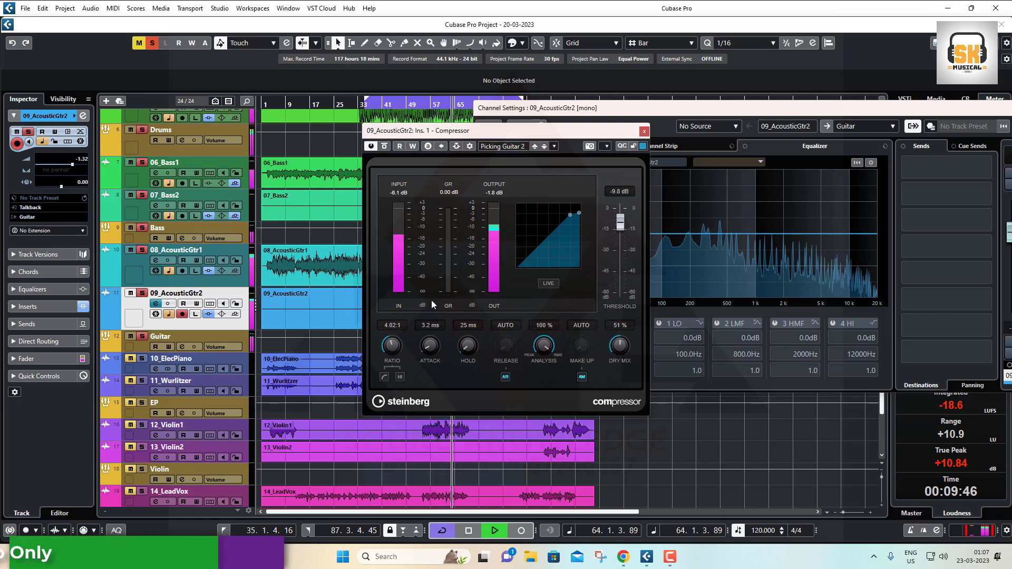
drag(467, 349, 467, 340)
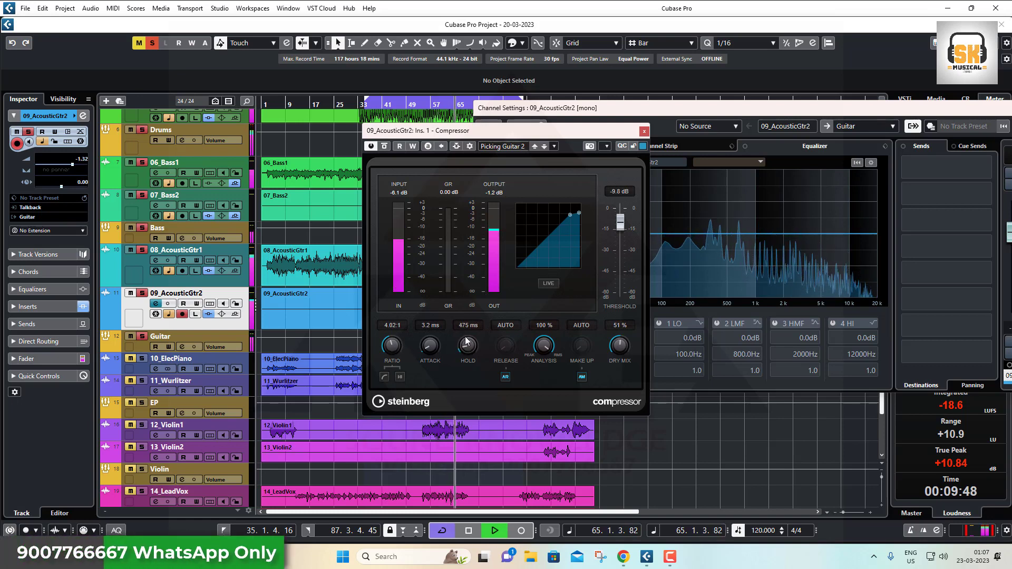
drag(544, 347, 545, 367)
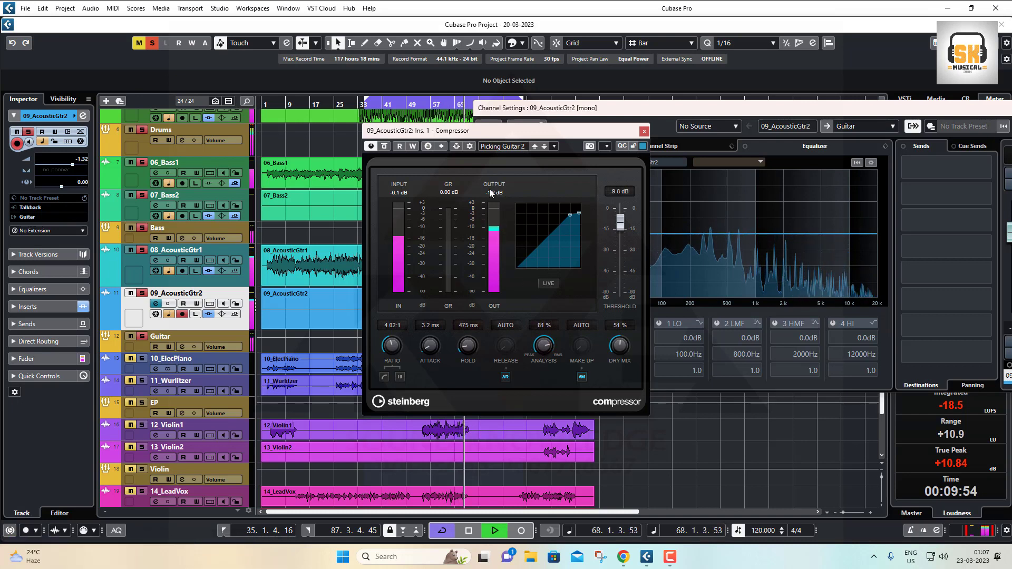
double_click(612, 191)
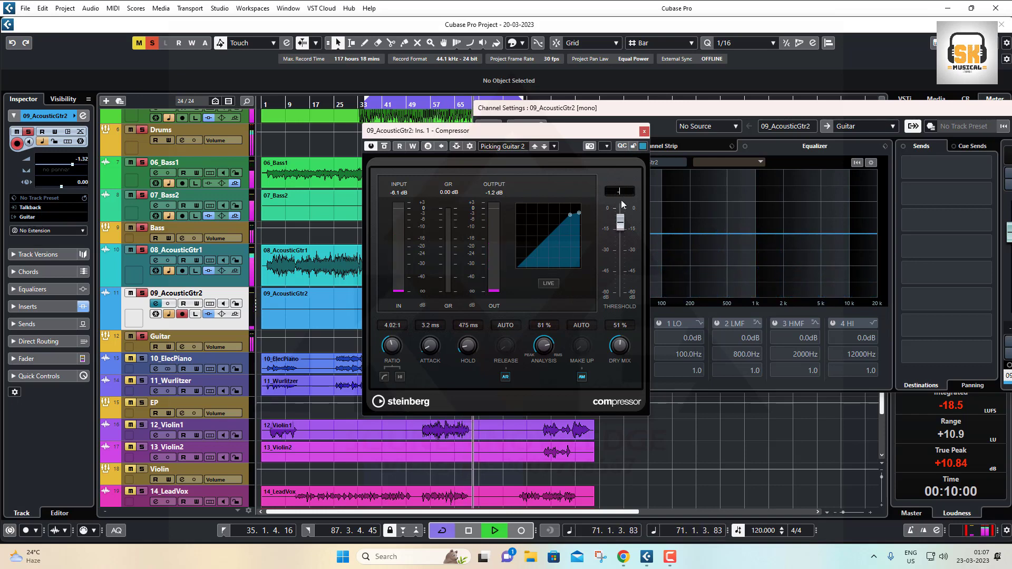
click(645, 133)
- Restart playback around bar 57 and mute the Drums and Bass groups and 08_AcousticGtr1, keeping 09_AcousticGtr2 soloed
drag(761, 110, 709, 67)
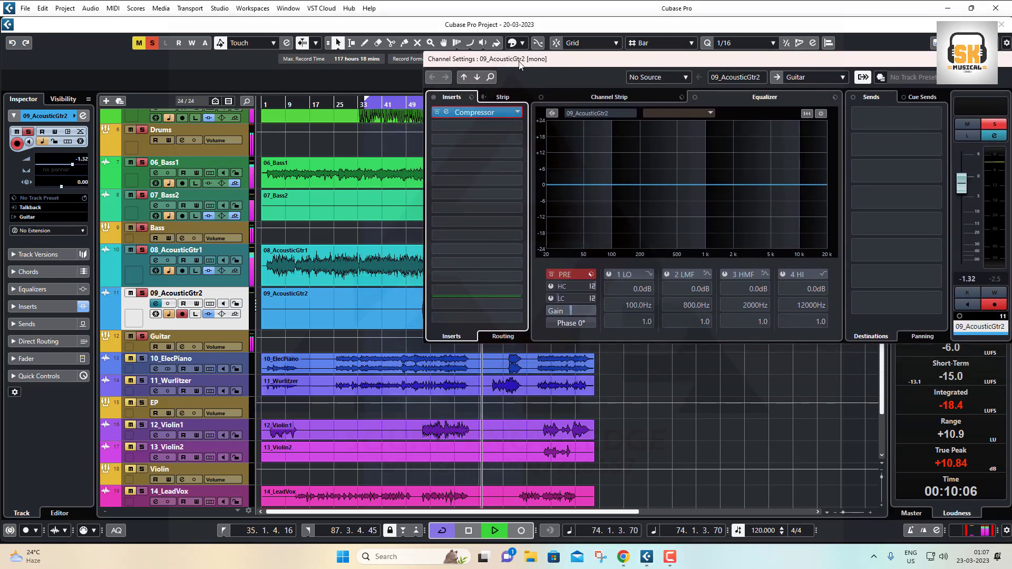
drag(523, 62, 638, 122)
click(430, 105)
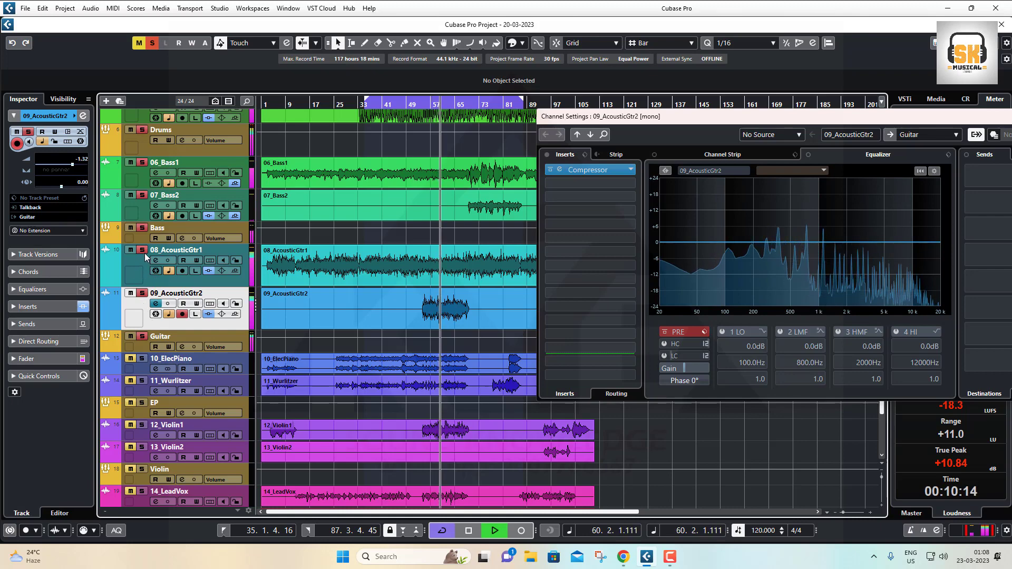
scroll(141, 255, up, 5)
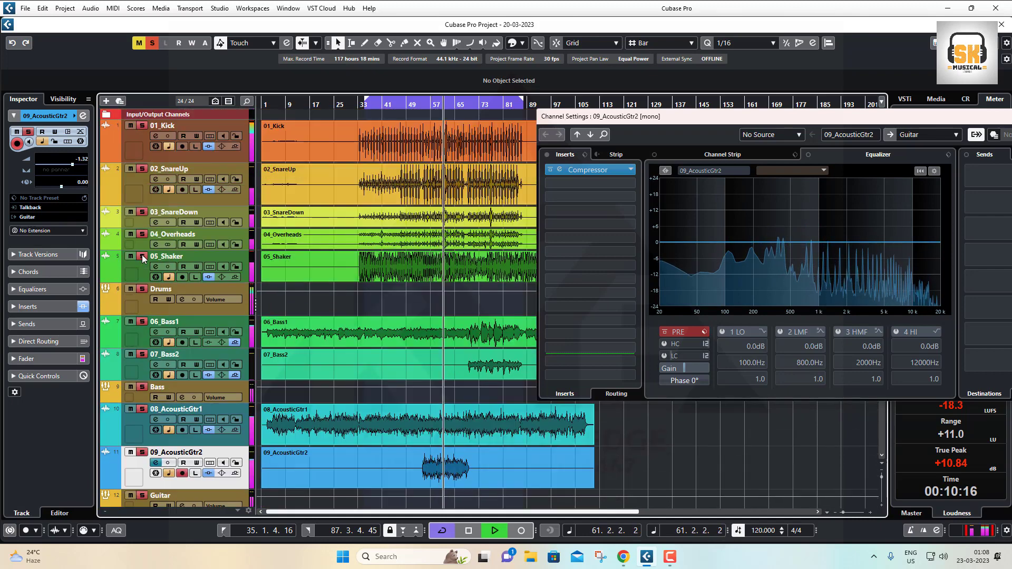
click(129, 290)
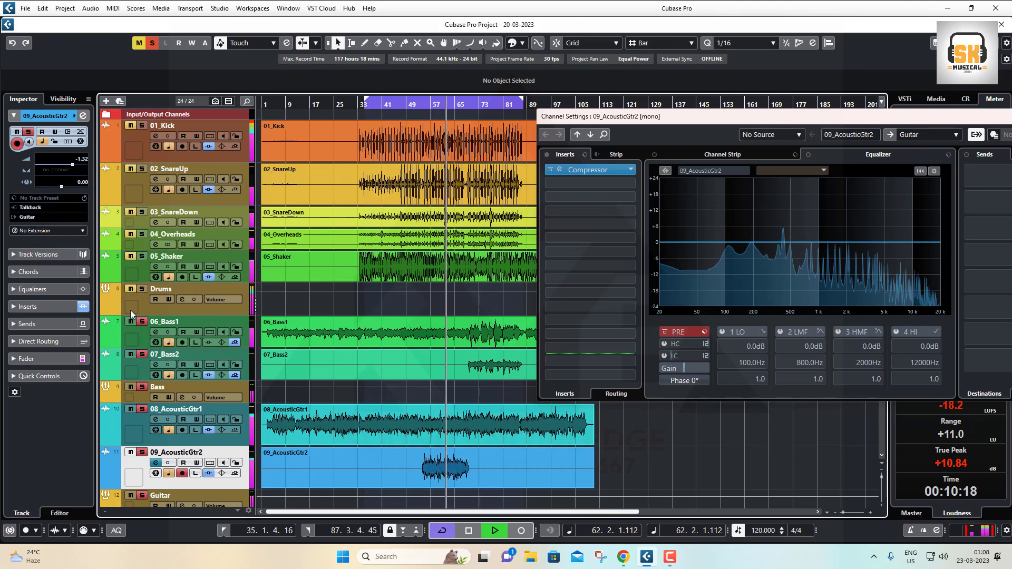
scroll(141, 331, down, 3)
click(130, 308)
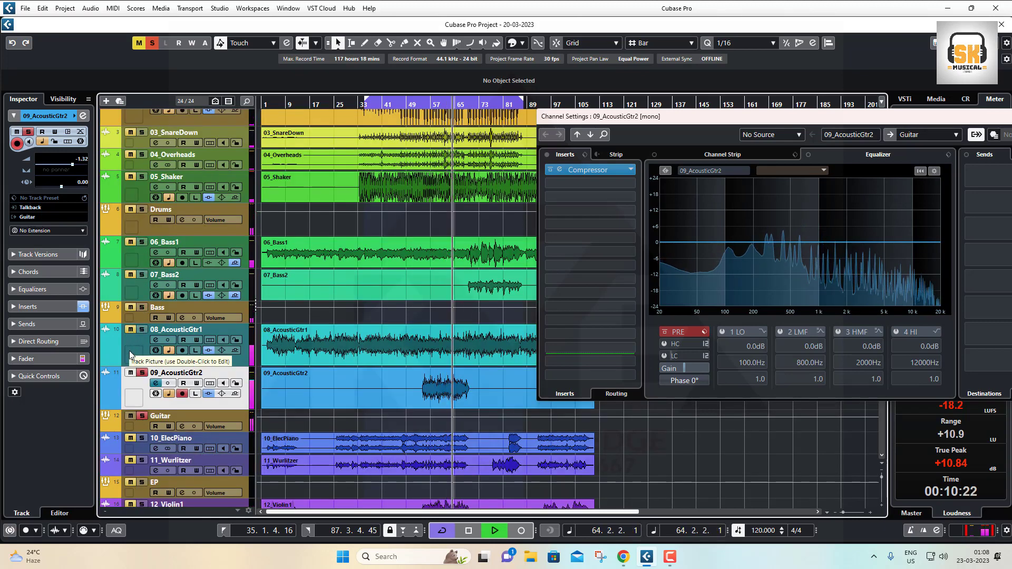
- Compare 09_AcousticGtr2 with its inserts bypassed and active, replaying from around bar 57, and stop playback with the inserts bypassed
click(208, 394)
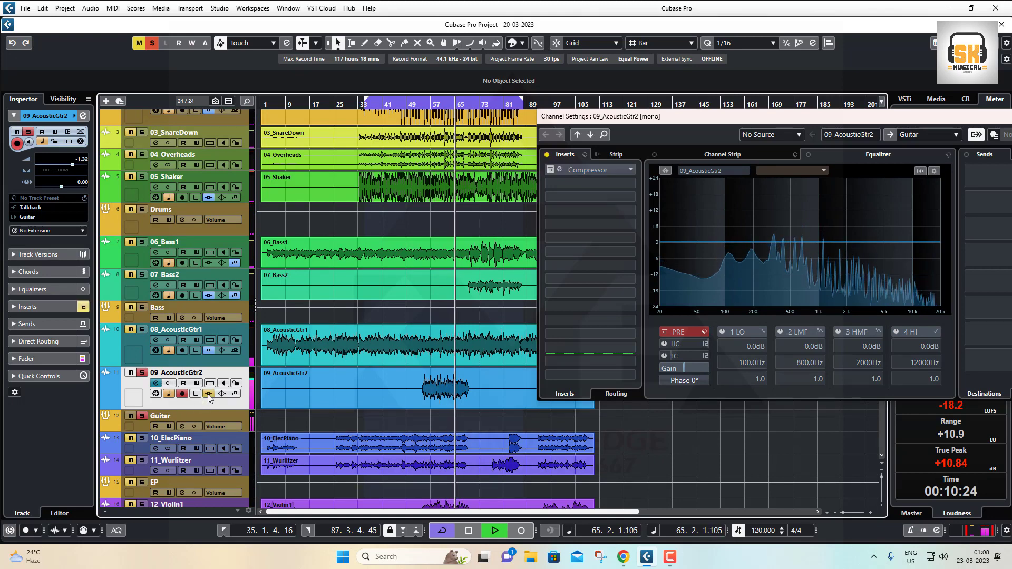
click(208, 394)
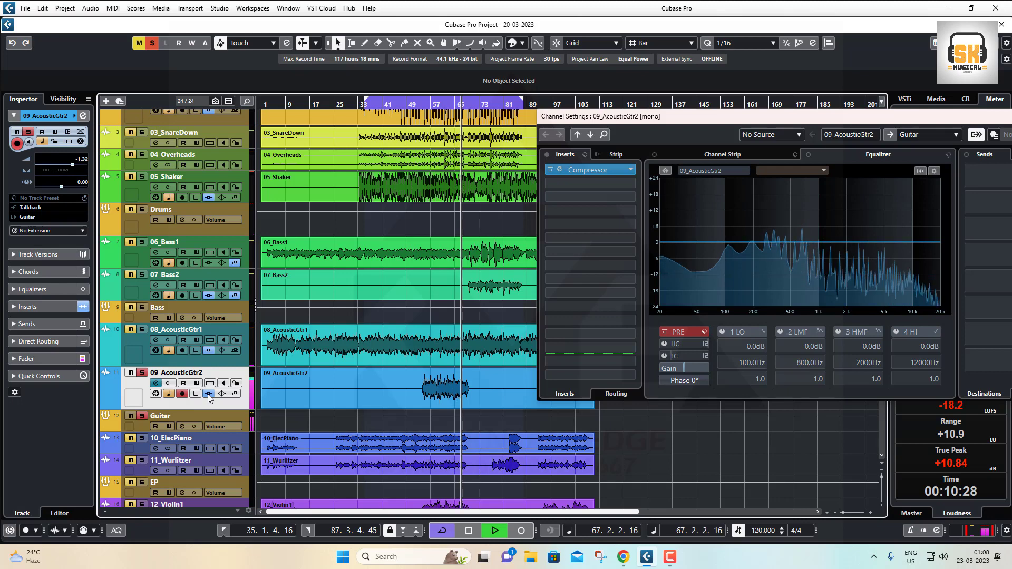
click(208, 394)
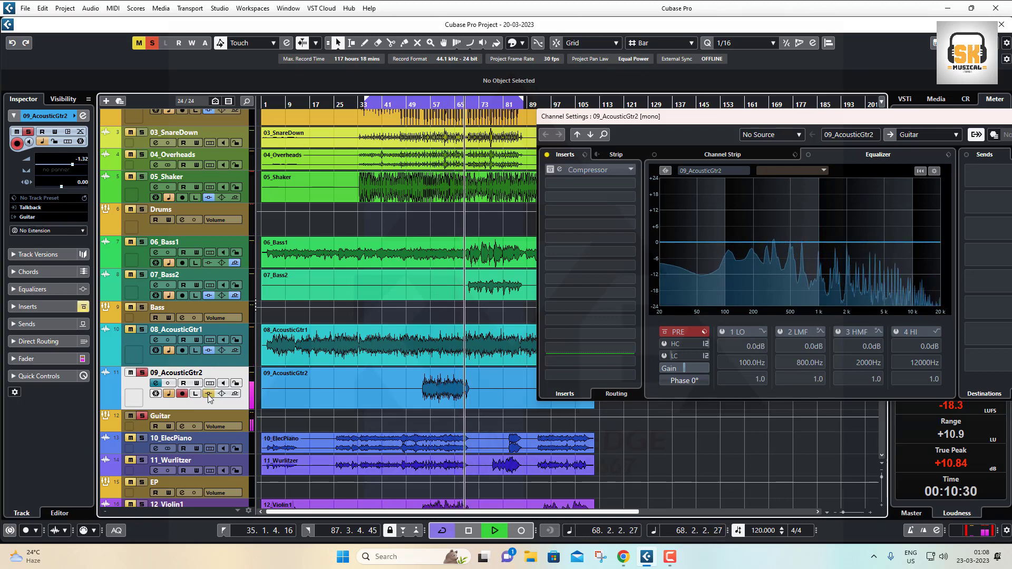
click(208, 394)
click(438, 105)
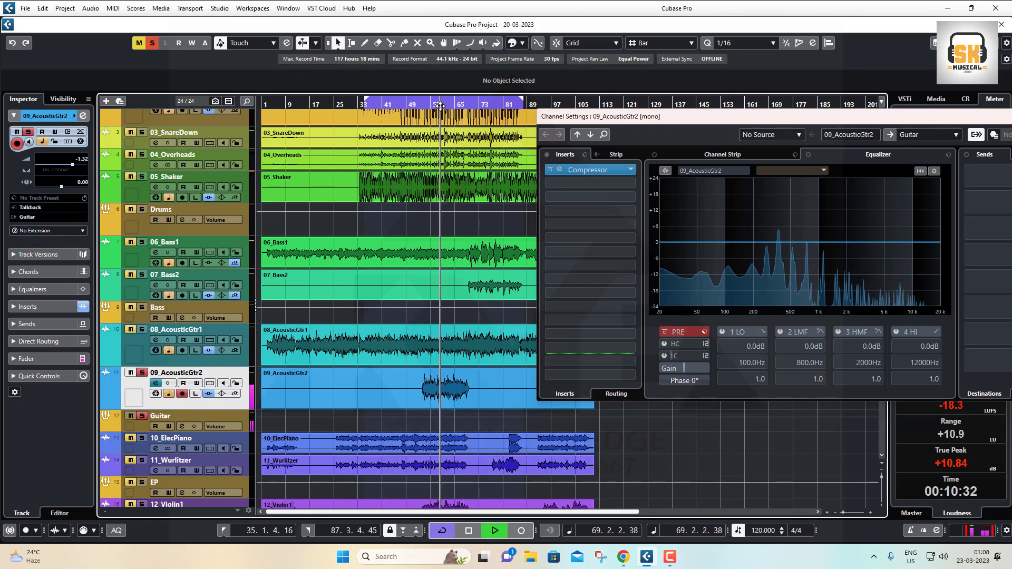
click(208, 394)
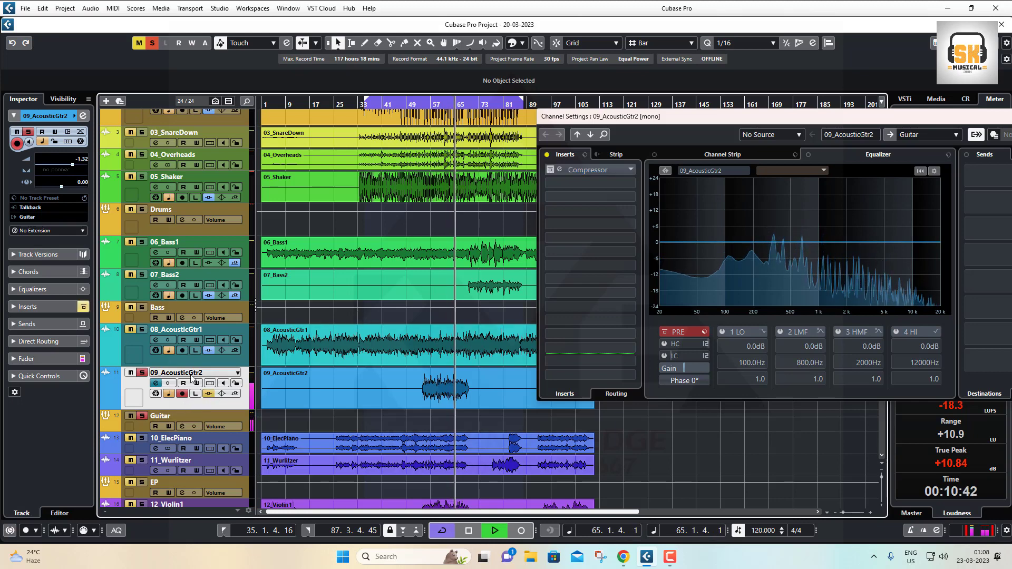
key(space)
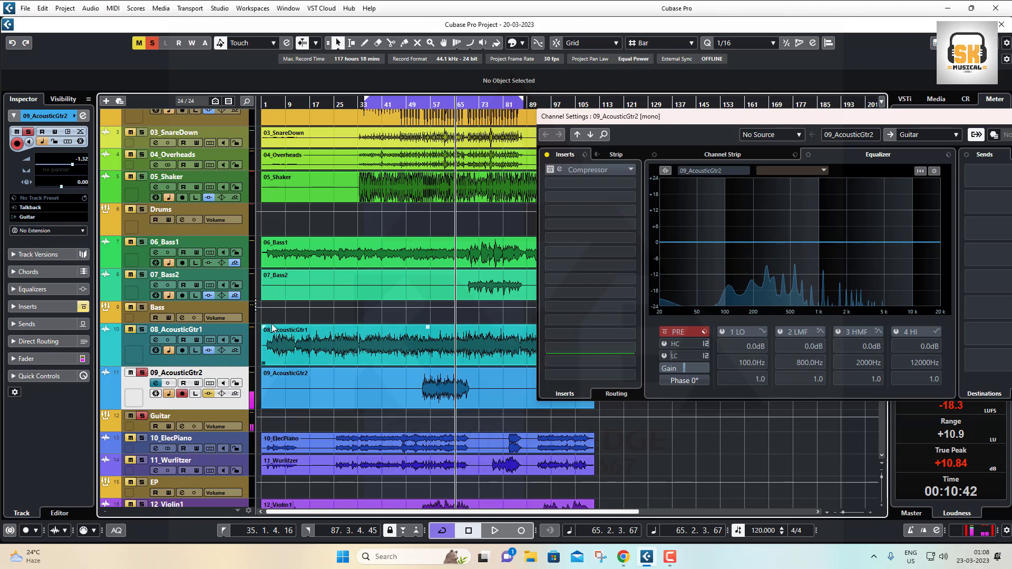
- Open the Compressor on 08_AcousticGtr1, load the Clean Rhythm Guitar preset and close the plug-in window
click(128, 351)
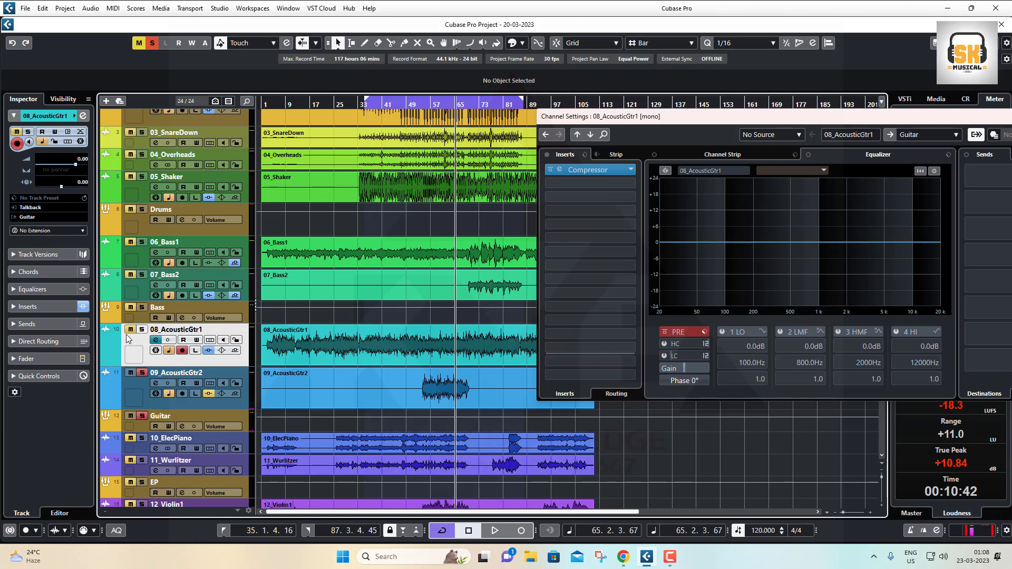
click(156, 340)
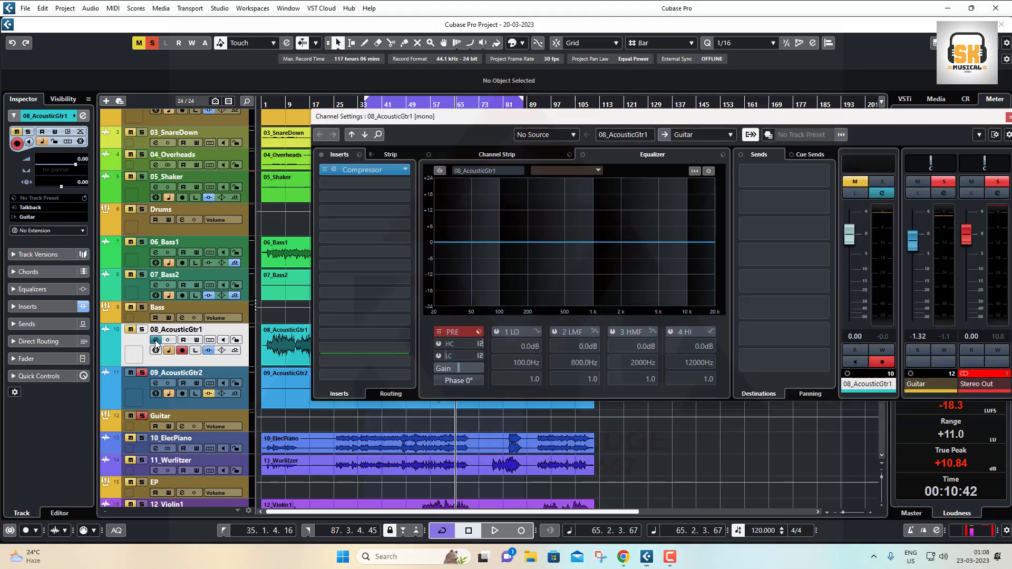
click(336, 169)
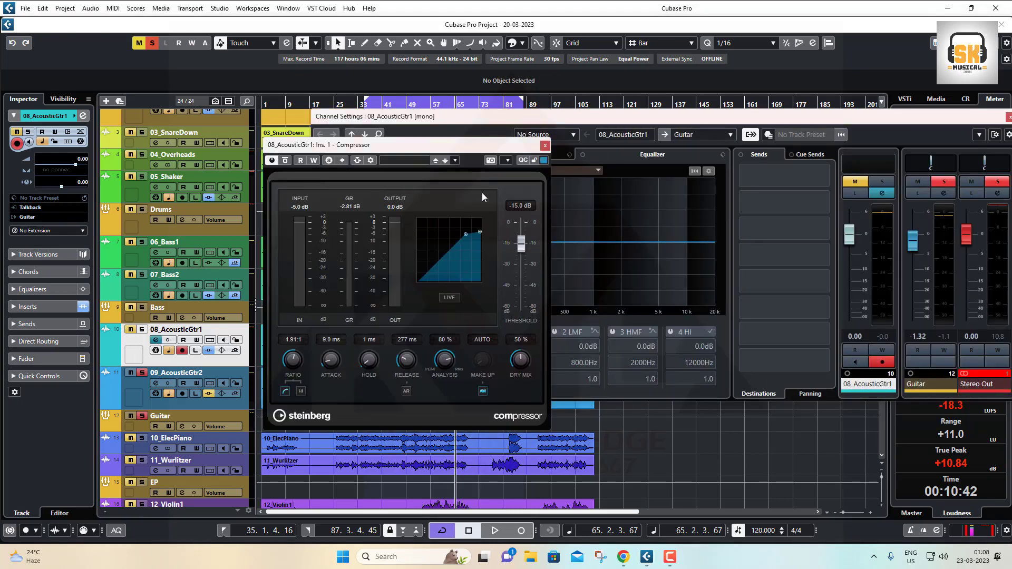
click(406, 161)
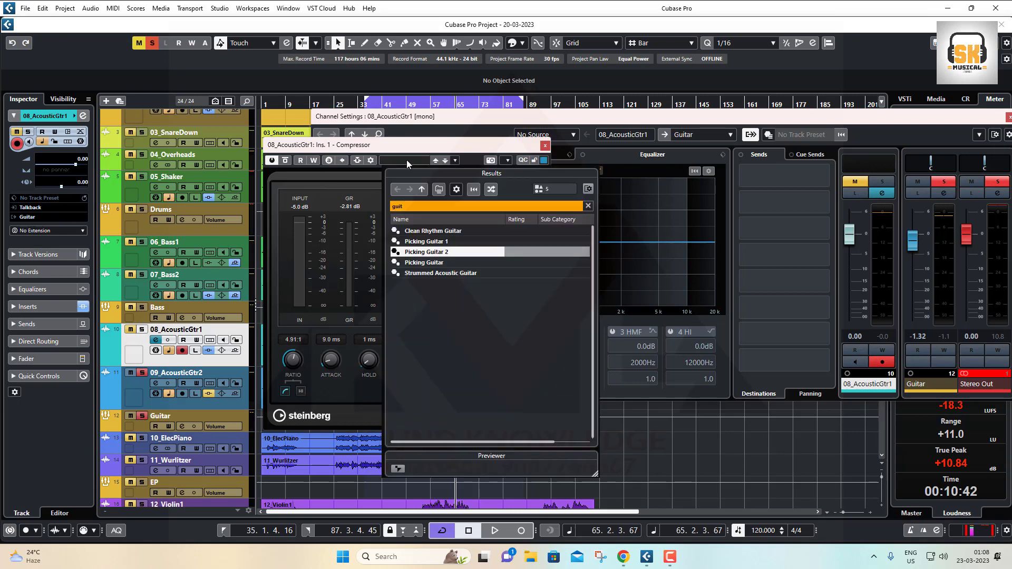
double_click(440, 229)
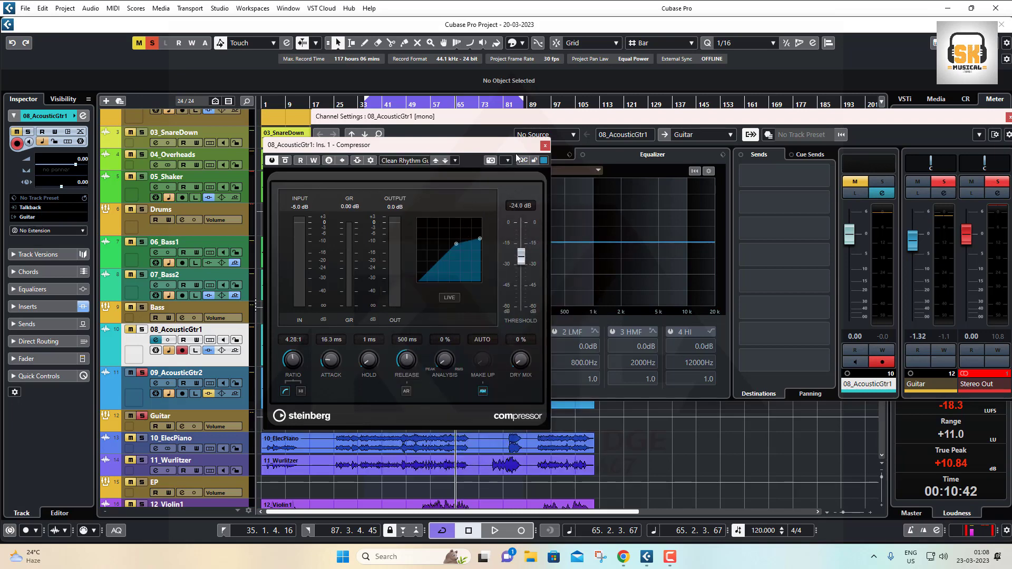
click(546, 146)
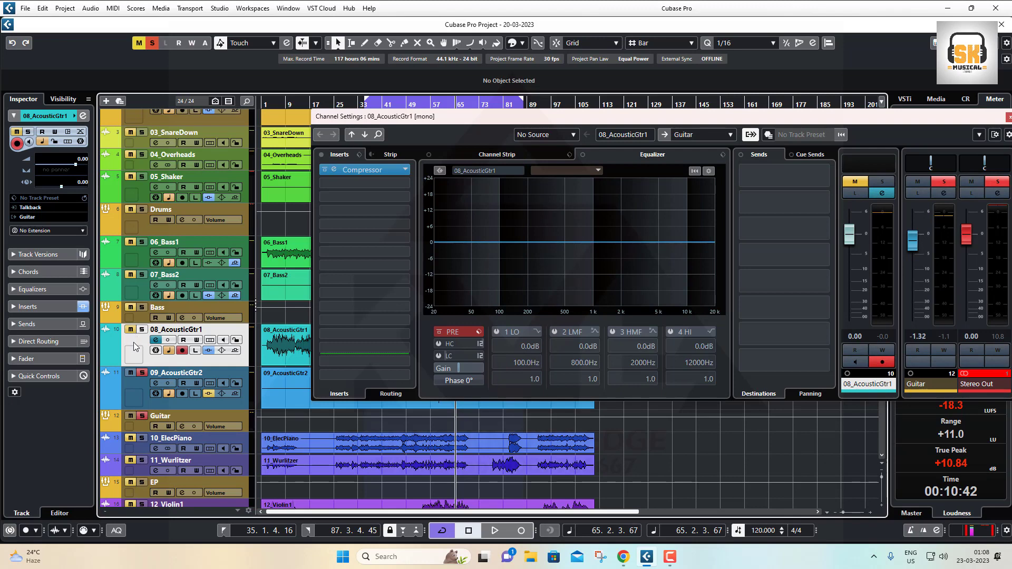
- Unmute and solo 08_AcousticGtr1, and compare it with its inserts bypassed and active during playback
key(m)
key(s)
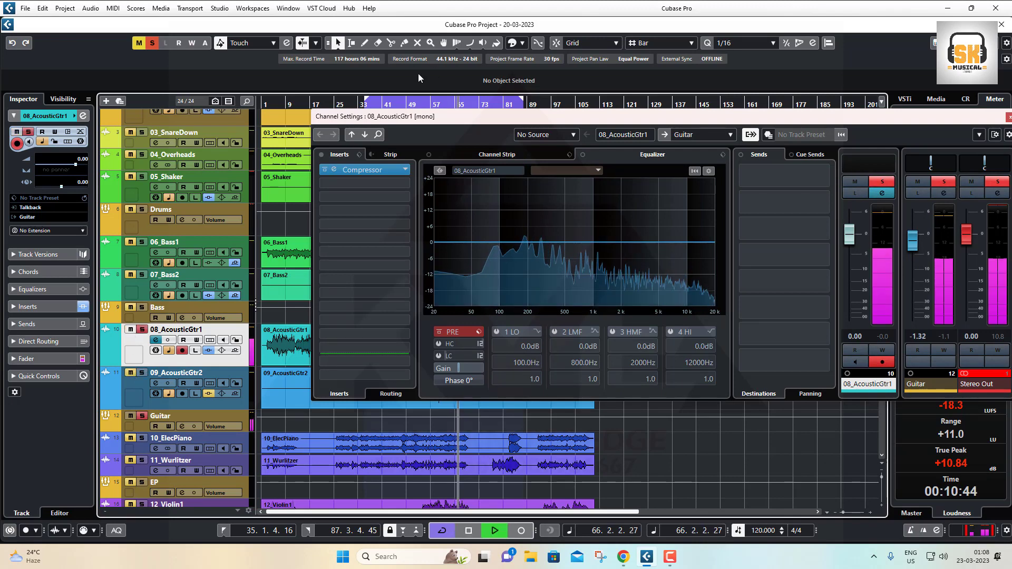
drag(433, 119, 542, 97)
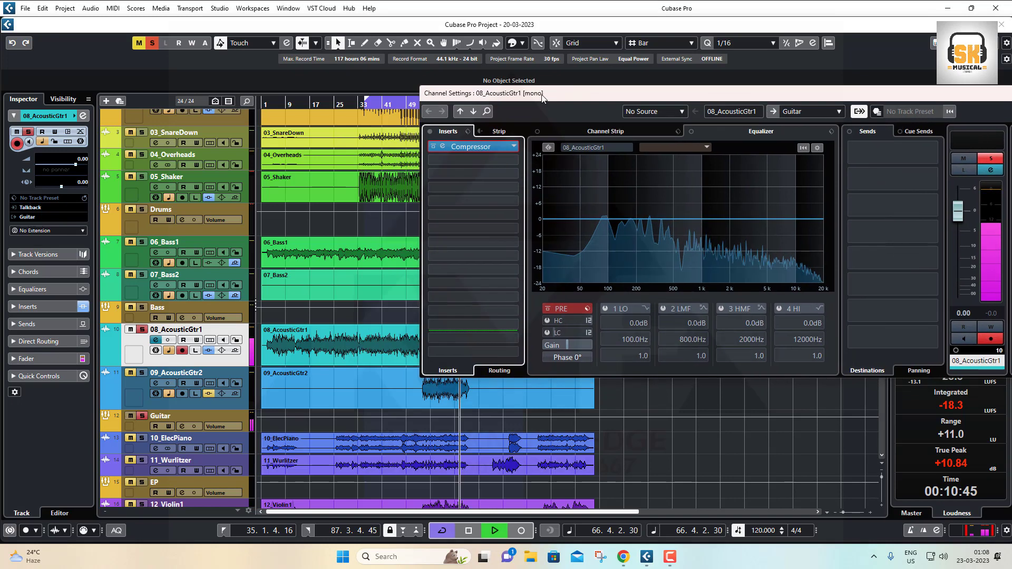
click(208, 351)
click(207, 351)
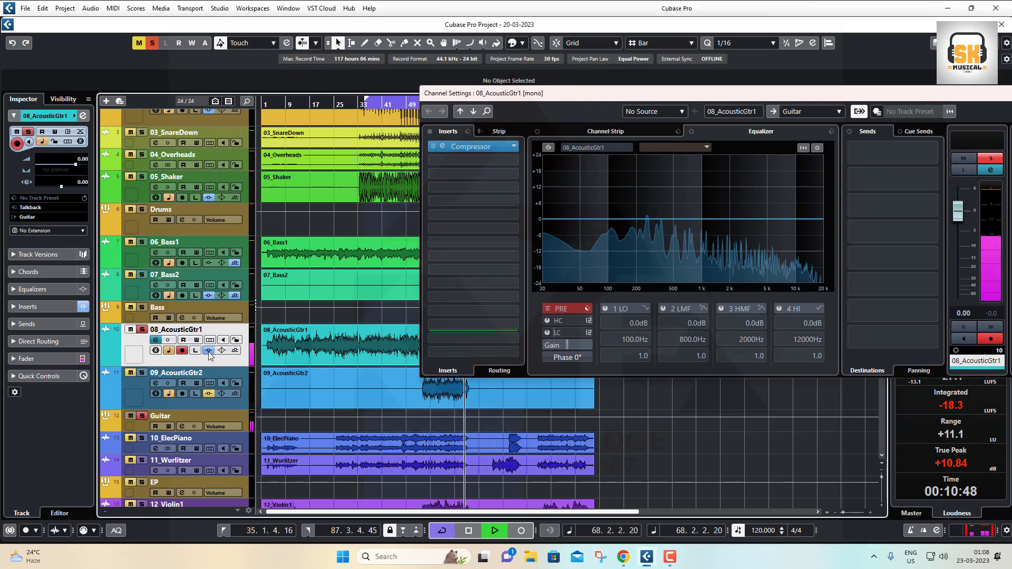
- Set the Compressor on 08_AcousticGtr1 to a 50 % dry mix and a -18 dB threshold, and close the plug-in window
click(442, 147)
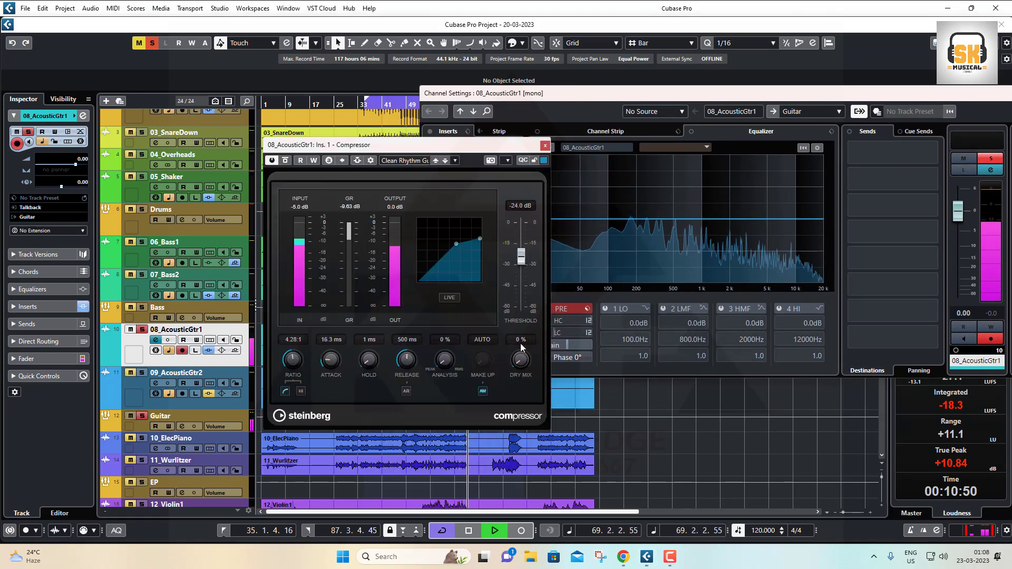
click(520, 340)
text(50)
key(Return)
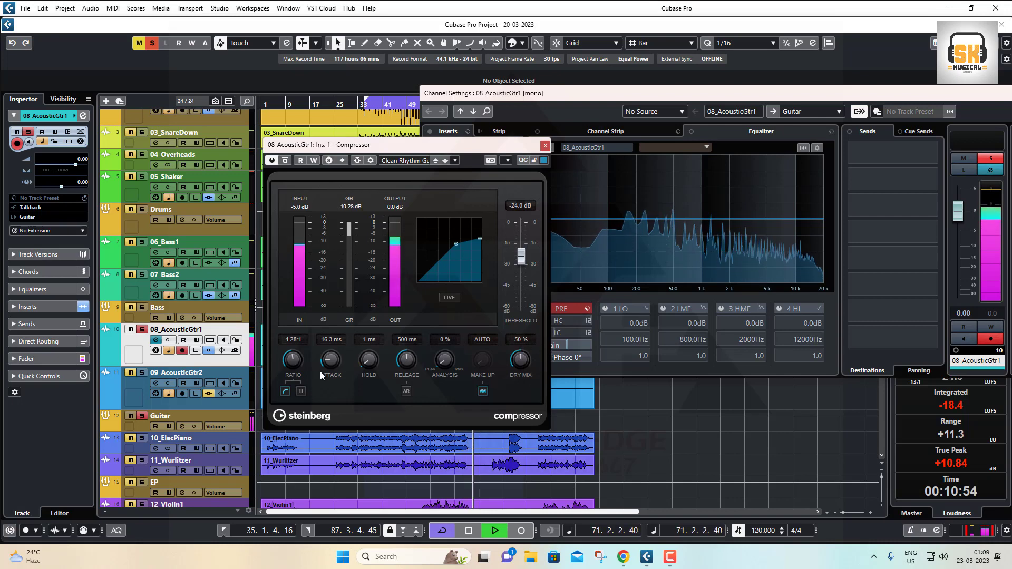
click(517, 206)
key(BackSpace)
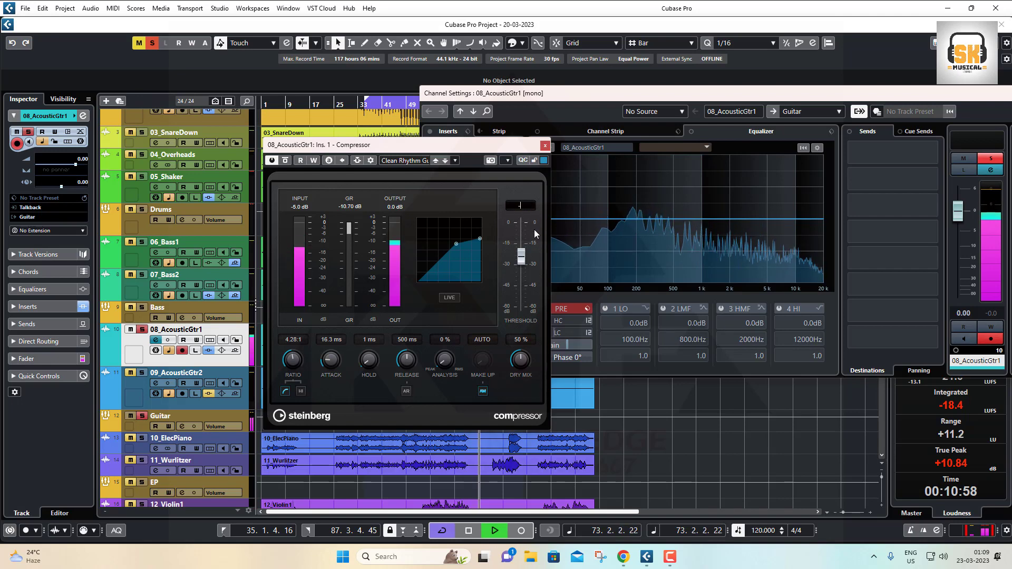
text(-18)
key(Return)
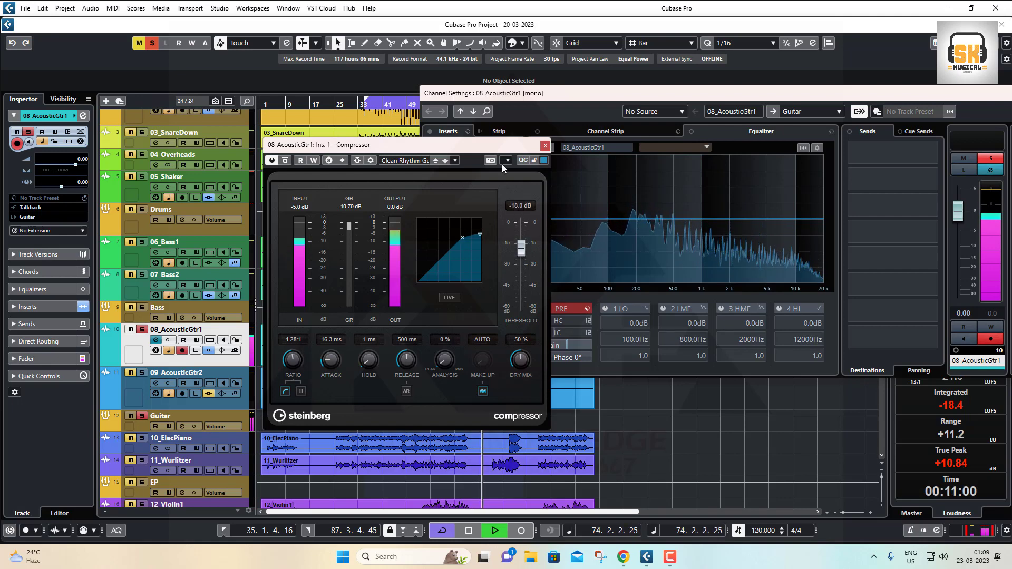
click(546, 146)
- Compare 08_AcousticGtr1 unsoloed and soloed, and with its inserts bypassed and active, and stop playback
click(142, 330)
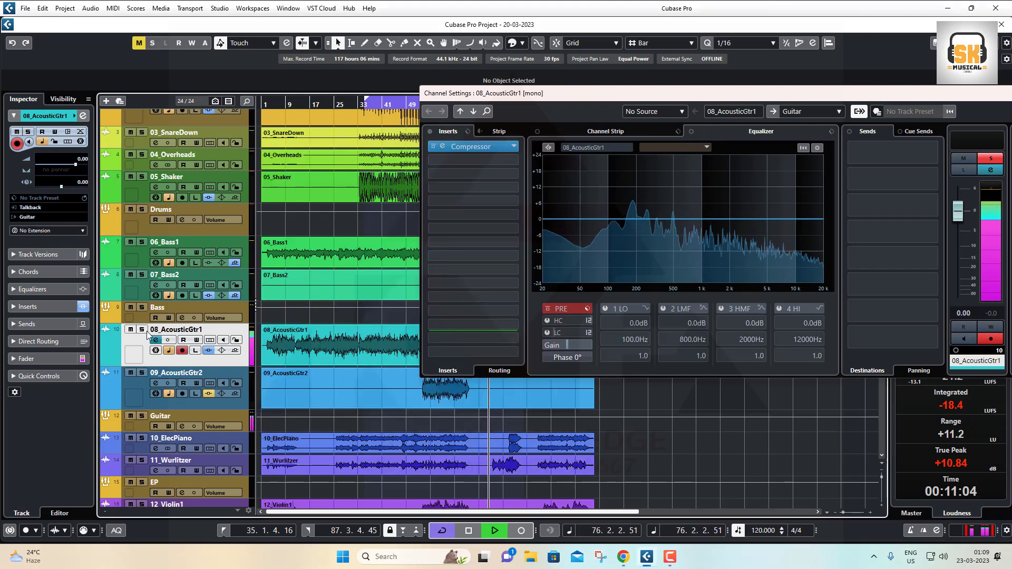
click(144, 332)
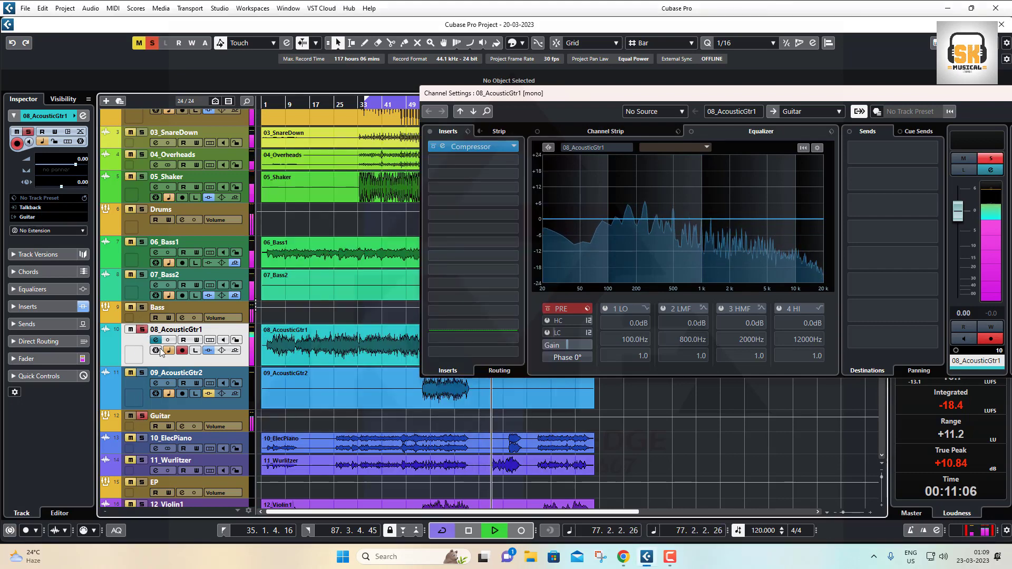
click(208, 351)
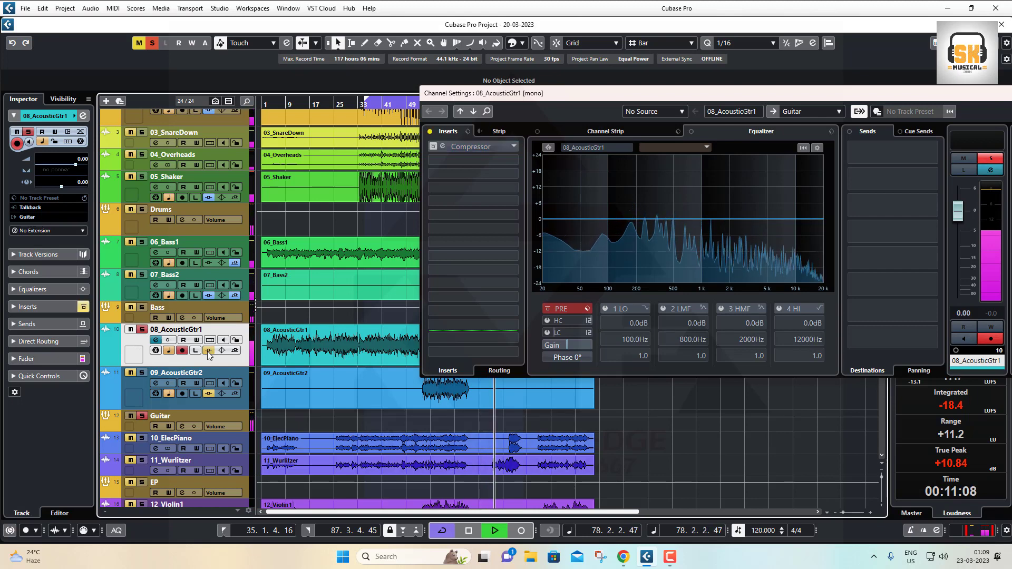
click(209, 351)
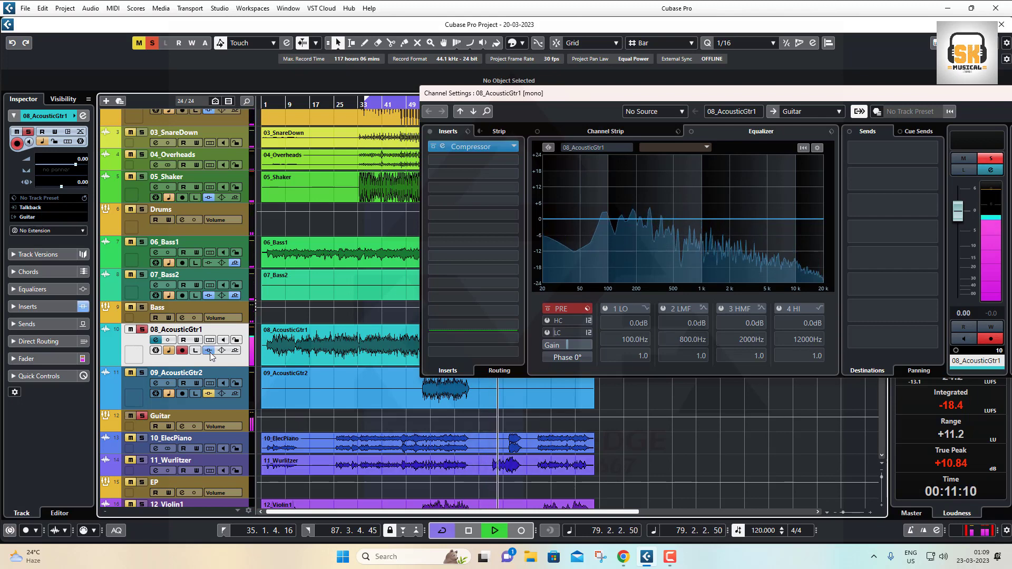
key(space)
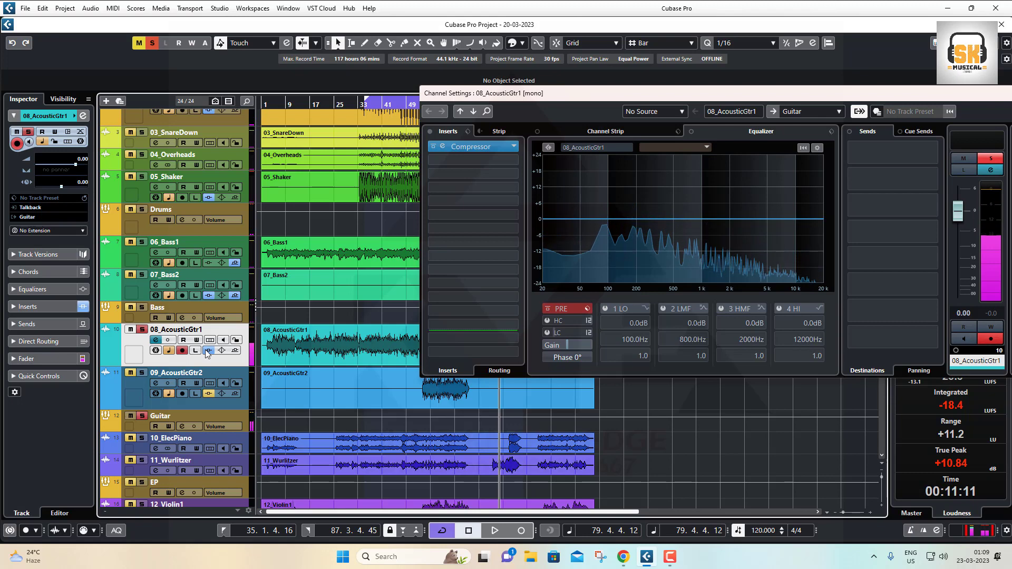
- Remove the Compressor insert from 09_AcousticGtr2
click(136, 400)
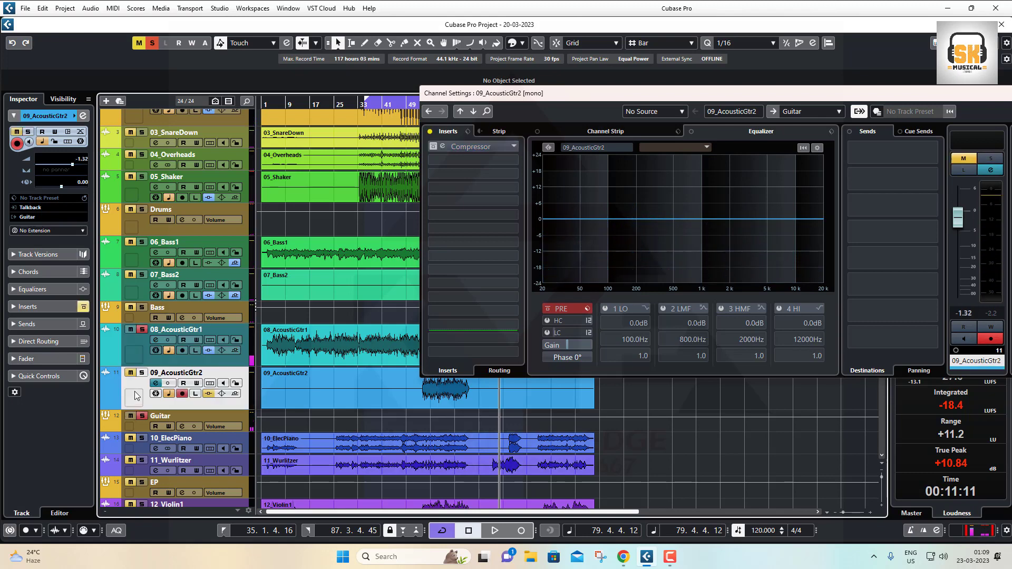
click(513, 147)
scroll(483, 185, up, 5)
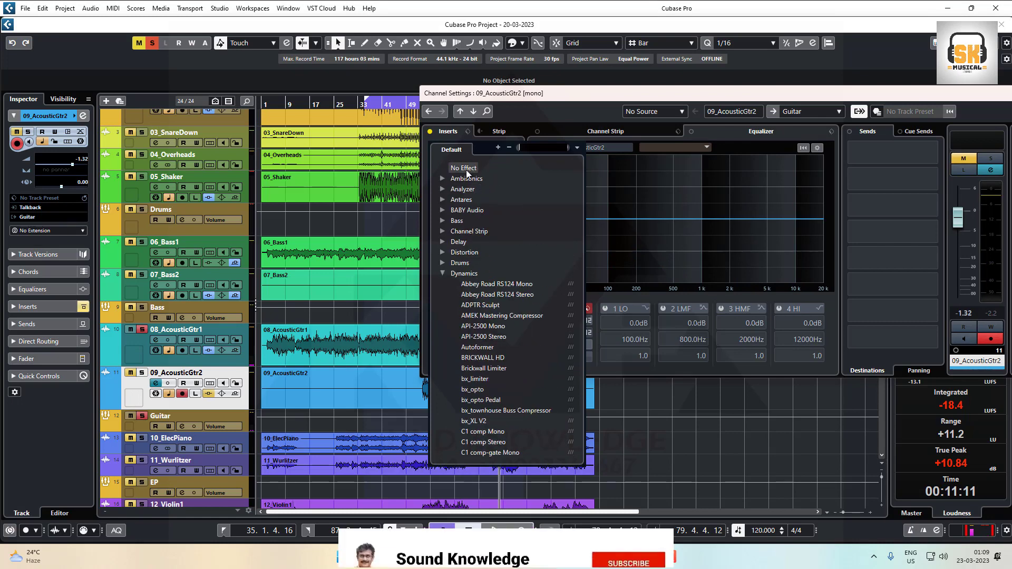
click(464, 168)
- Activate side-chaining in the Compressor on 08_AcousticGtr1 and add 09_AcousticGtr2 as its side-chain source
click(139, 345)
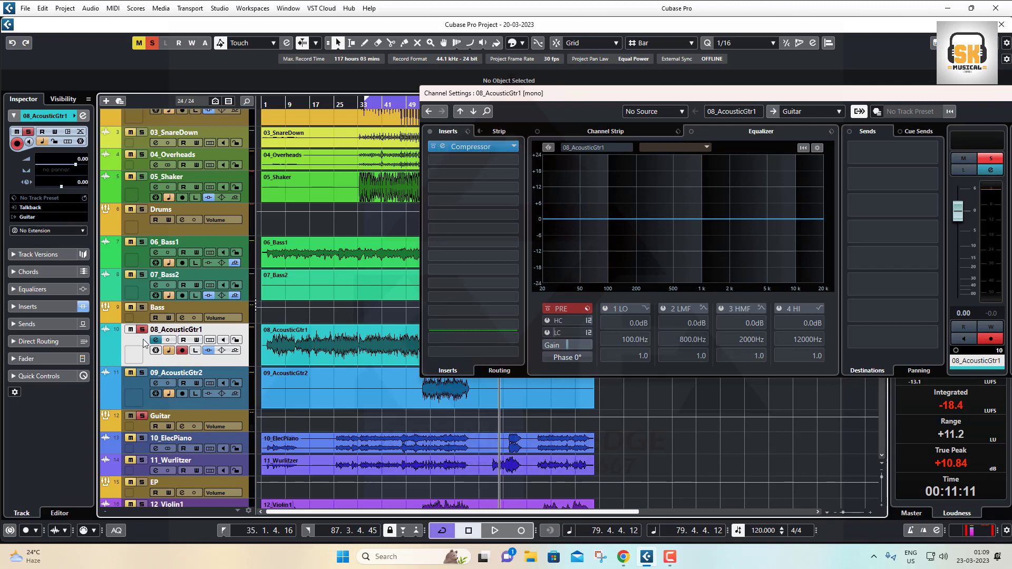
click(442, 148)
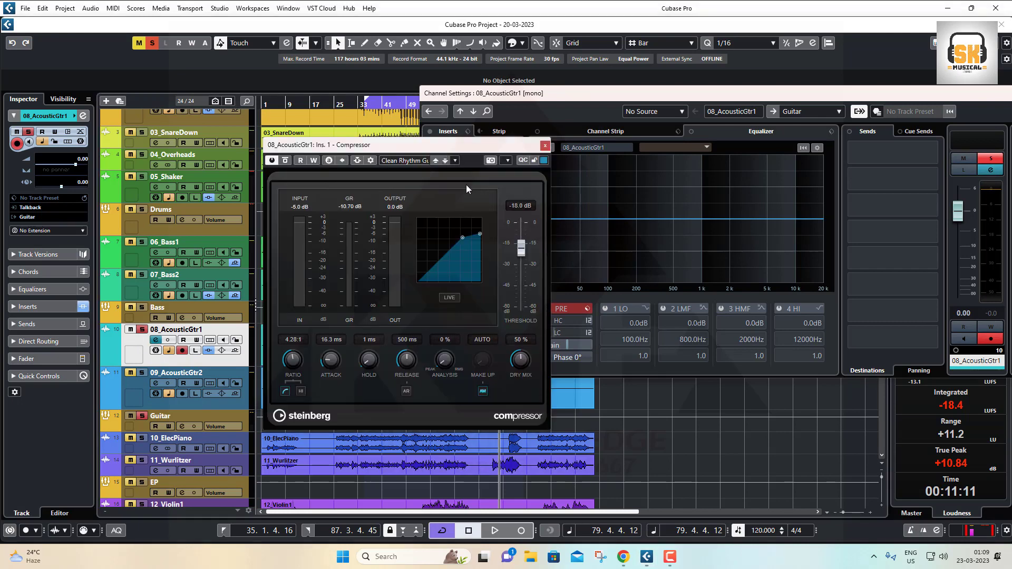
drag(479, 150, 711, 105)
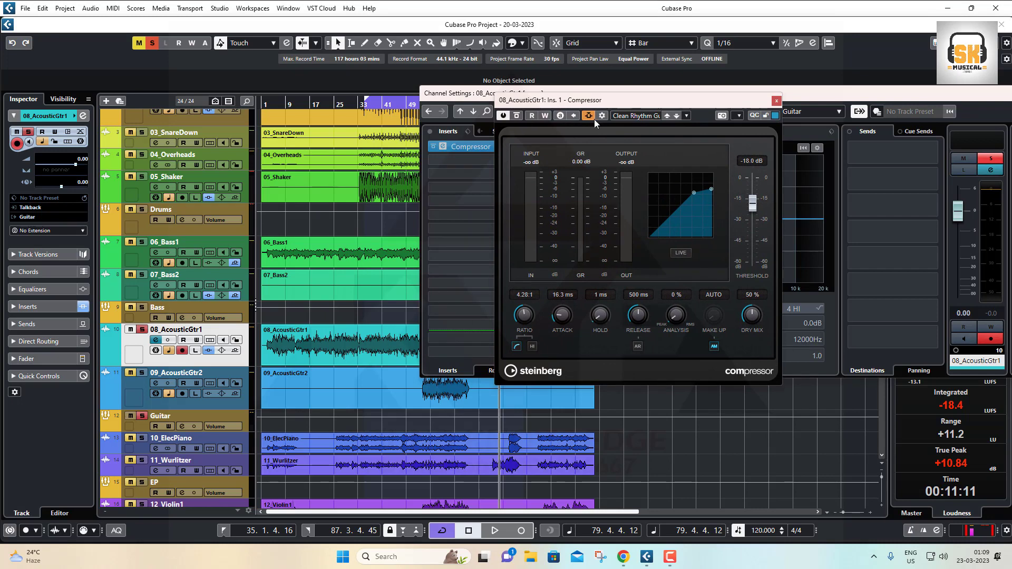
click(602, 116)
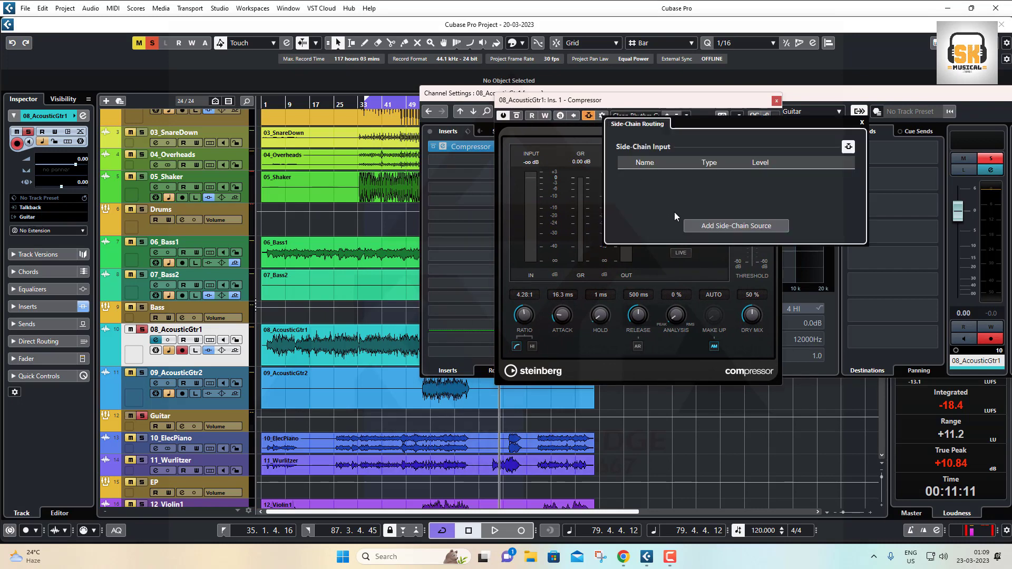
click(730, 226)
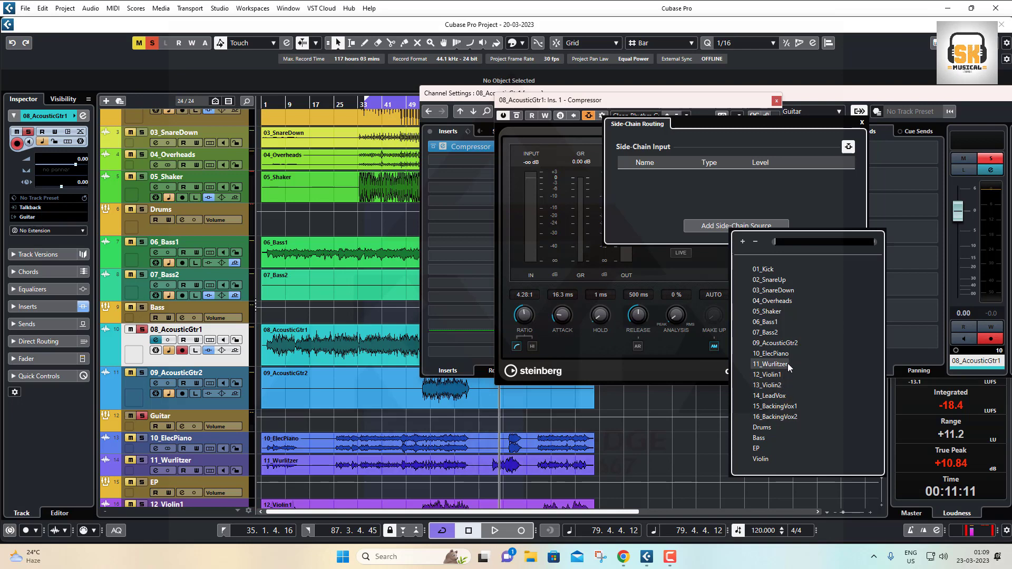
click(788, 343)
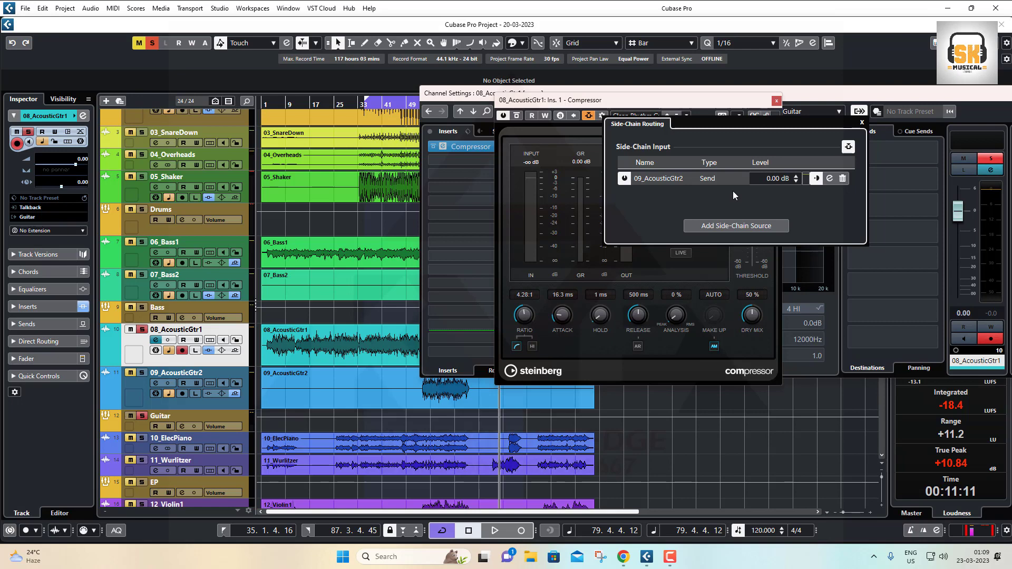
- Play from around bar 50, move the Compressor window clear of the arrangement and close the Channel Settings window
key(space)
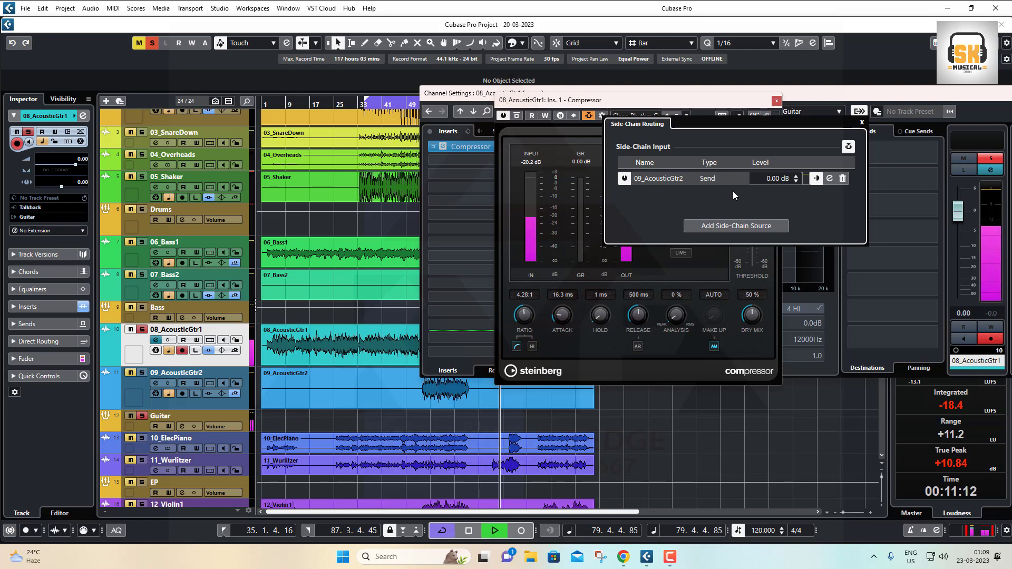
click(413, 104)
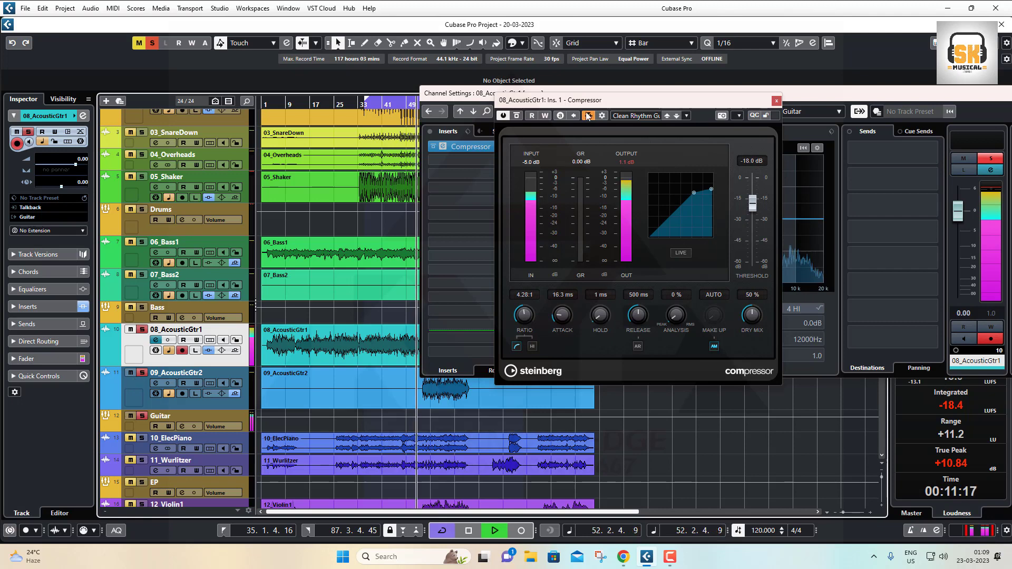
drag(574, 101, 695, 139)
click(878, 98)
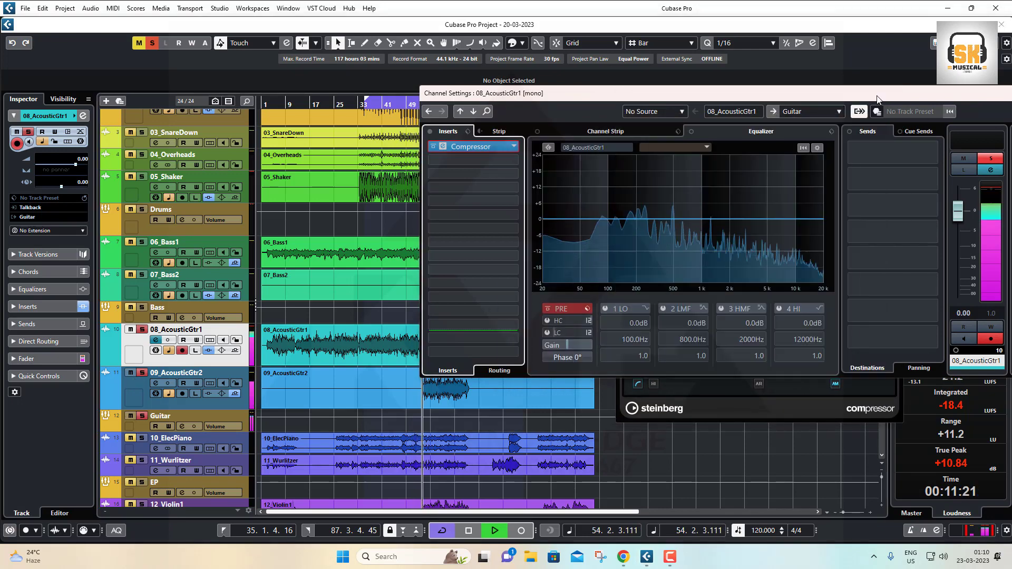
drag(879, 98, 677, 72)
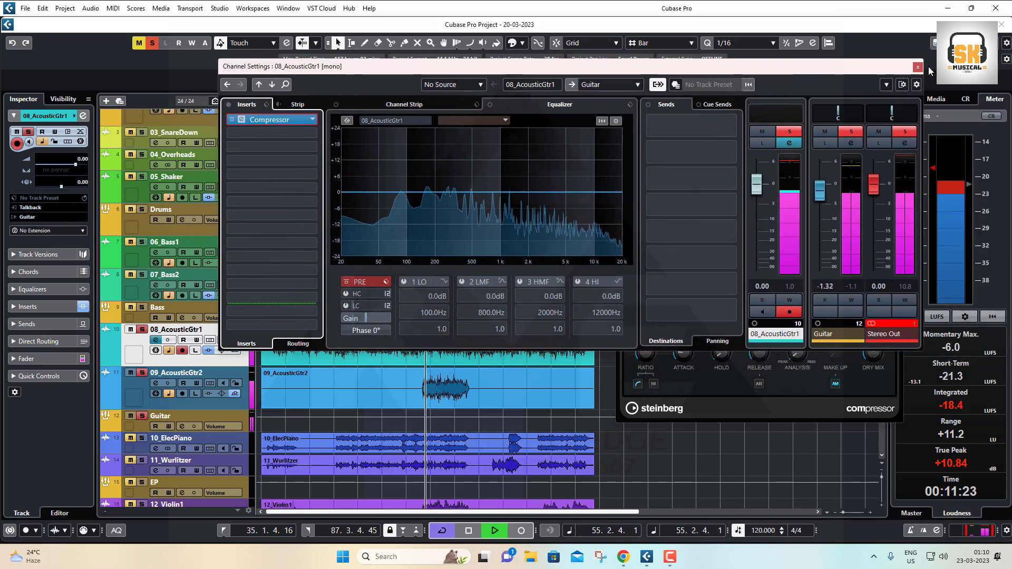
click(918, 68)
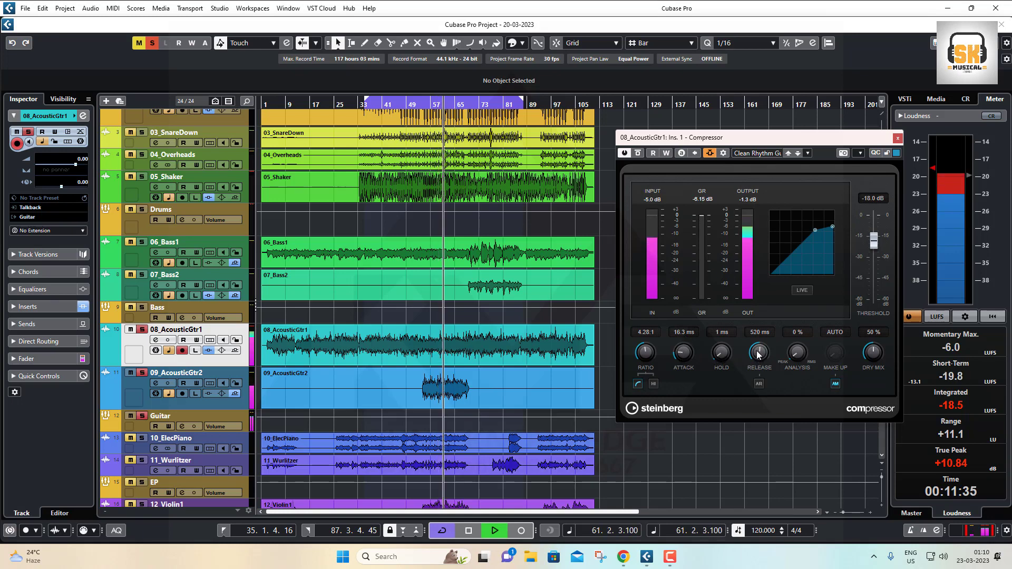
- Set the Compressor's release to 500 ms, analysis to 100 % and make-up gain to 5.0 dB with automatic make-up off
drag(757, 354, 759, 358)
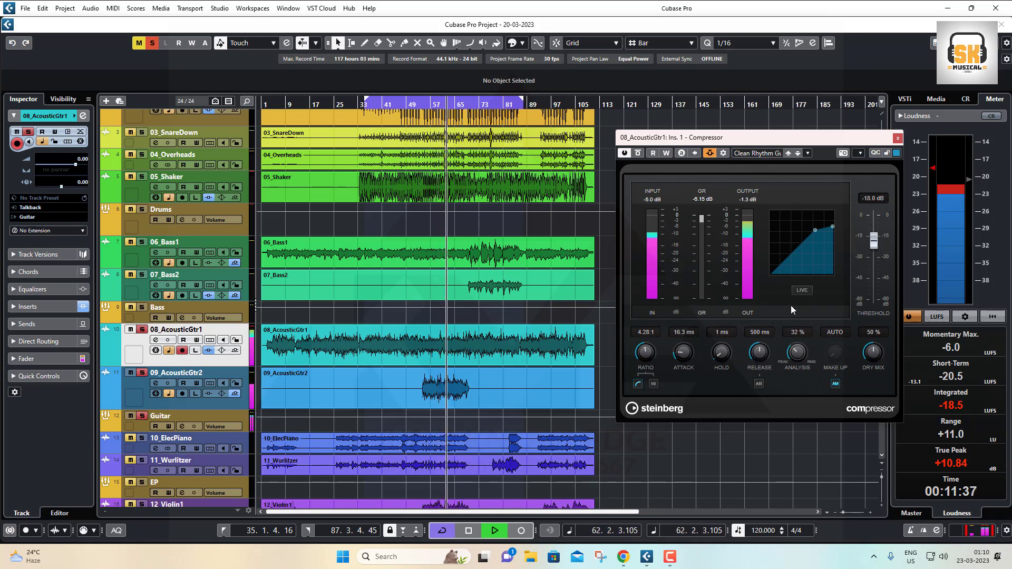
drag(791, 305, 787, 161)
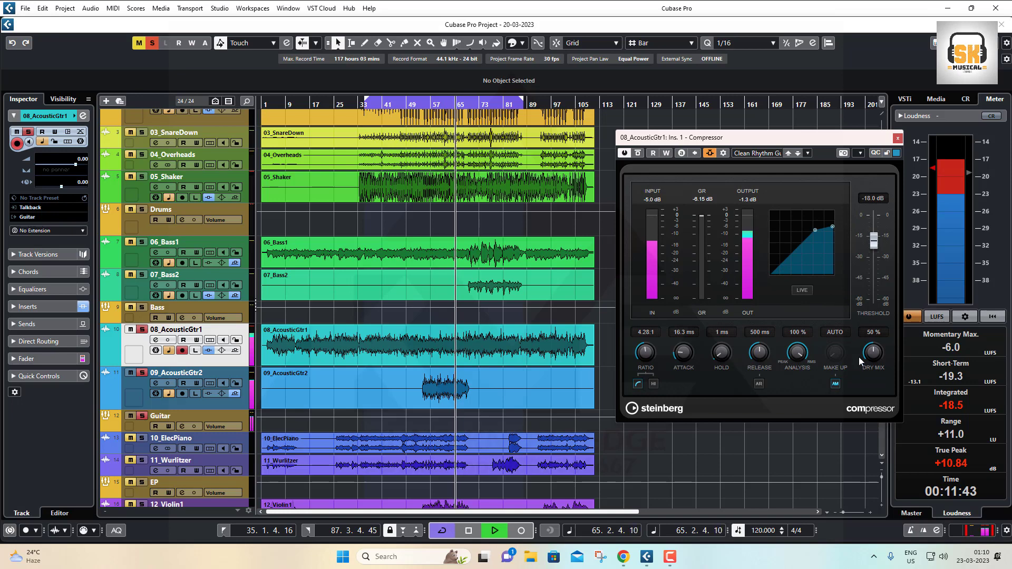
click(835, 385)
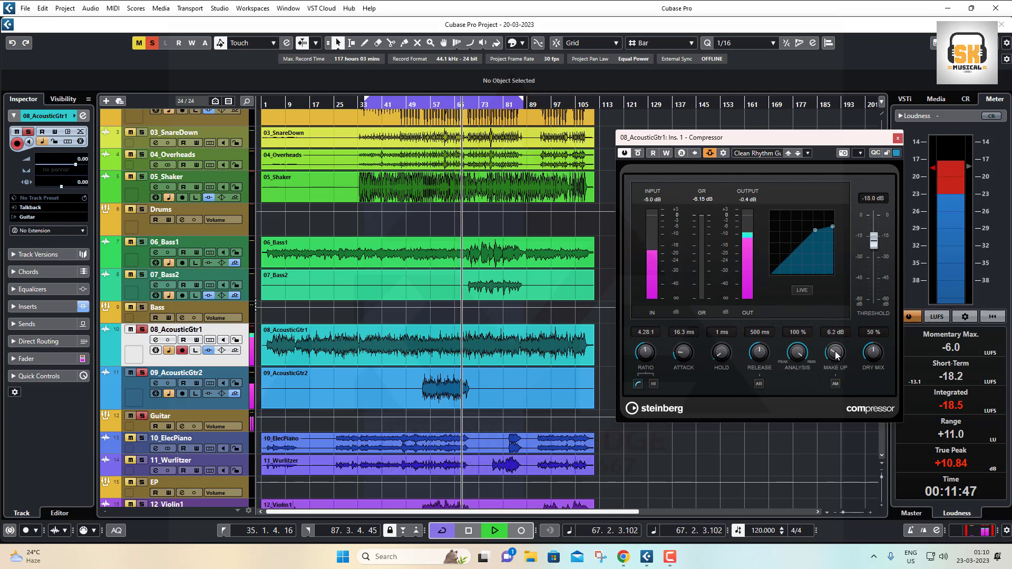
drag(836, 344, 836, 359)
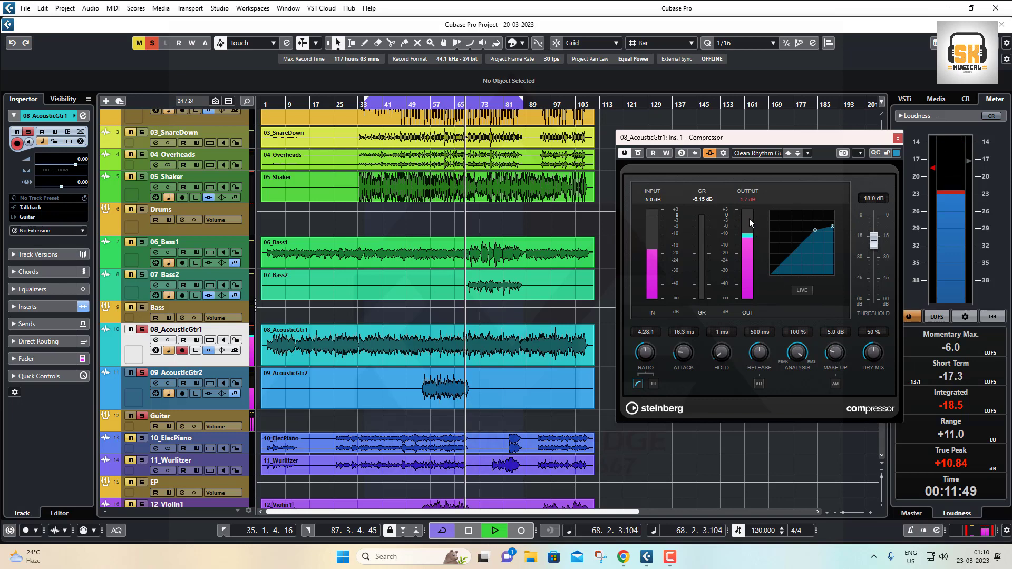
click(748, 199)
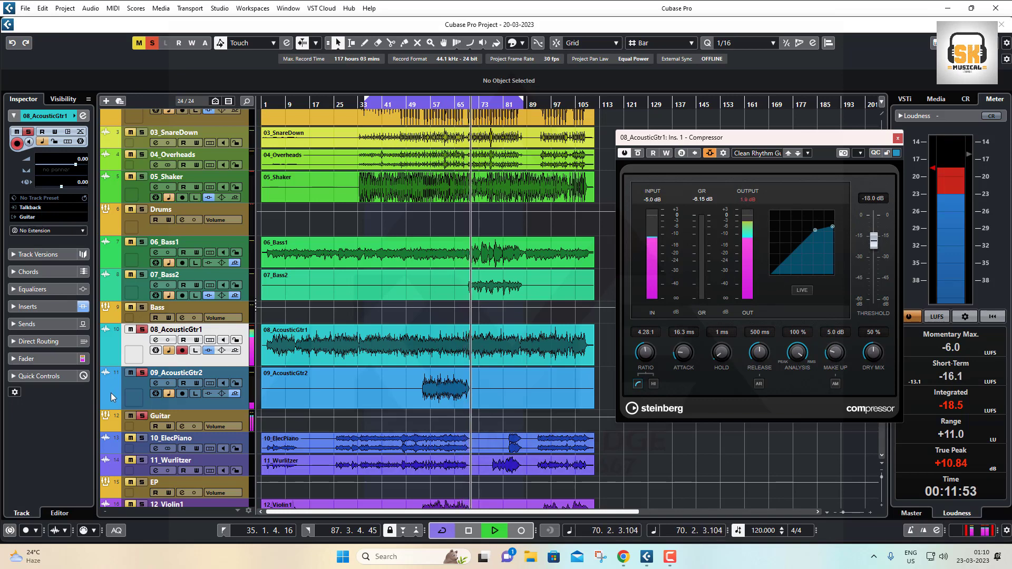
- Solo the Drums and Bass groups, 10_ElecPiano and 11_Wurlitzer to hear them during playback
scroll(132, 223, up, 3)
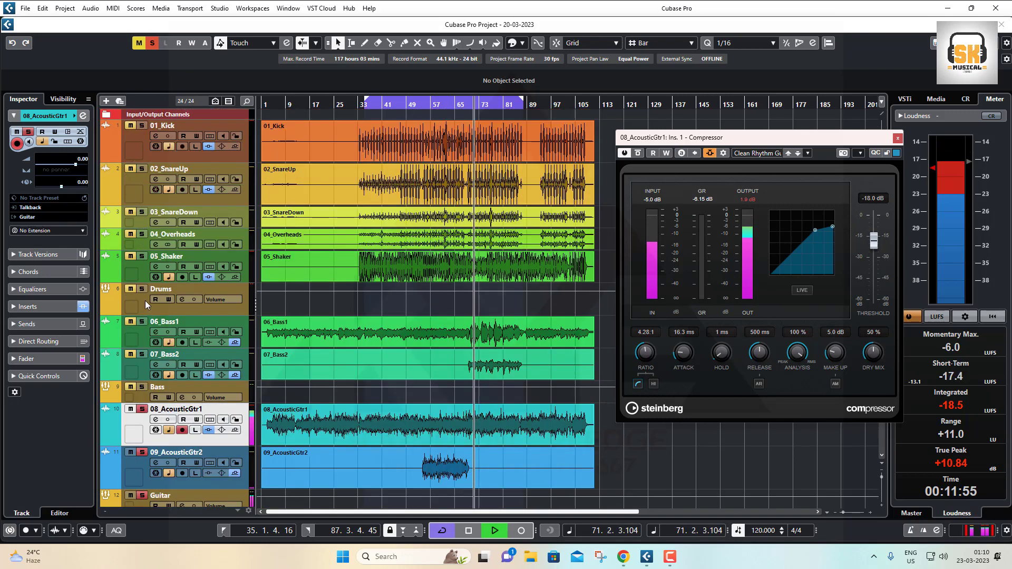
scroll(146, 292, down, 3)
click(142, 210)
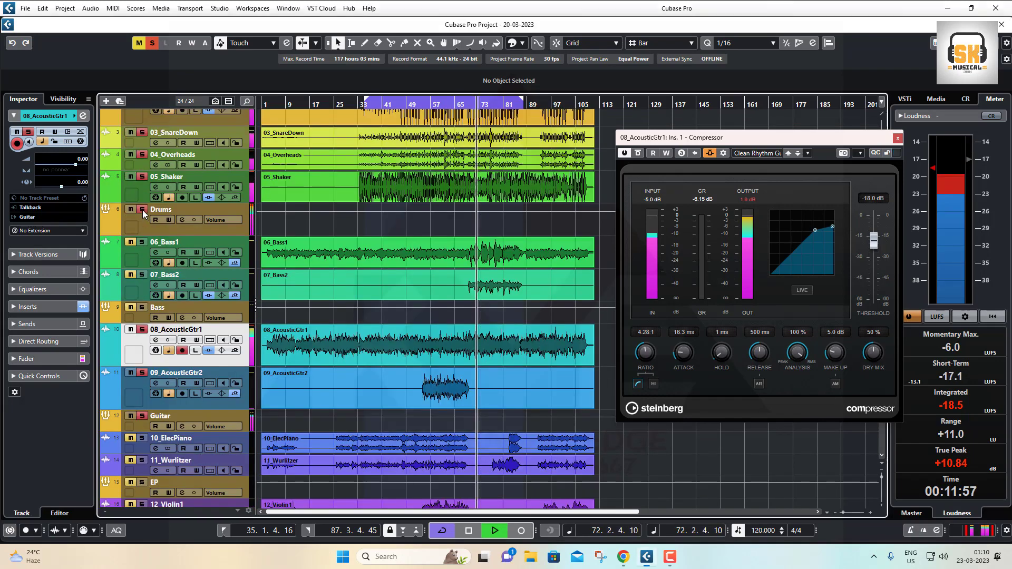
click(143, 307)
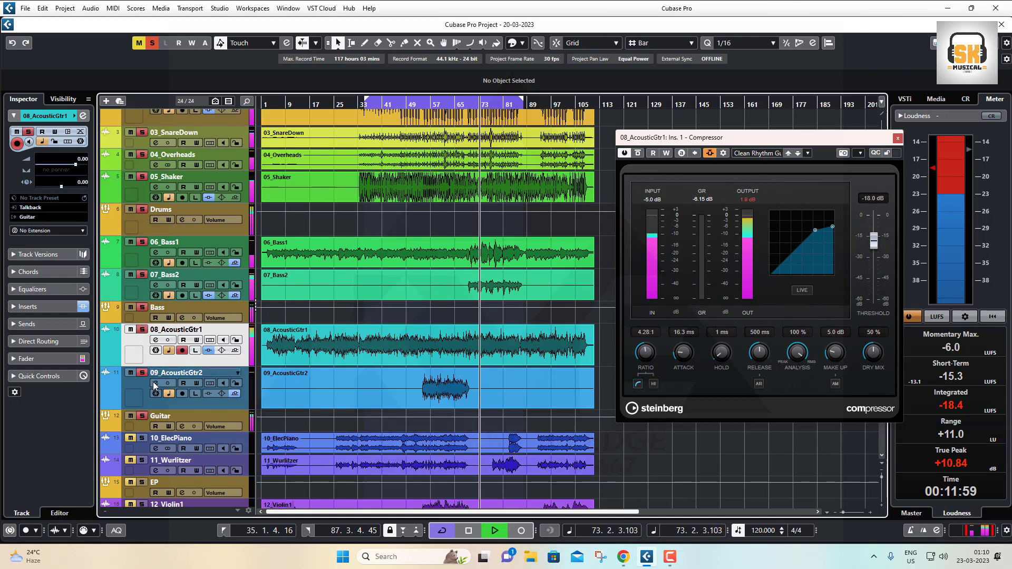
scroll(153, 380, down, 7)
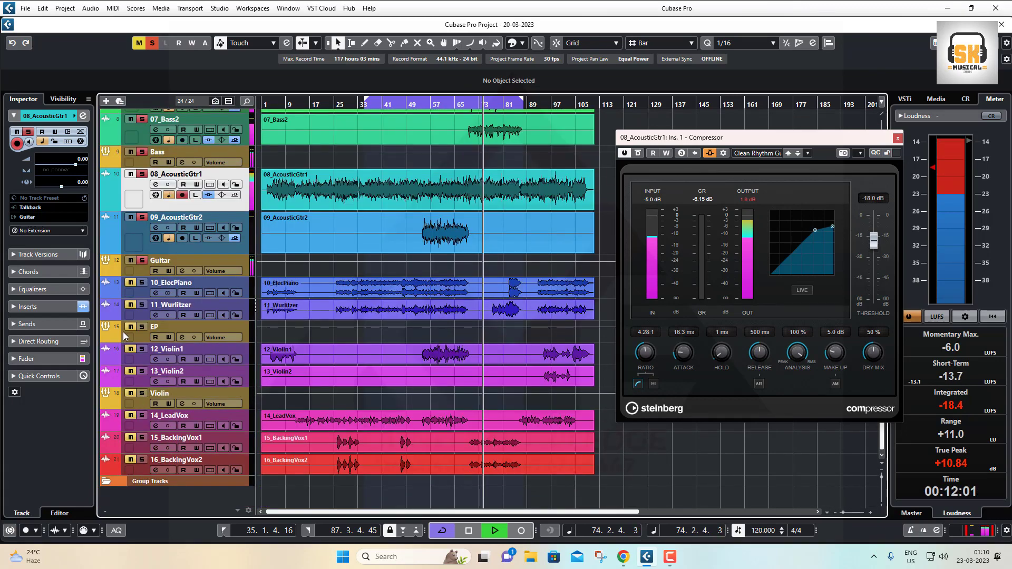
click(140, 293)
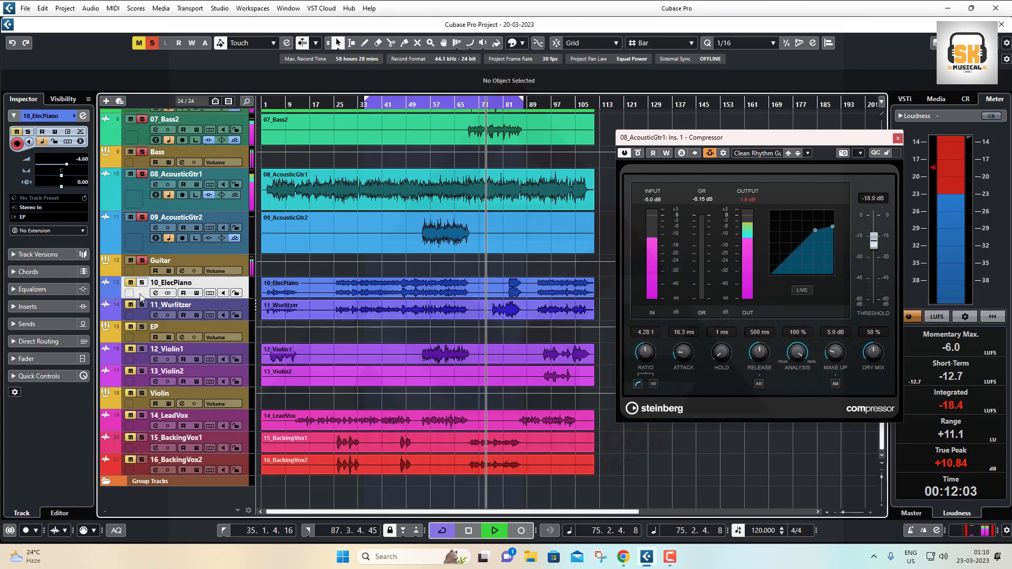
click(142, 284)
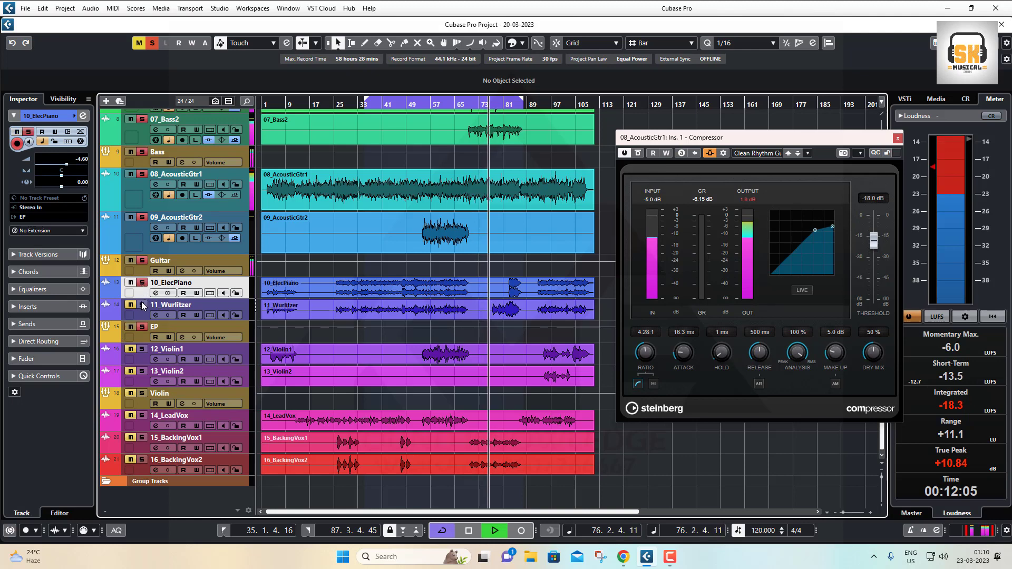
click(282, 311)
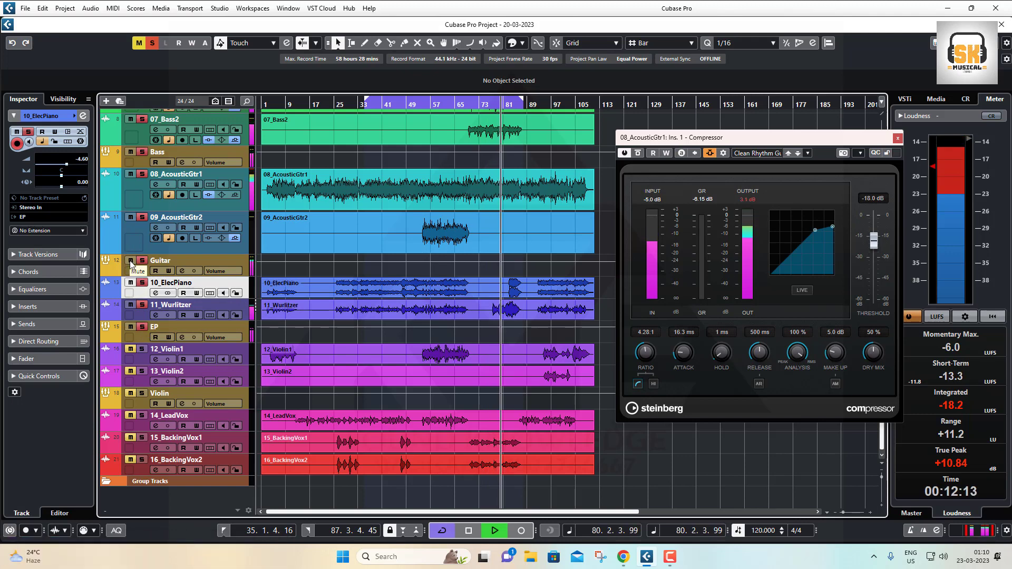
scroll(131, 264, up, 3)
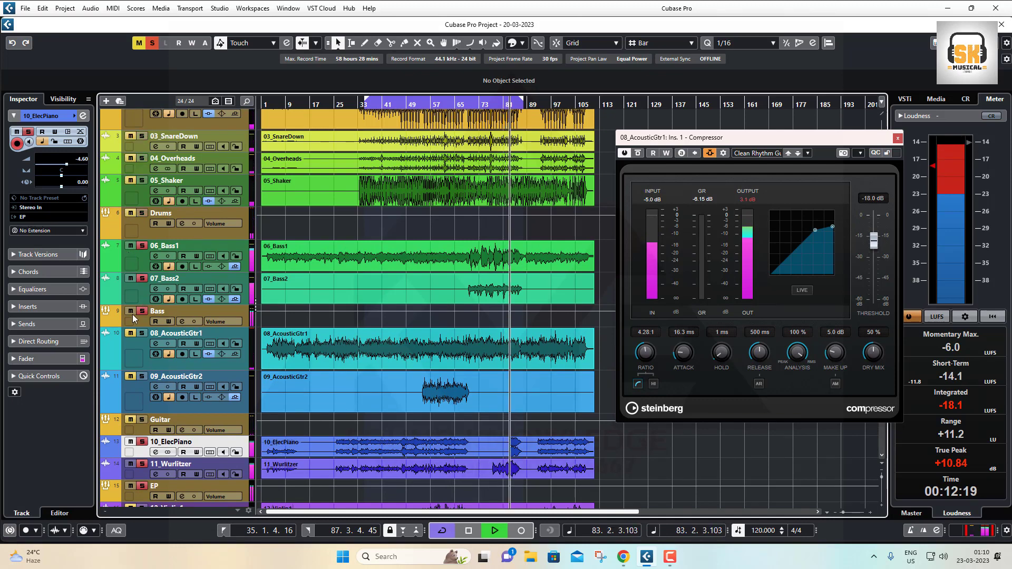
- Take the bass tracks out of solo and close the Compressor window of 08_AcousticGtr1
click(128, 247)
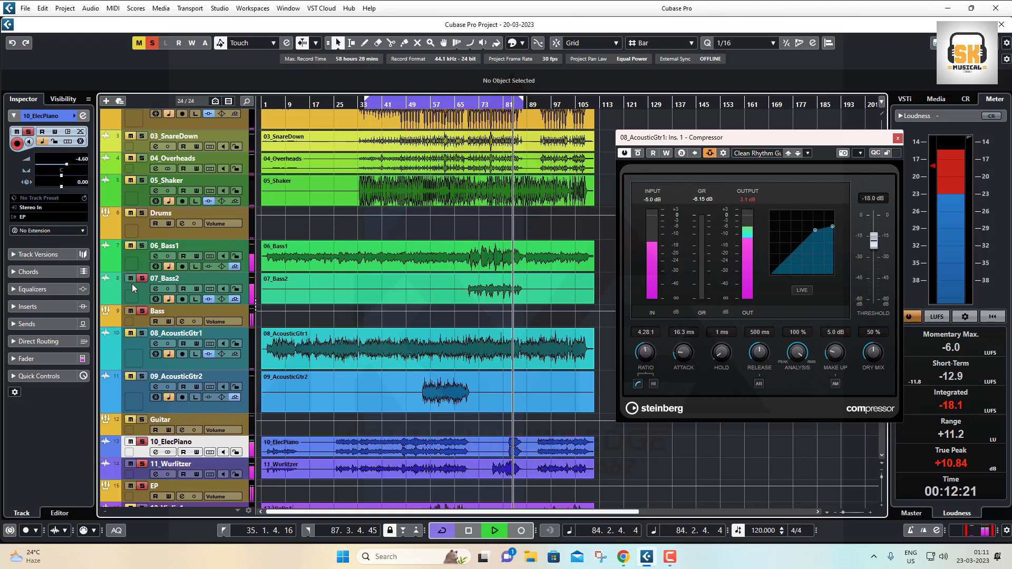
scroll(152, 326, down, 3)
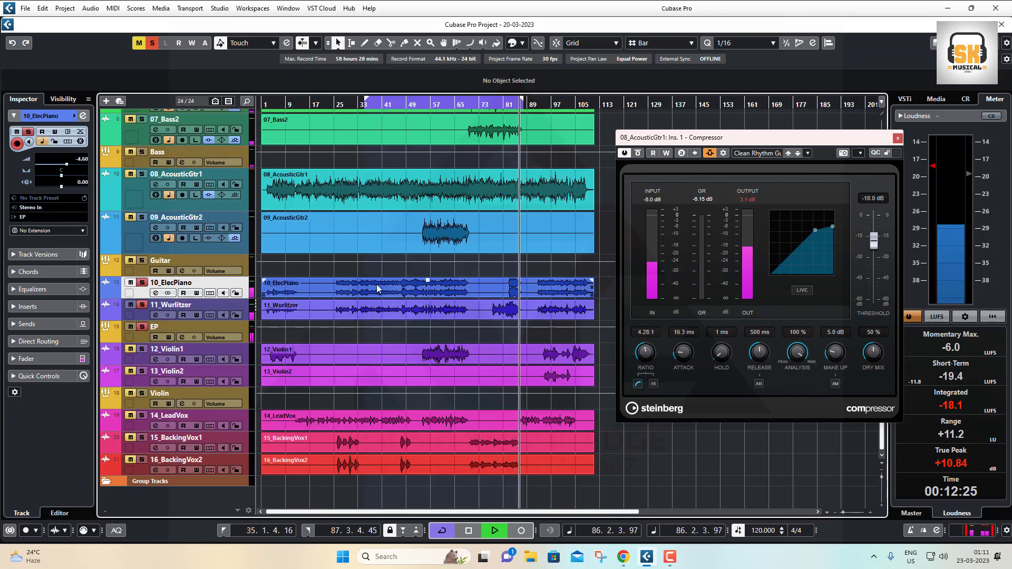
click(897, 140)
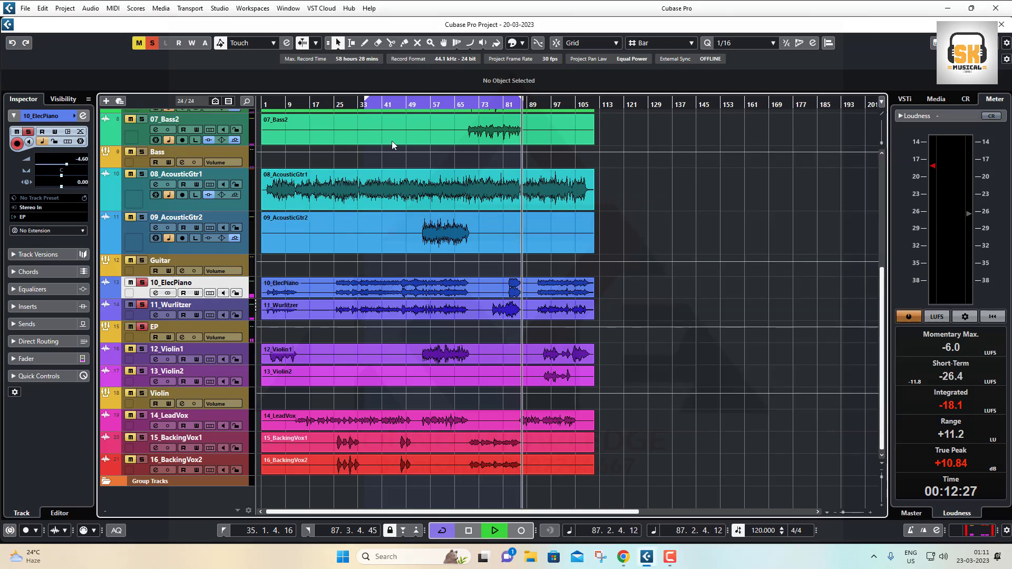
- Play from around bar 43 and open the effect list for the first insert slot of 10_ElecPiano
click(389, 106)
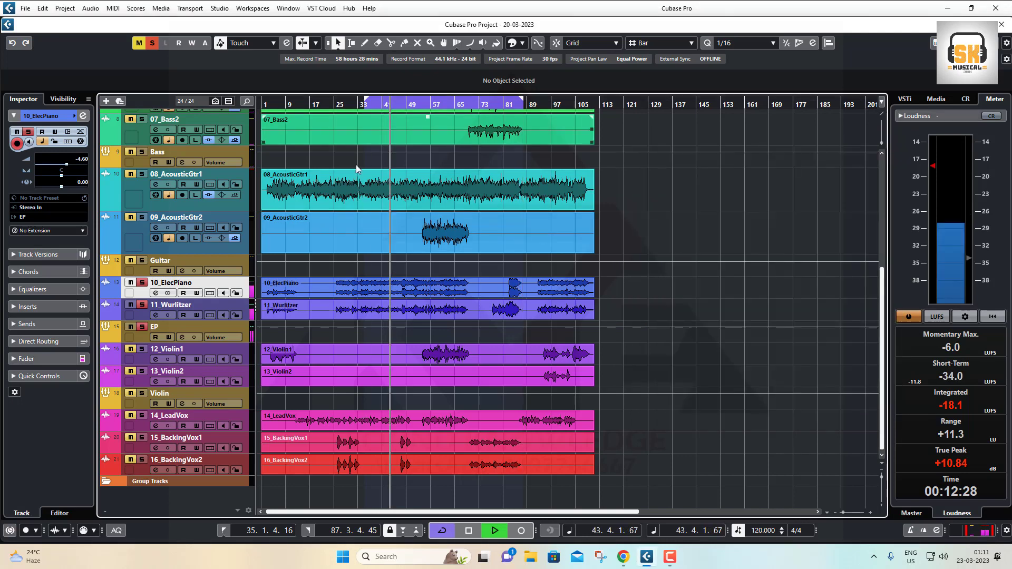
click(156, 293)
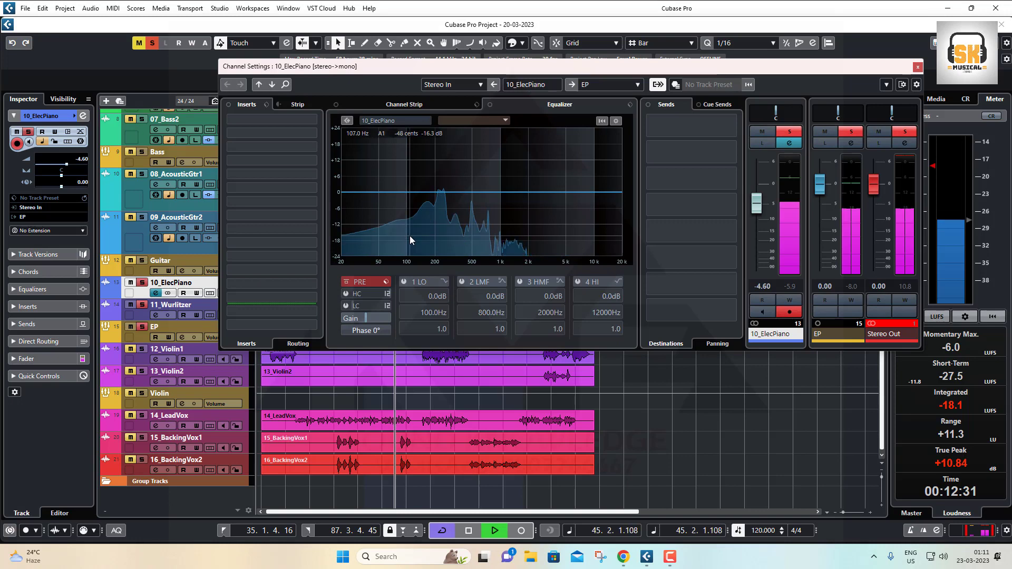
click(277, 121)
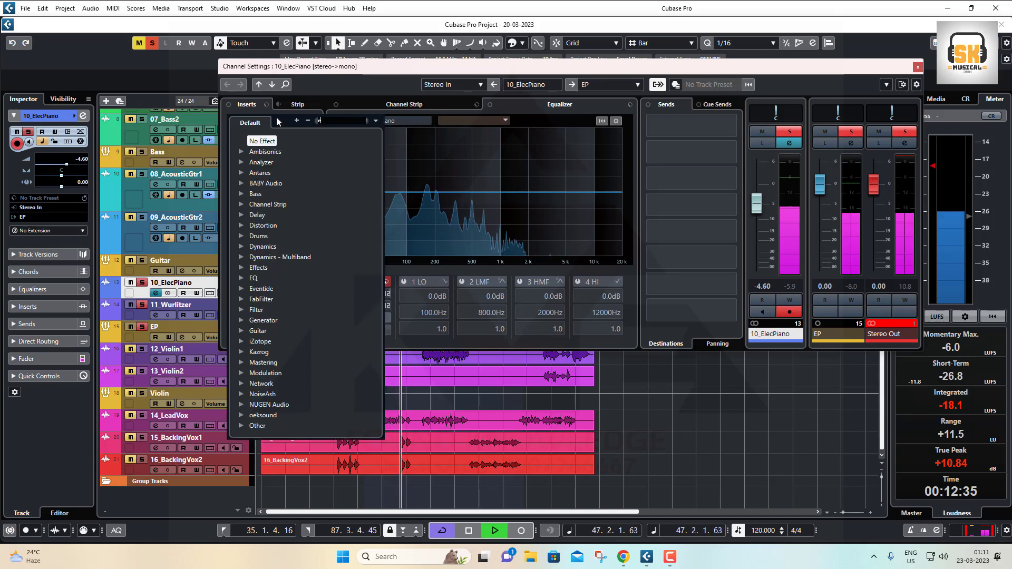
text(eleccctri)
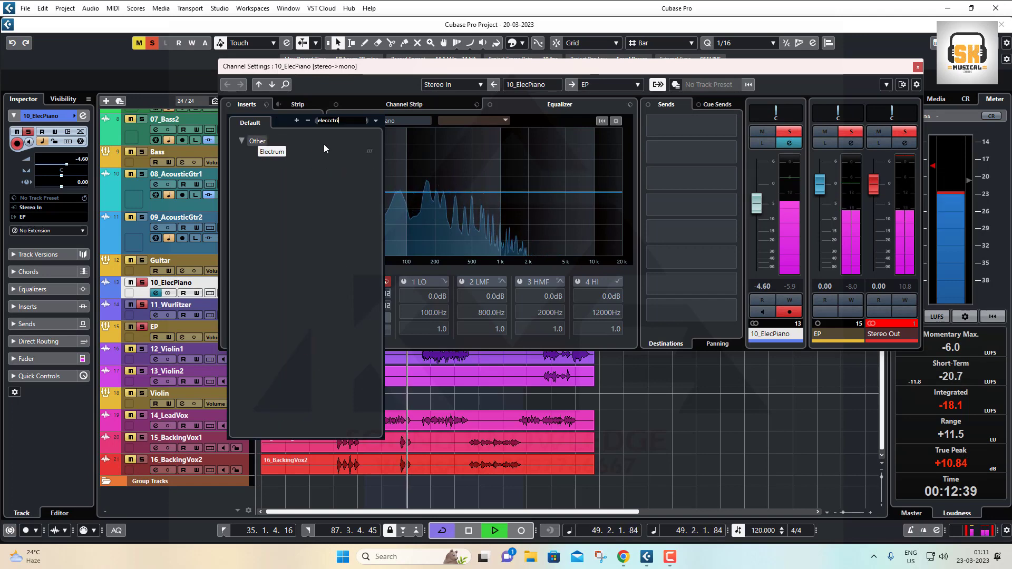
key(BackSpace)
key(BackSpace)
key(BackSpace)
key(BackSpace)
key(BackSpace)
key(BackSpace)
key(BackSpace)
text(e)
key(BackSpace)
key(BackSpace)
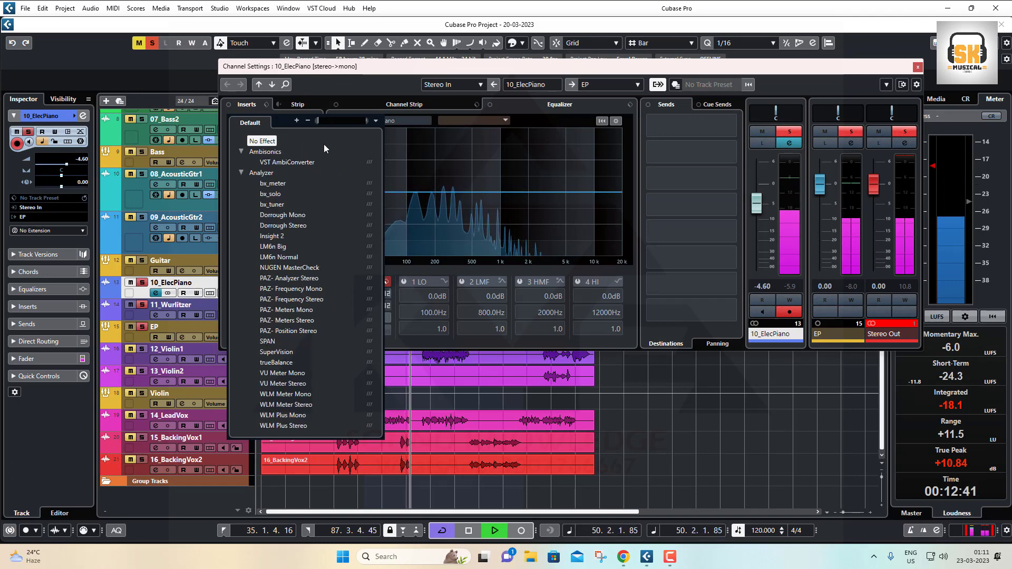
text(p)
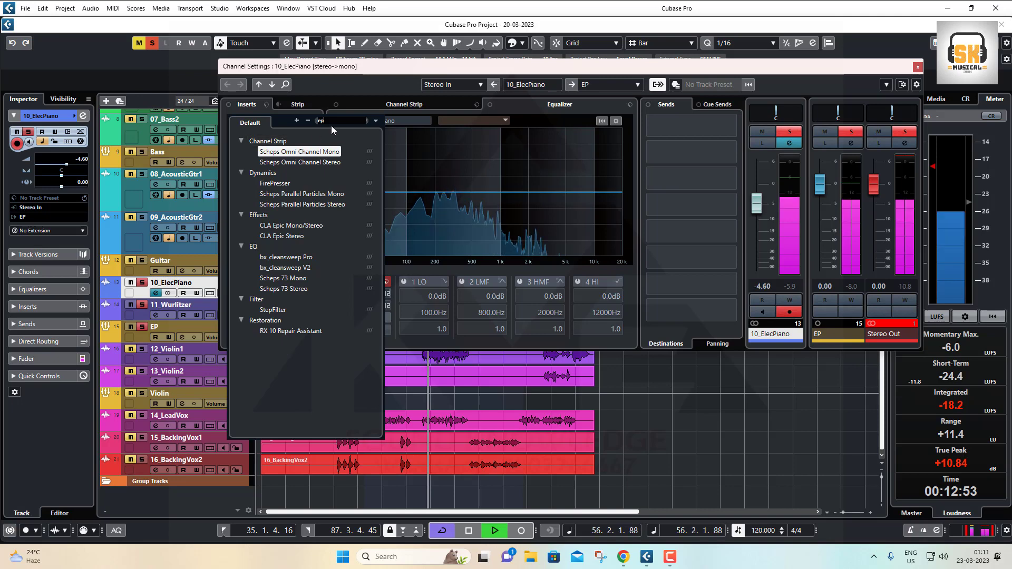
key(BackSpace)
key(BackSpace)
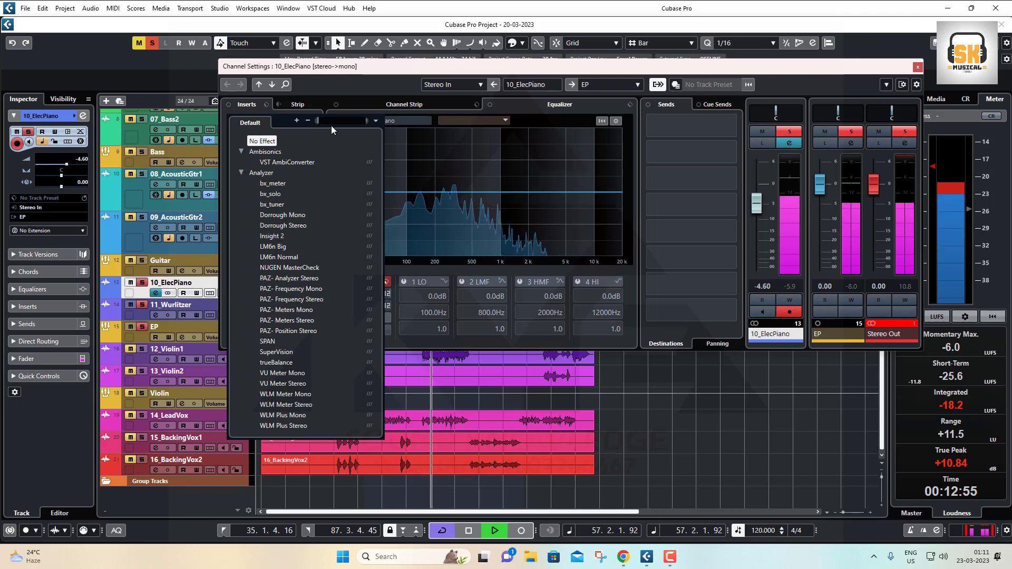
- Insert H-Comp Mono in the first slot of 10_ElecPiano and load its Parallel Compression preset
text(h)
text(-comp)
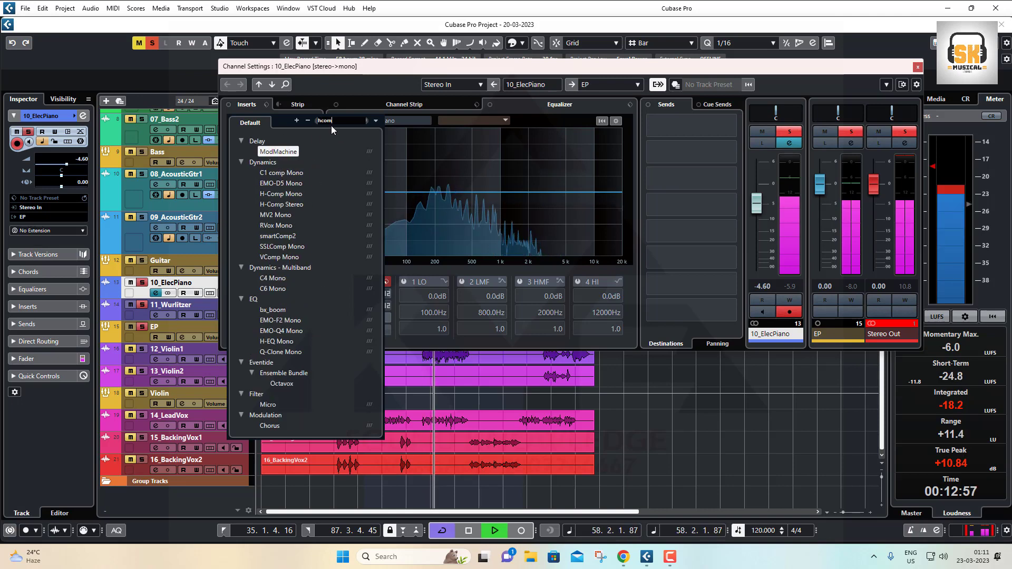
key(Return)
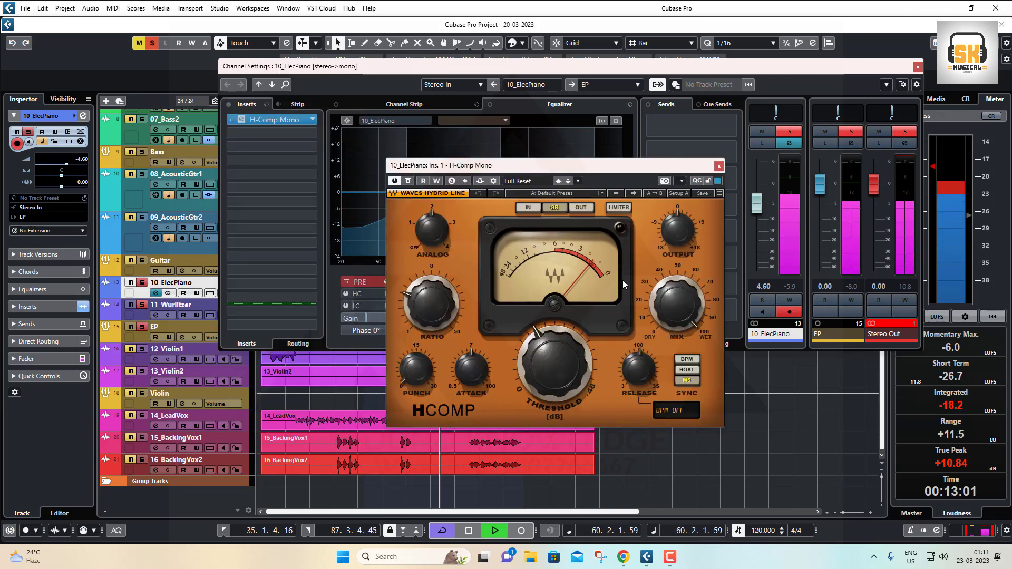
click(530, 179)
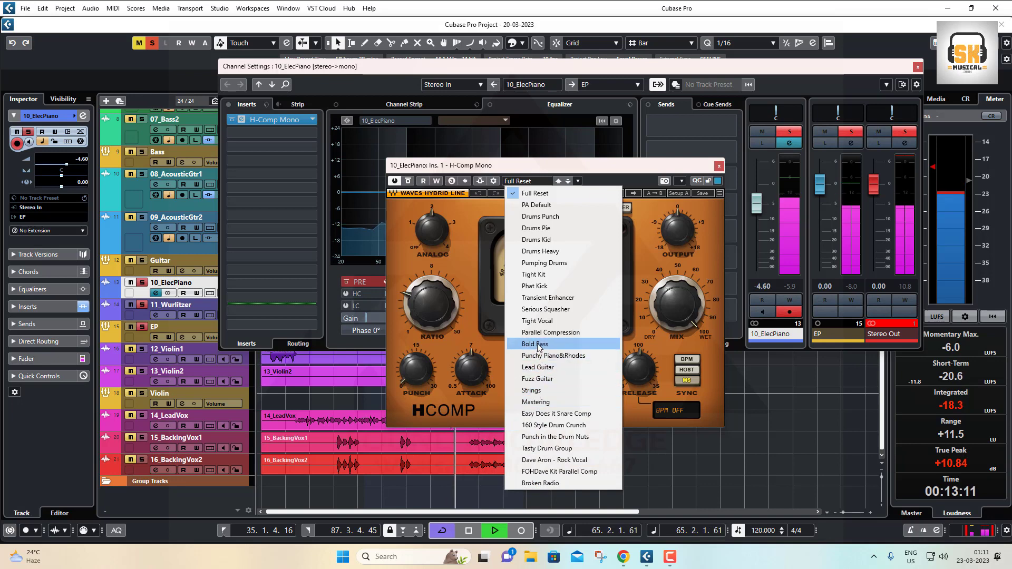
click(538, 334)
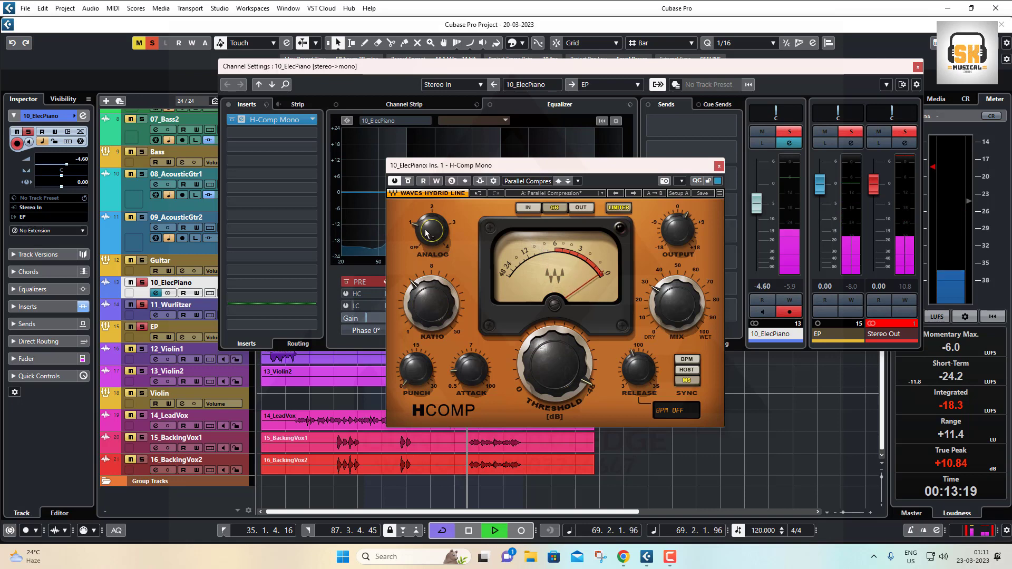
- Close the Channel Settings window, move the H-Comp window clear of the tracks and play from around bar 54
click(918, 68)
drag(567, 169, 747, 148)
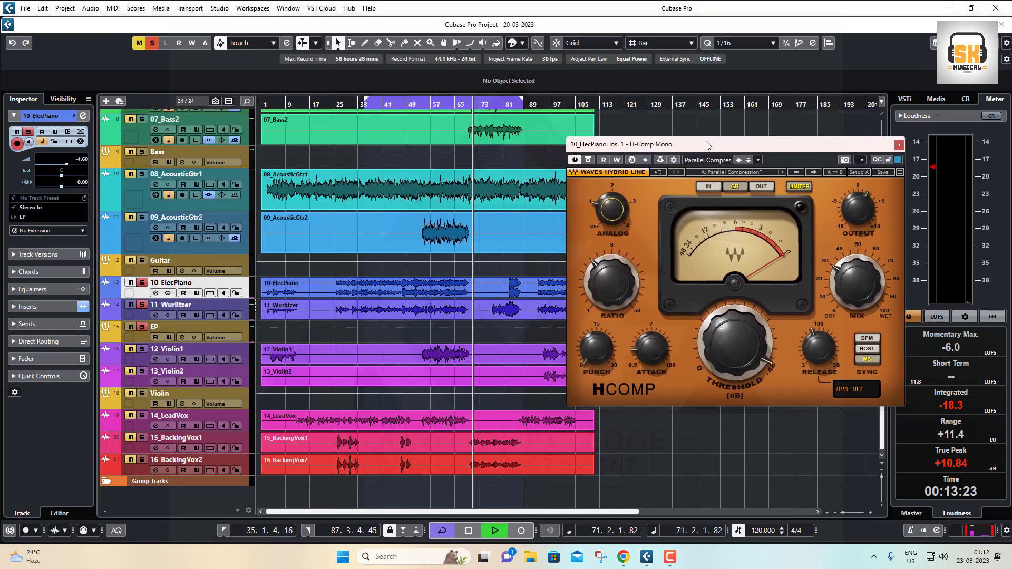
click(421, 105)
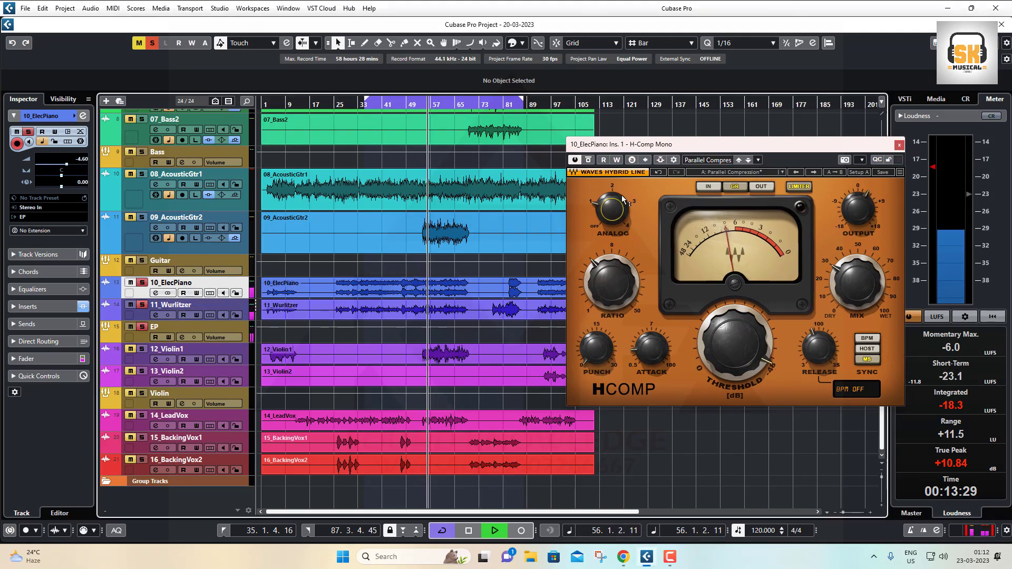
- Activate side-chaining in H-Comp on 10_ElecPiano and add 11_Wurlitzer as its source, with the send set to pre-fader
click(660, 161)
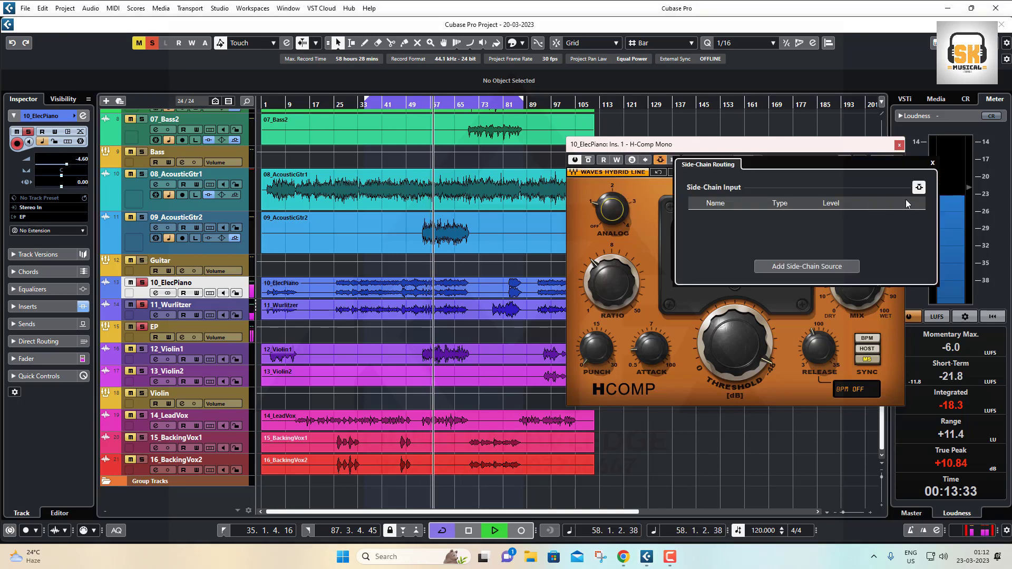
click(804, 267)
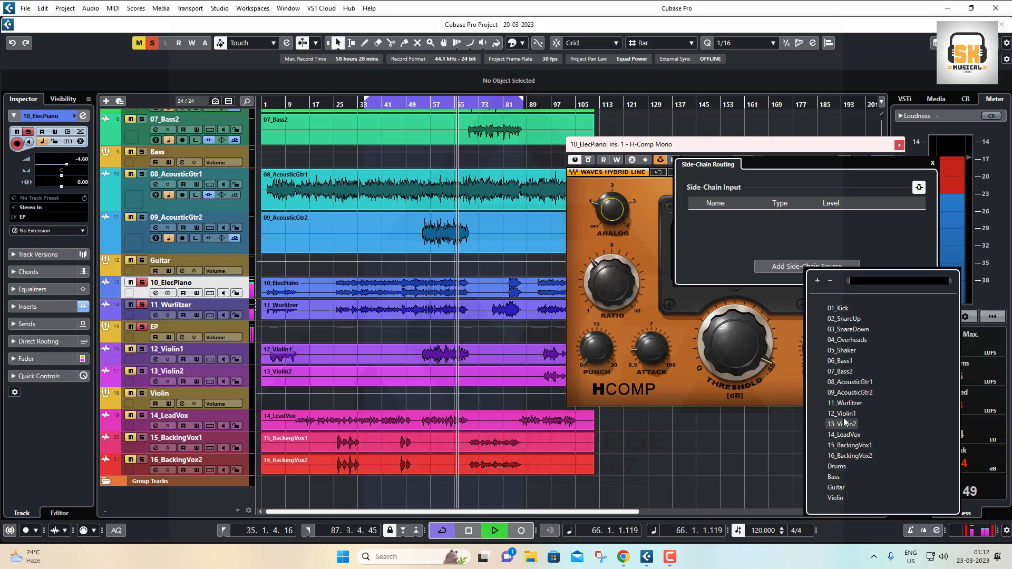
click(844, 403)
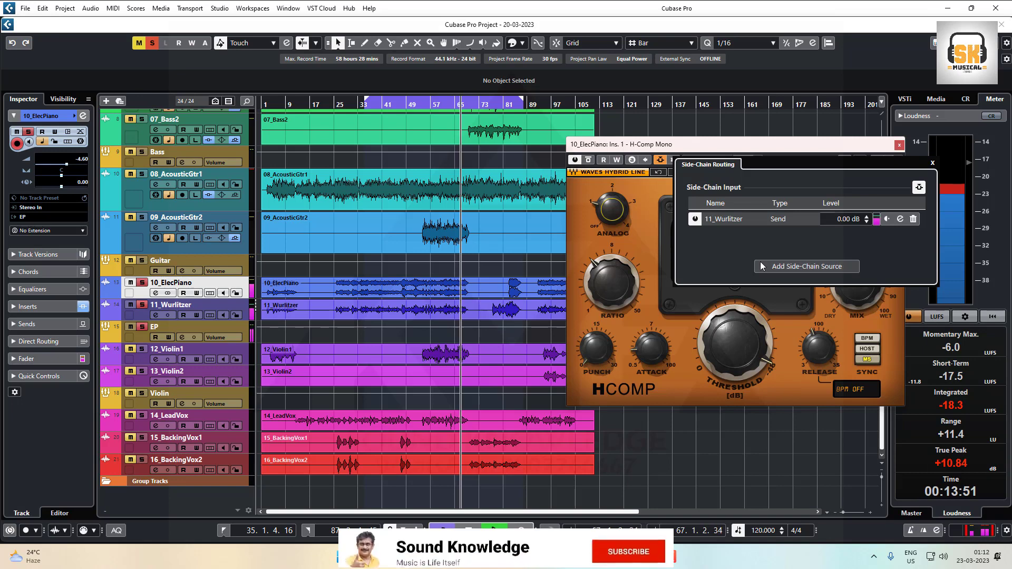
click(887, 219)
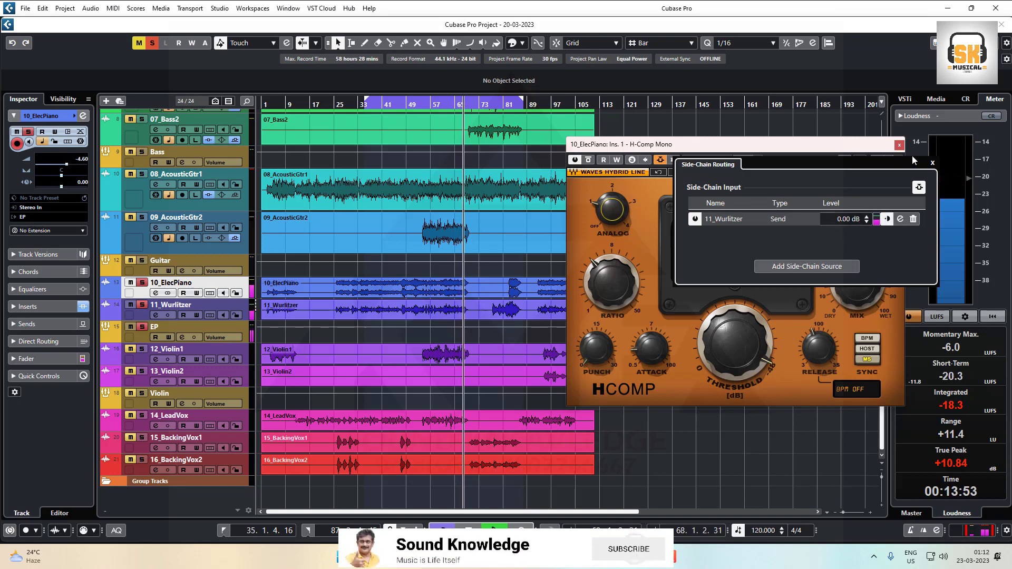
click(933, 163)
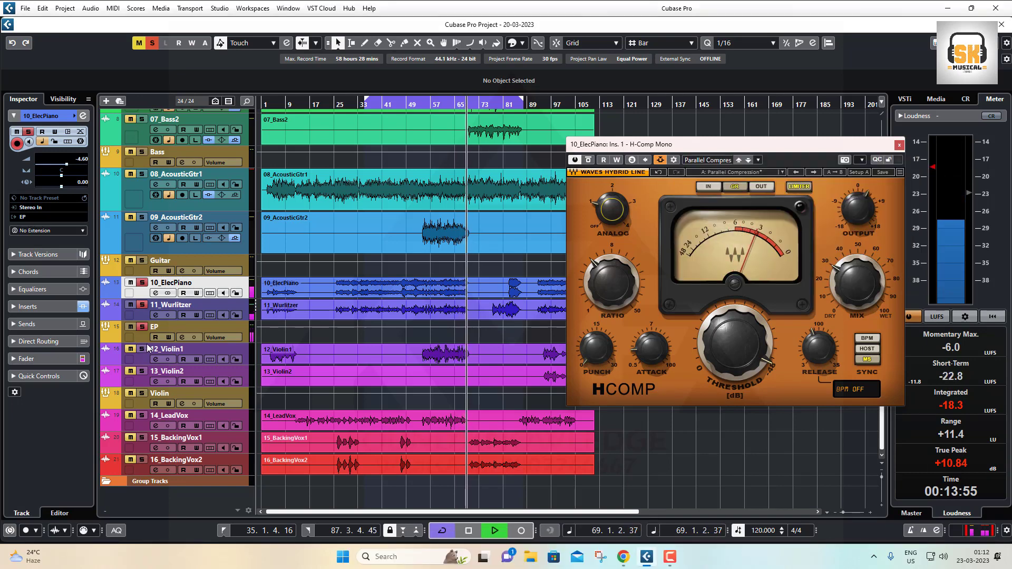
- Extend the end of the cycle range to about bar 109, playing from around bars 80 and 92 to check H-Comp
click(501, 142)
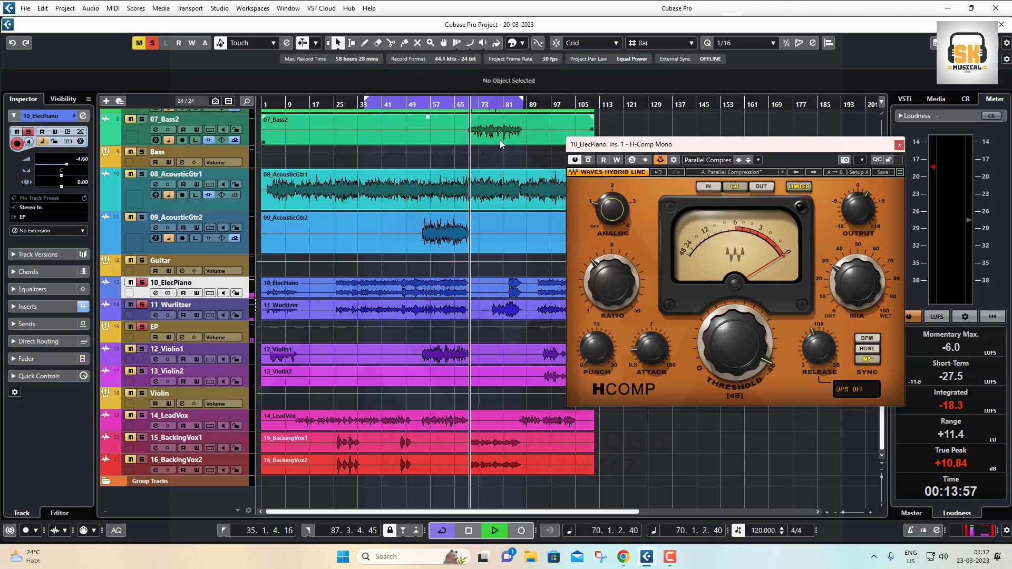
click(500, 104)
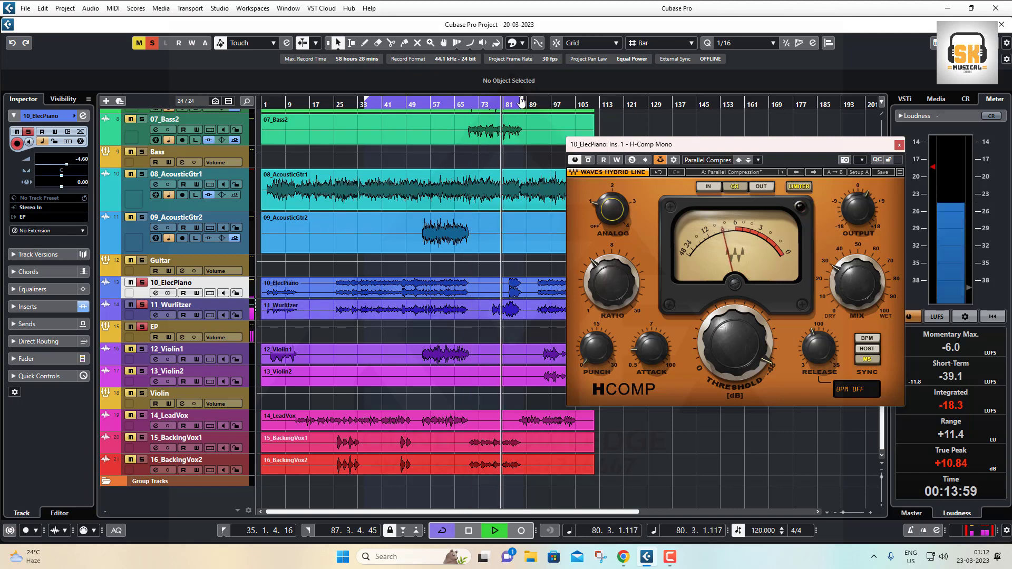
drag(521, 102, 555, 103)
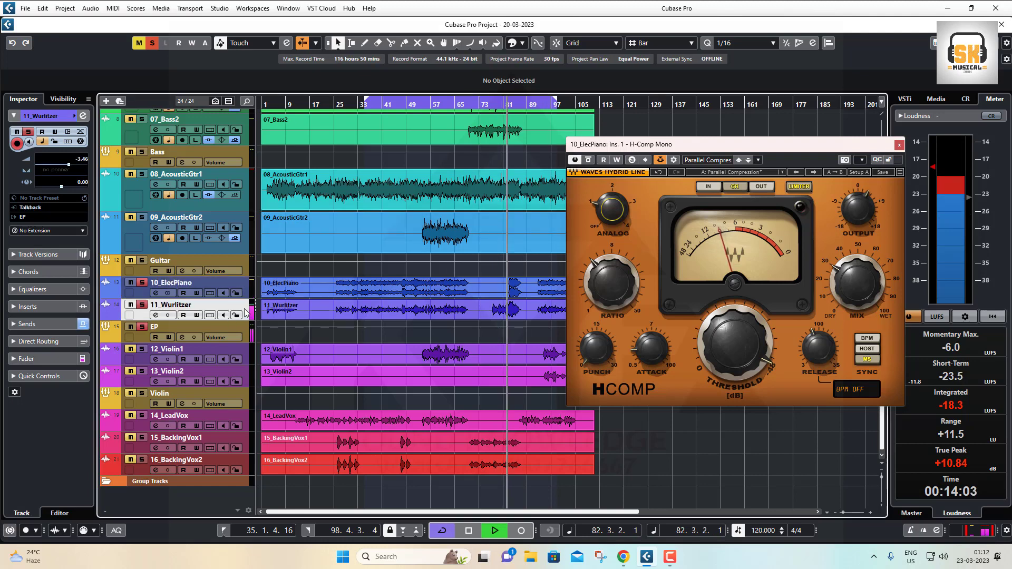
click(589, 159)
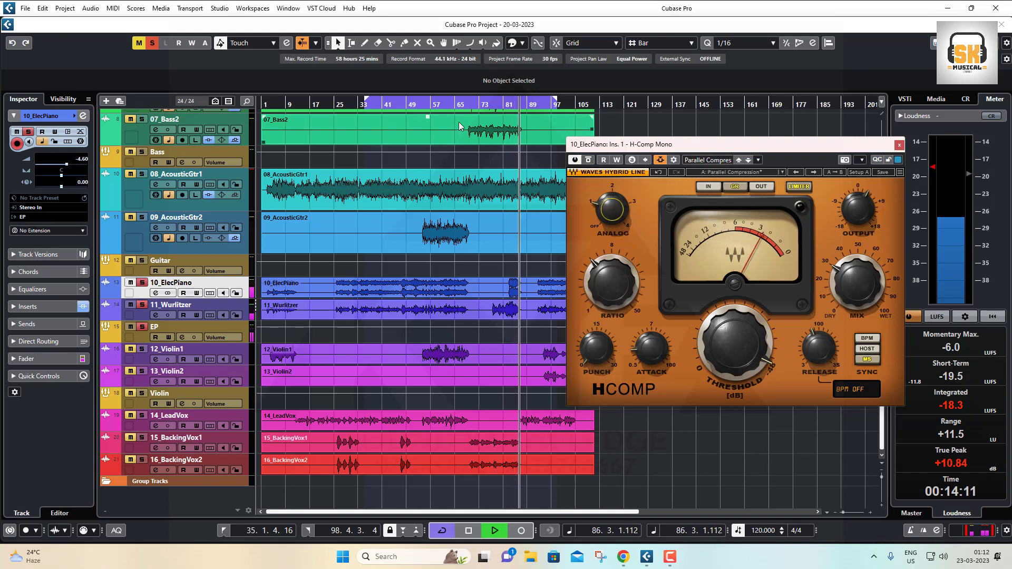
click(540, 104)
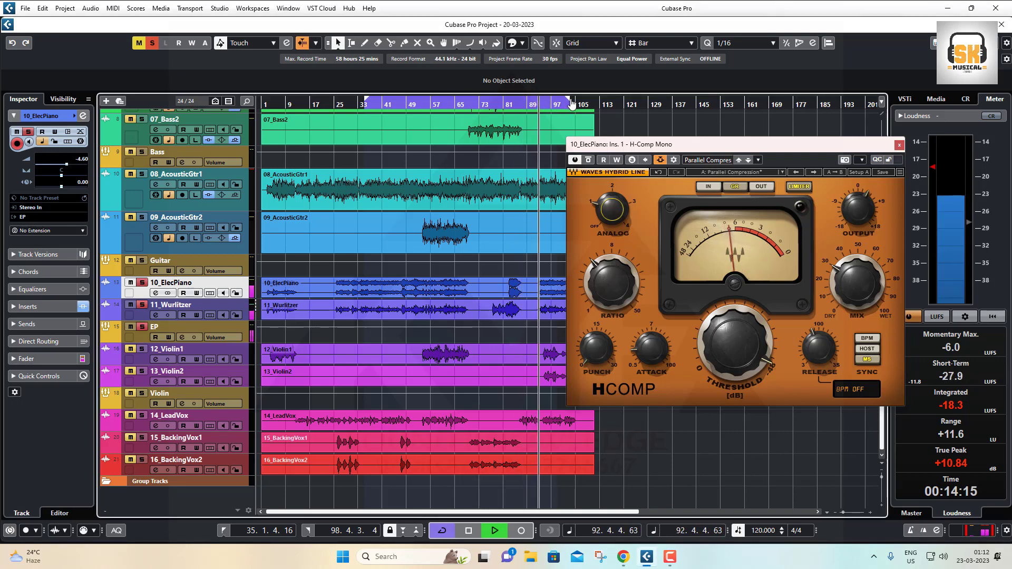
drag(590, 104, 589, 105)
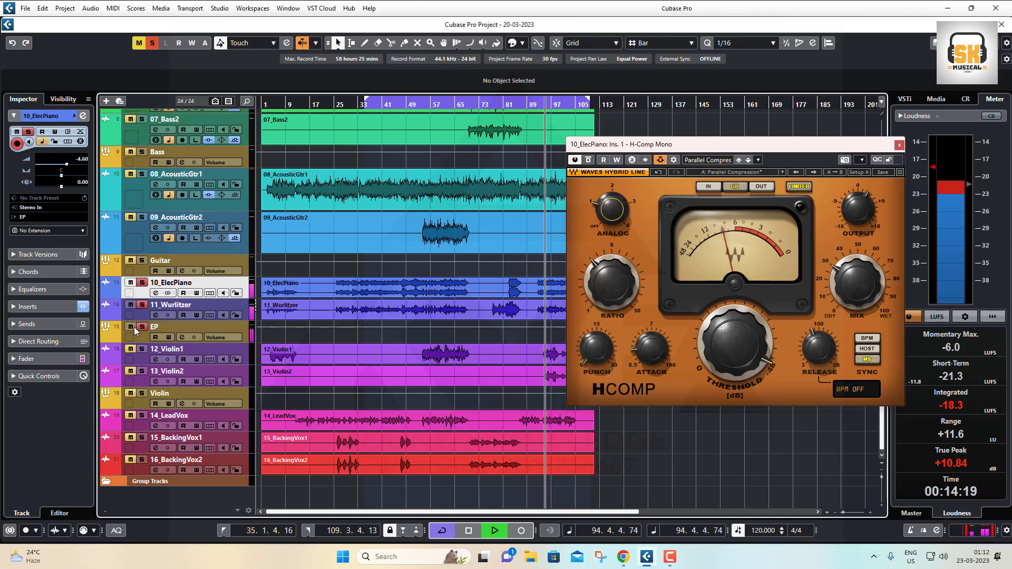
- Clear the solos and unmute the instrument tracks, leaving the vocals muted, and close the H-Comp window
click(131, 284)
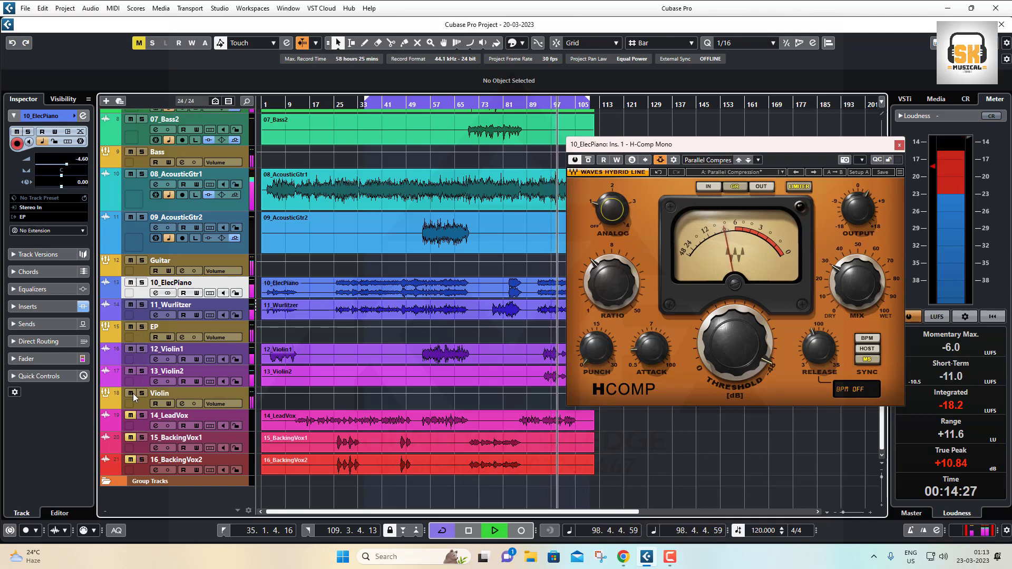
drag(649, 144, 695, 139)
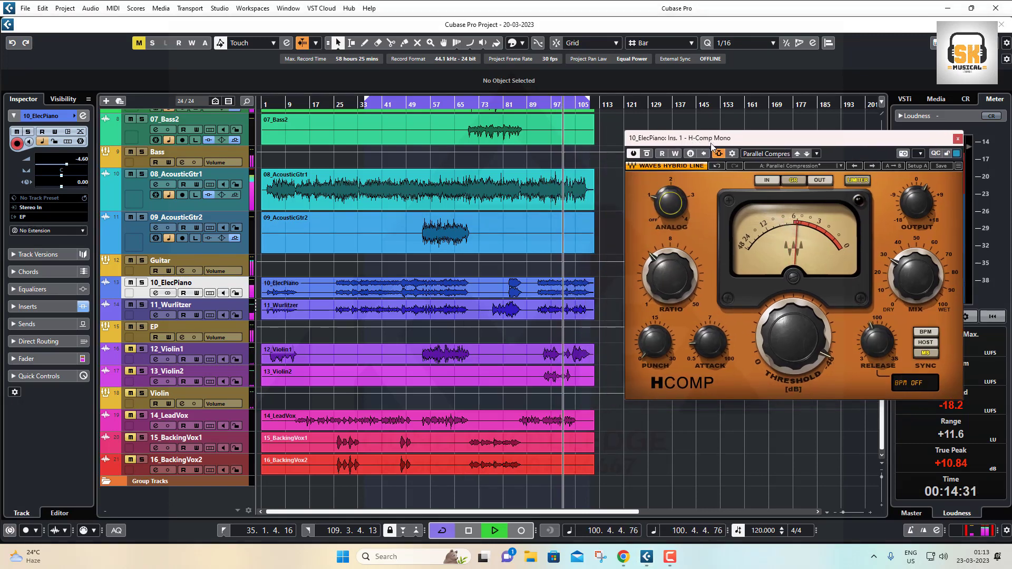
drag(711, 144, 165, 224)
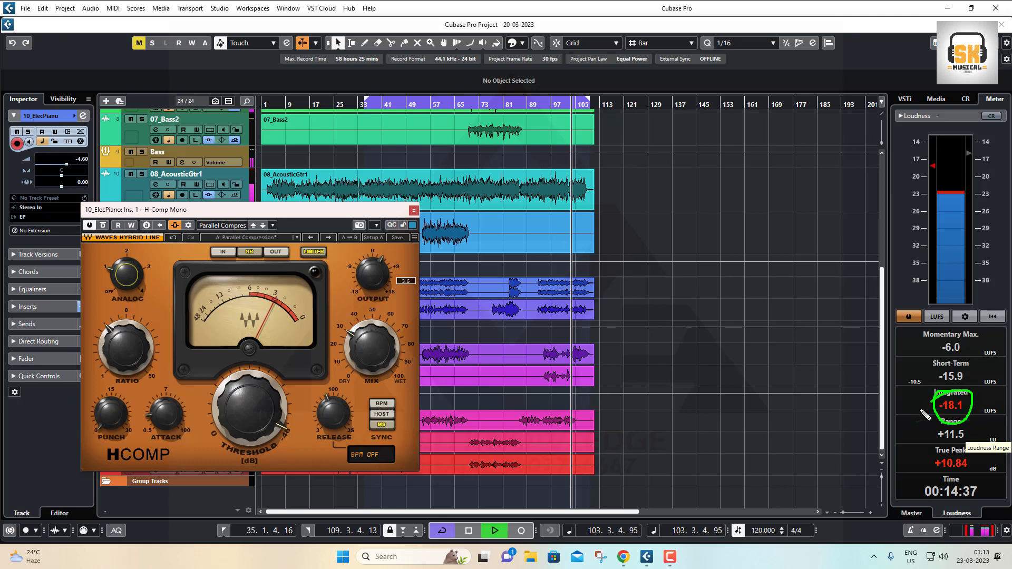
key(Escape)
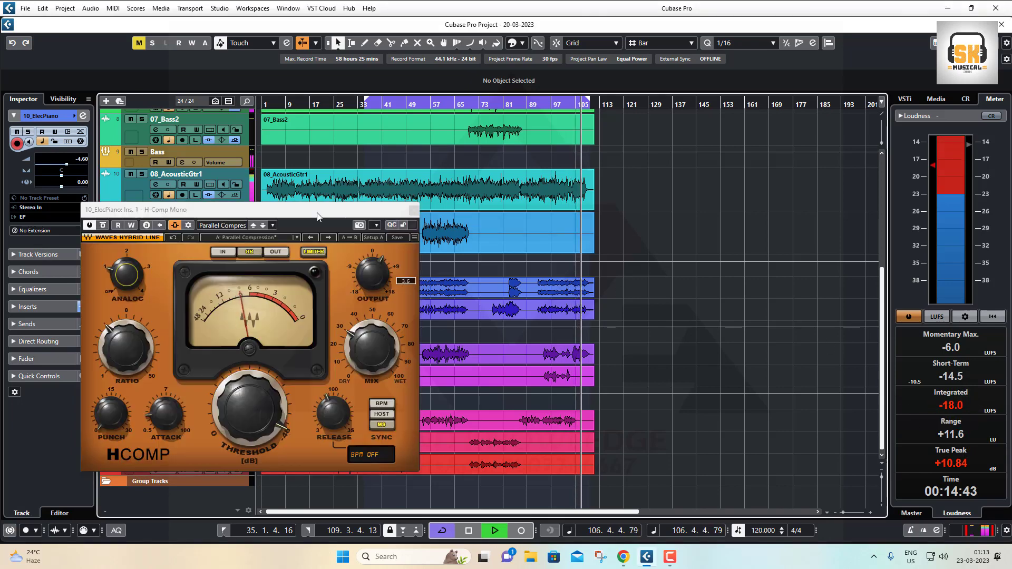
drag(318, 216, 700, 164)
click(797, 164)
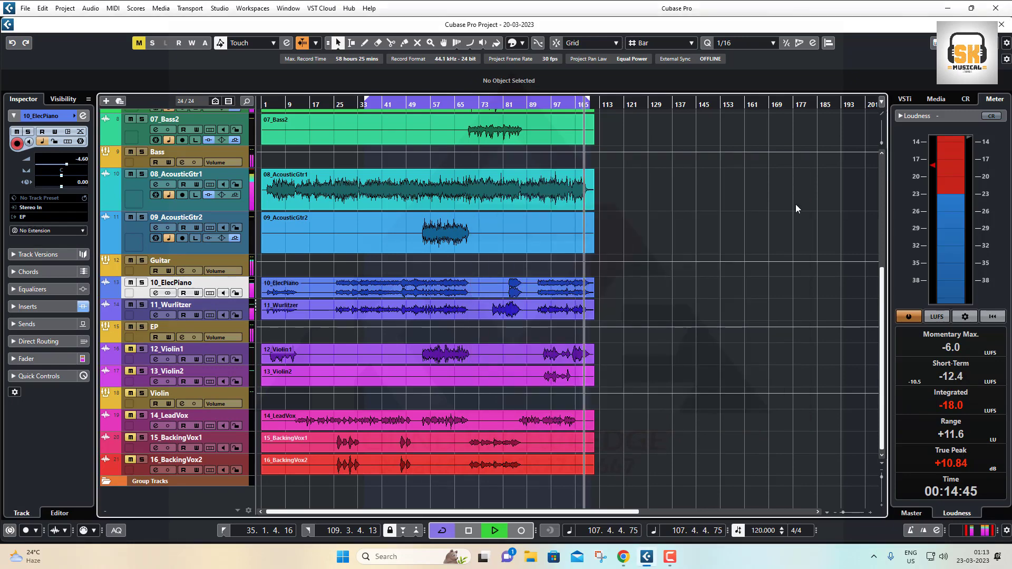
- Open the MixConsole, shrink the meter area to enlarge the channel racks and expand the Inserts rack
key(F3)
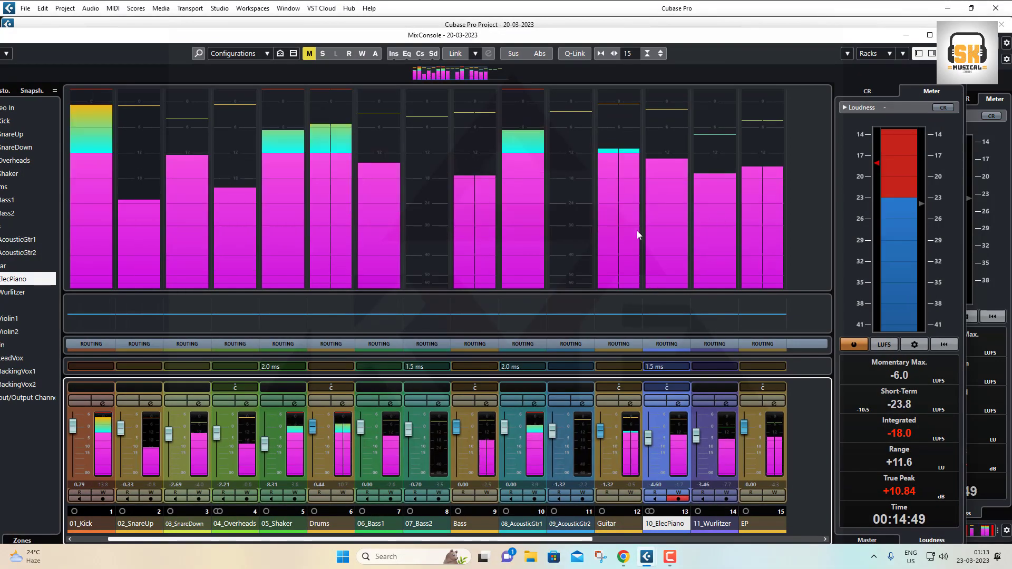
drag(472, 292, 475, 95)
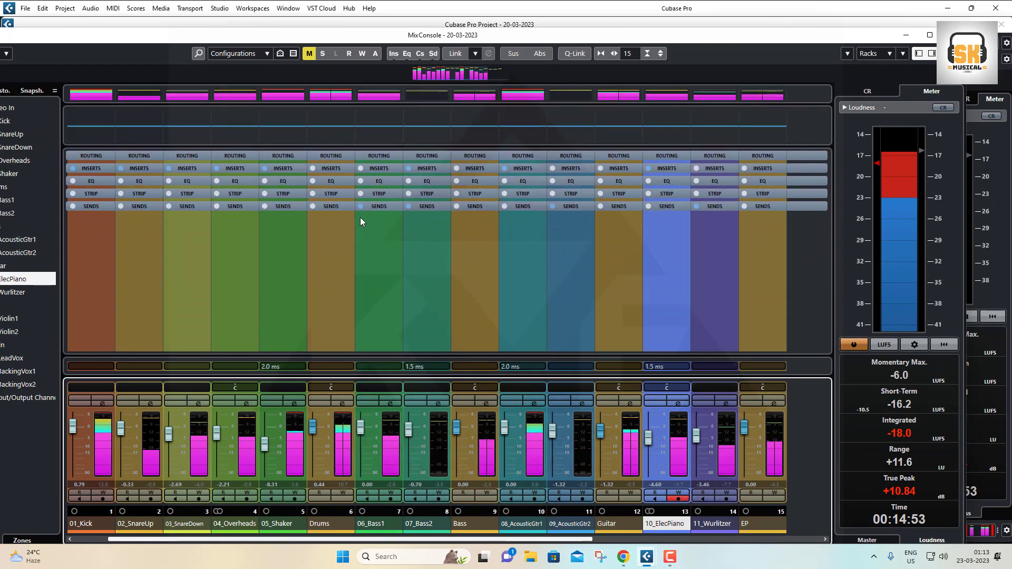
click(244, 169)
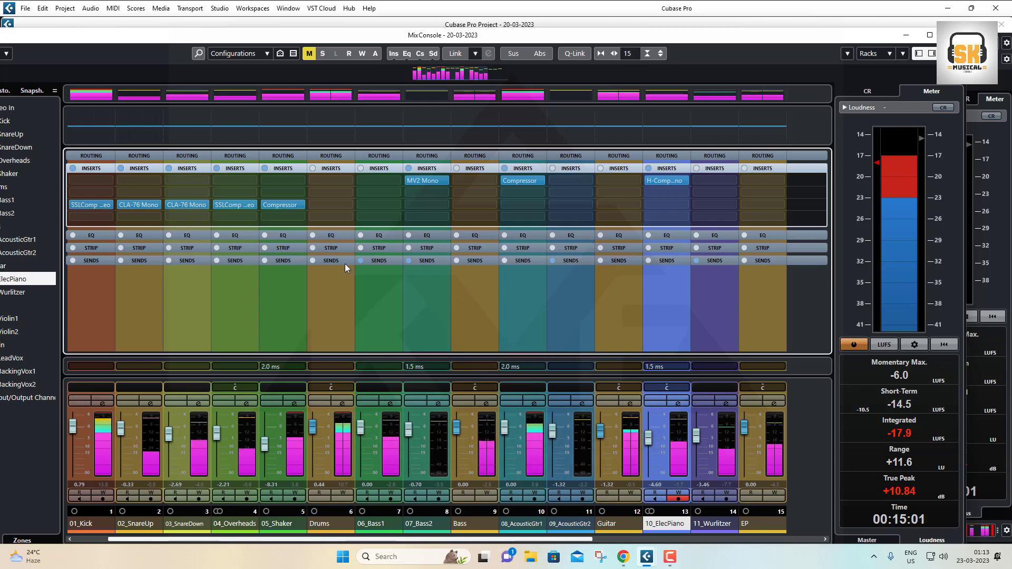
- Bypass the compressor inserts on the kick, snares, overheads, shaker, 07_Bass2, 08_AcousticGtr1 and 10_ElecPiano channels to hear the uncompressed mix
click(75, 204)
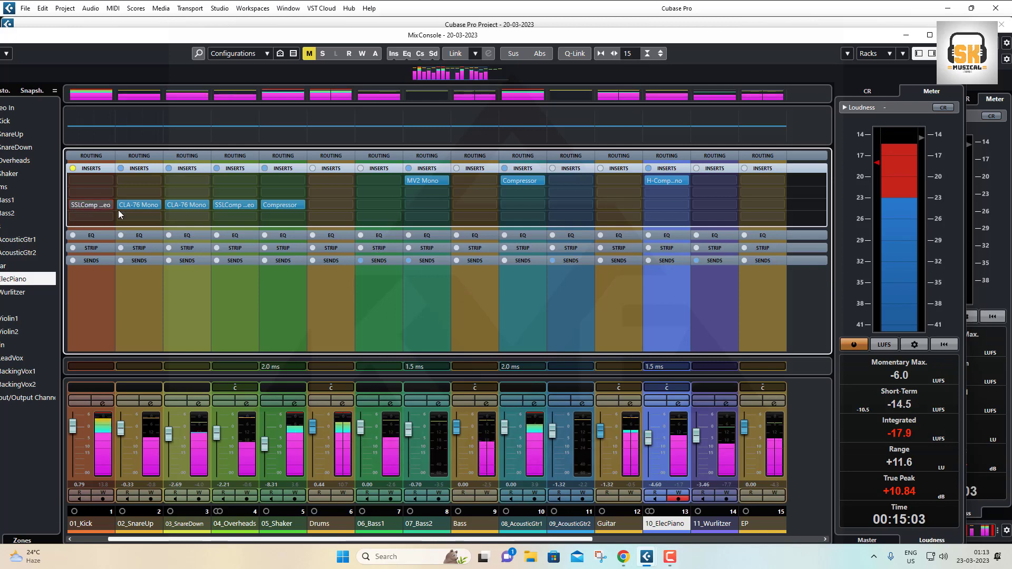
click(120, 205)
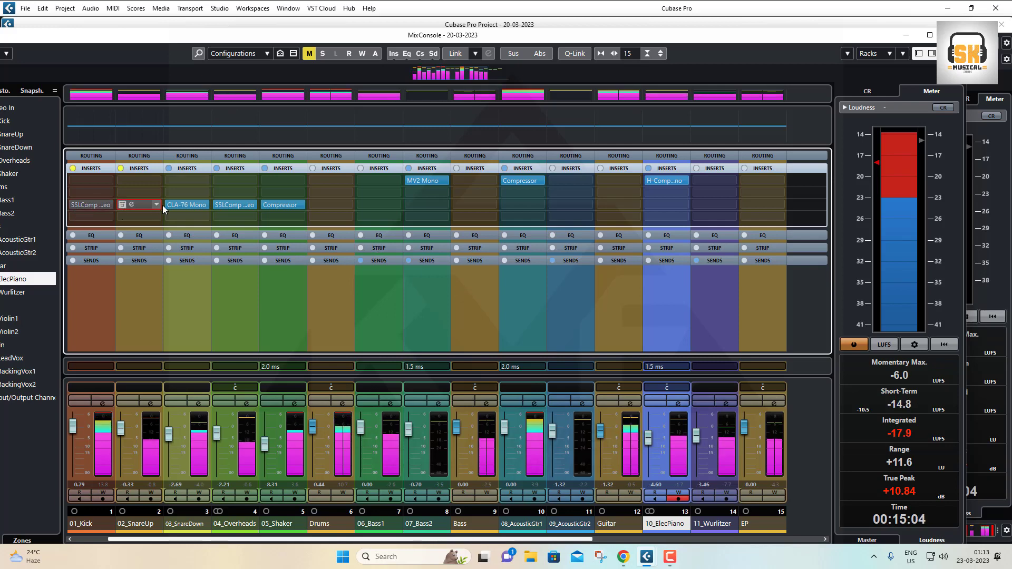
click(217, 205)
click(266, 205)
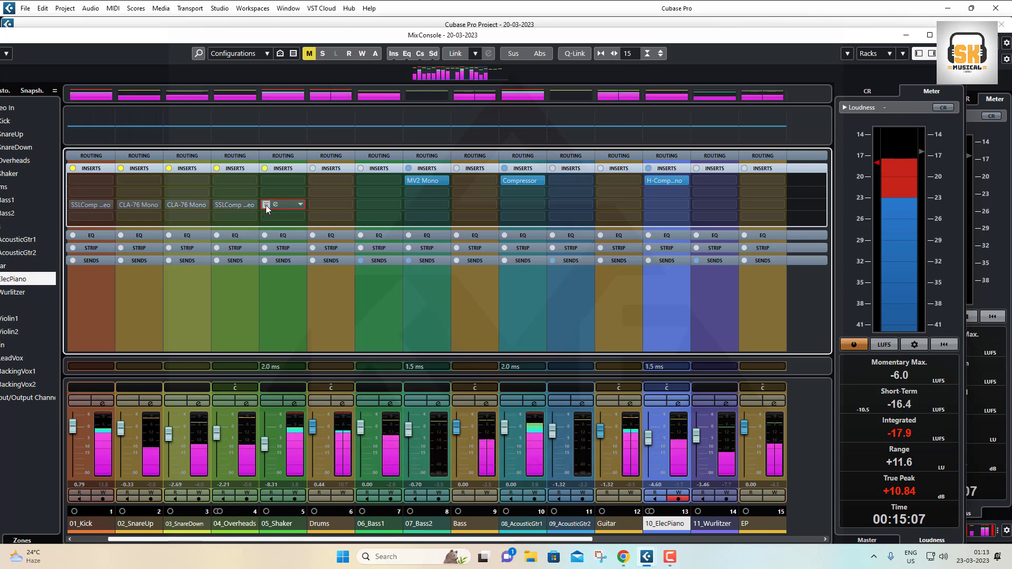
click(409, 181)
click(505, 180)
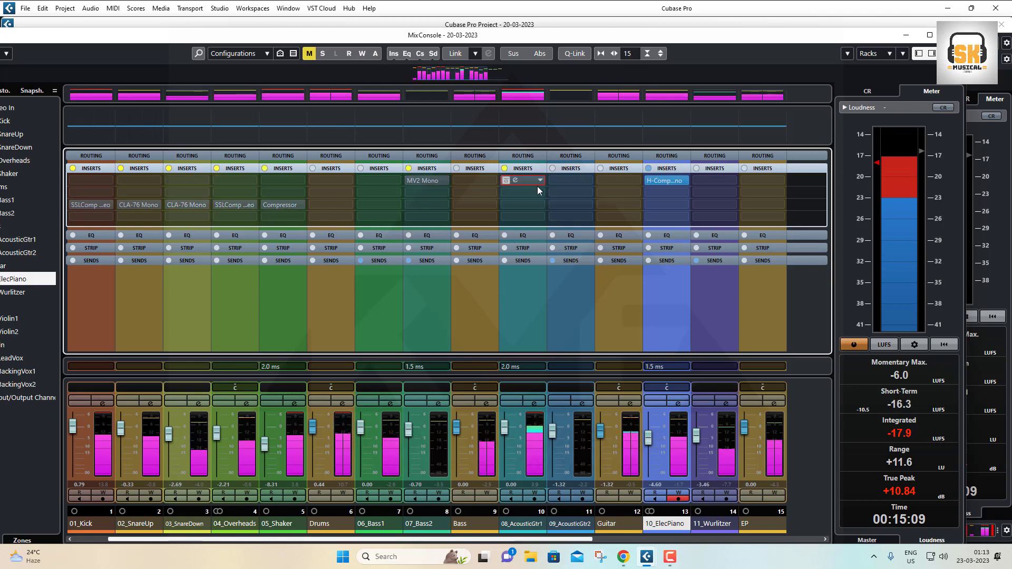
click(650, 181)
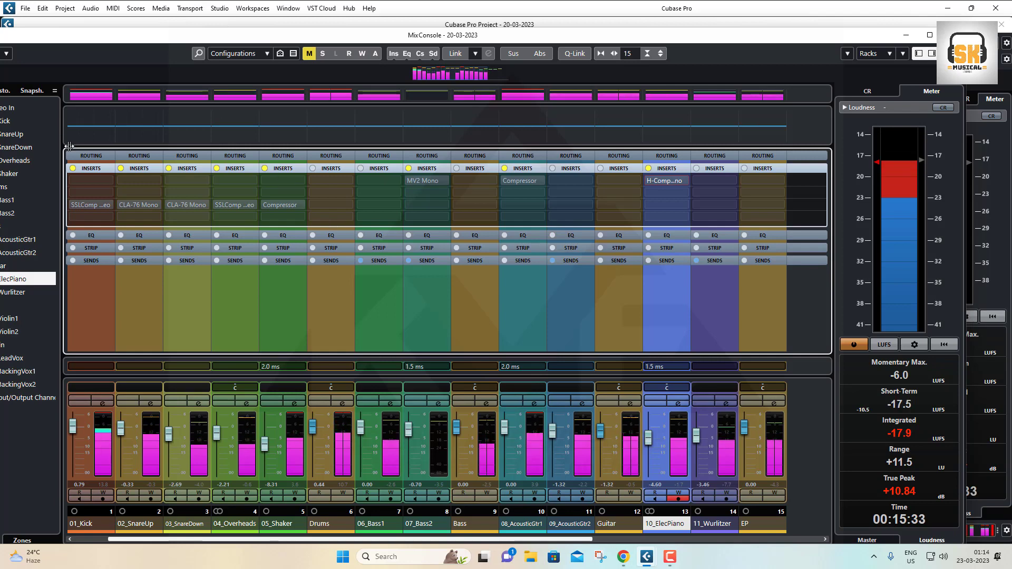
- Reactivate all bypassed compressor inserts from the kick through 10_ElecPiano to hear the compressed mix
click(122, 204)
click(220, 205)
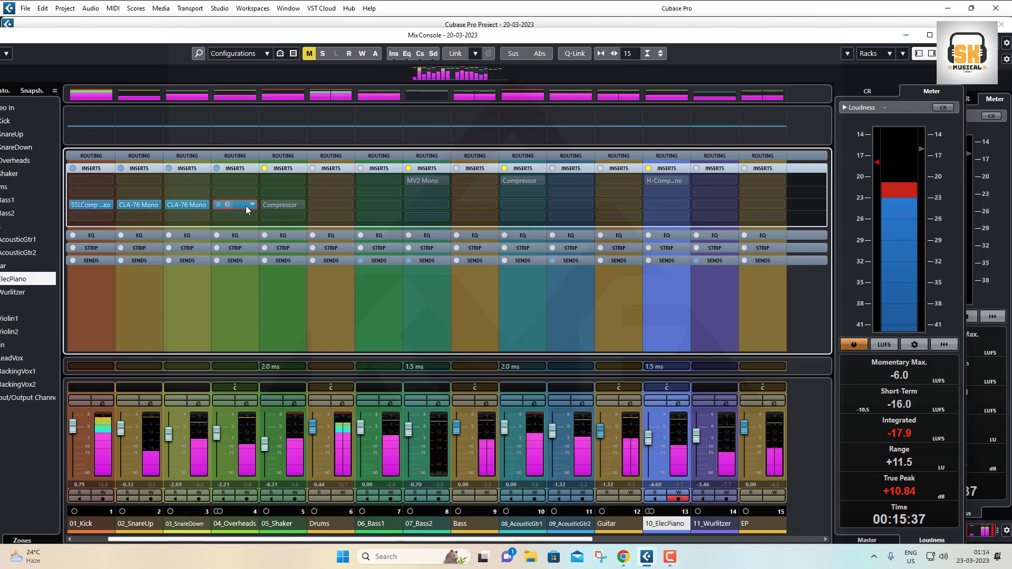
click(264, 206)
click(410, 180)
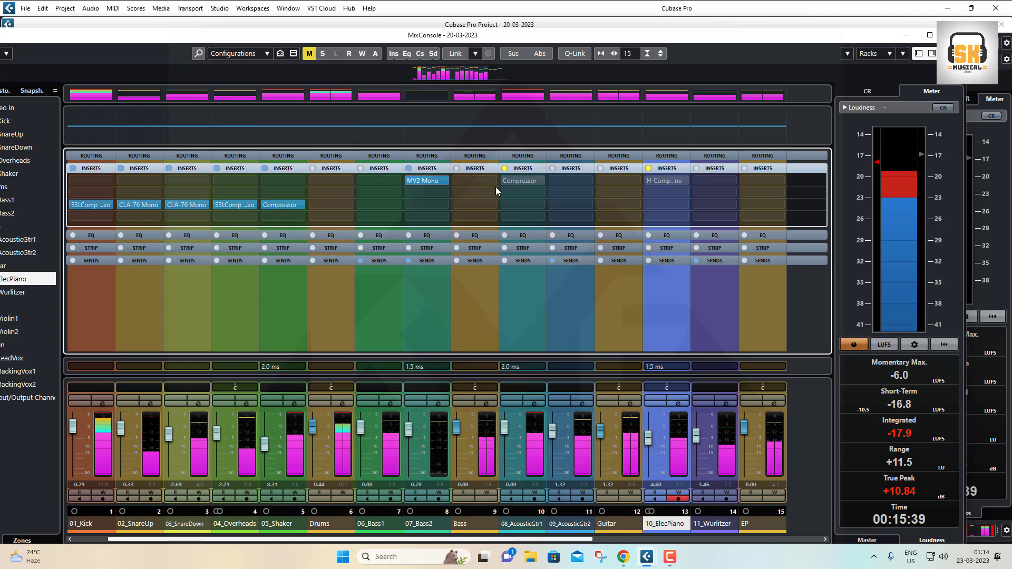
click(506, 181)
click(649, 182)
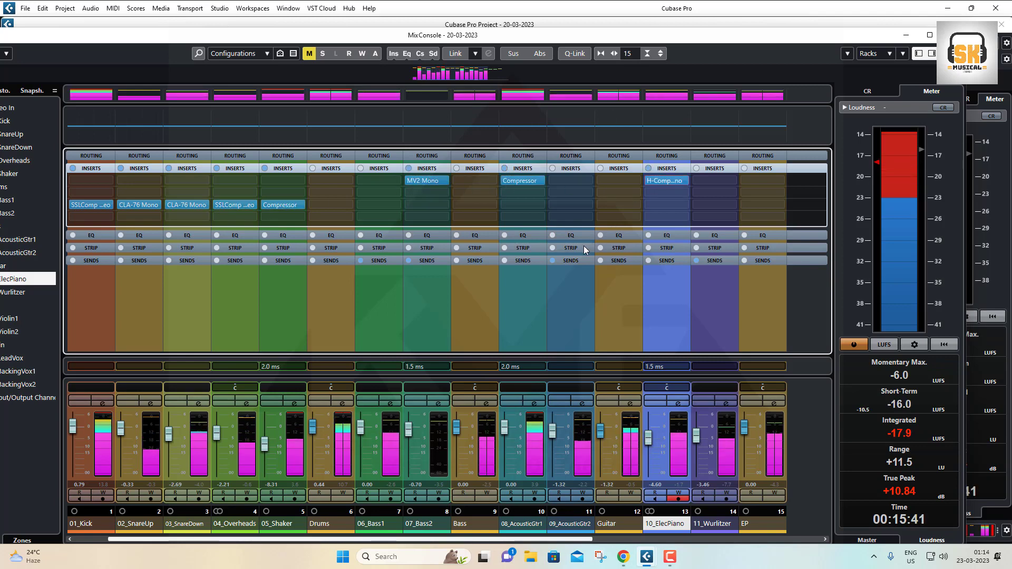
- Expand the Sends rack to check the side-chain sends, close the MixConsole and stop playback
click(572, 261)
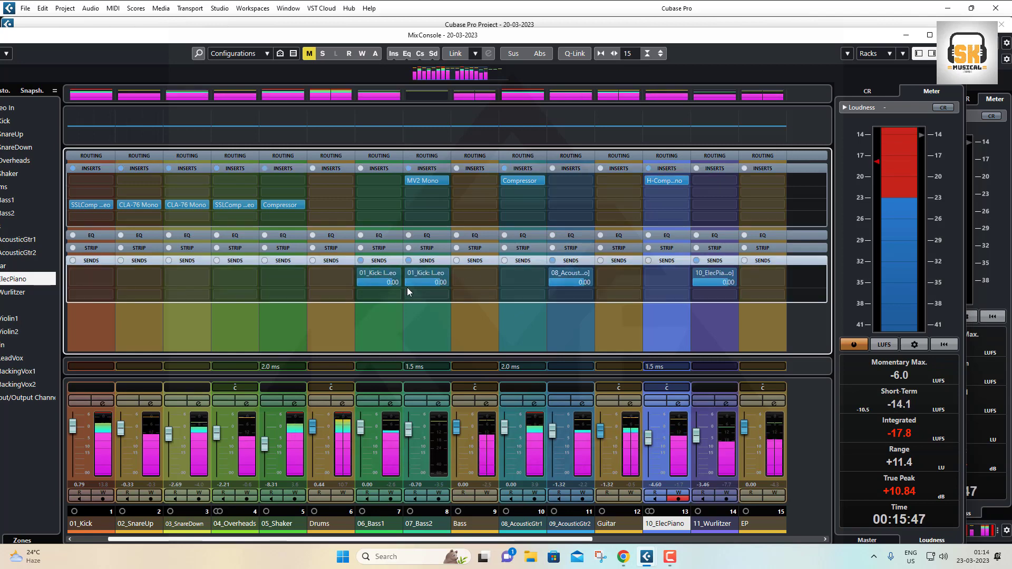
click(953, 35)
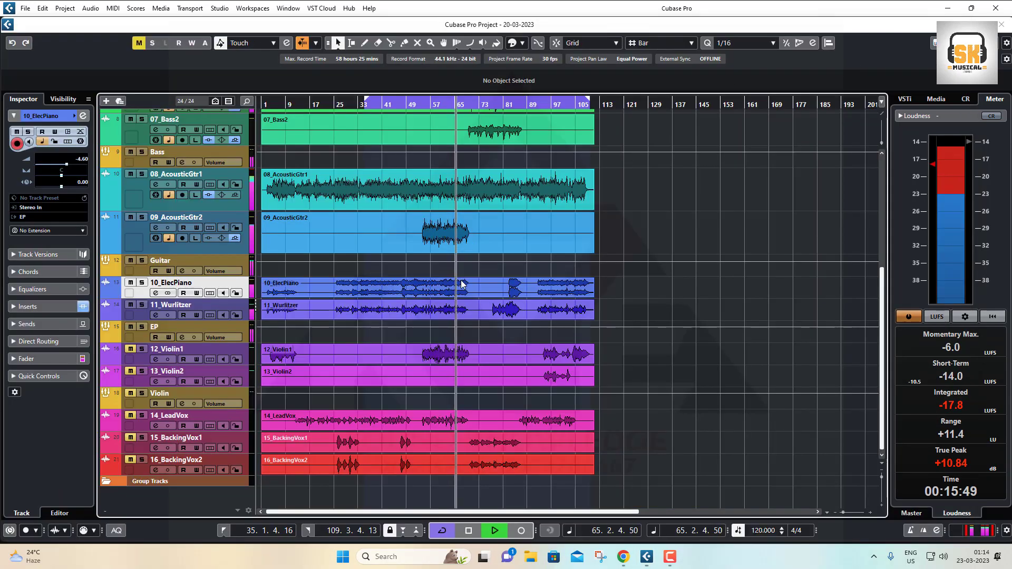
key(space)
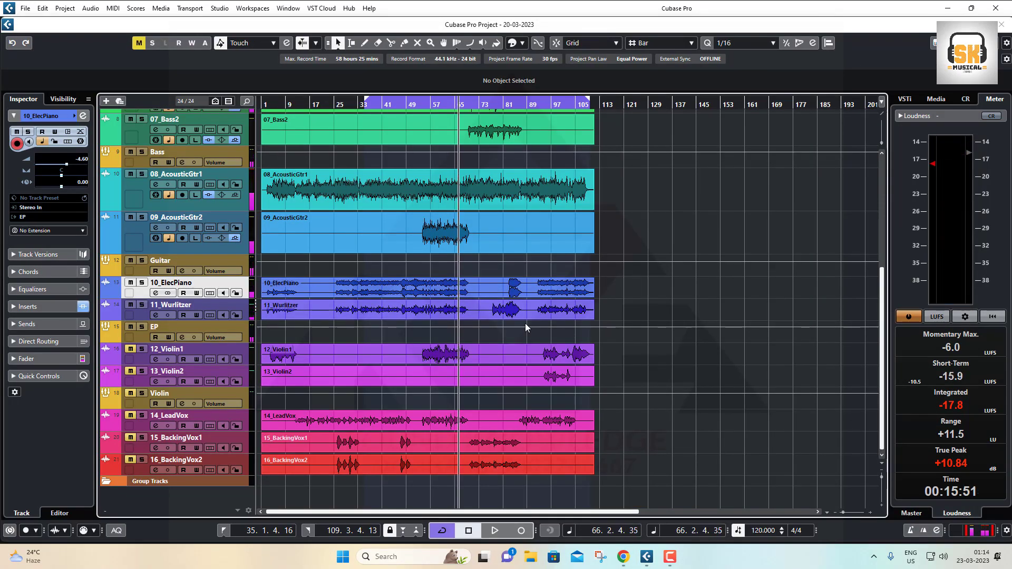
- Try solos on 12_Violin1 and the Violin group, clear them, unmute 12_Violin1 and 13_Violin2 and play from around bar 59
click(147, 363)
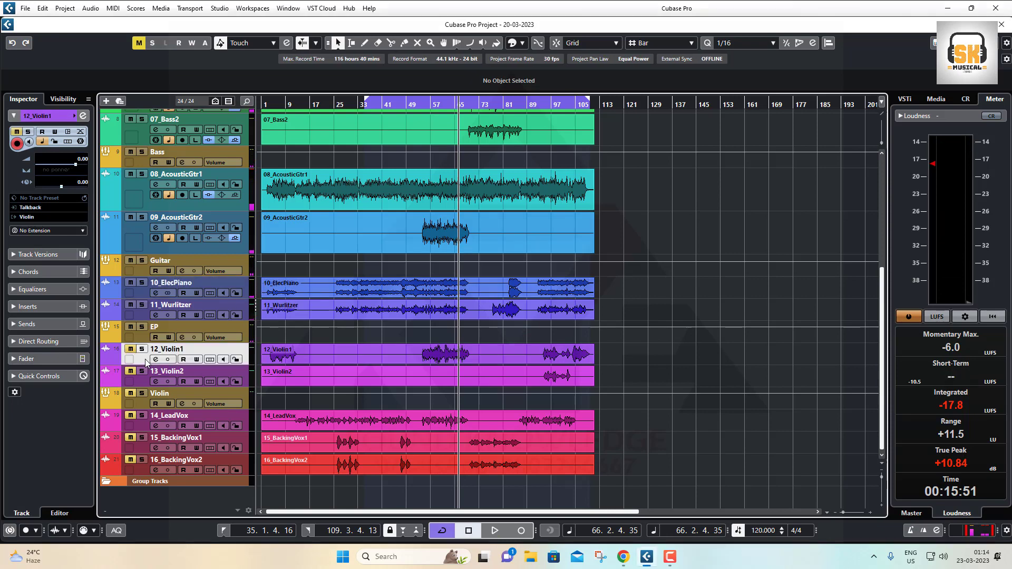
click(142, 349)
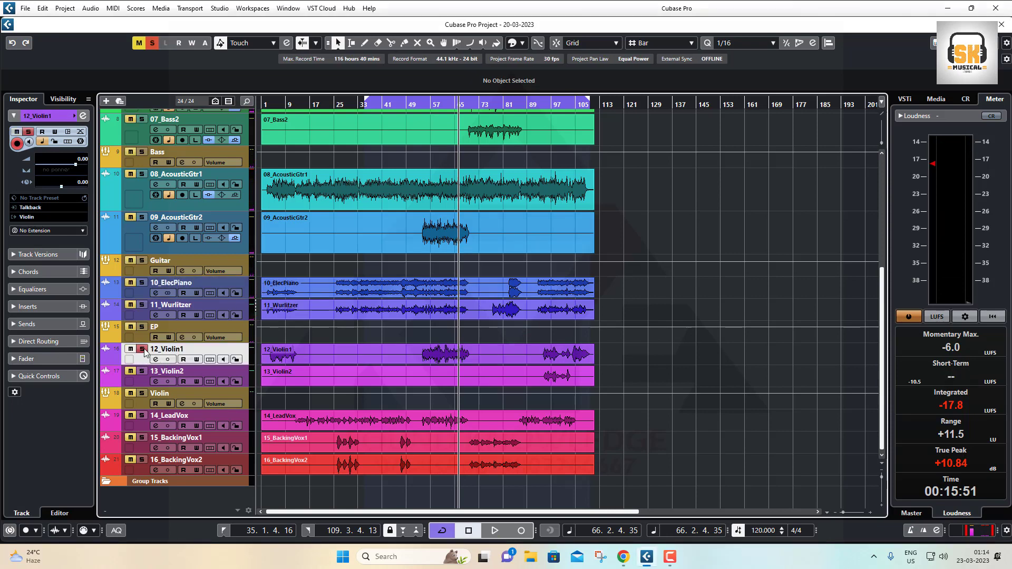
click(143, 350)
click(142, 395)
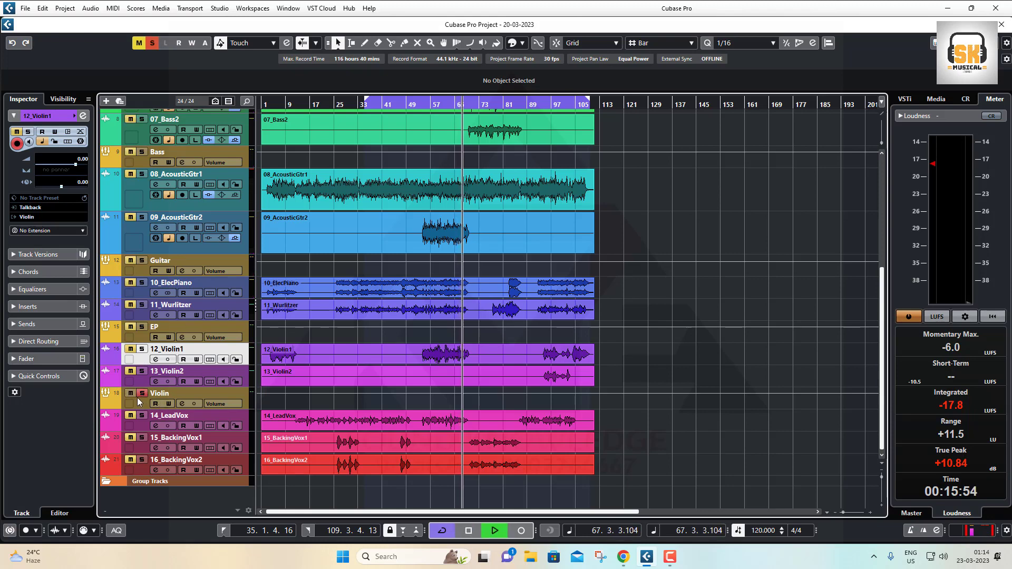
click(141, 394)
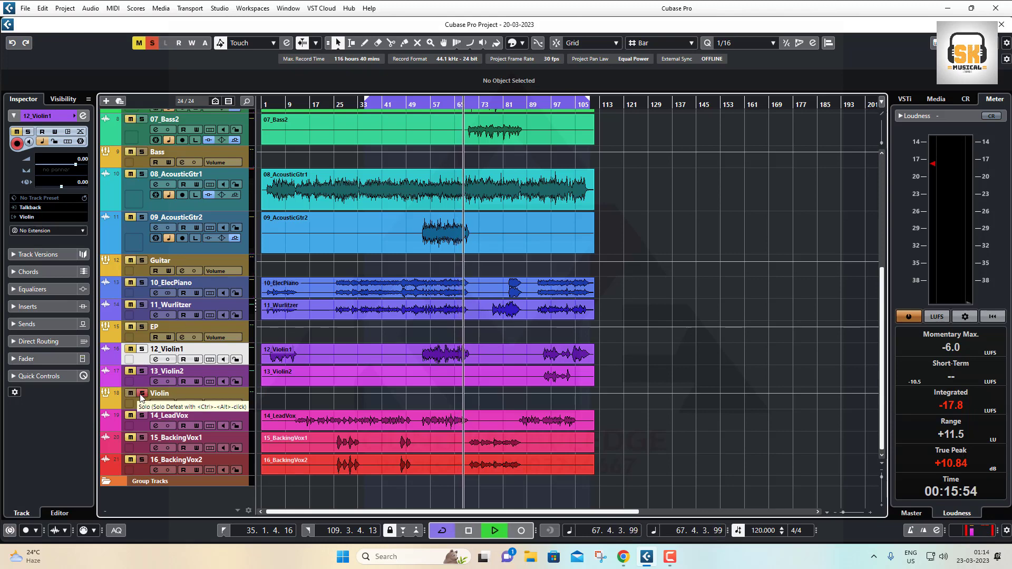
click(131, 350)
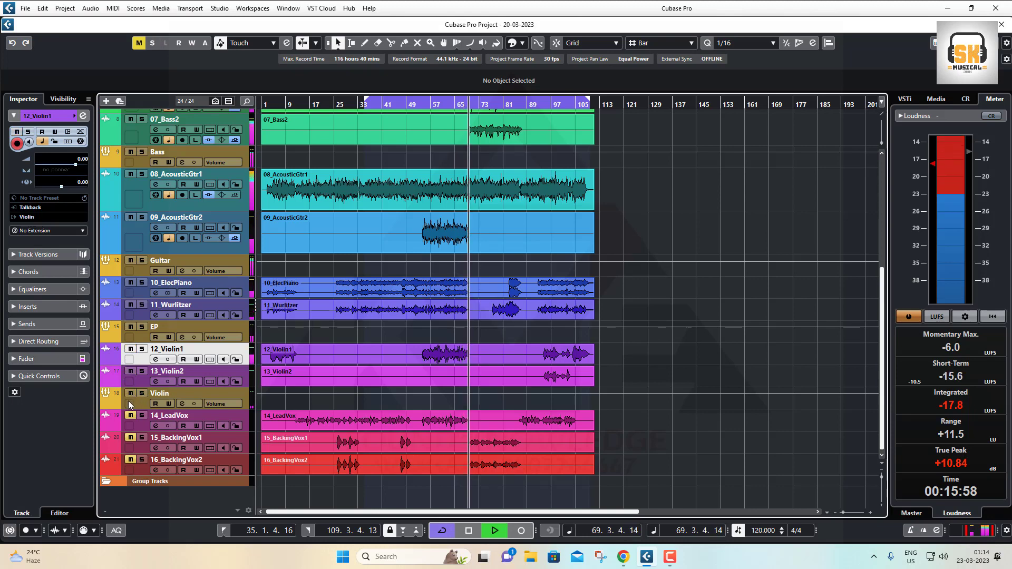
click(436, 106)
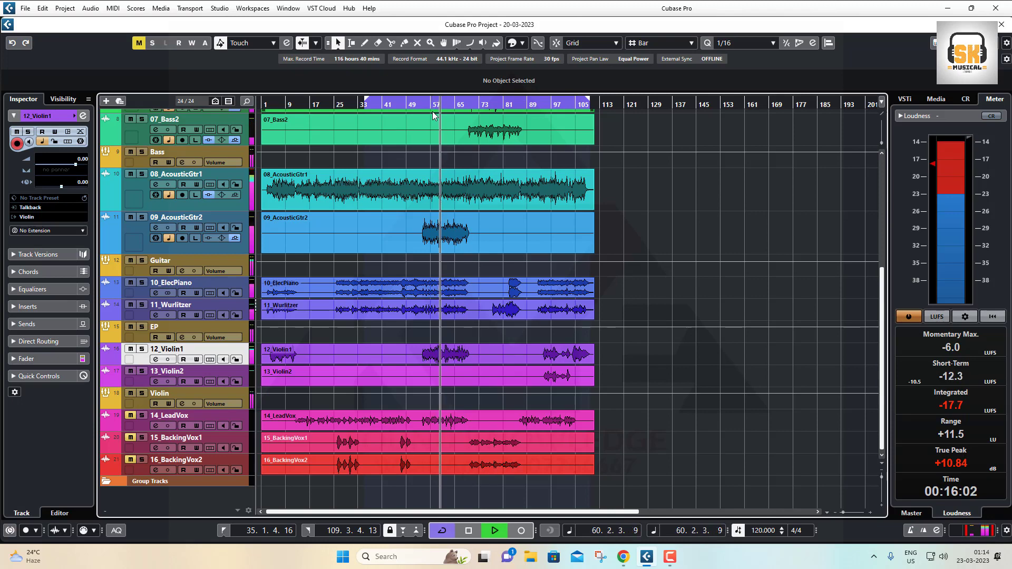
- Load SSL Native Bus Compressor v6 in the first insert slot of 12_Violin1 and close the plug-in window
click(155, 360)
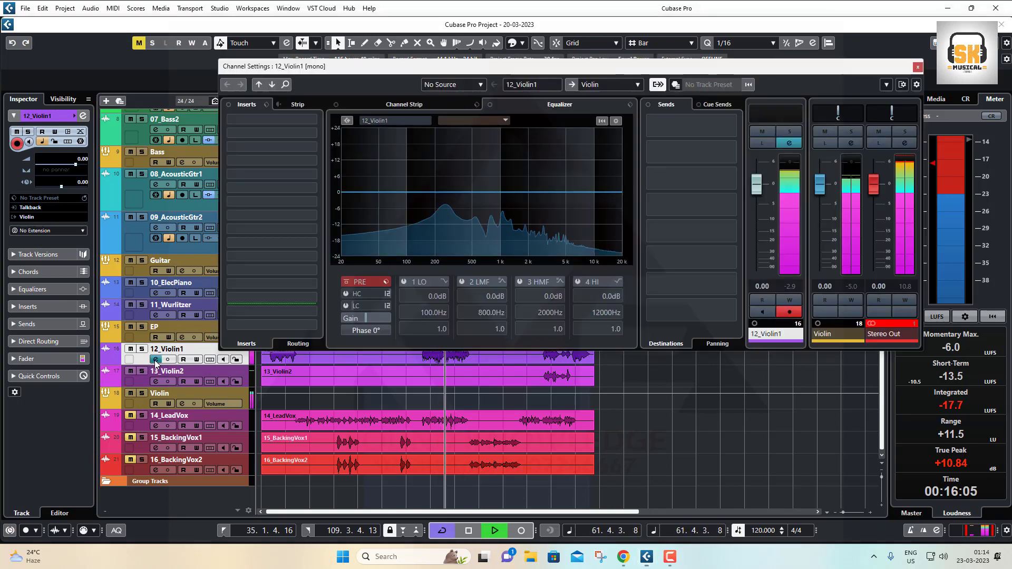
click(283, 121)
text(compre)
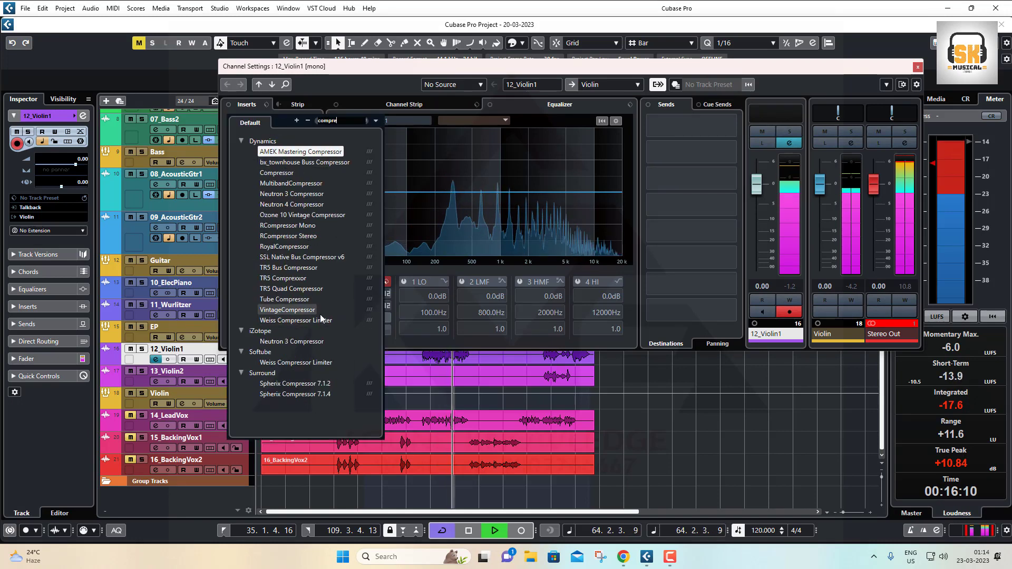
click(295, 258)
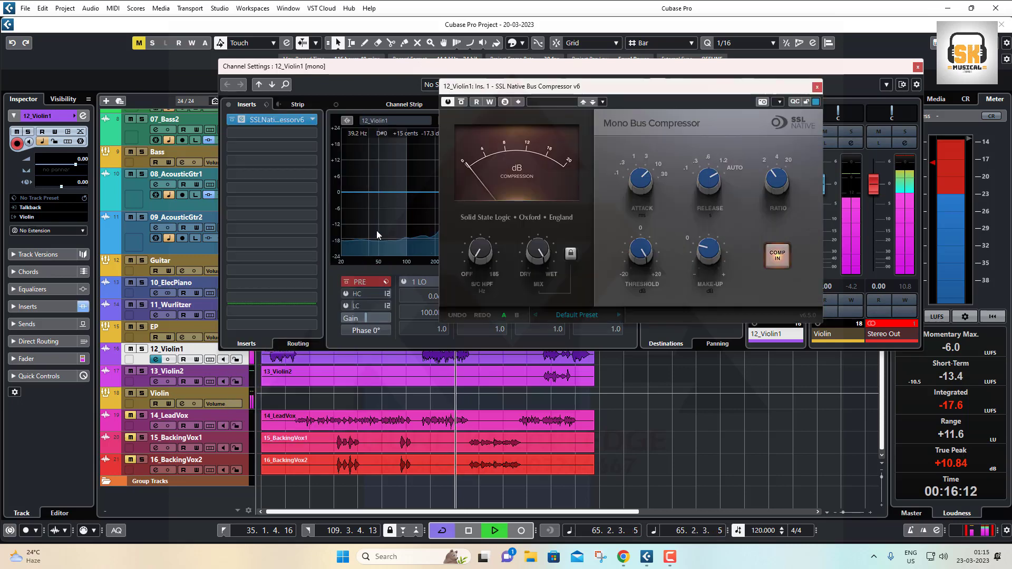
click(817, 87)
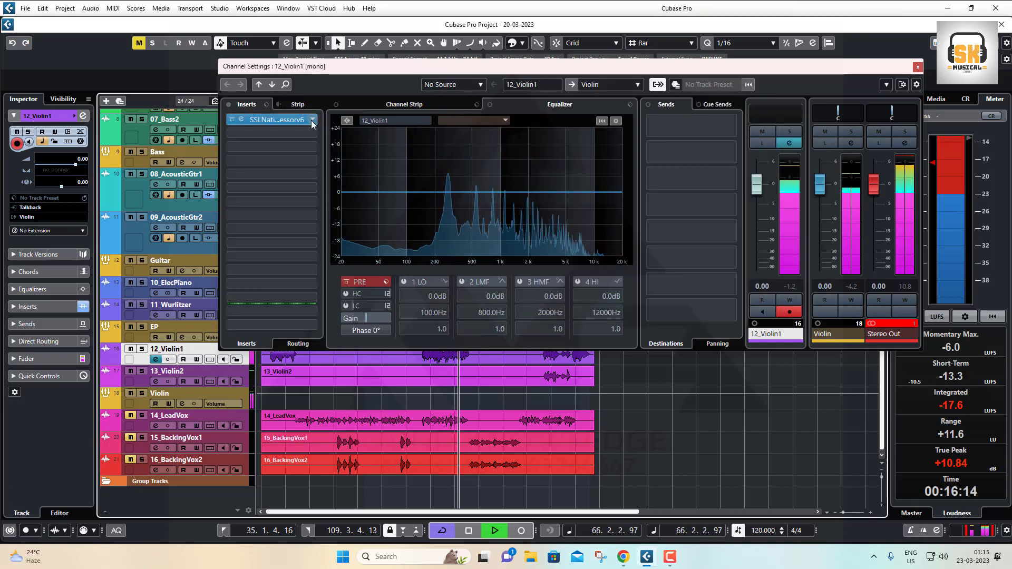
- Replace the first insert on 12_Violin1 with SSLComp Mono and close the channel settings
click(285, 120)
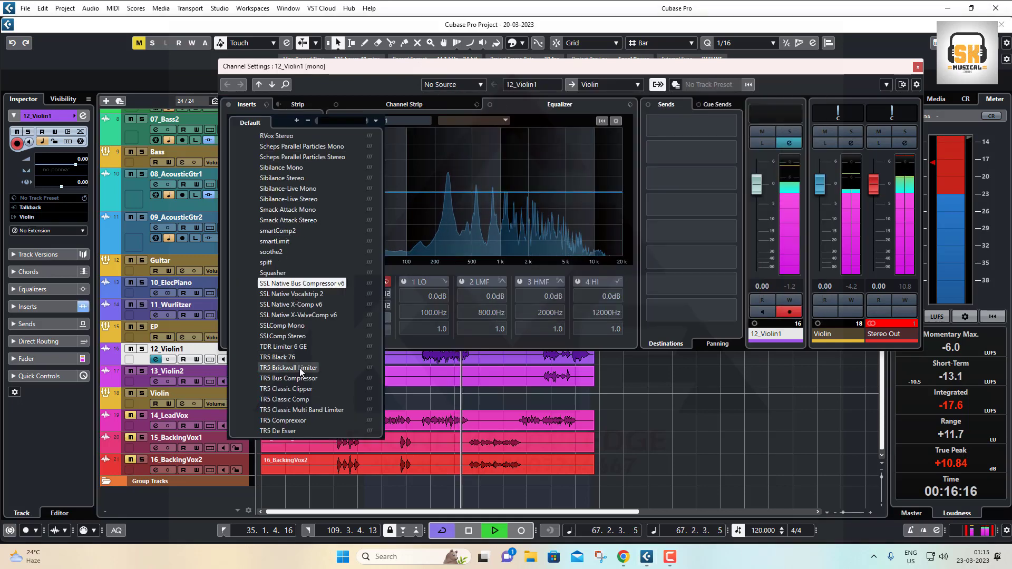
click(293, 326)
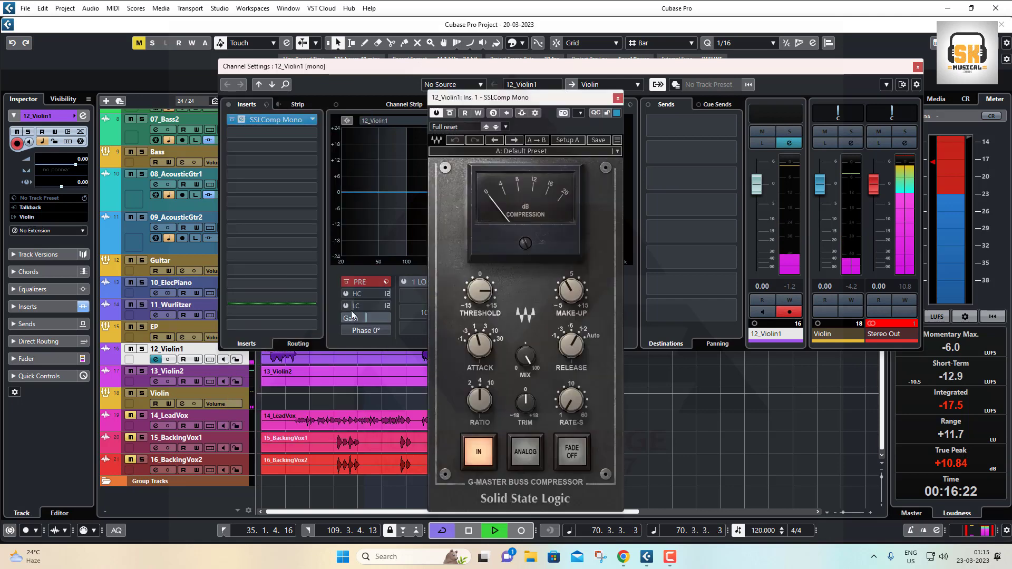
click(917, 67)
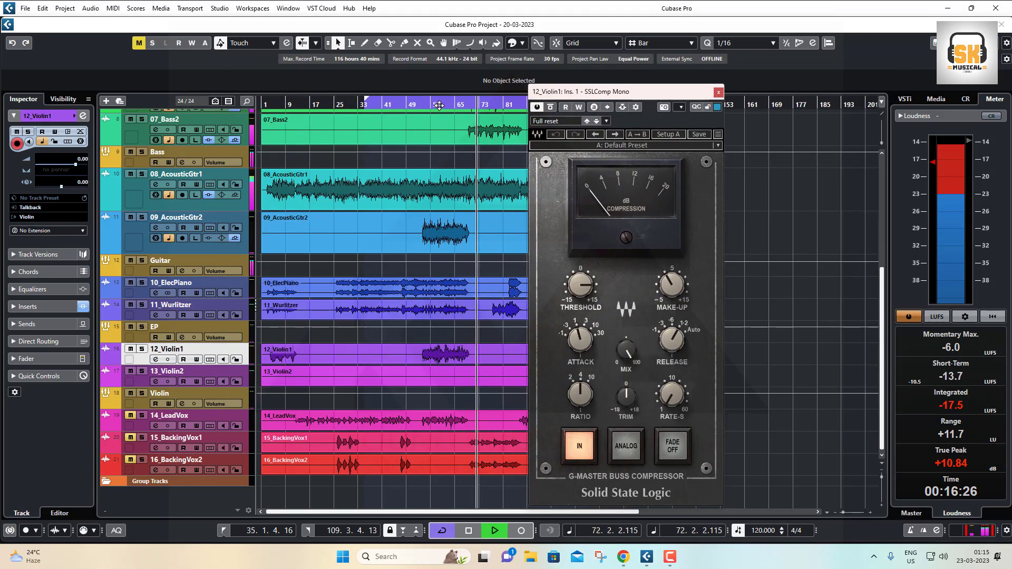
- Play the violin part from around bar 56 and load the Punch preset in SSLComp
click(428, 104)
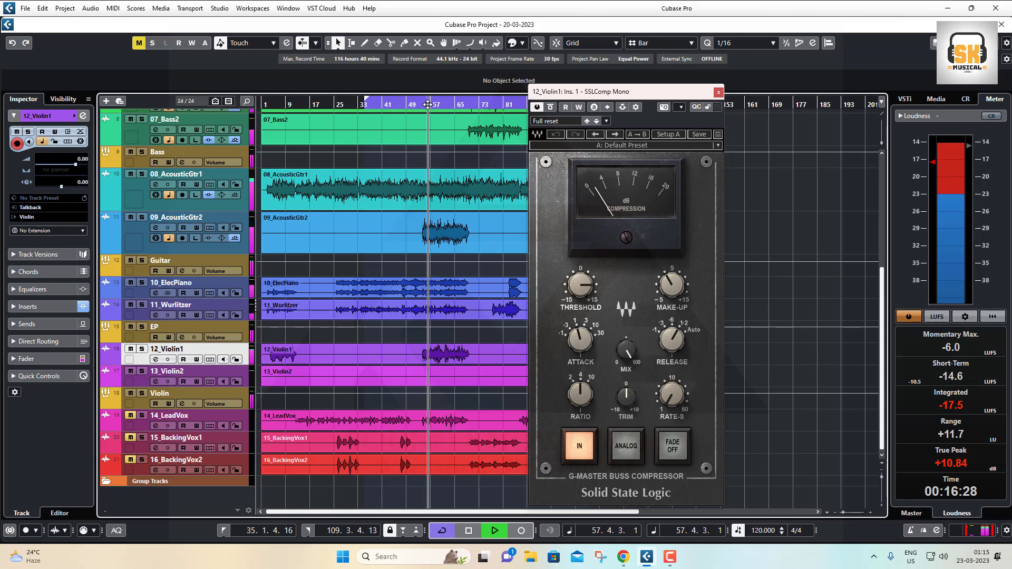
click(630, 146)
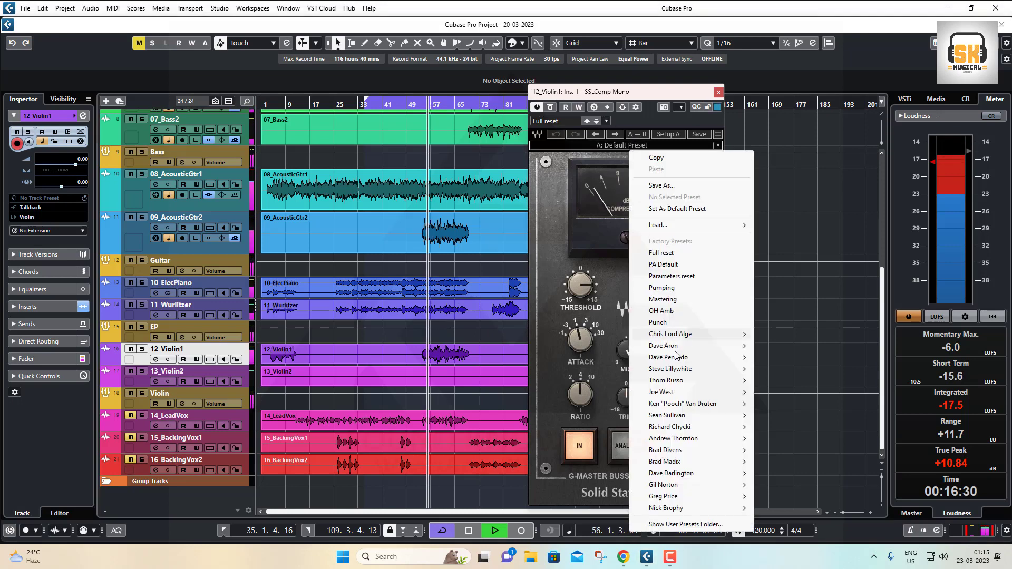
click(662, 324)
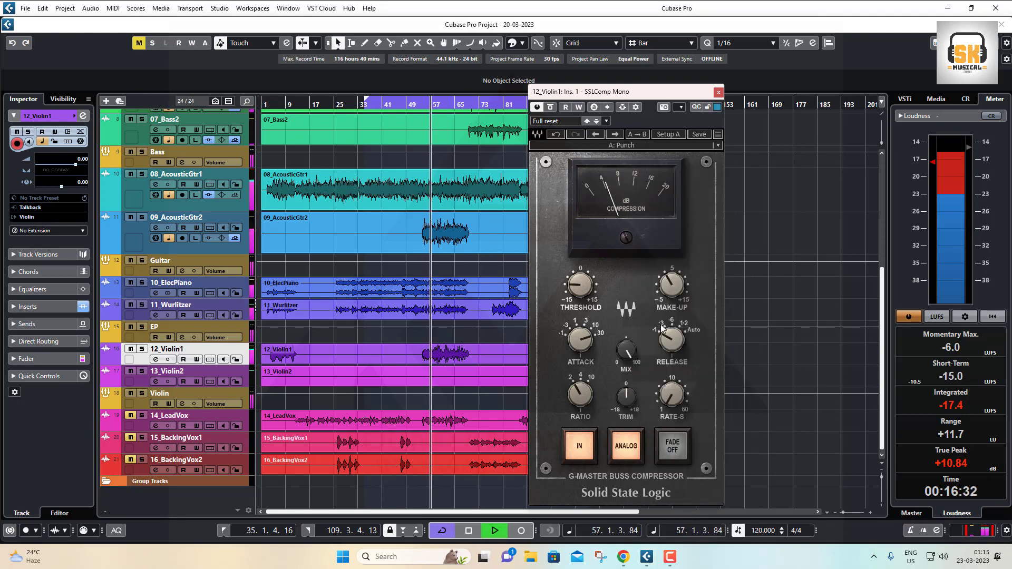
- In SSLComp on 12_Violin1, set the ratio to 4:1 and the attack to 10 ms, and raise the threshold
click(578, 396)
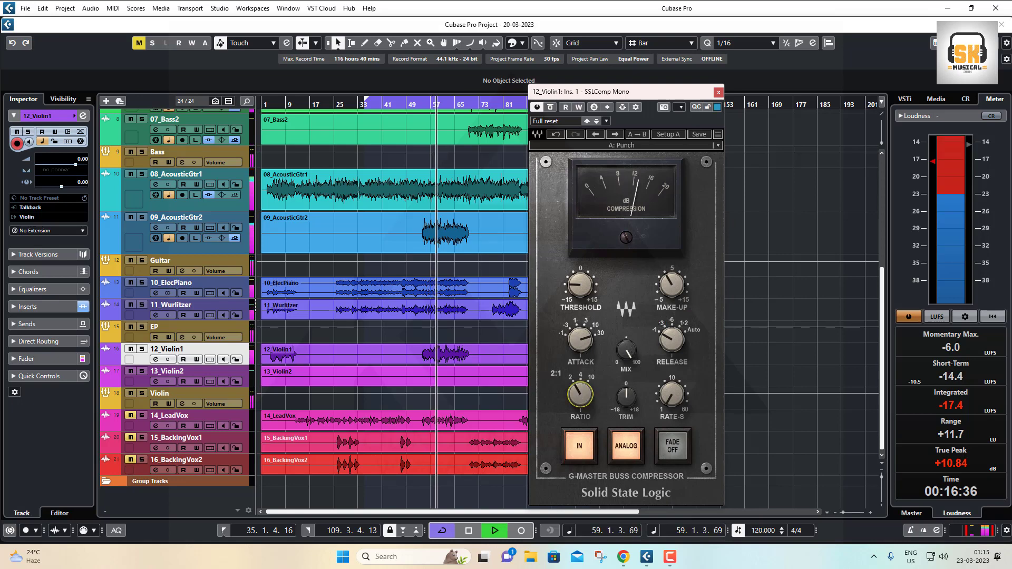
drag(578, 397, 580, 356)
click(580, 340)
scroll(580, 342, up, 2)
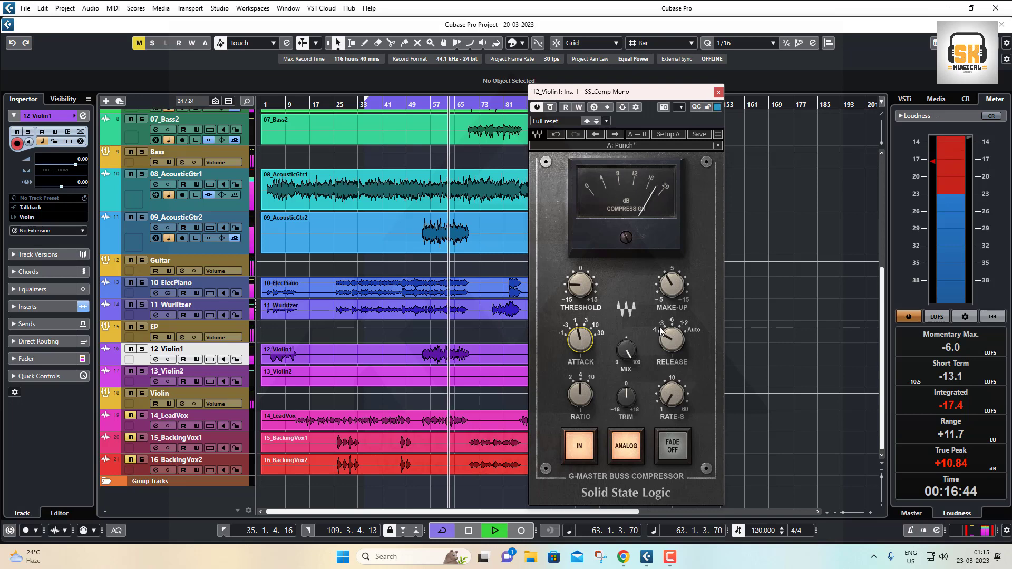
mouse_move(579, 293)
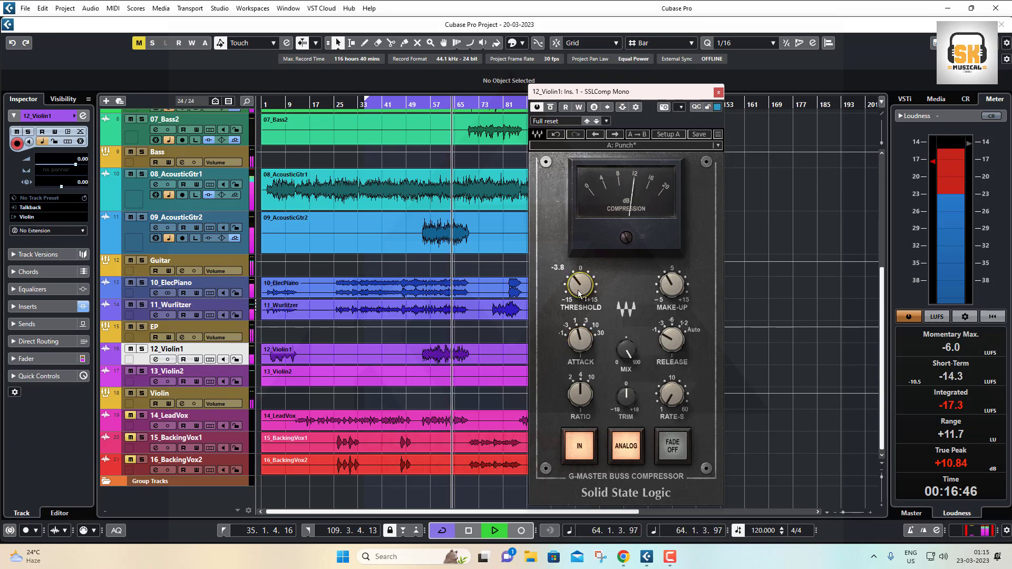
drag(580, 331, 580, 338)
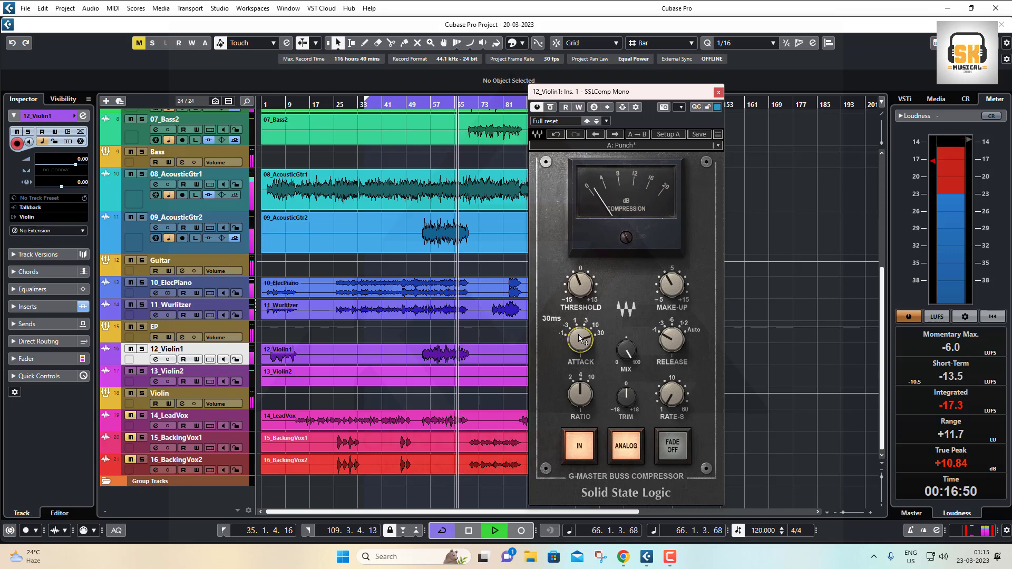
scroll(580, 338, down, 1)
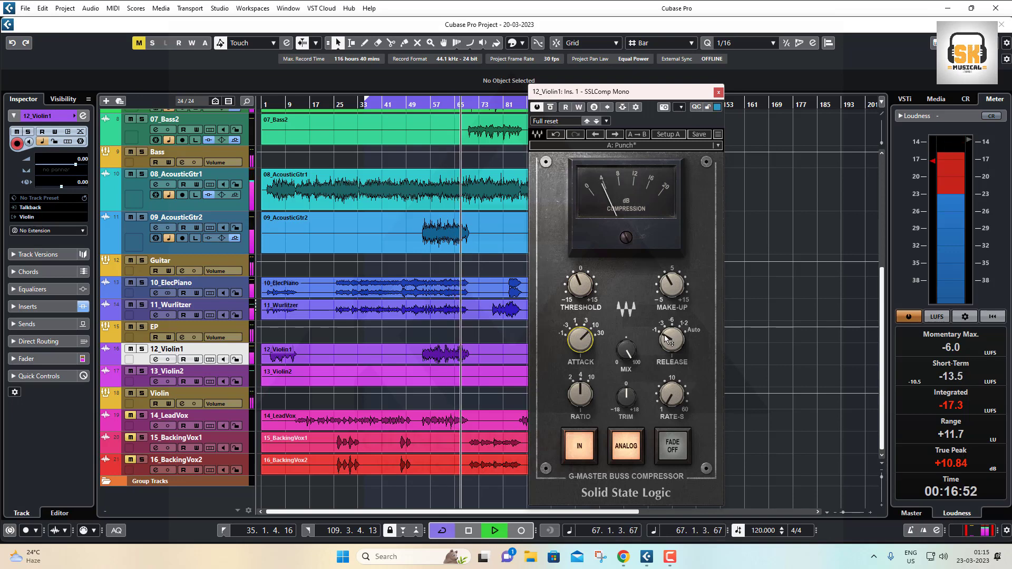
- Lengthen the SSLComp release, set the make-up gain to 5.6 and switch off Analog
scroll(666, 339, up, 4)
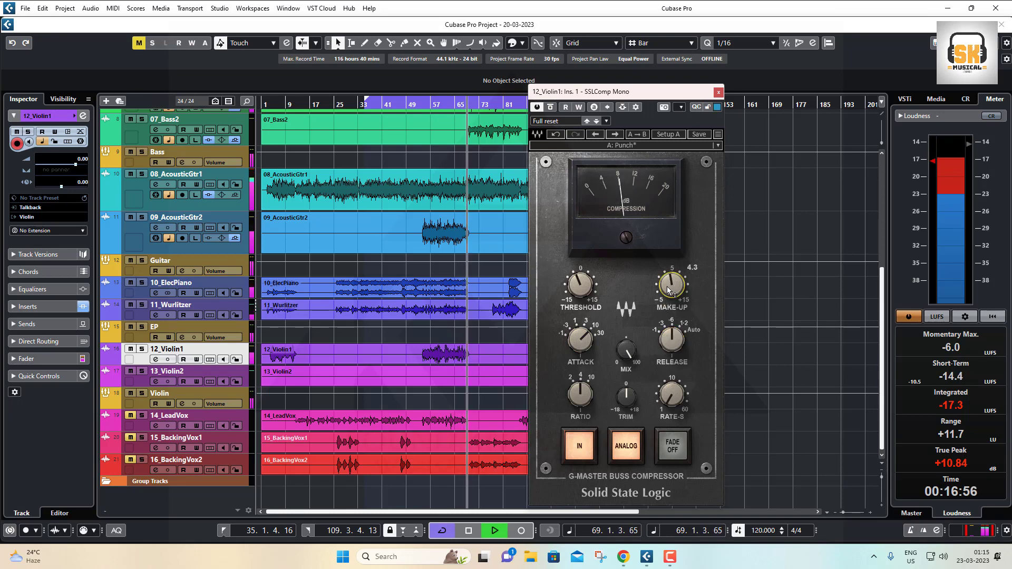
scroll(666, 287, up, 2)
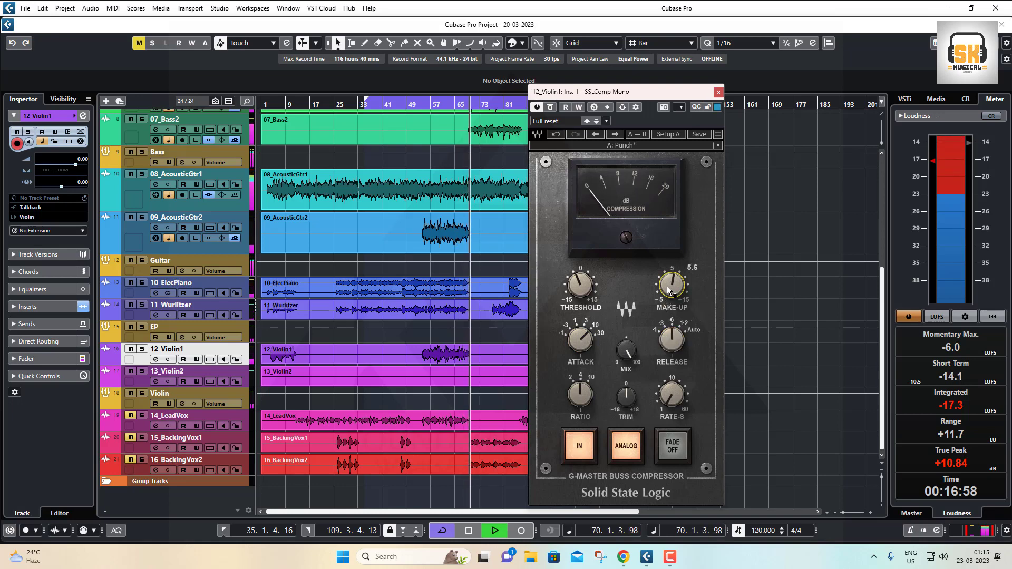
click(627, 446)
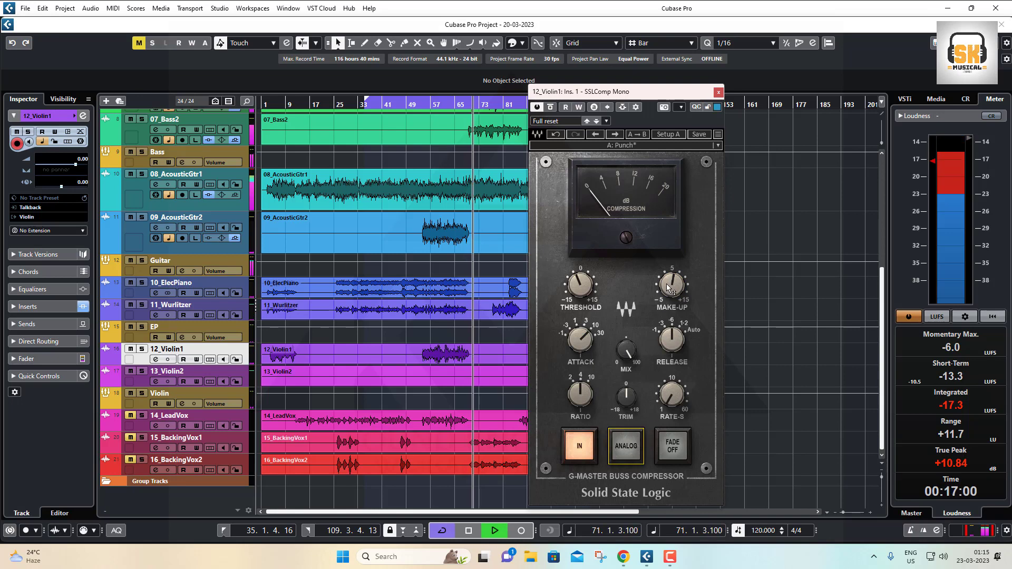
- Replay the violin part from around bar 59 and audition the Pumping, Mastering and West Drum Bus presets in SSLComp on 12_Violin1
click(434, 105)
click(565, 121)
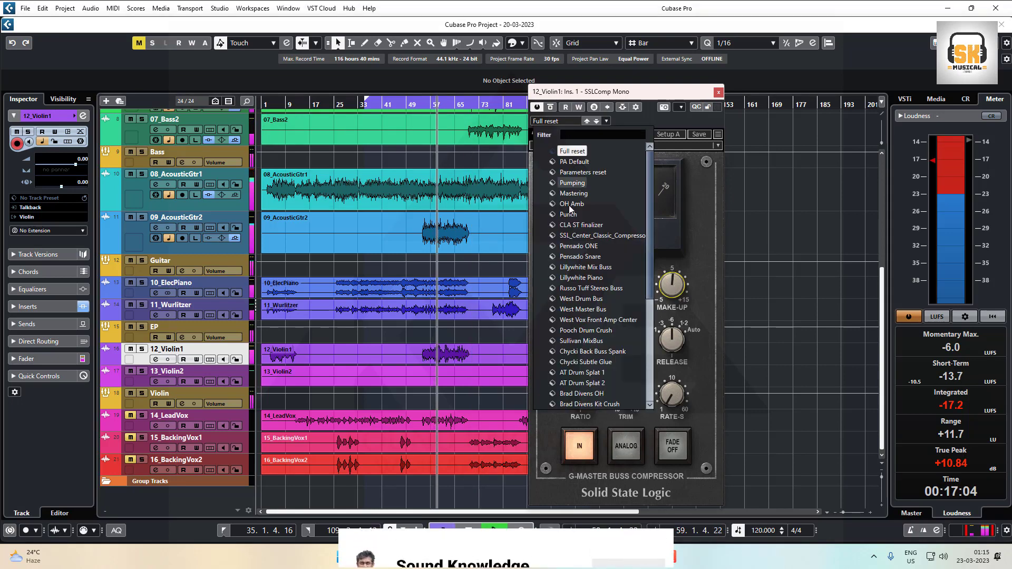
click(574, 185)
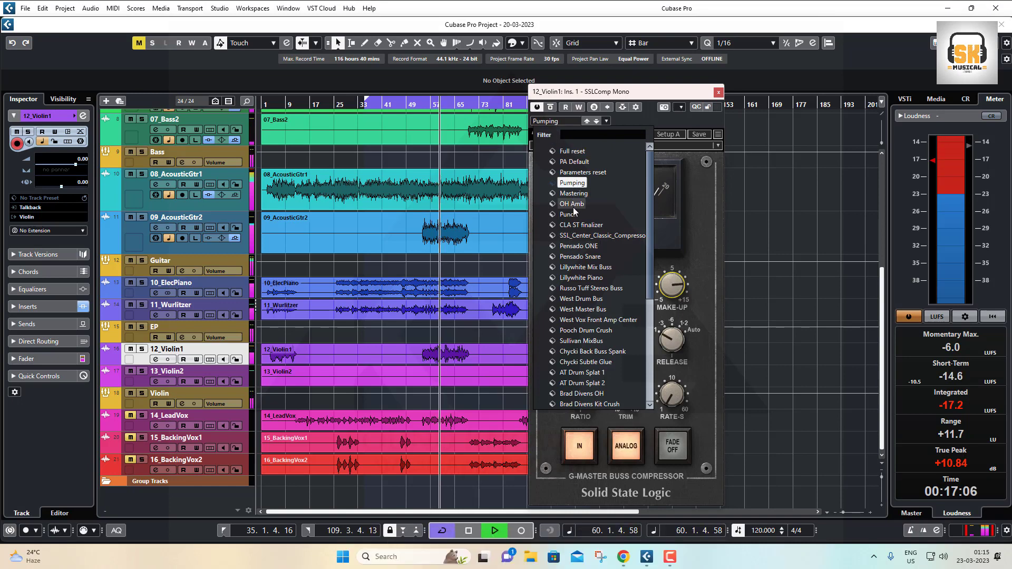
click(574, 193)
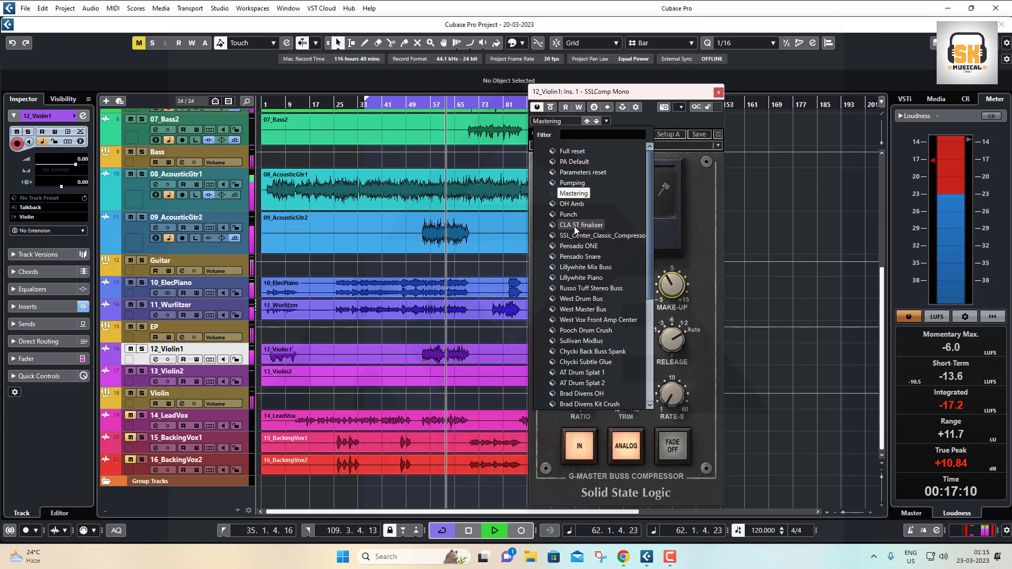
click(575, 299)
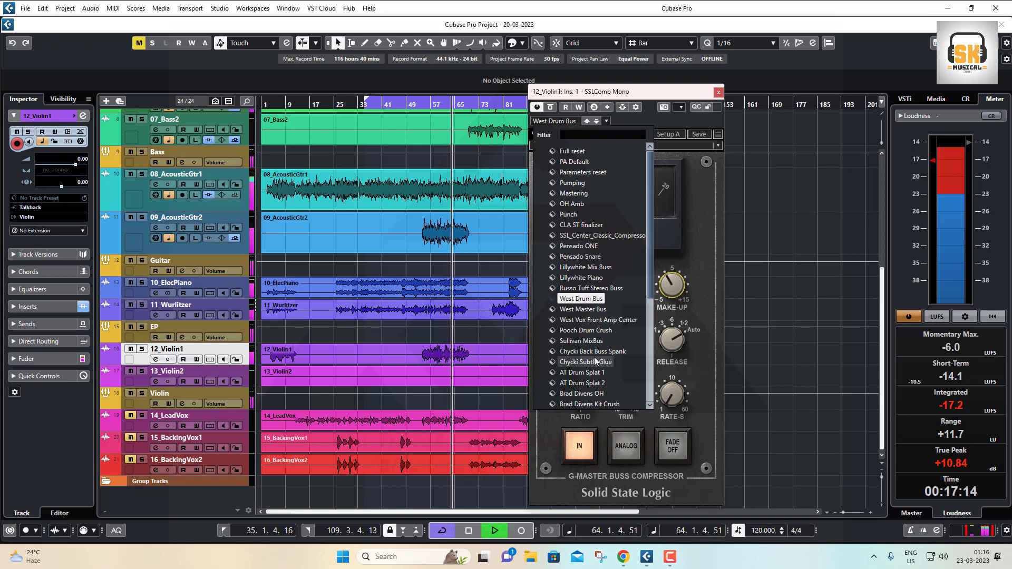
- Look through the remaining SSLComp presets, clear the preset filter and close the plug-in
scroll(590, 348, down, 5)
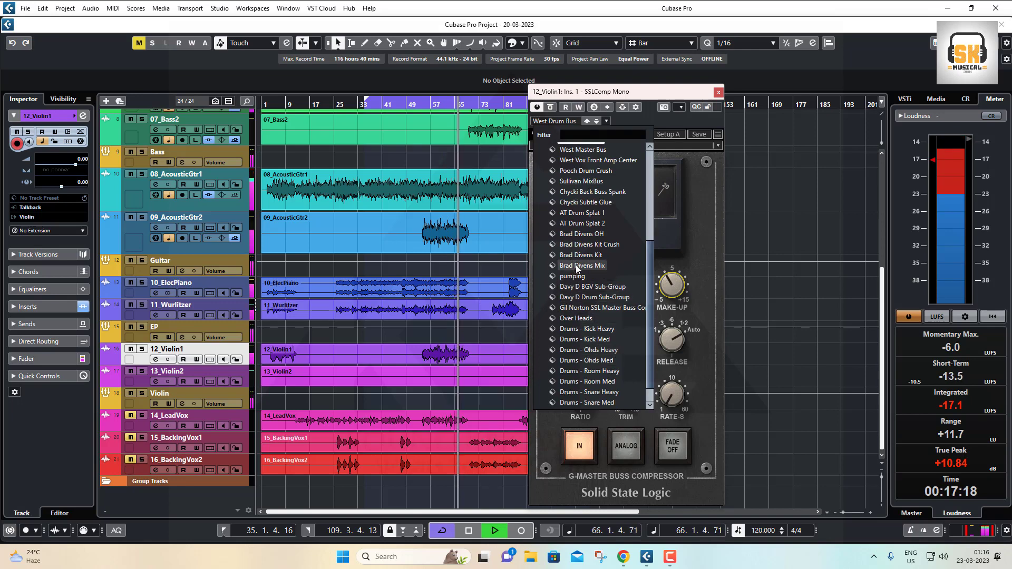
scroll(580, 267, up, 5)
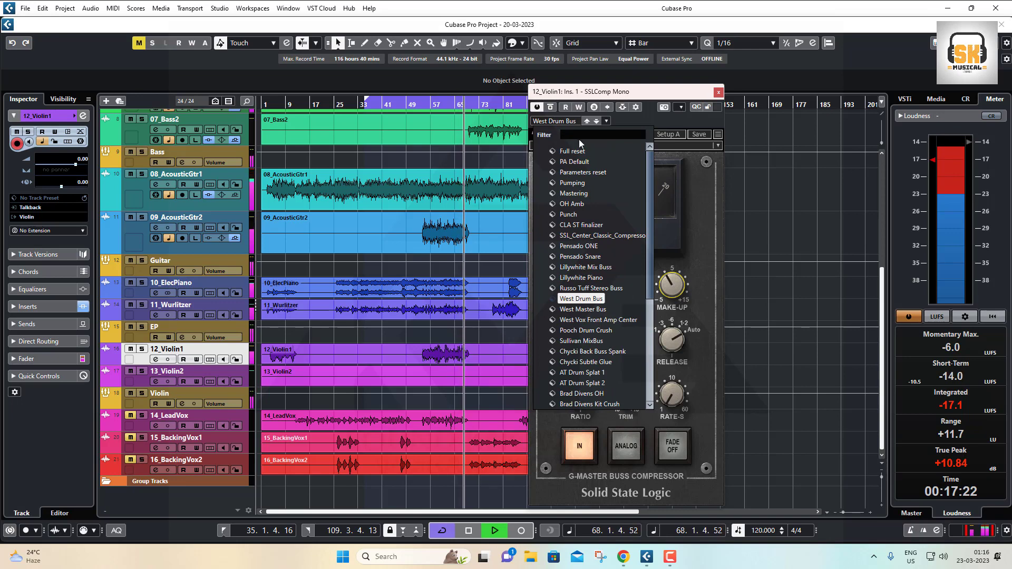
text(l)
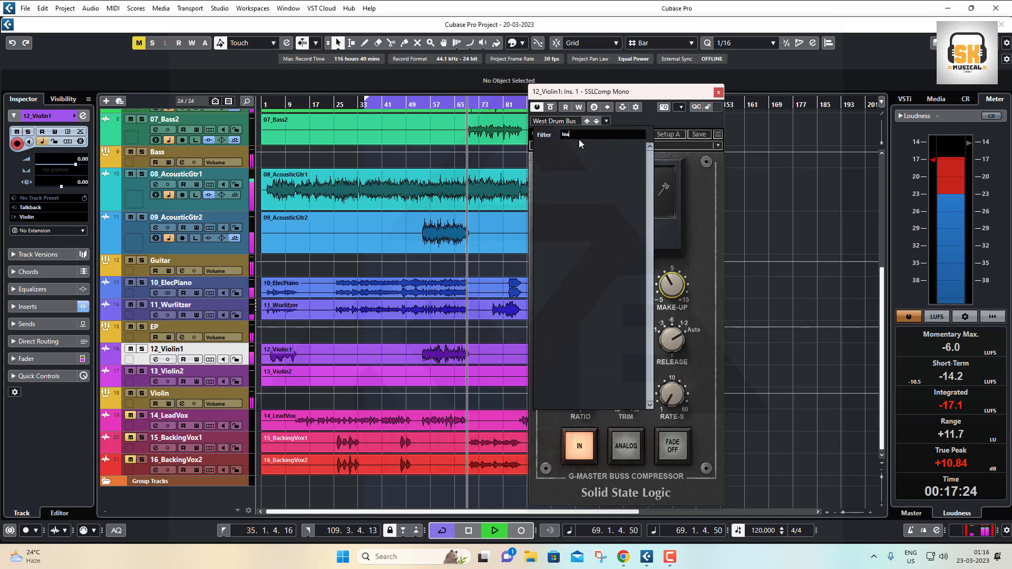
key(BackSpace)
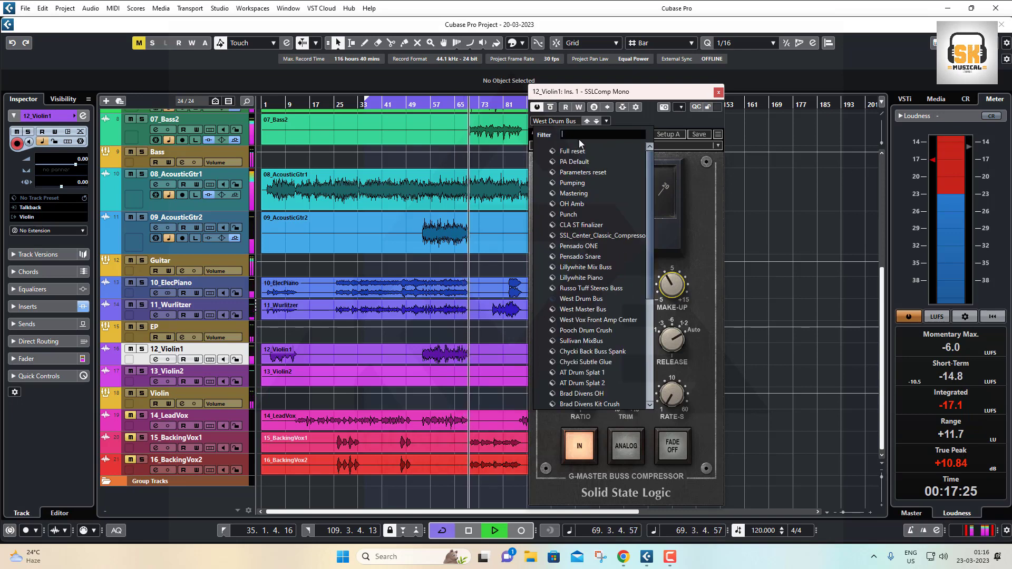
click(718, 93)
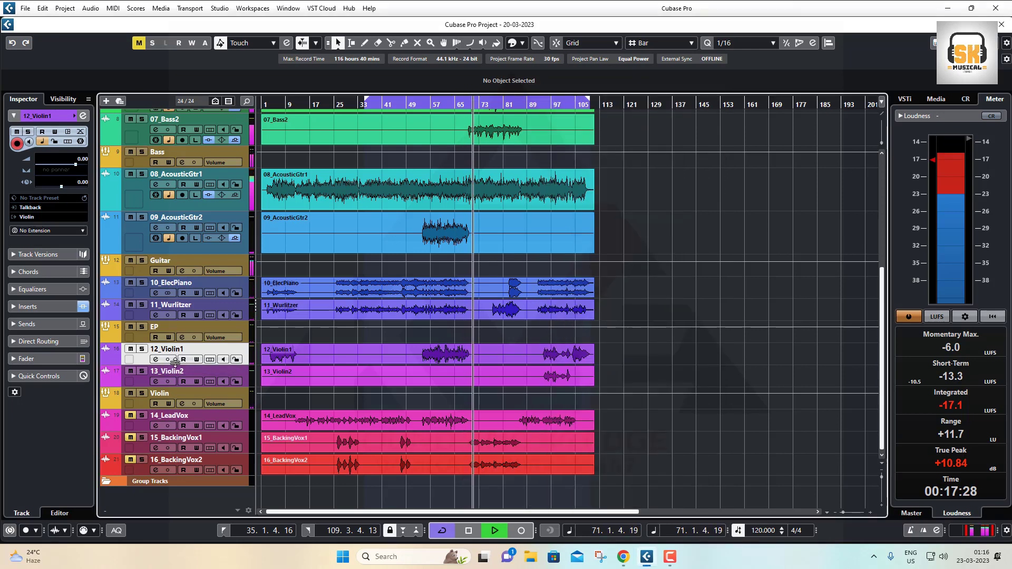
- Replace SSLComp Mono in the first insert of 12_Violin1 with C1 comp Mono and close the channel settings
click(155, 359)
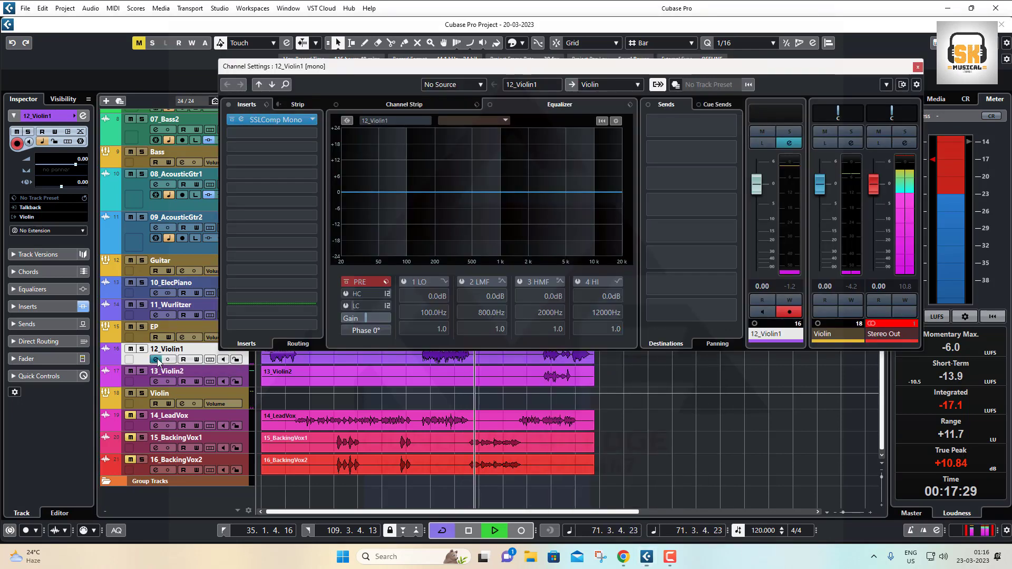
click(312, 119)
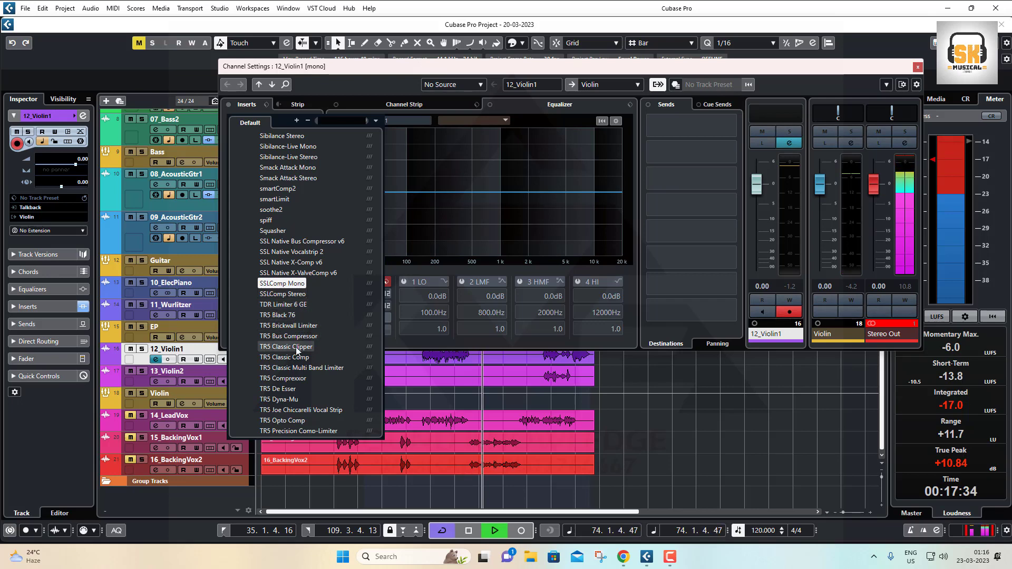
scroll(291, 326, down, 5)
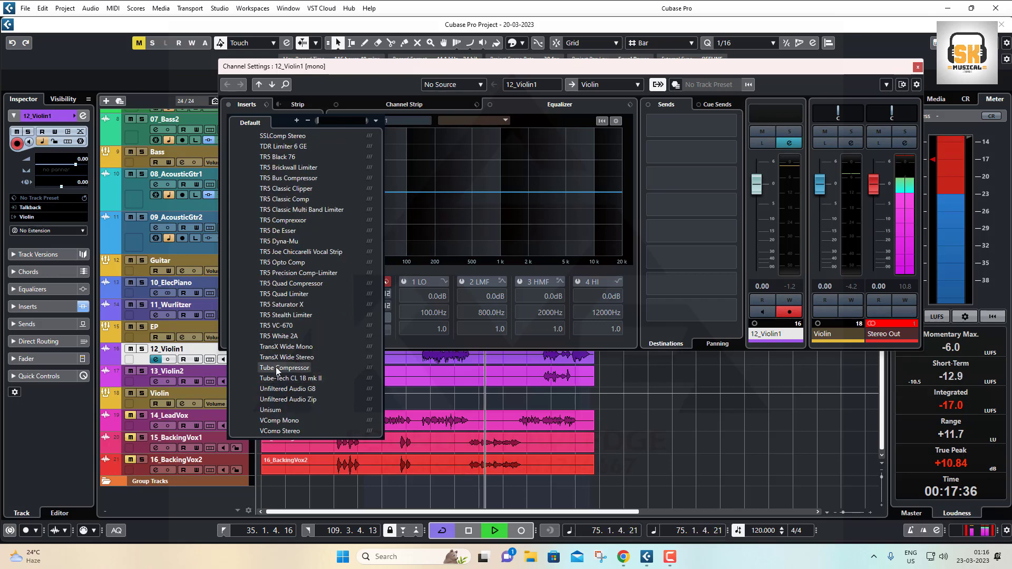
scroll(274, 348, up, 20)
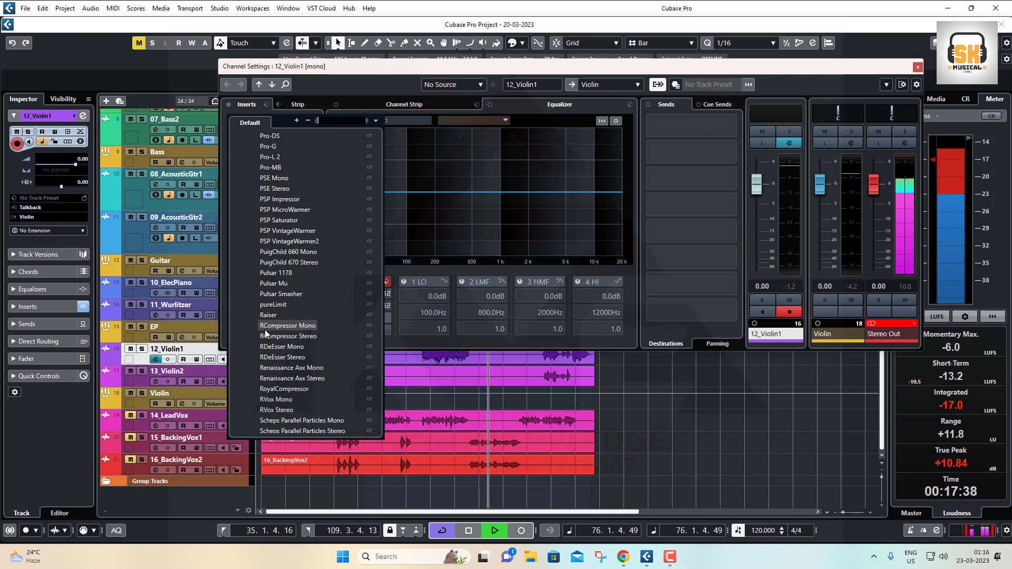
scroll(267, 326, up, 3)
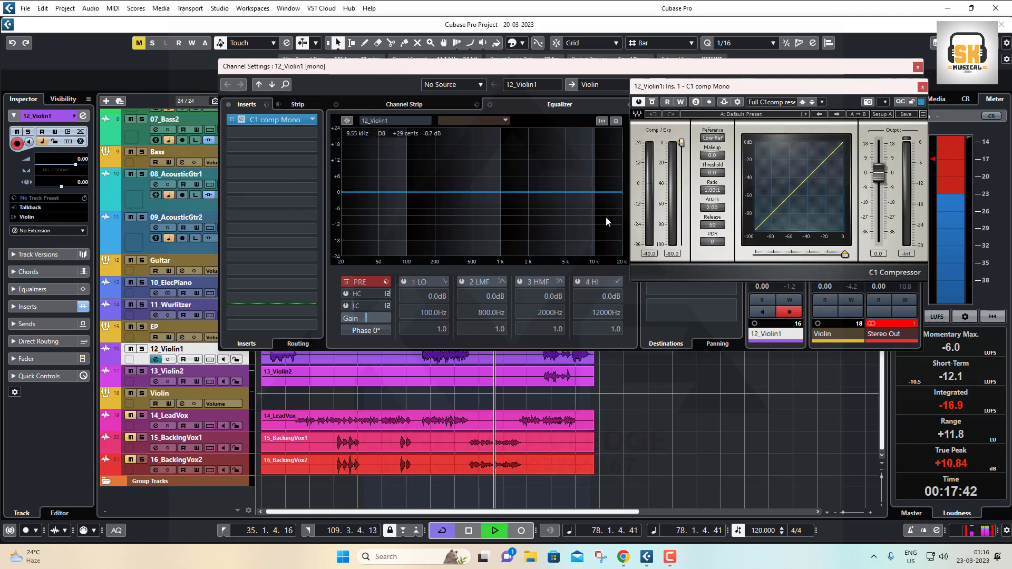
click(918, 66)
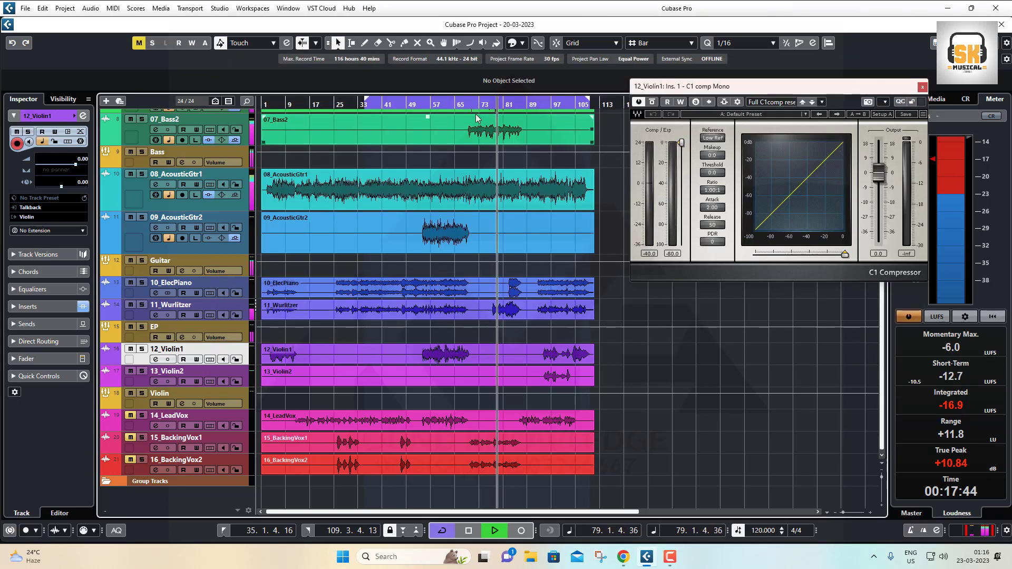
- Play the mix from around bar 50 and set the C1 comp threshold on 12_Violin1 to -15
click(425, 105)
click(411, 107)
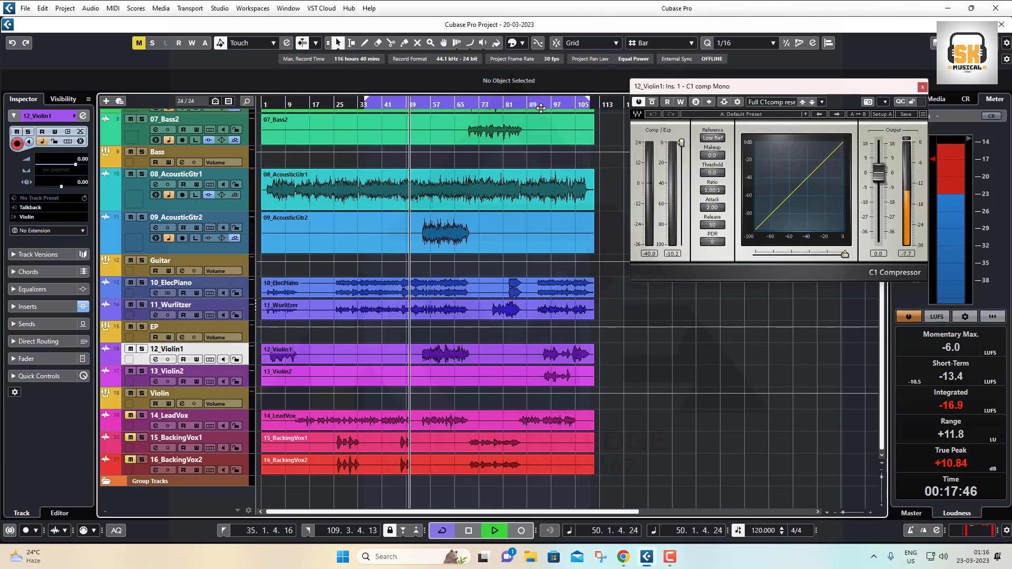
drag(682, 143, 681, 166)
click(712, 172)
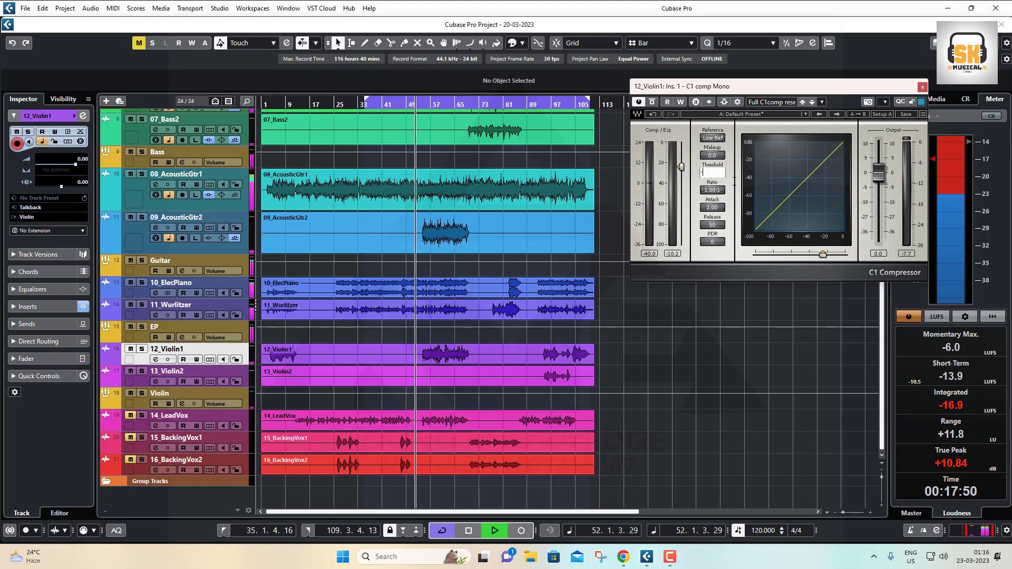
text(-15)
key(Return)
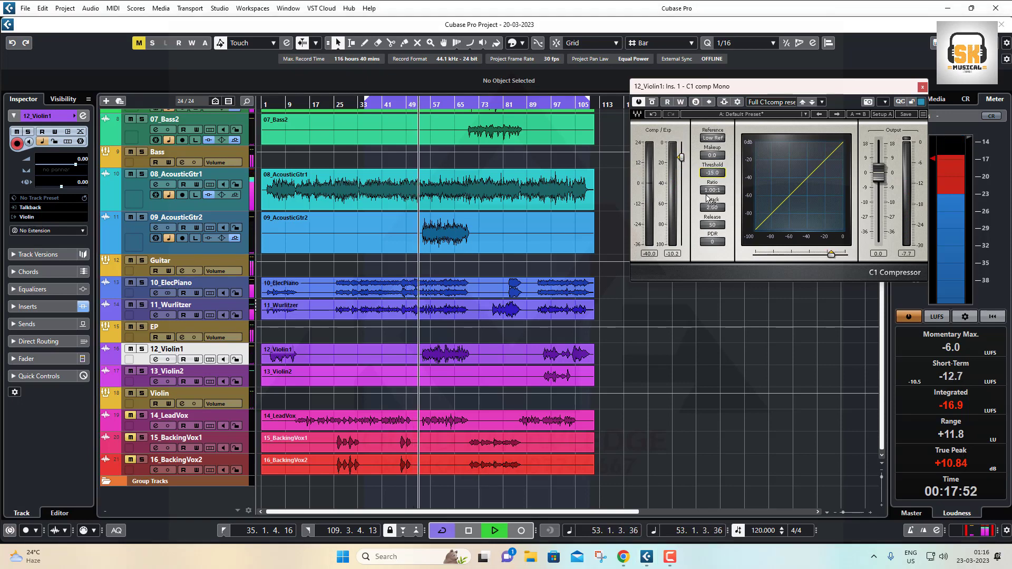
- Set the C1 comp ratio to 4.1, attack to 17.91, release to 521 and make-up to 2.8, and close the plug-in
click(712, 190)
text(4.1)
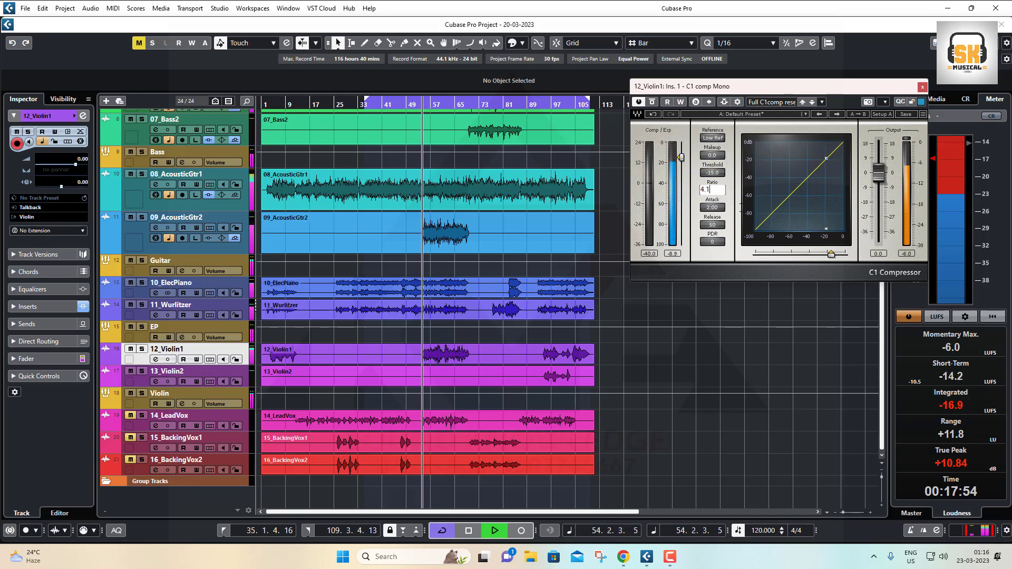
key(Return)
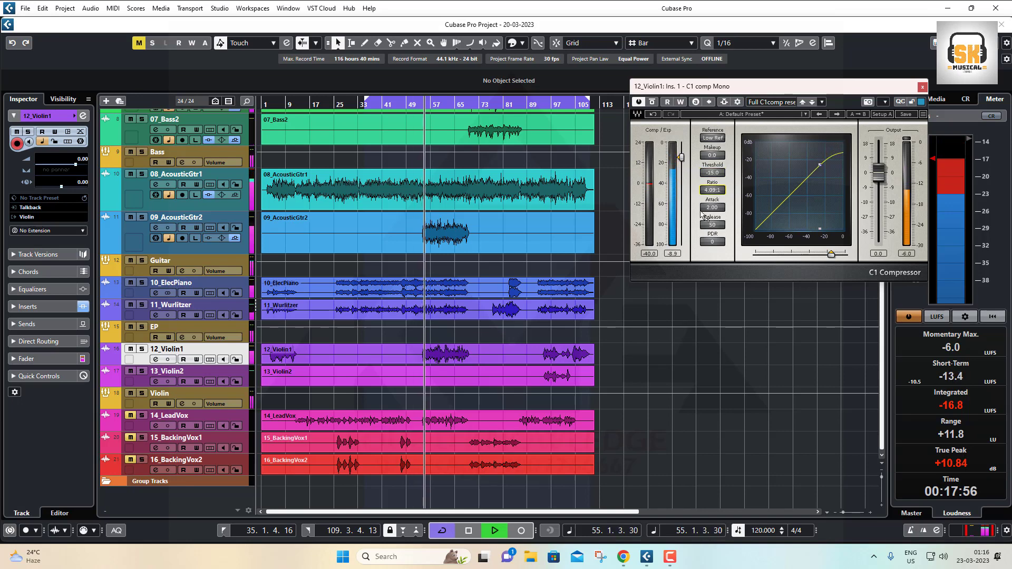
drag(713, 211, 716, 225)
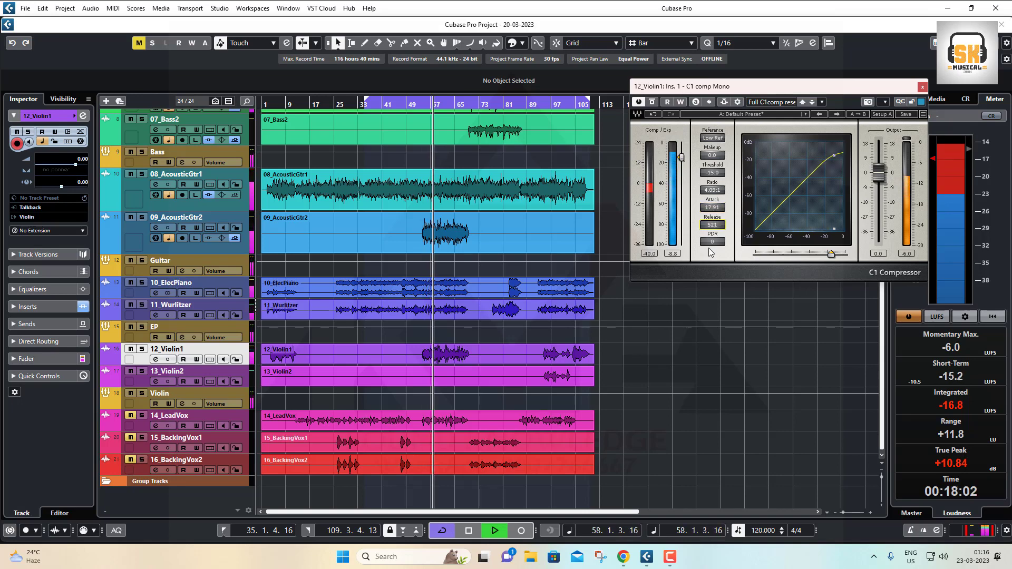
drag(713, 157, 715, 158)
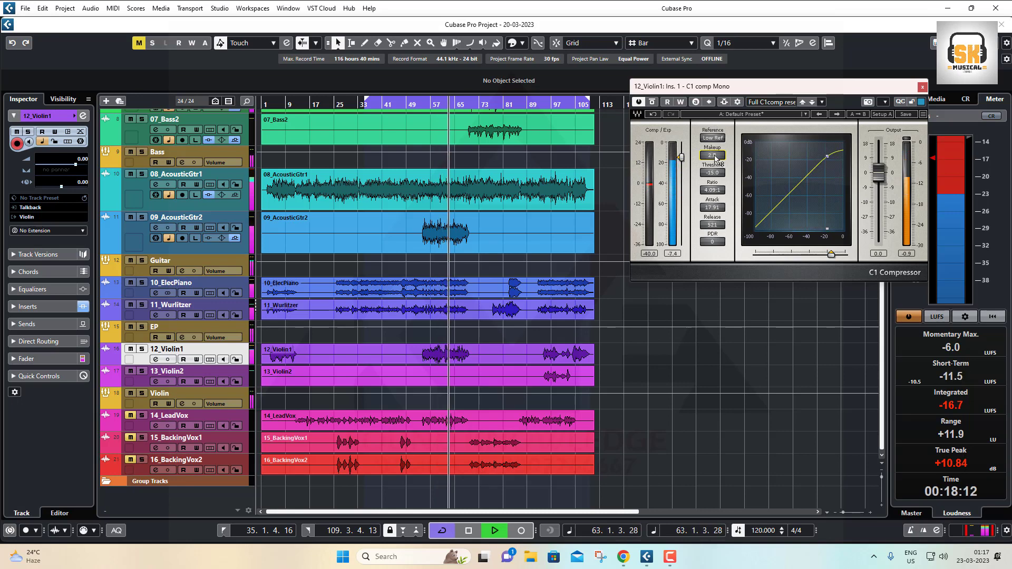
click(922, 87)
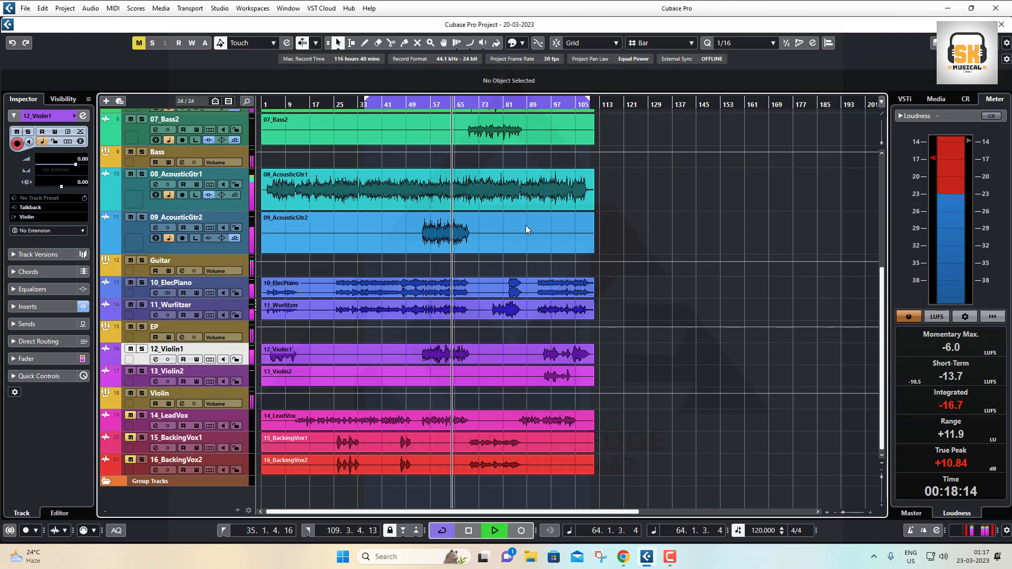
- Play from around bar 98, reopen C1 comp on 12_Violin1, enable its side-chain and add 13_Violin2 as the side-chain source
click(553, 105)
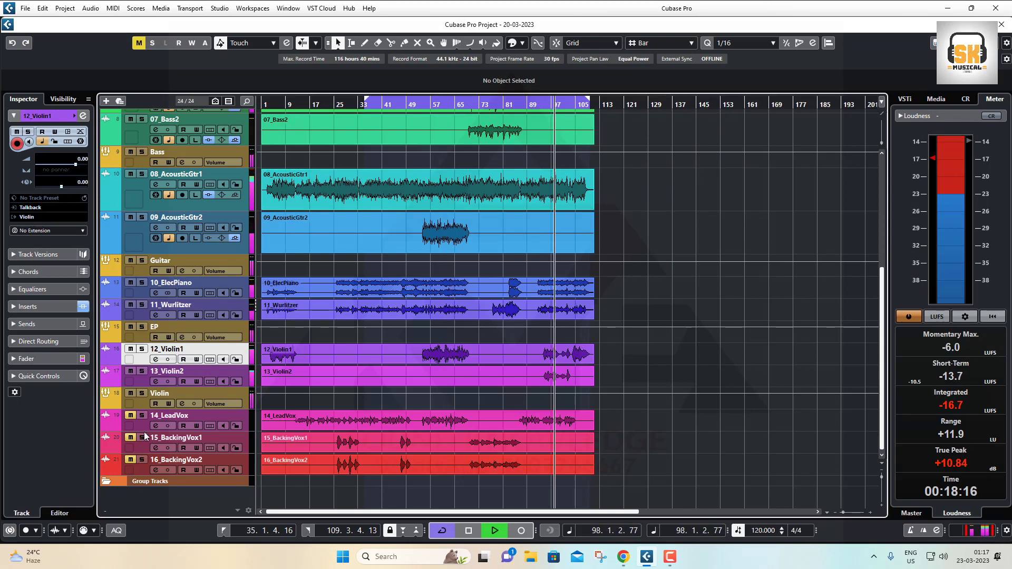
click(156, 359)
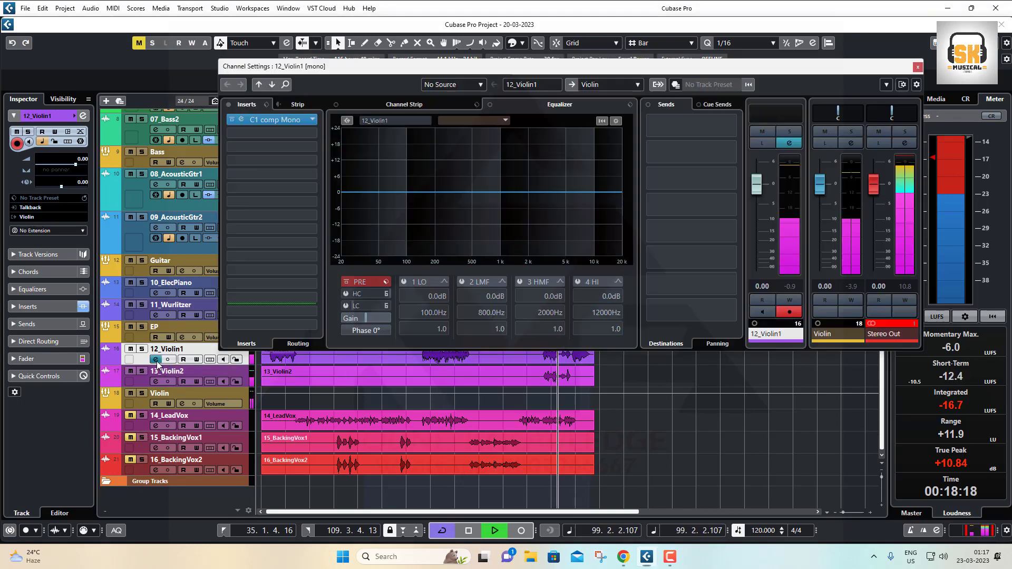
click(241, 121)
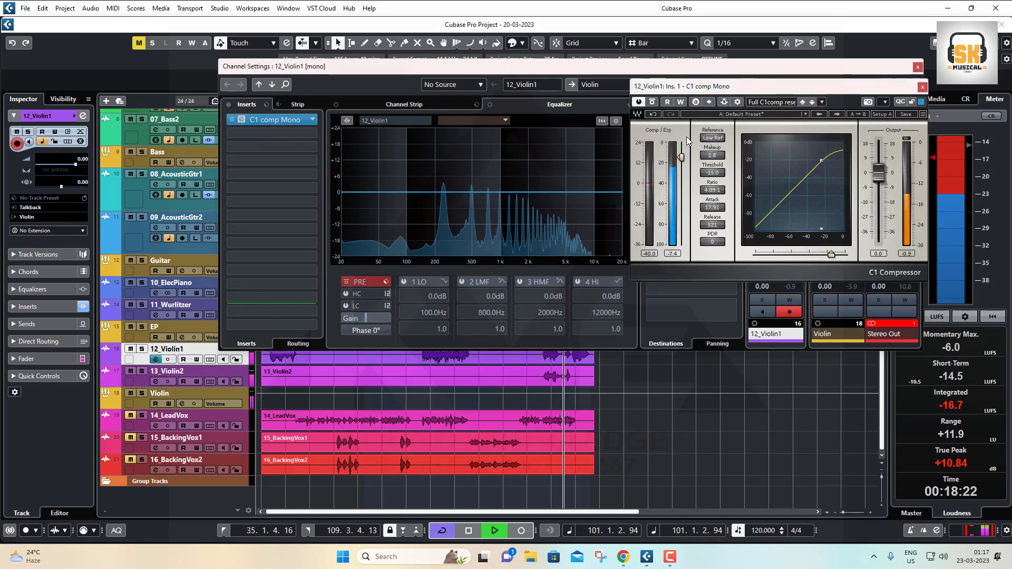
click(725, 103)
click(736, 104)
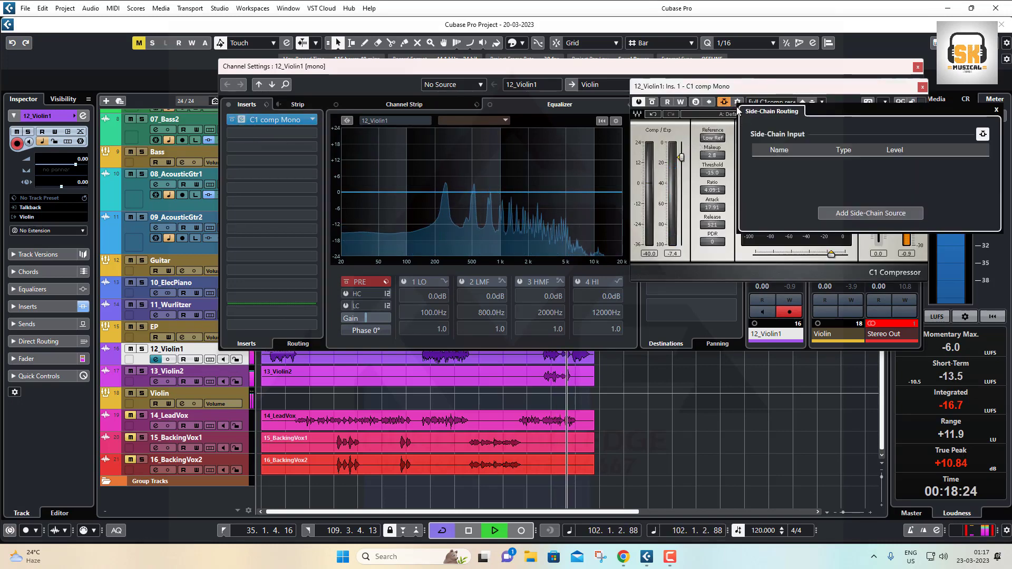
click(858, 214)
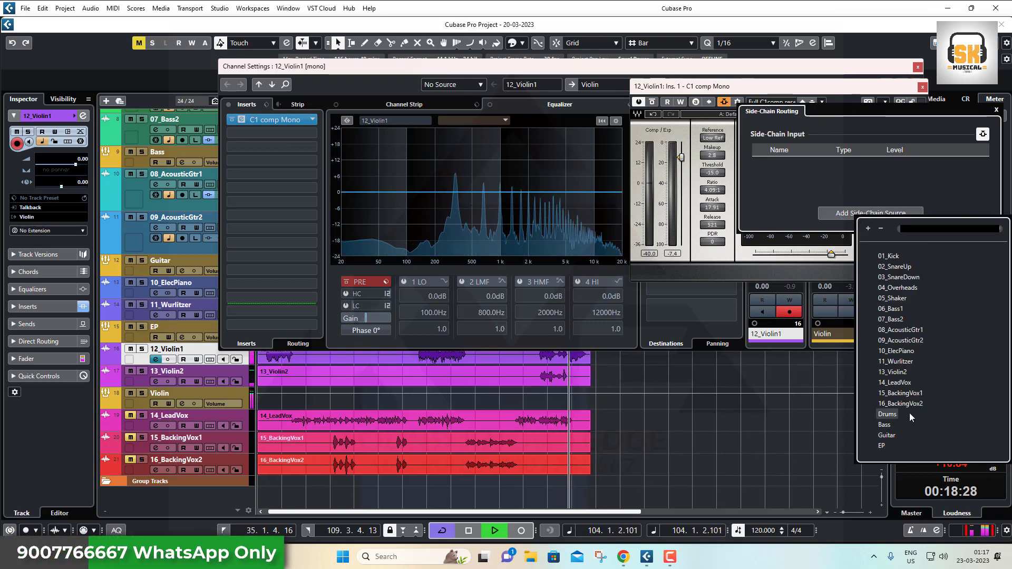
click(898, 372)
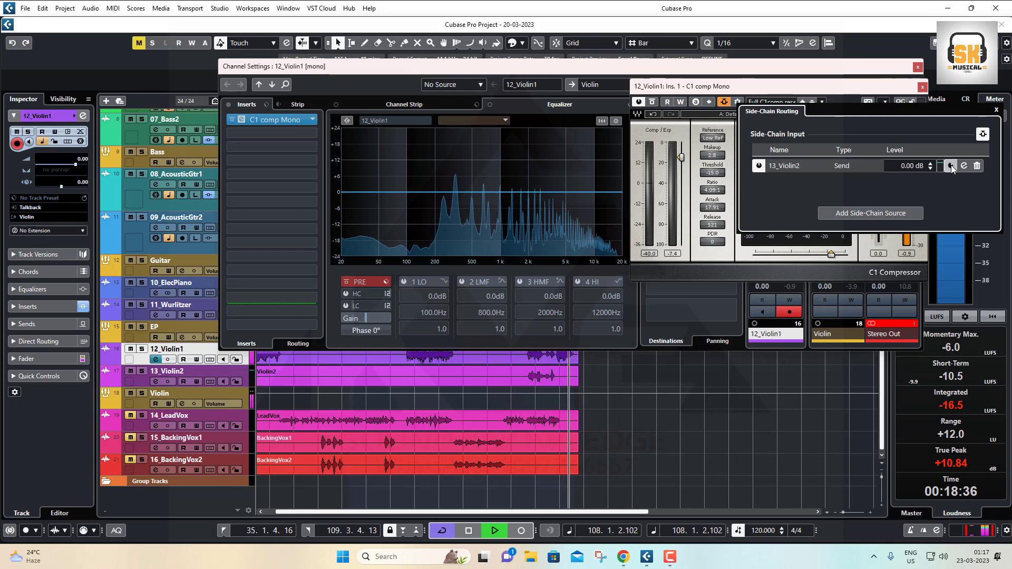
click(193, 382)
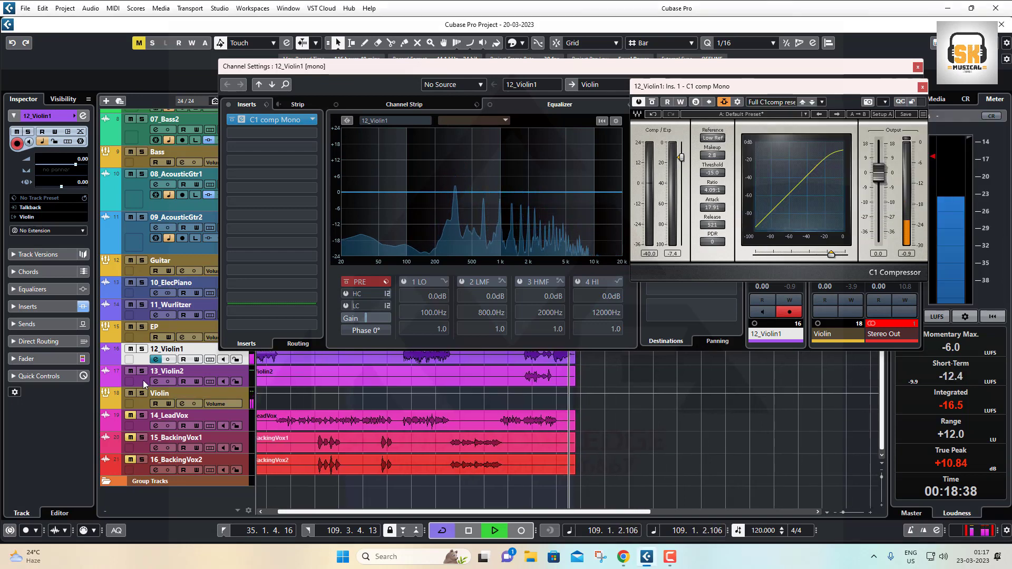
- Play both violins from around bar 93 and check the side-chain send to 12_Violin1 in the 13_Violin2 channel settings
drag(591, 70, 855, 420)
click(539, 105)
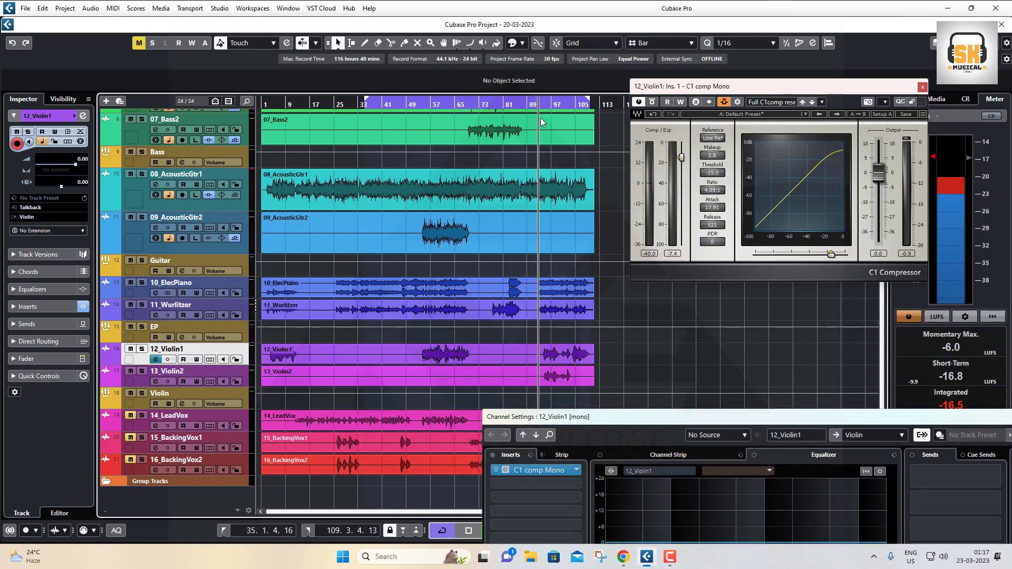
click(141, 384)
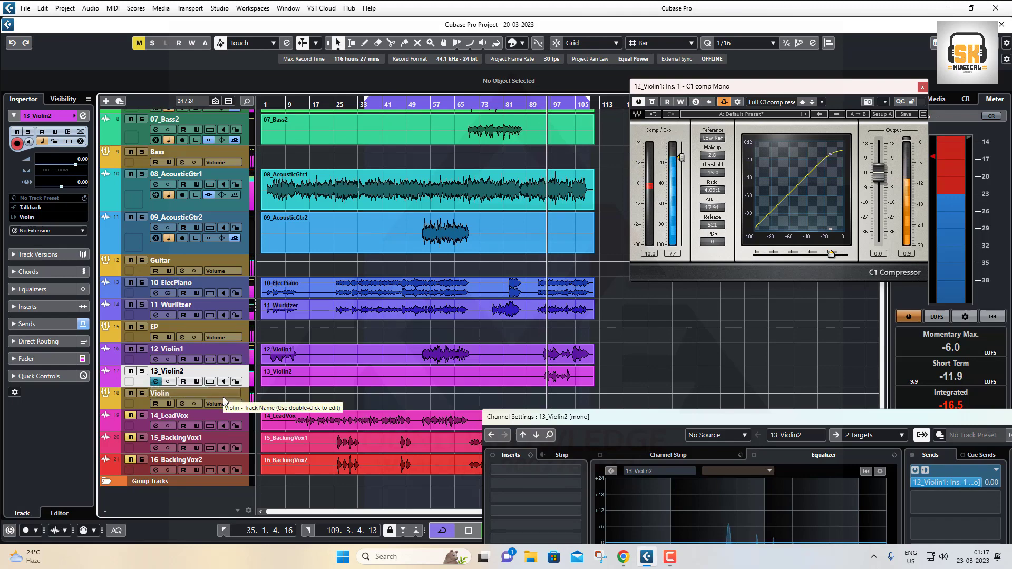
drag(635, 420, 312, 172)
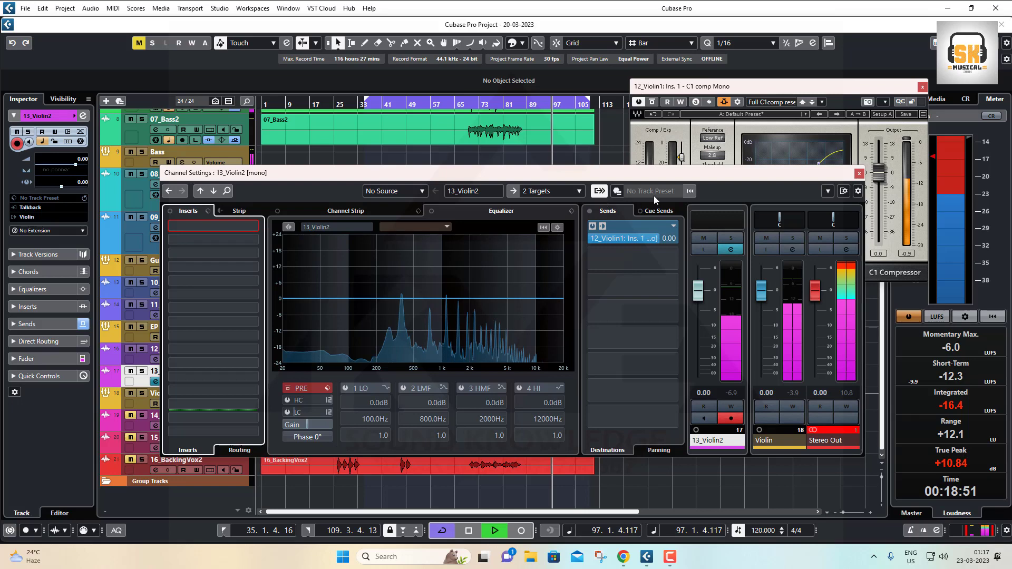
click(859, 173)
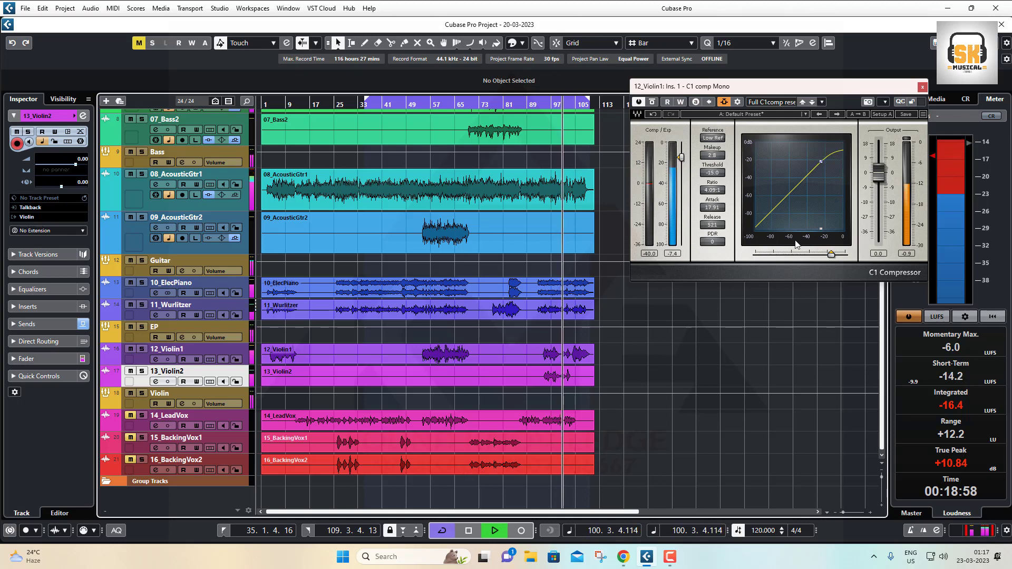
click(477, 308)
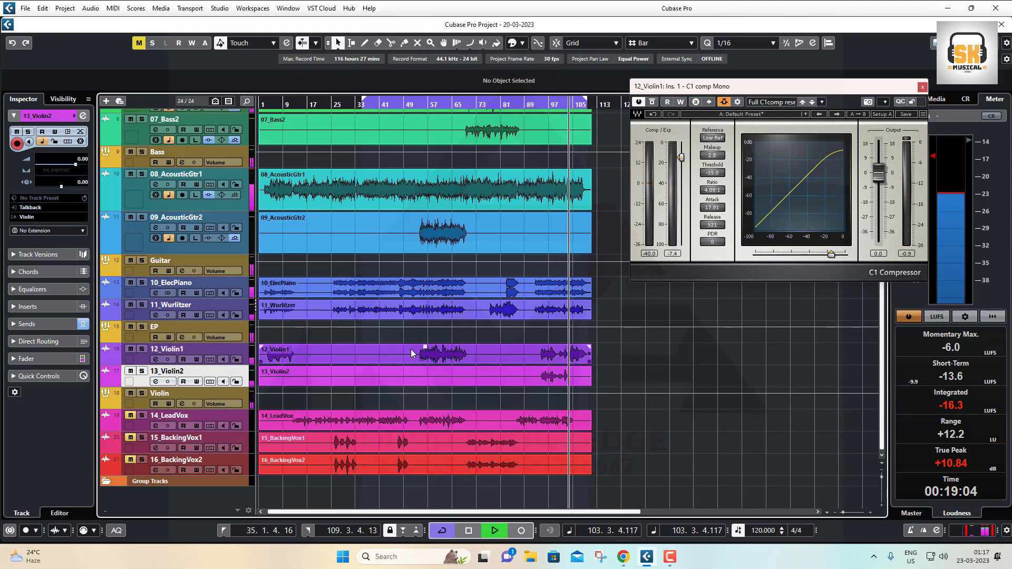
- Open the 12_Violin1 track's insert settings in the Inspector while the mix plays, and stop playback around bar 107
click(249, 361)
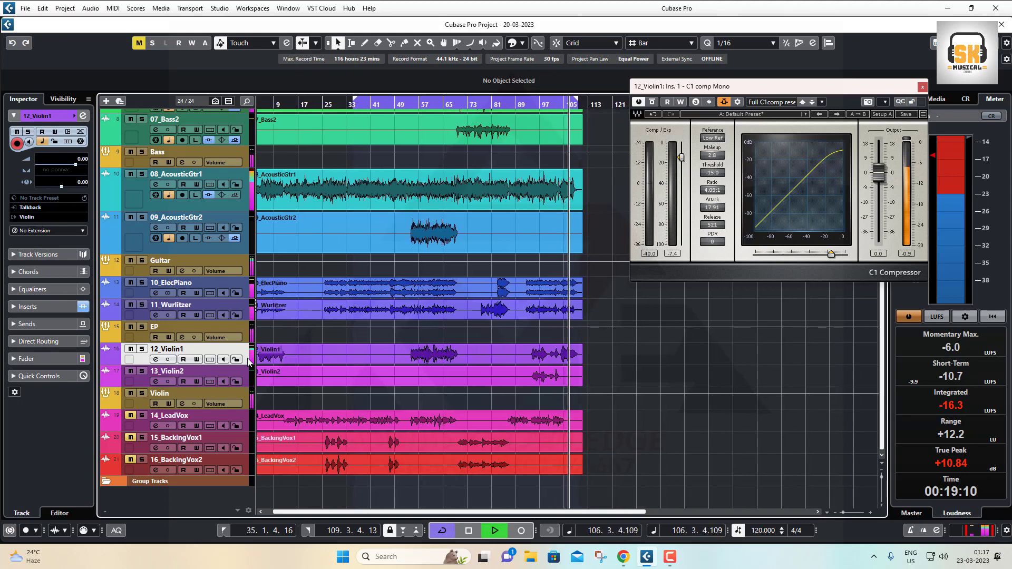
key(space)
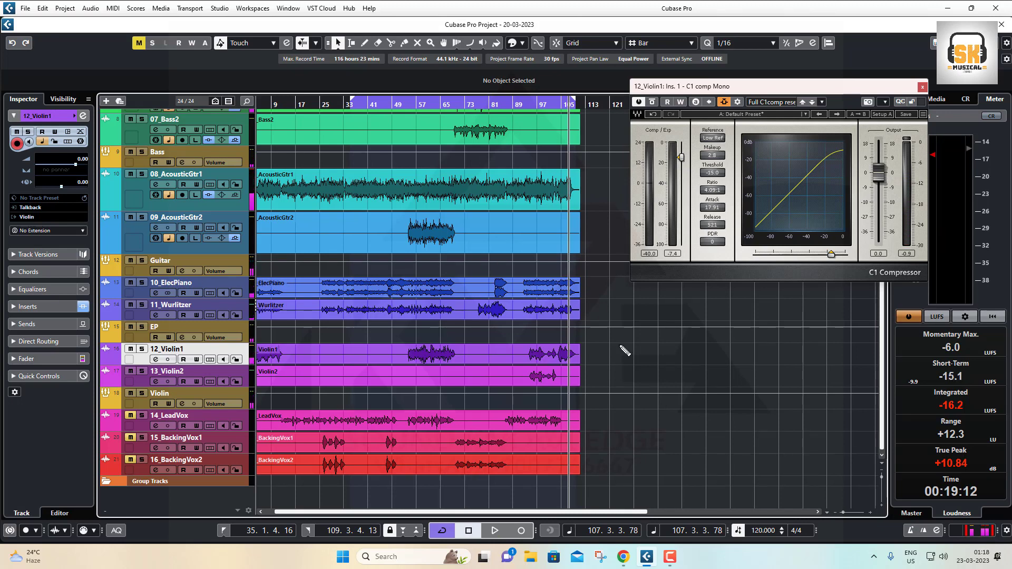
mouse_move(639, 349)
mouse_down()
mouse_move(632, 368)
mouse_move(641, 360)
mouse_up()
drag(618, 337, 638, 332)
drag(611, 300, 620, 304)
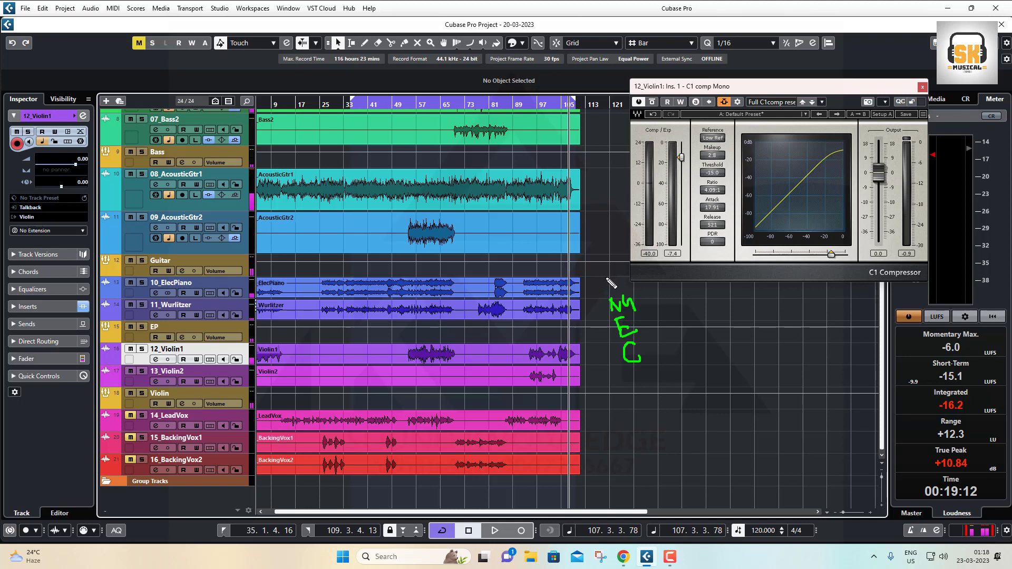
drag(614, 291, 609, 279)
mouse_move(624, 318)
mouse_down()
mouse_move(613, 327)
mouse_move(632, 340)
mouse_move(628, 317)
mouse_up()
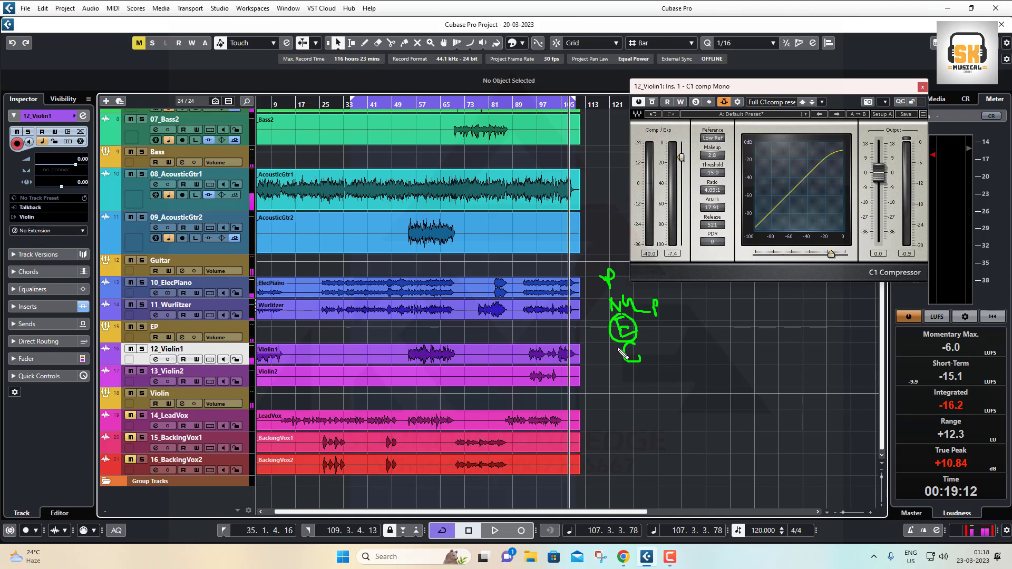
drag(617, 362, 613, 342)
mouse_move(636, 369)
mouse_down()
mouse_move(621, 338)
mouse_move(644, 392)
mouse_up()
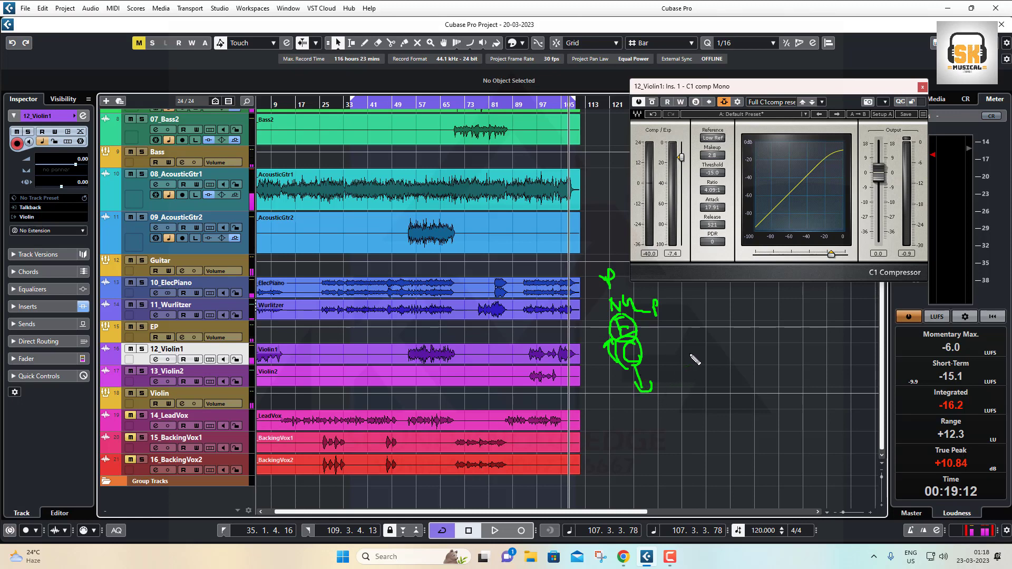
mouse_move(702, 348)
mouse_down()
mouse_move(708, 390)
mouse_move(717, 345)
mouse_move(753, 351)
mouse_move(792, 338)
mouse_move(774, 308)
mouse_move(767, 352)
mouse_up()
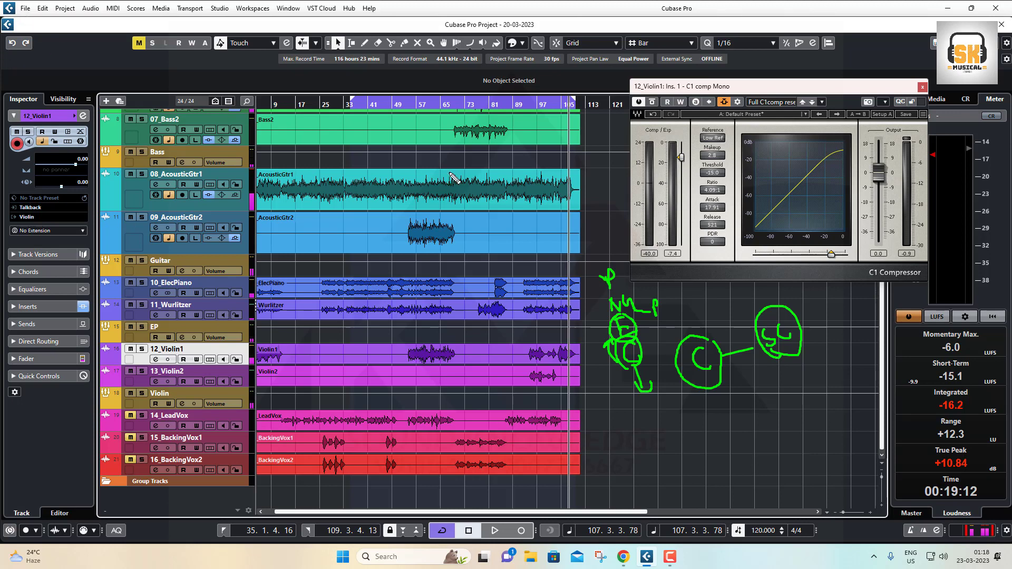
key(Escape)
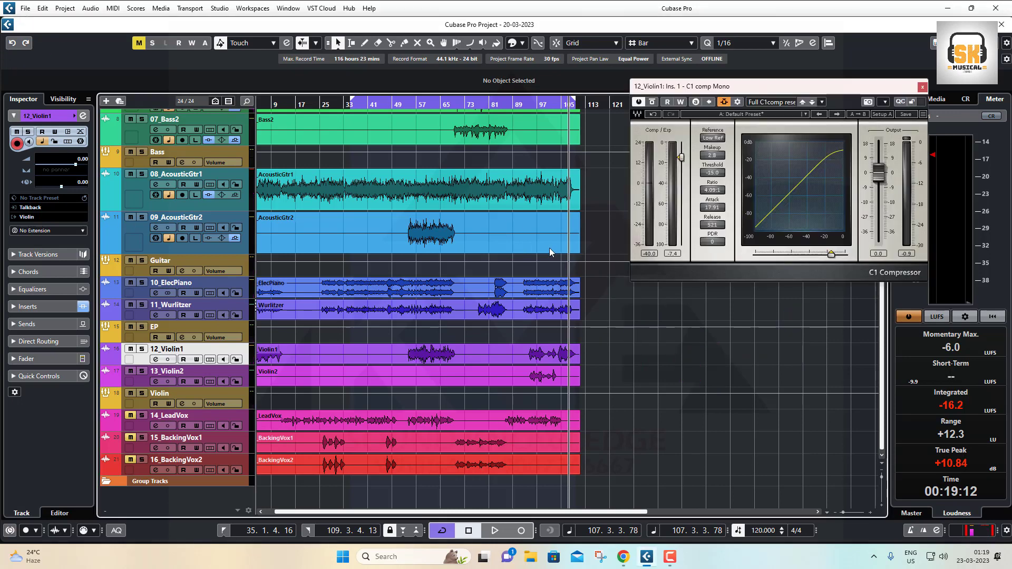
- Save the project under the new name 22-03-2023 in the JamesMay_AllSoulsMoon_Full folder and return to the first tracks
click(26, 8)
click(63, 109)
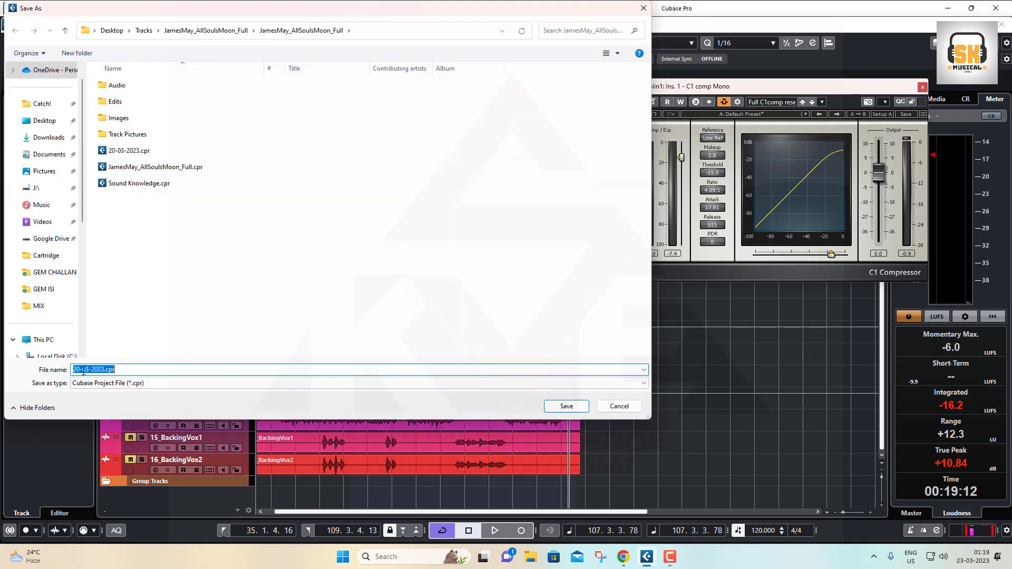
click(81, 371)
key(BackSpace)
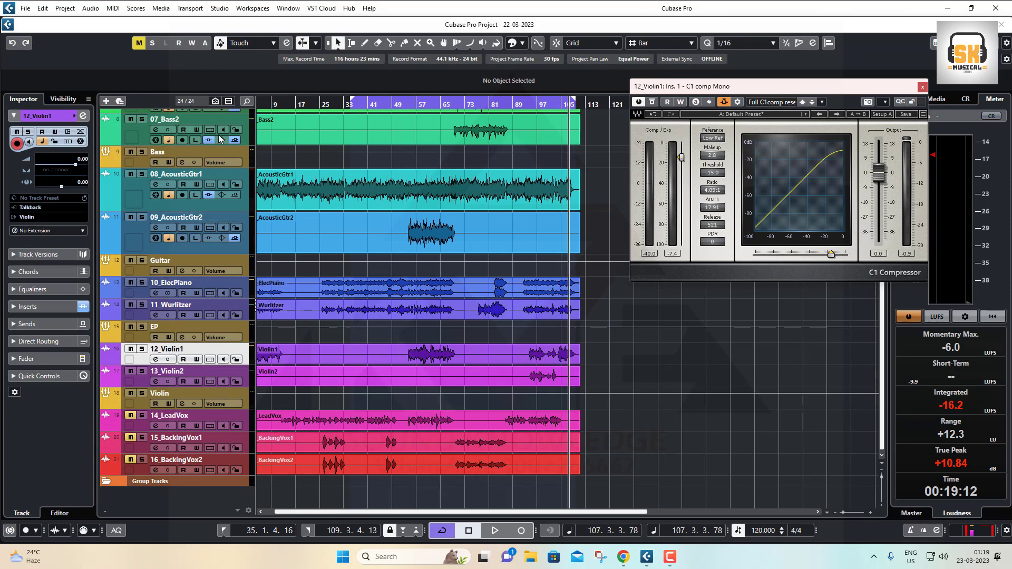
scroll(218, 261, up, 5)
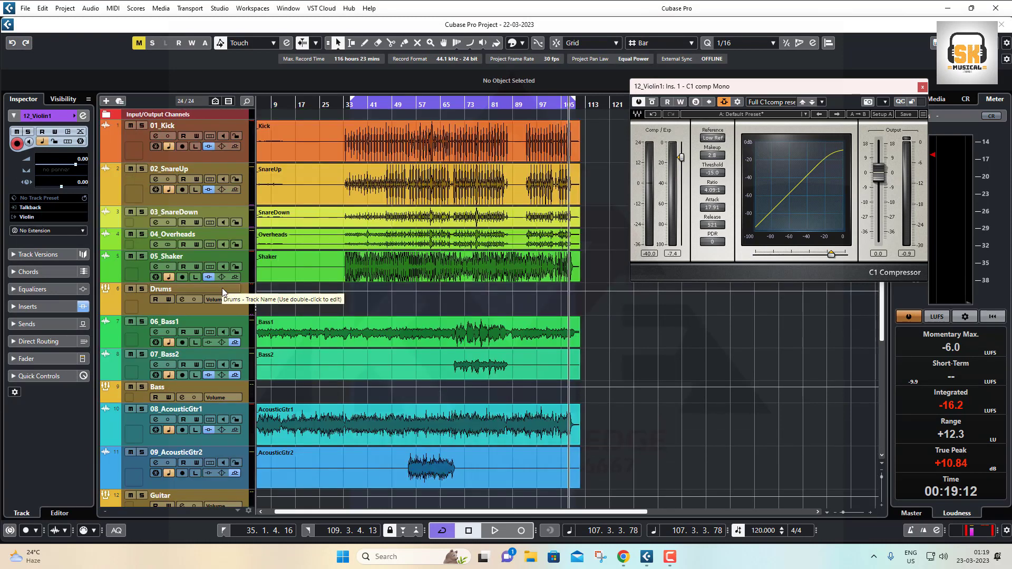